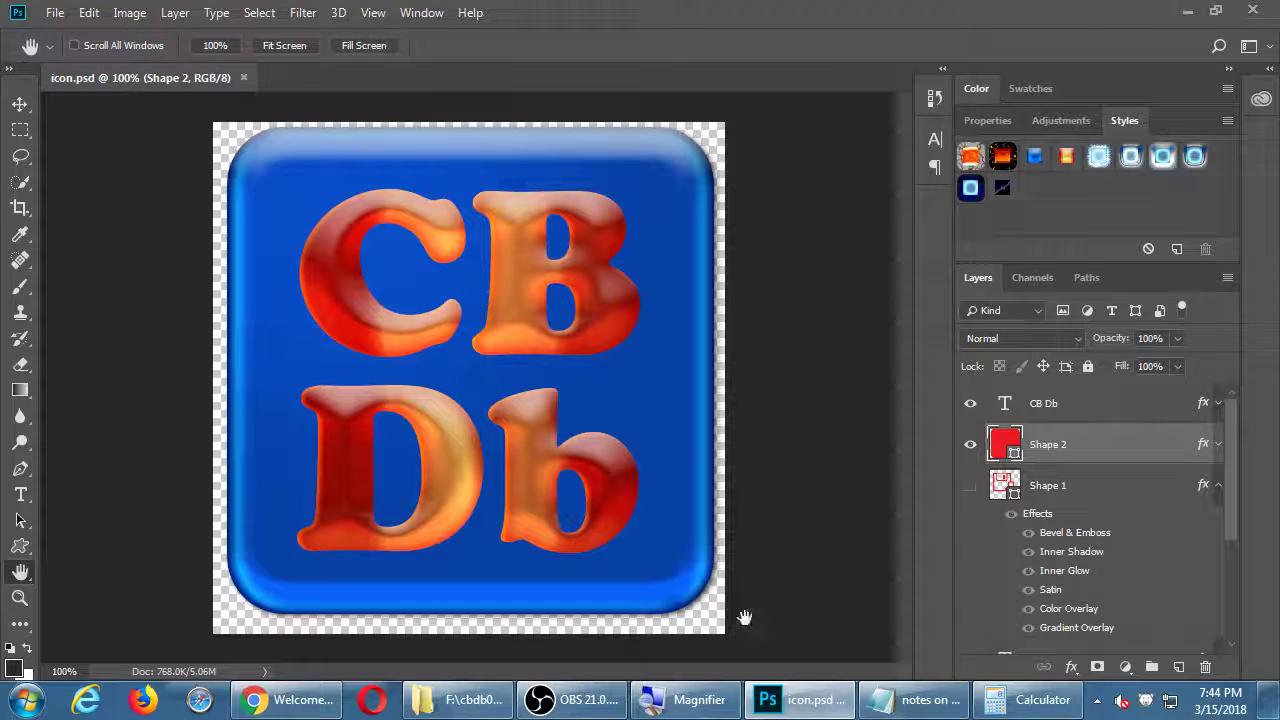
Step: Switch to File Explorer and go up from the screens\android folder to the cbdb project folder
left_click(483, 705)
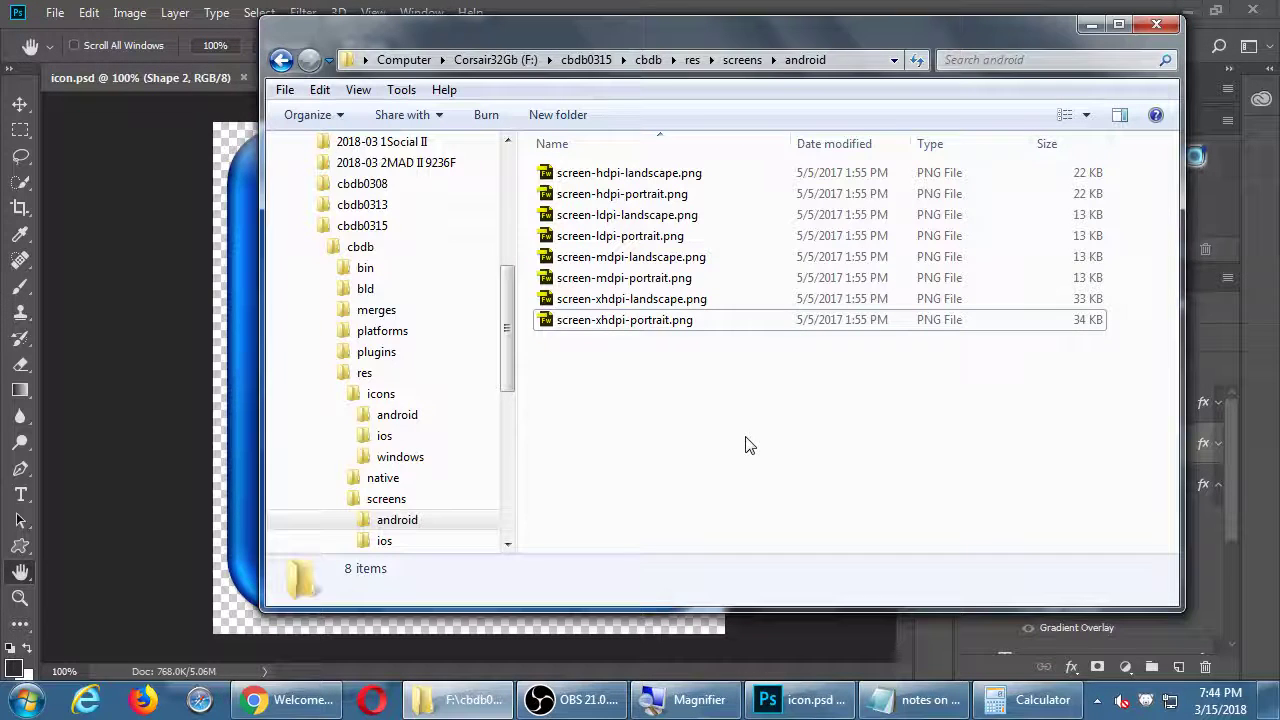
key("alt+Up")
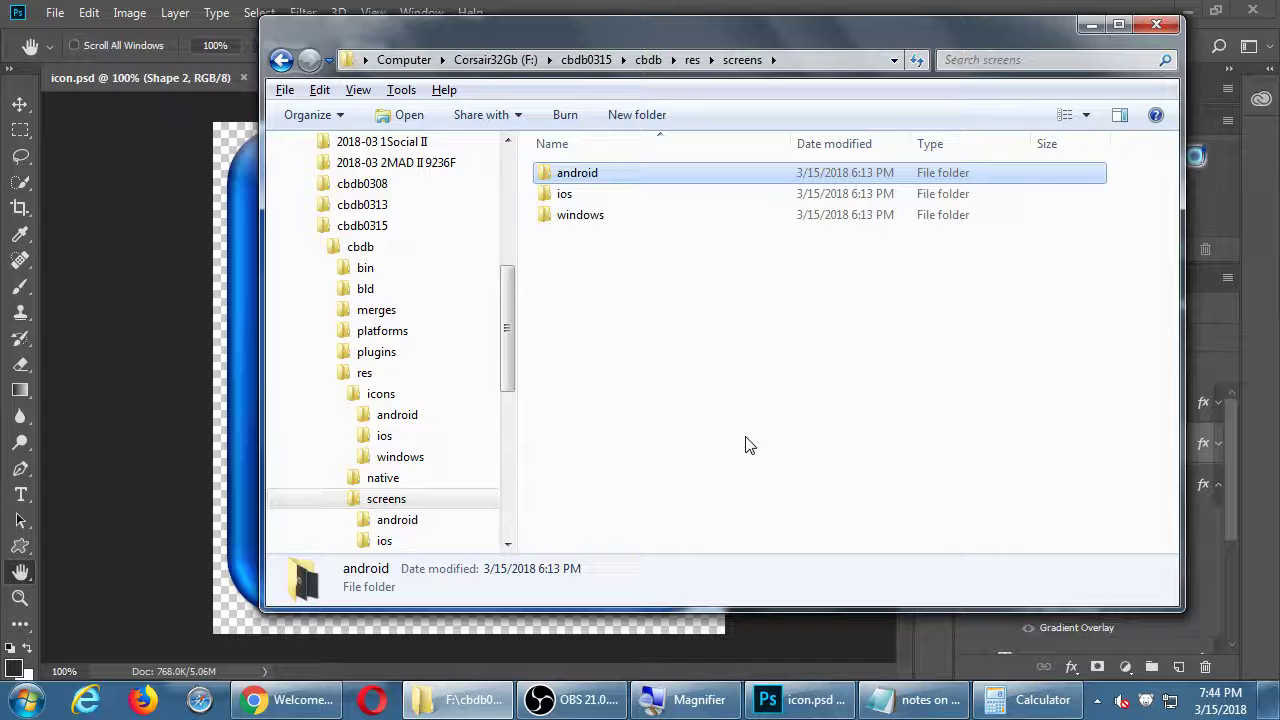
key("alt+Up")
key("alt+Up")
key("Up")
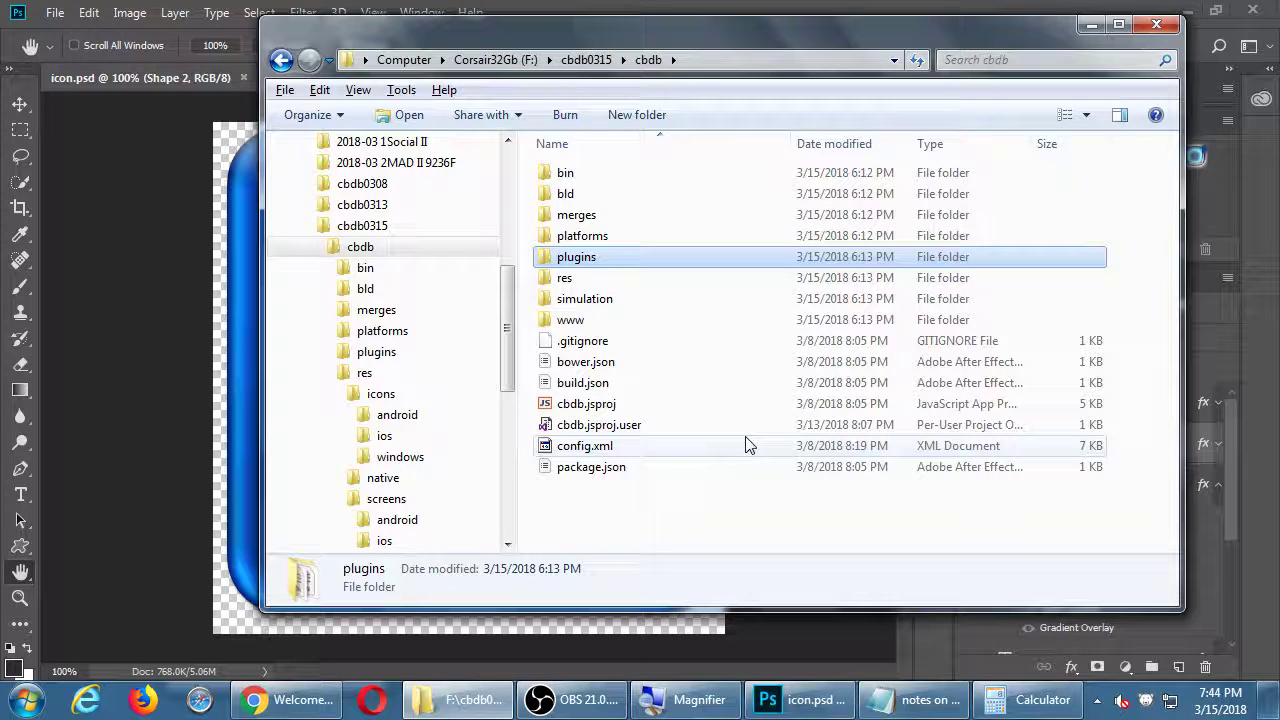
Step: Browse to the res\icons\android folder and select icon-48-mdpi.png to view its details
key("Down")
key("Return")
key("Down")
key("Up")
key("Return")
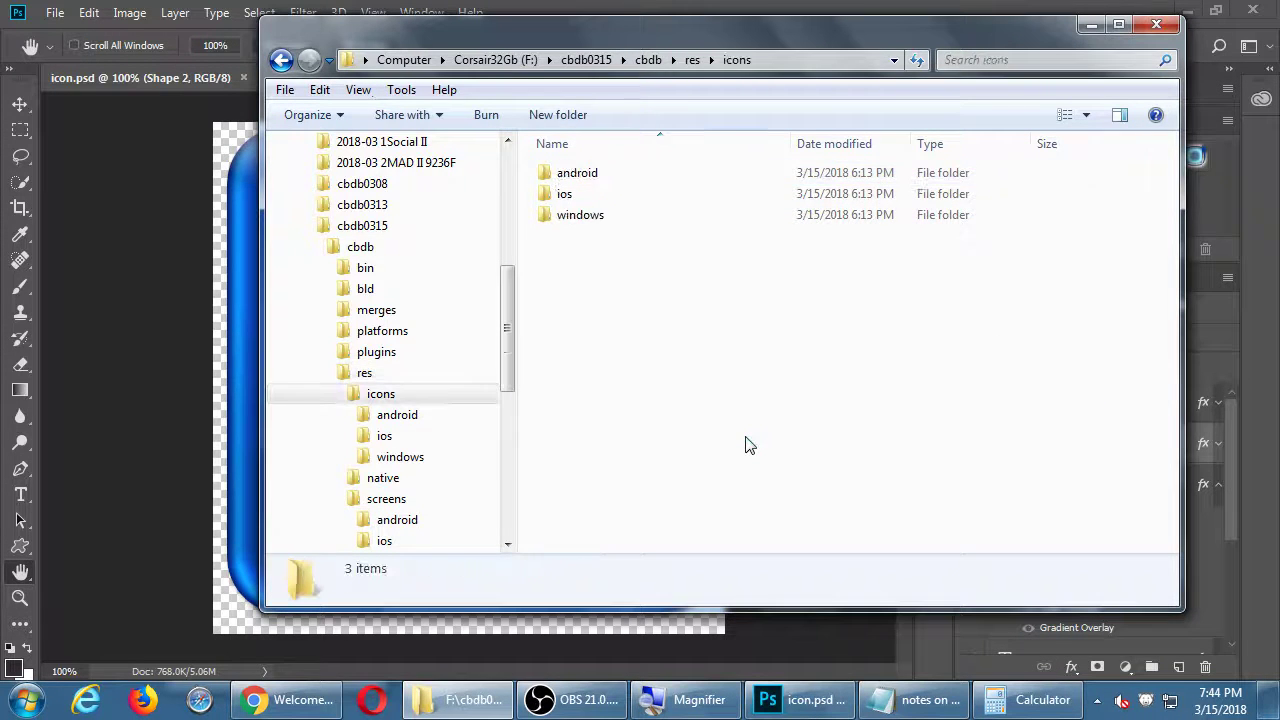
key("Down")
key("Up")
key("Return")
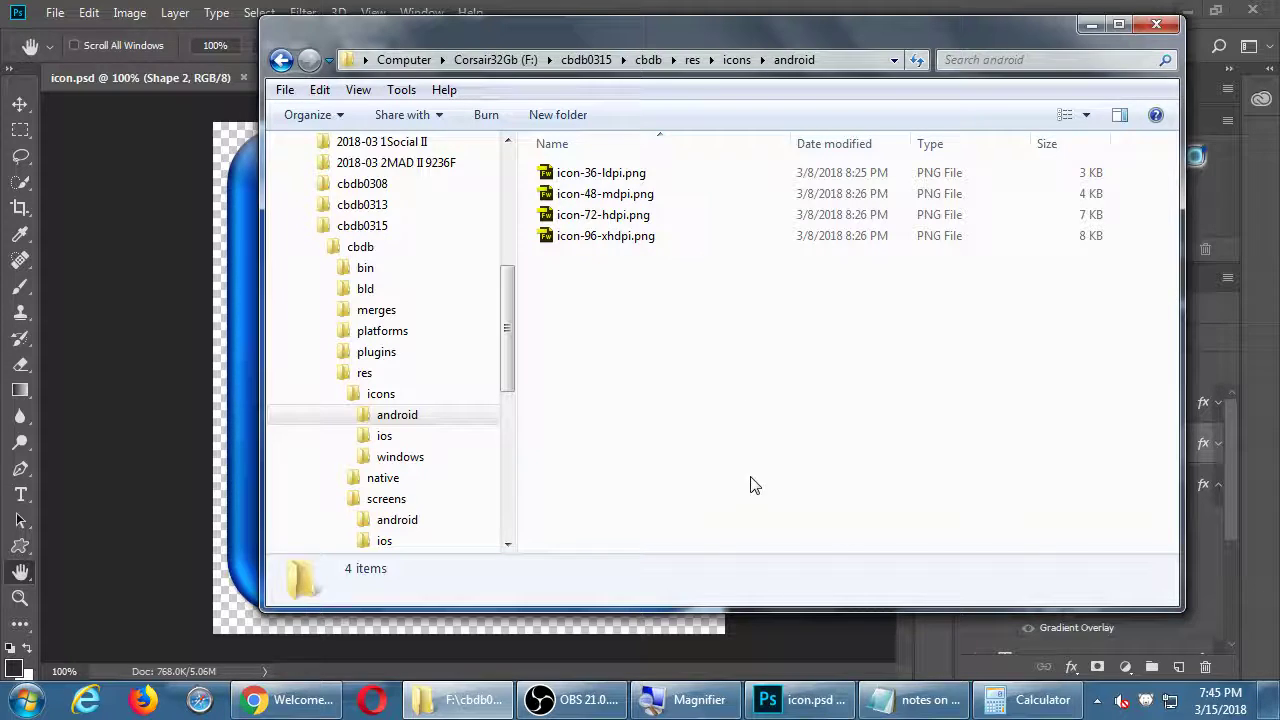
left_click(662, 196)
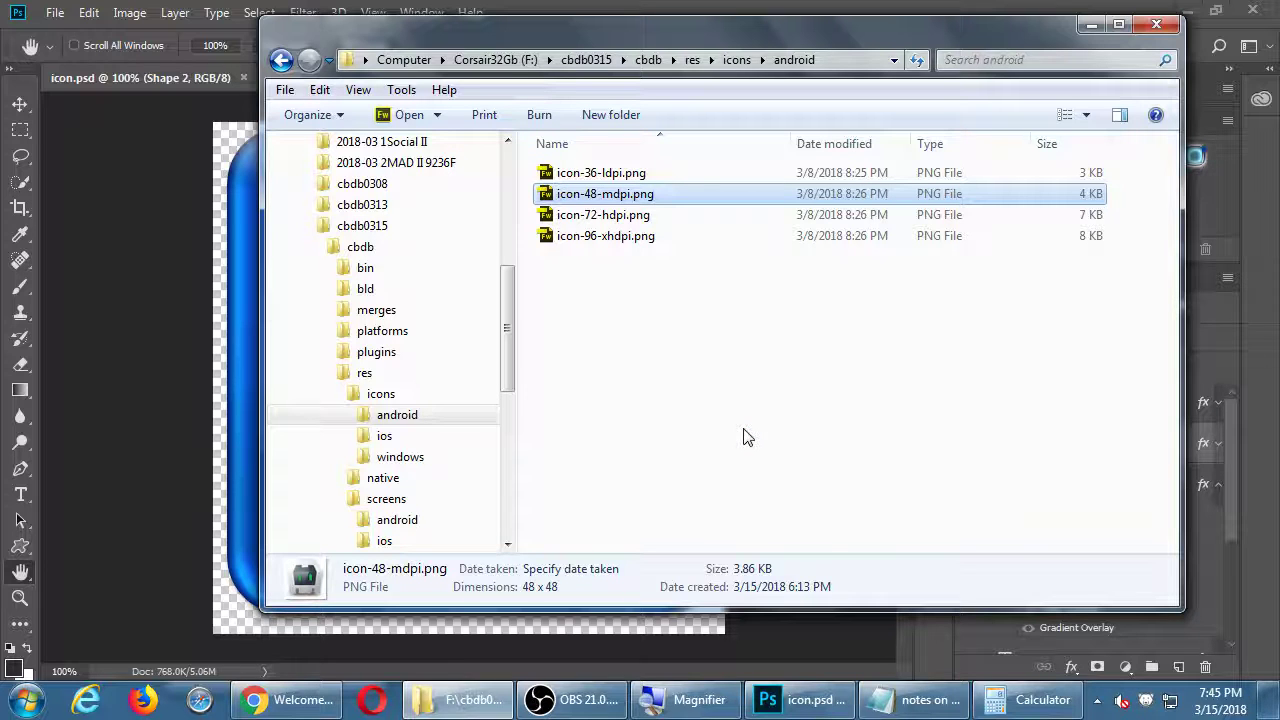
key("alt+Tab")
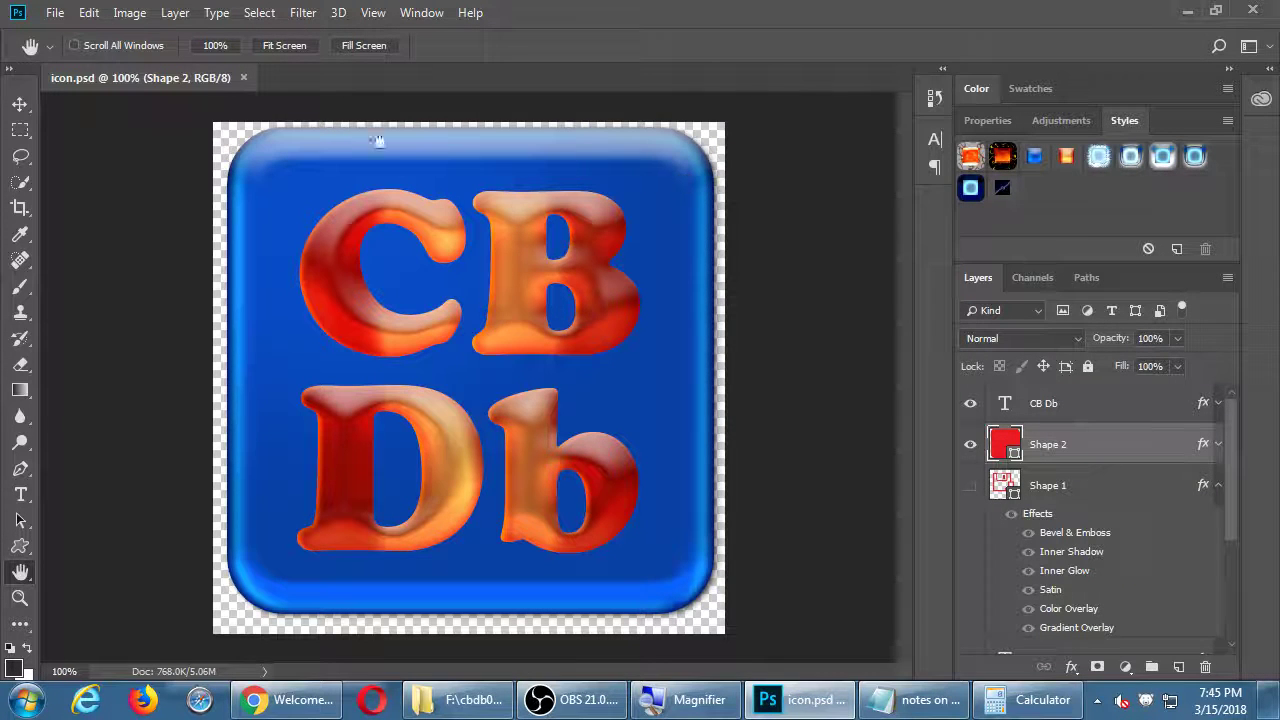
left_click(55, 13)
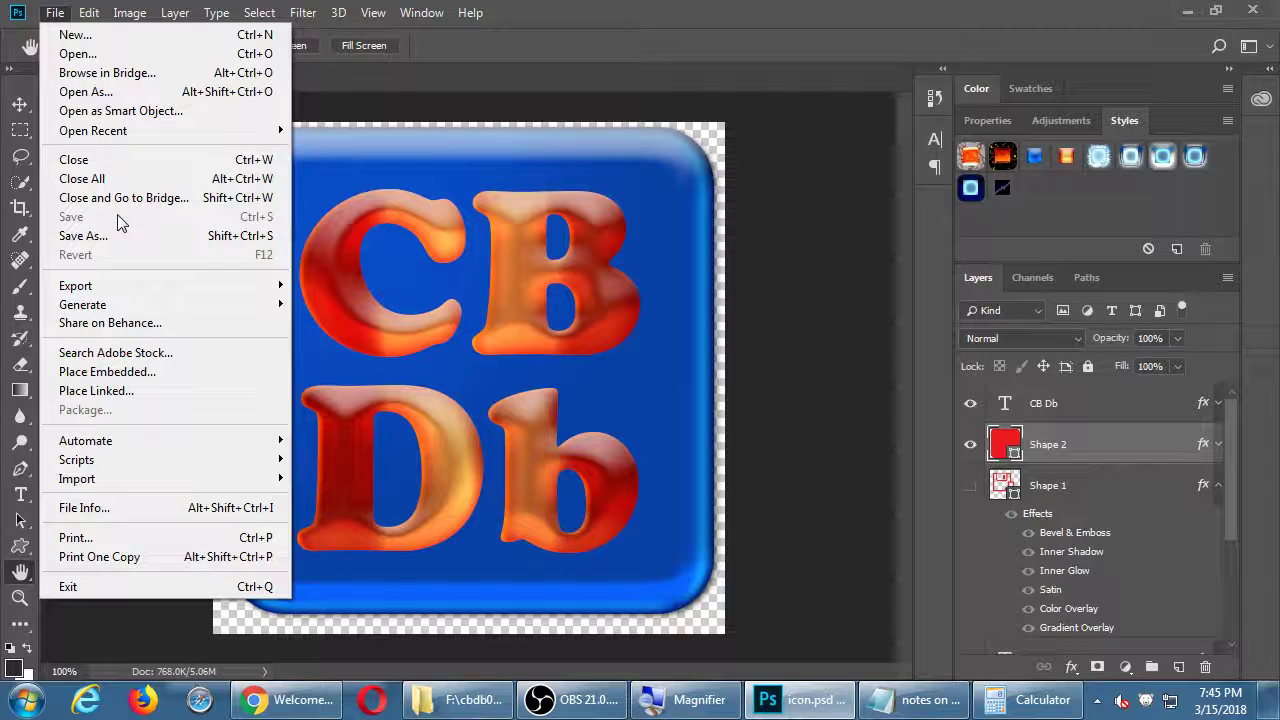
mouse_move(138, 286)
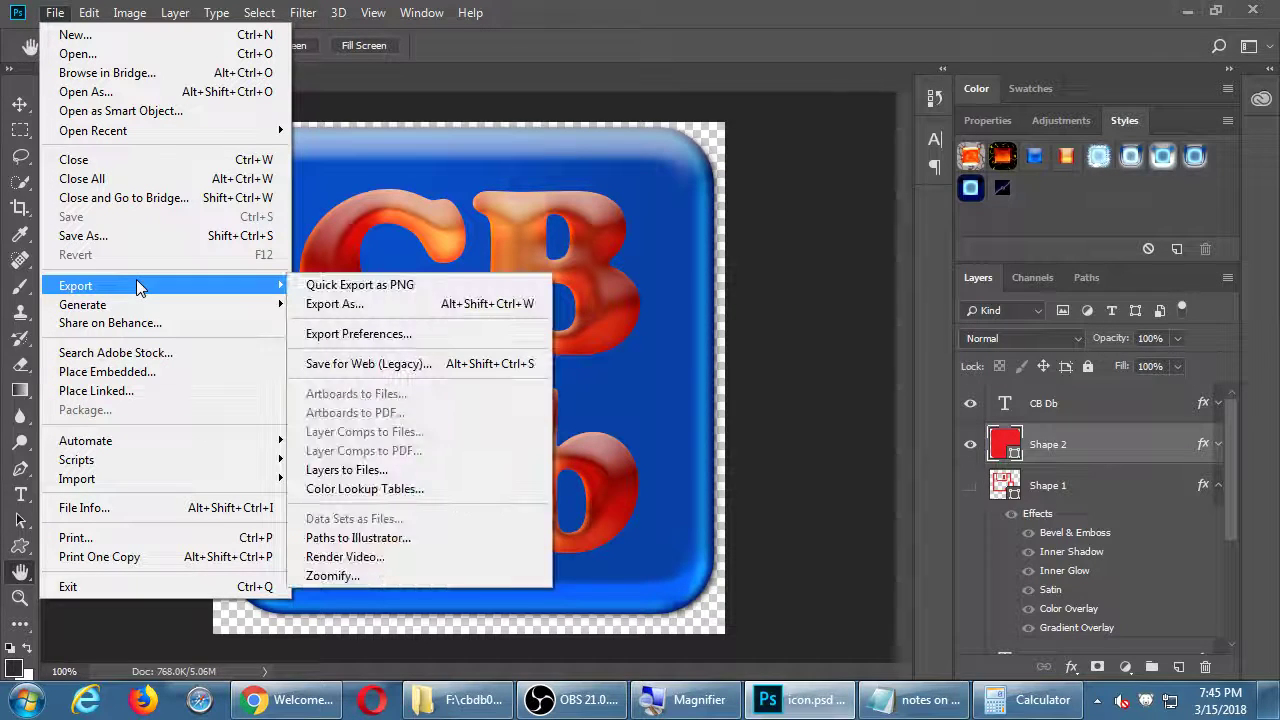
key("Escape")
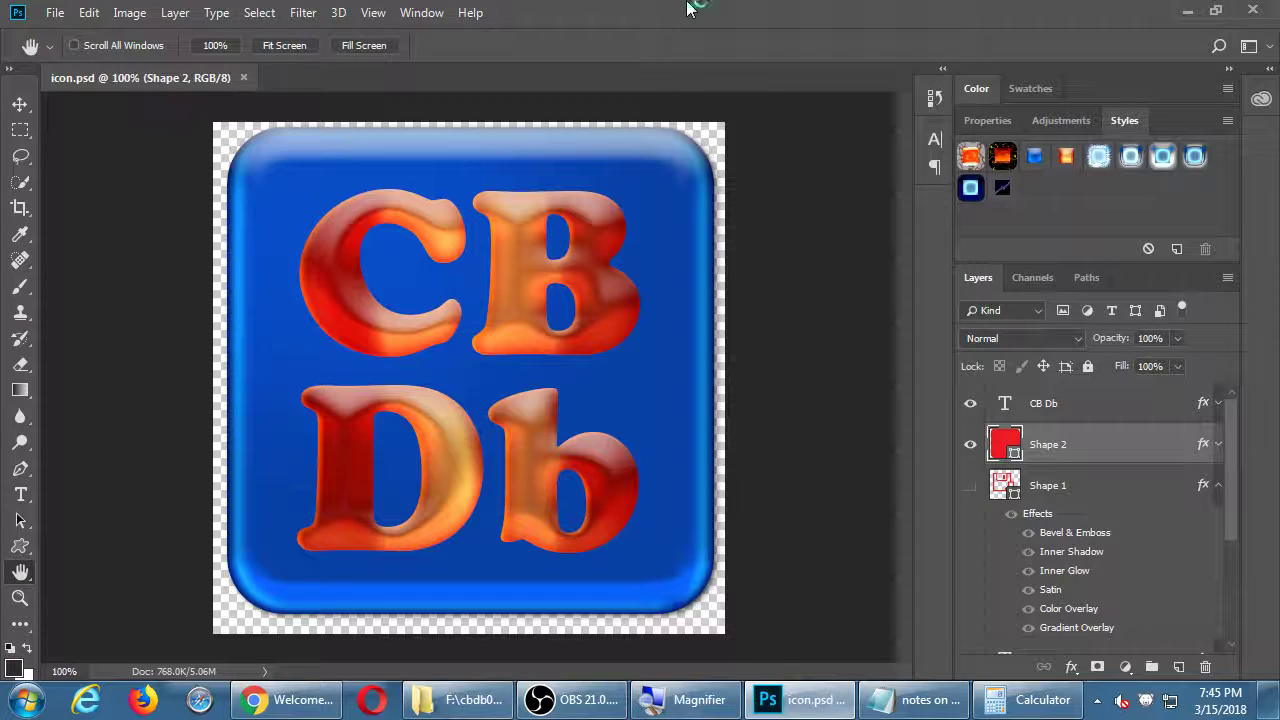
left_click(460, 699)
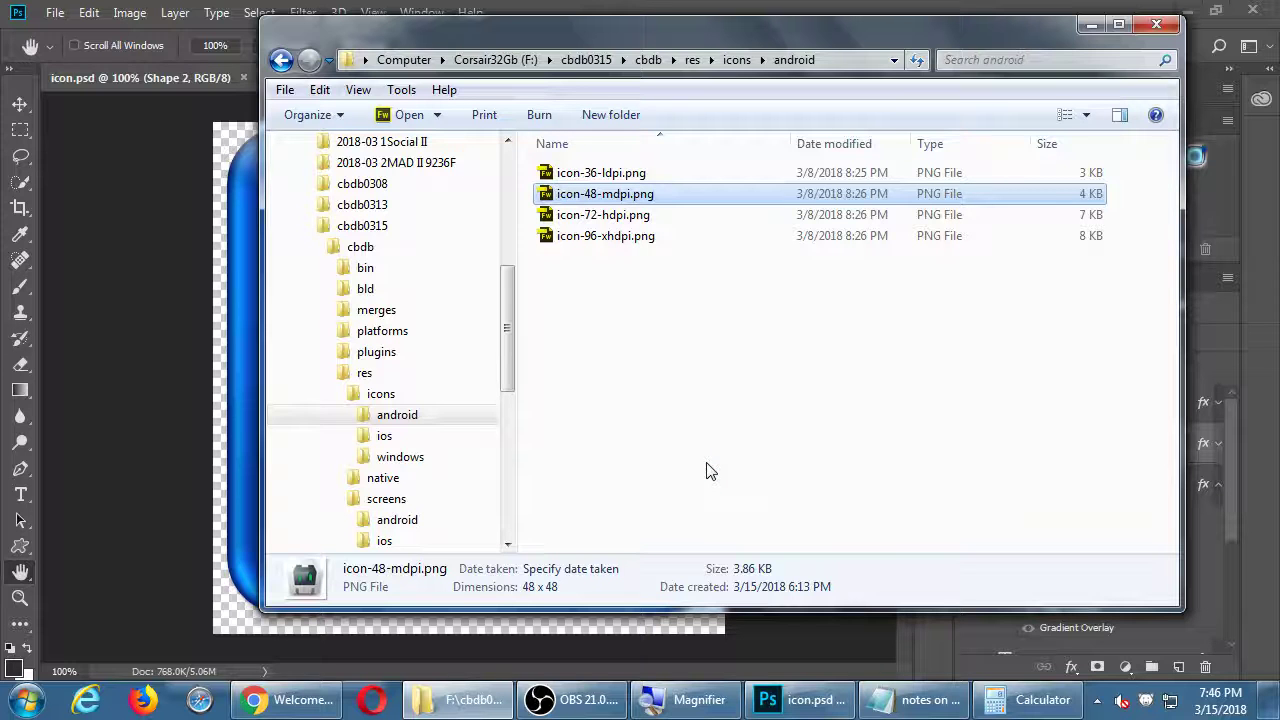
left_click(523, 10)
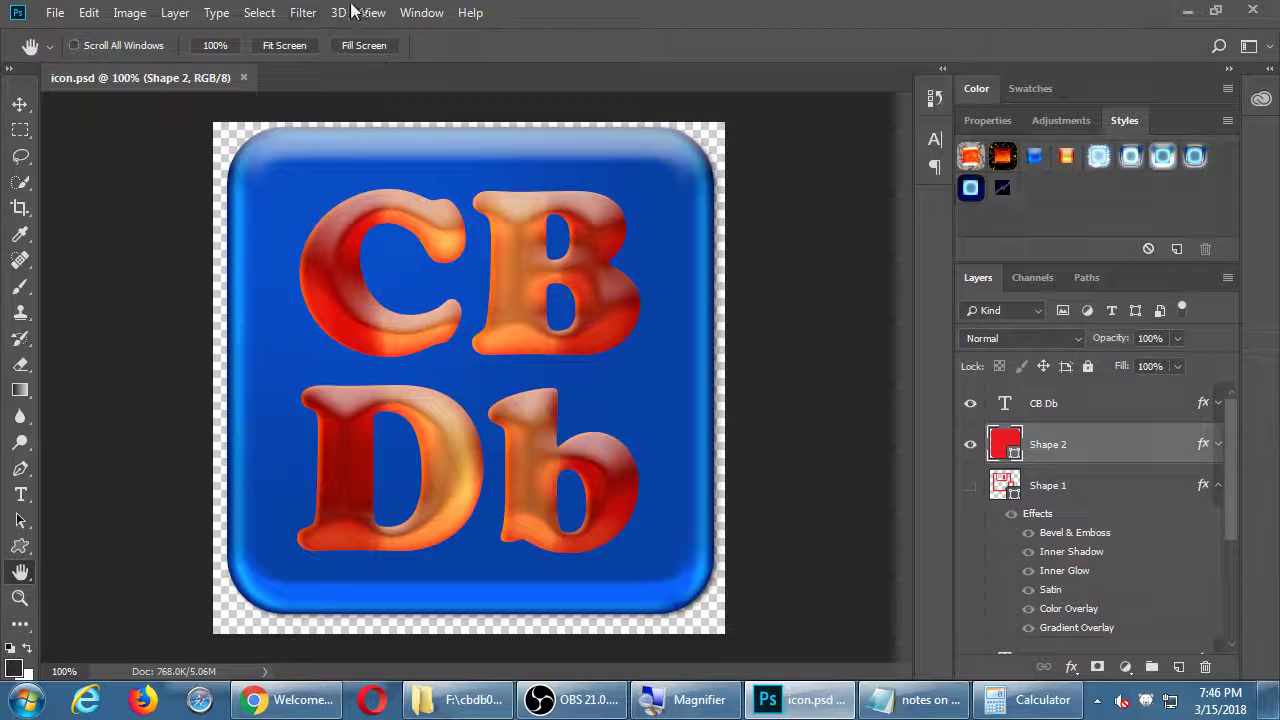
Step: Open the Save for Web export for icon.psd and choose the PNG-24 preset
left_click(54, 13)
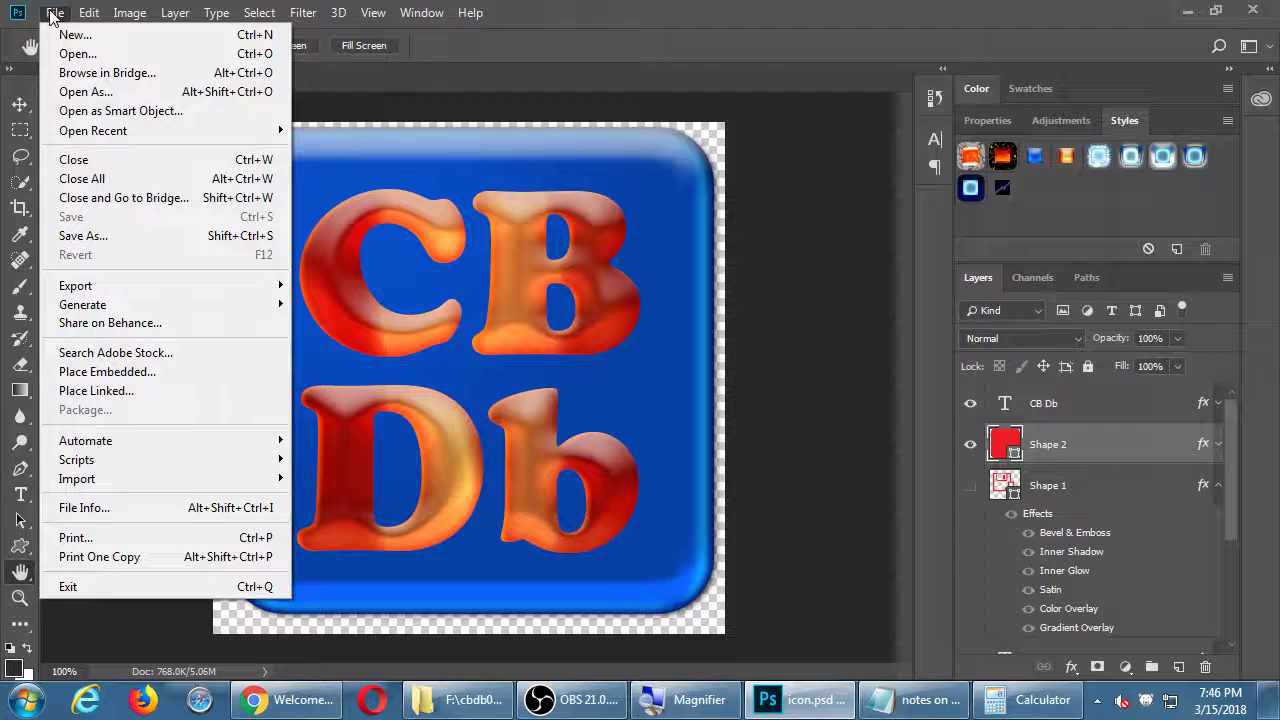
mouse_move(128, 285)
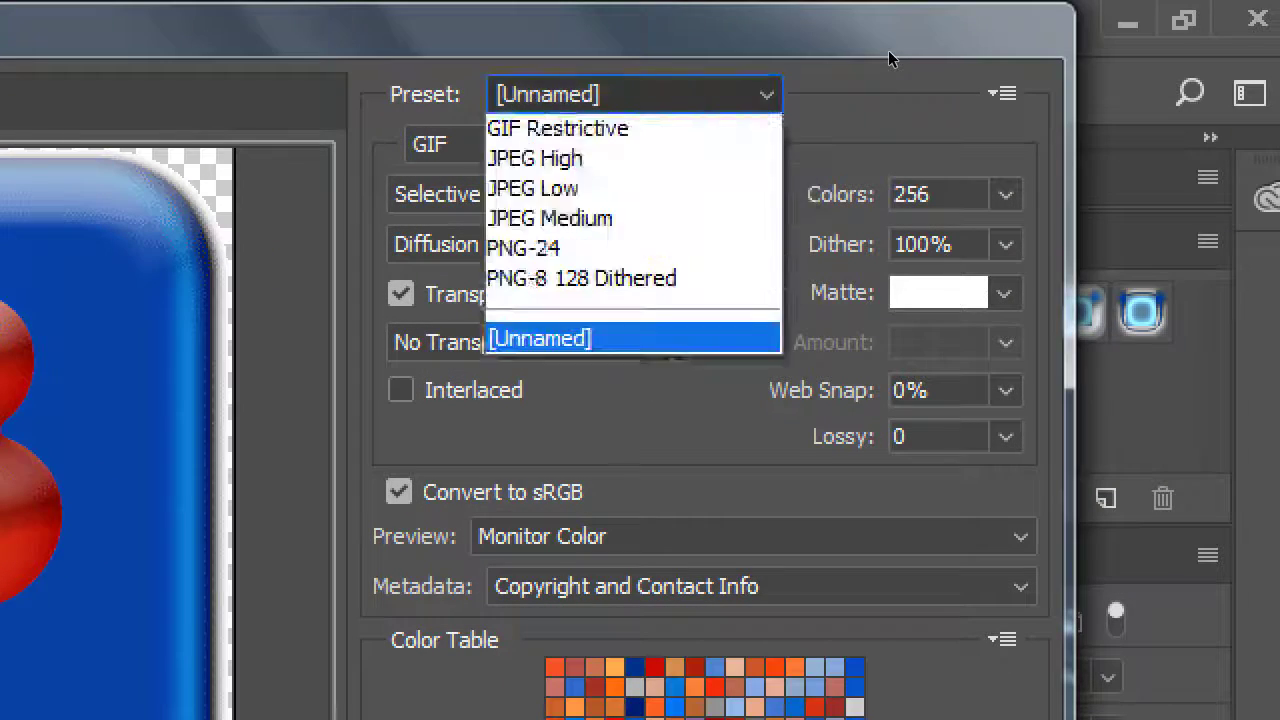
key("Down")
key("Down")
key("Down")
key("Down")
key("Down")
key("Down")
key("Down")
key("Down")
key("Down")
key("Down")
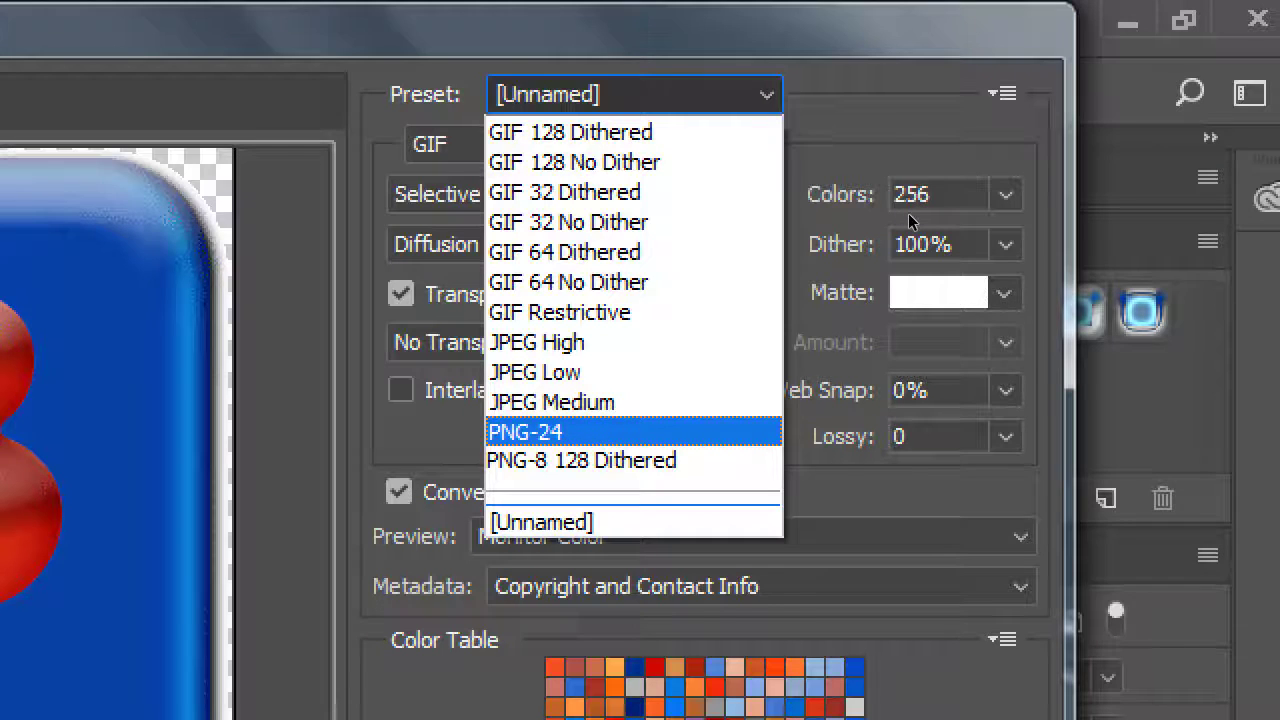
key("Return")
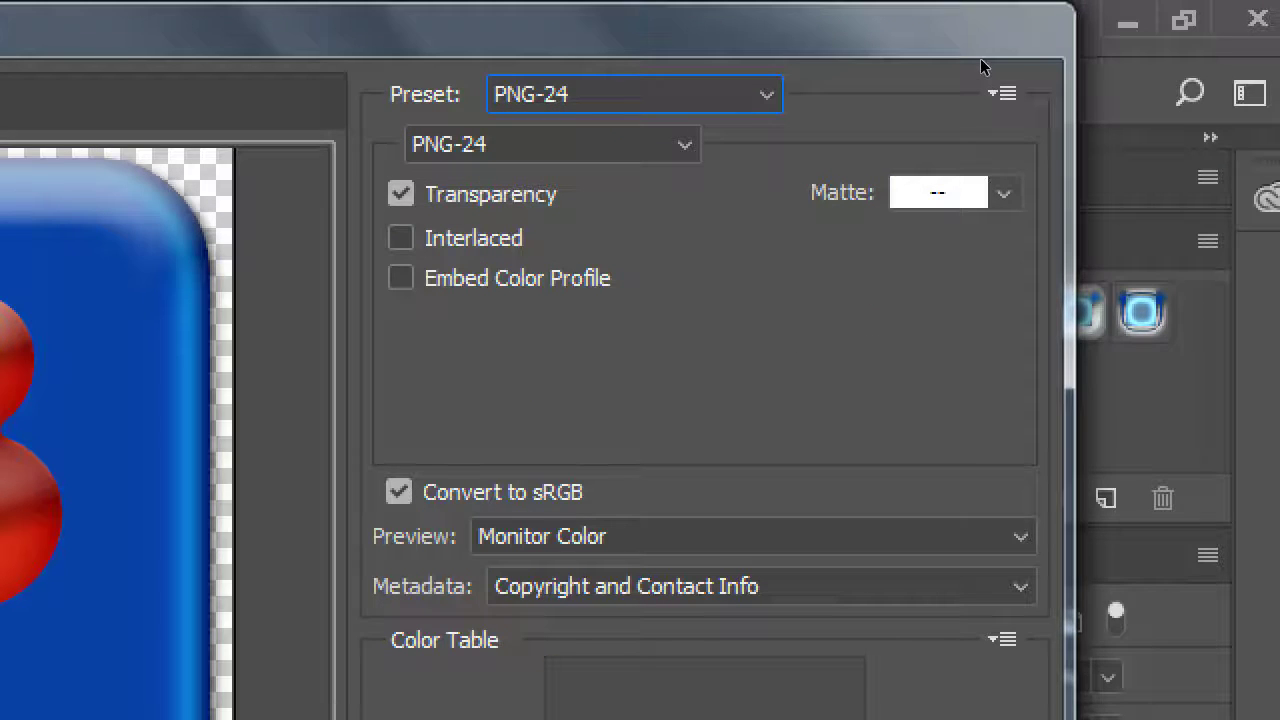
key("super+minus")
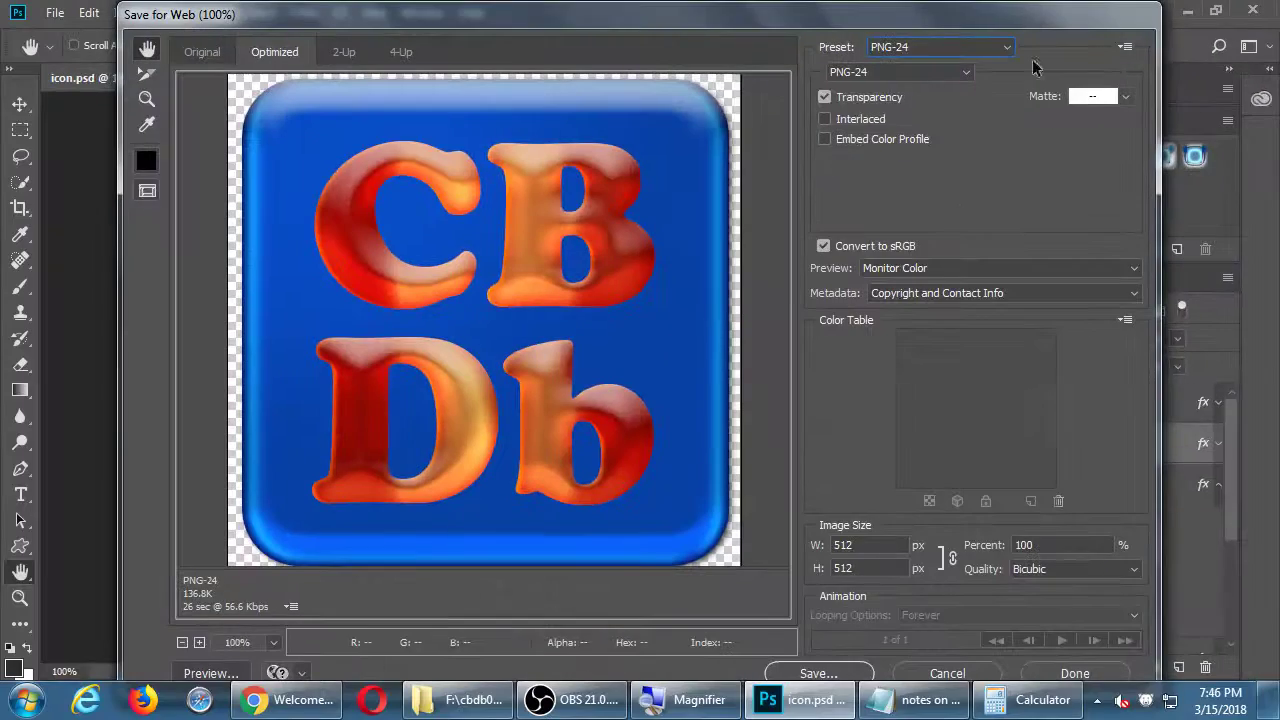
Step: Switch to the Notepad notes and add the lines "Then design a graphic." and "When done, File > Export > Save for Web"
left_click(924, 700)
key("super+plus")
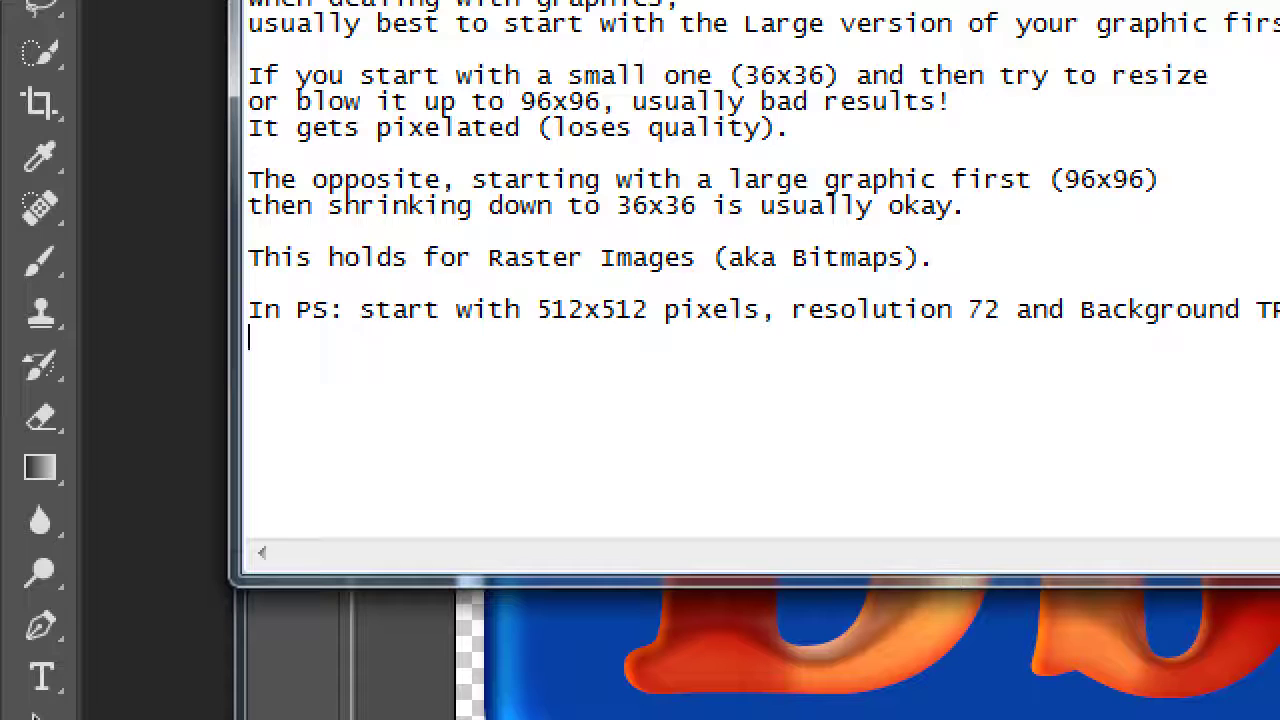
key("Return")
type("Then design a graph")
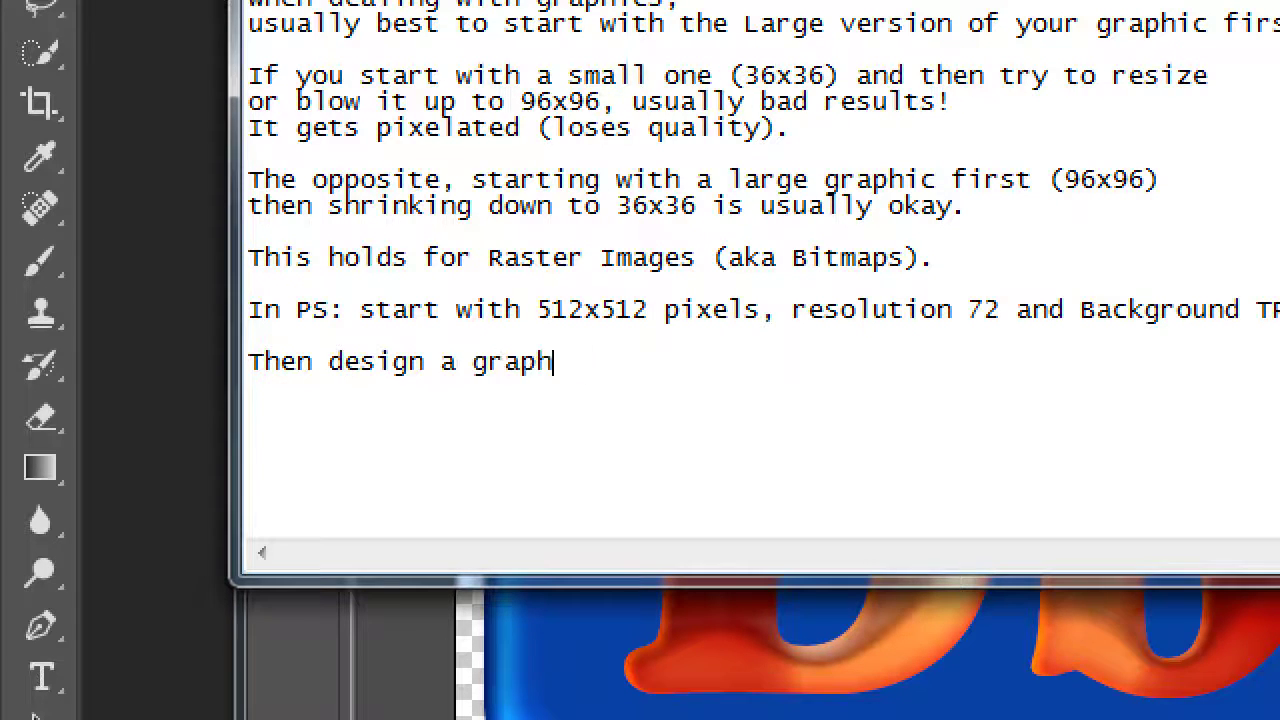
type("ic.  ")
type("When do")
type("ne, ")
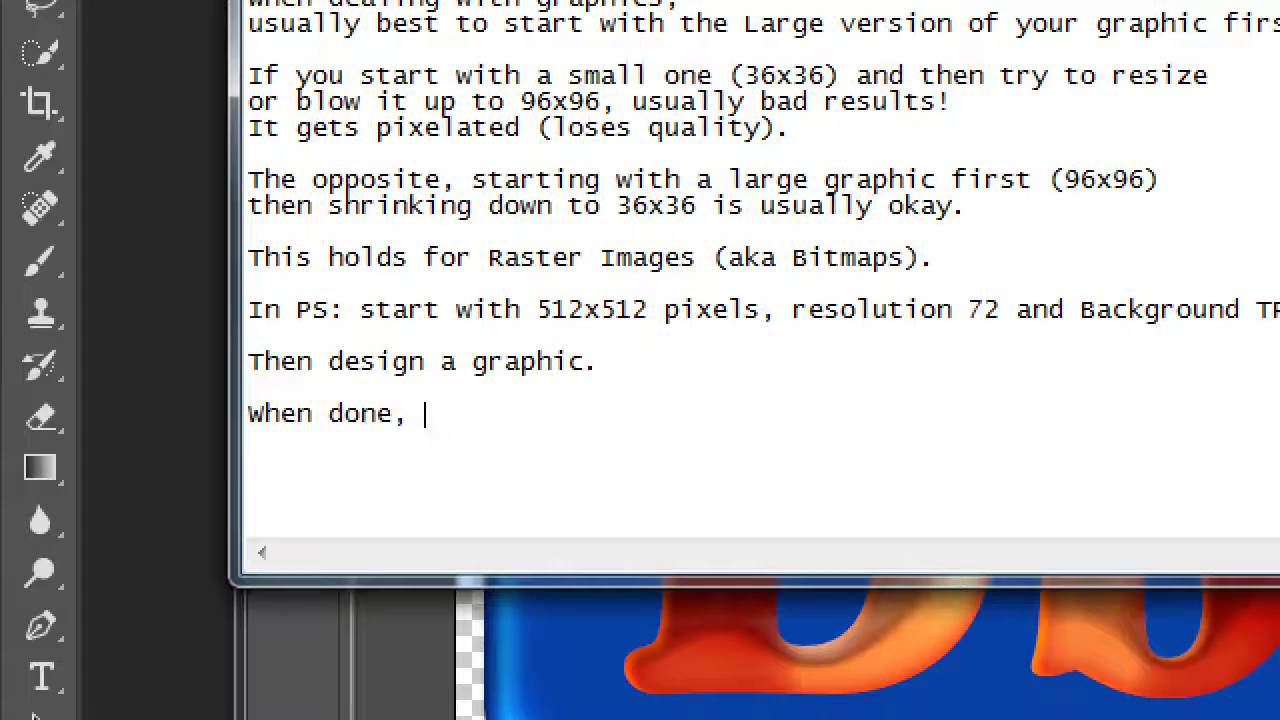
type("File > Exp")
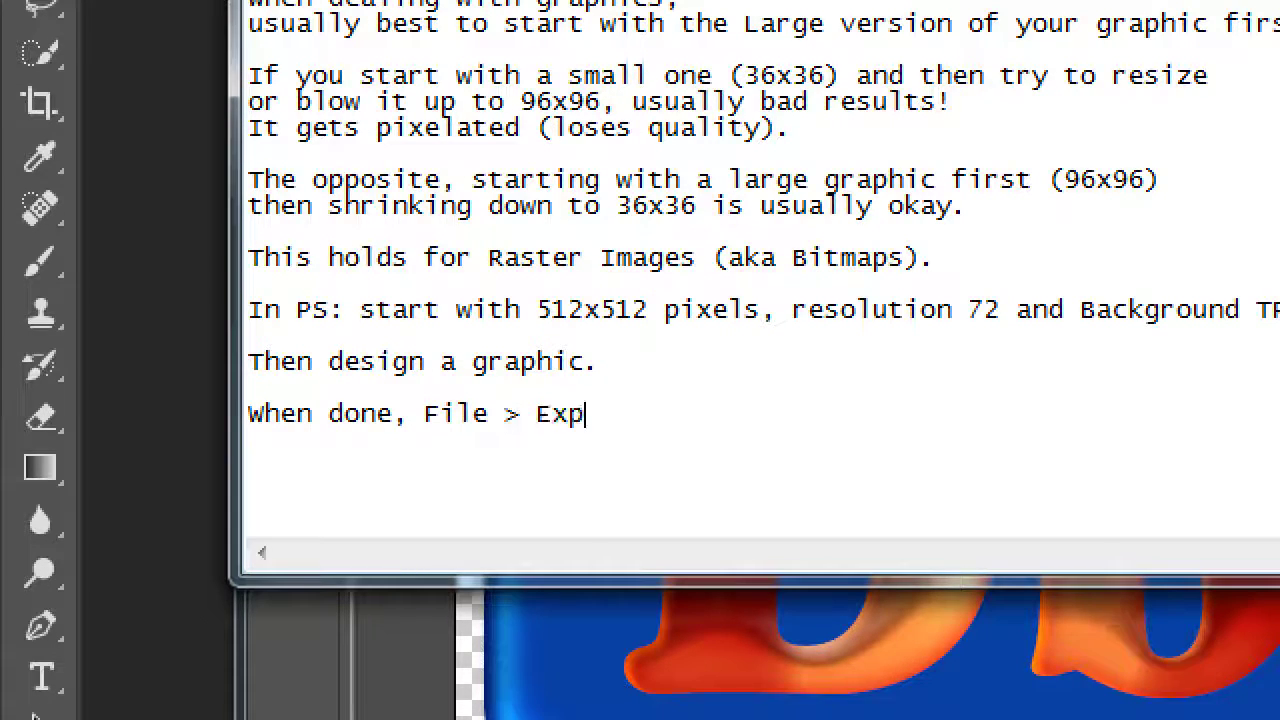
type("ort > Save for Web")
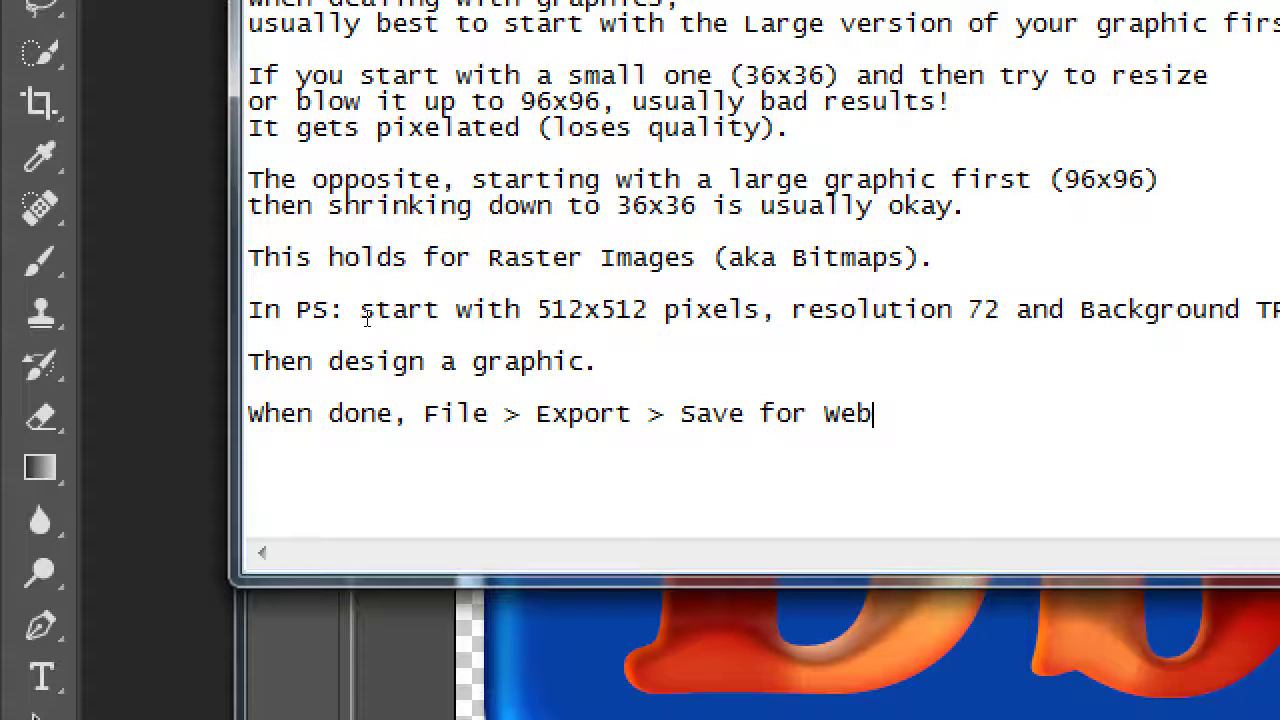
Step: Add the note line "Set the Preset to PNG-24. Make sure Transparency is ON."
key("Return")
type("Set the Preset")
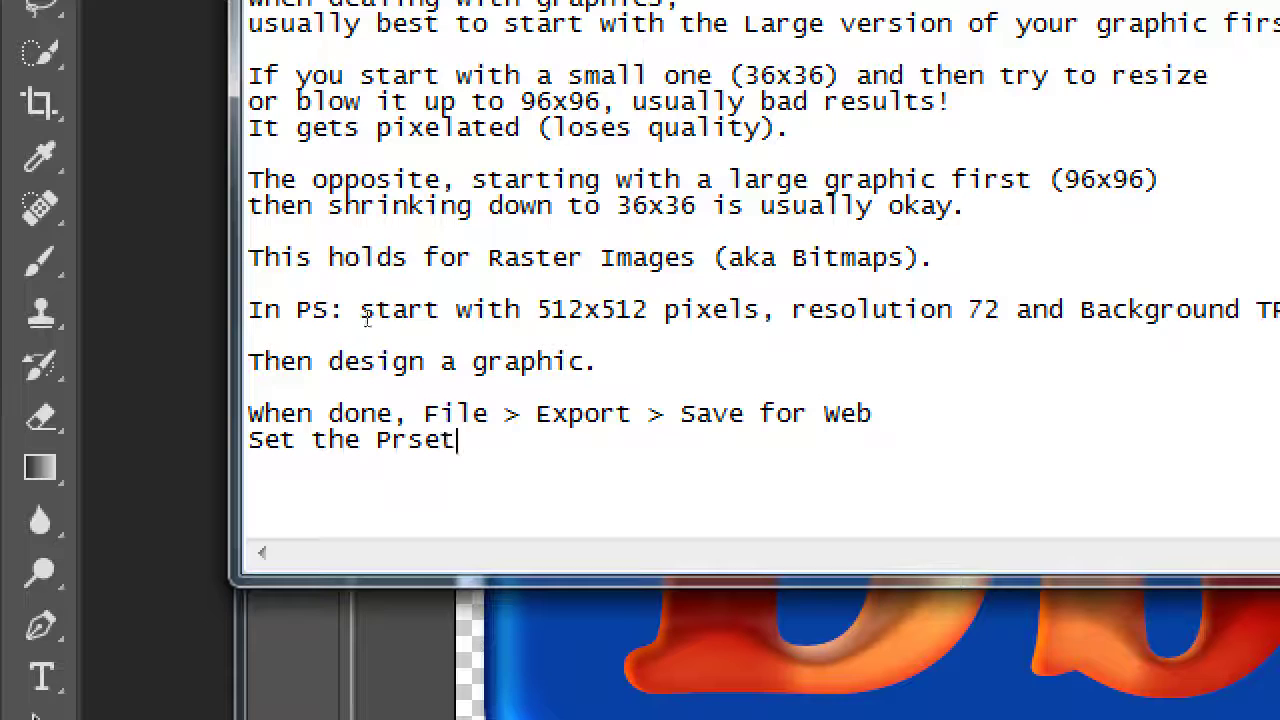
key("BackSpace")
key("BackSpace")
key("BackSpace")
type("eset to PN")
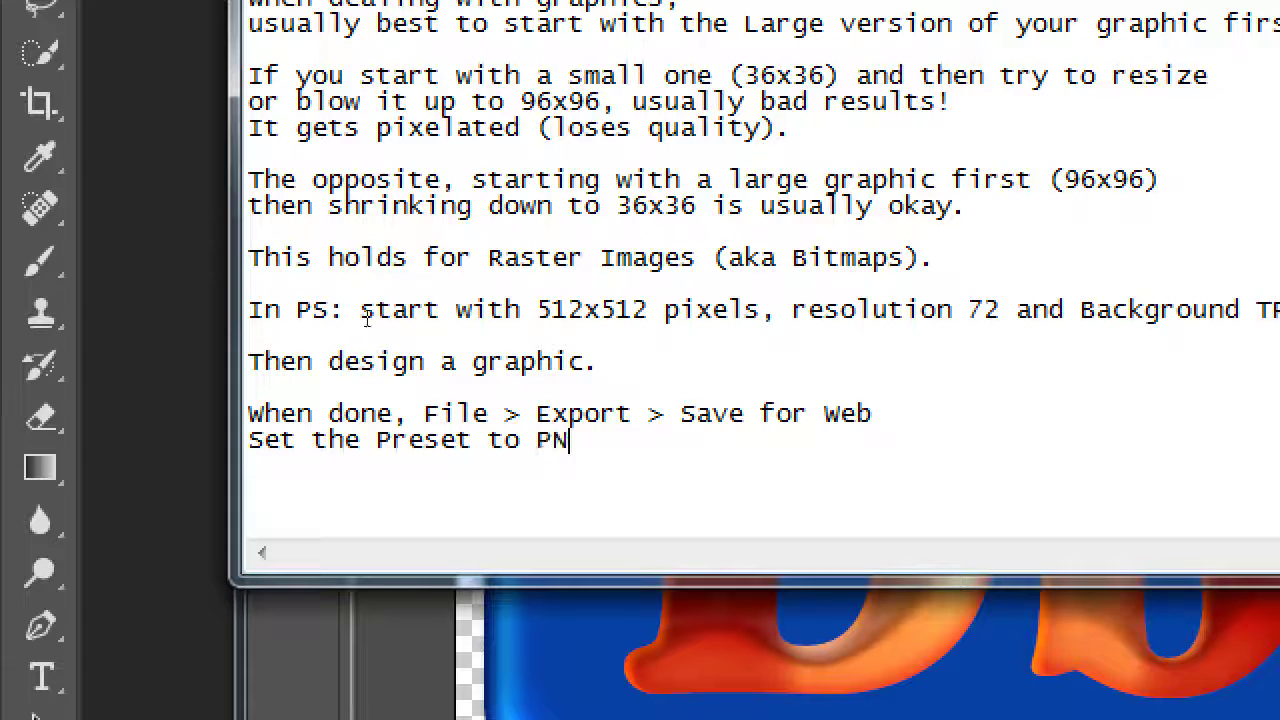
type("G-24. Mak")
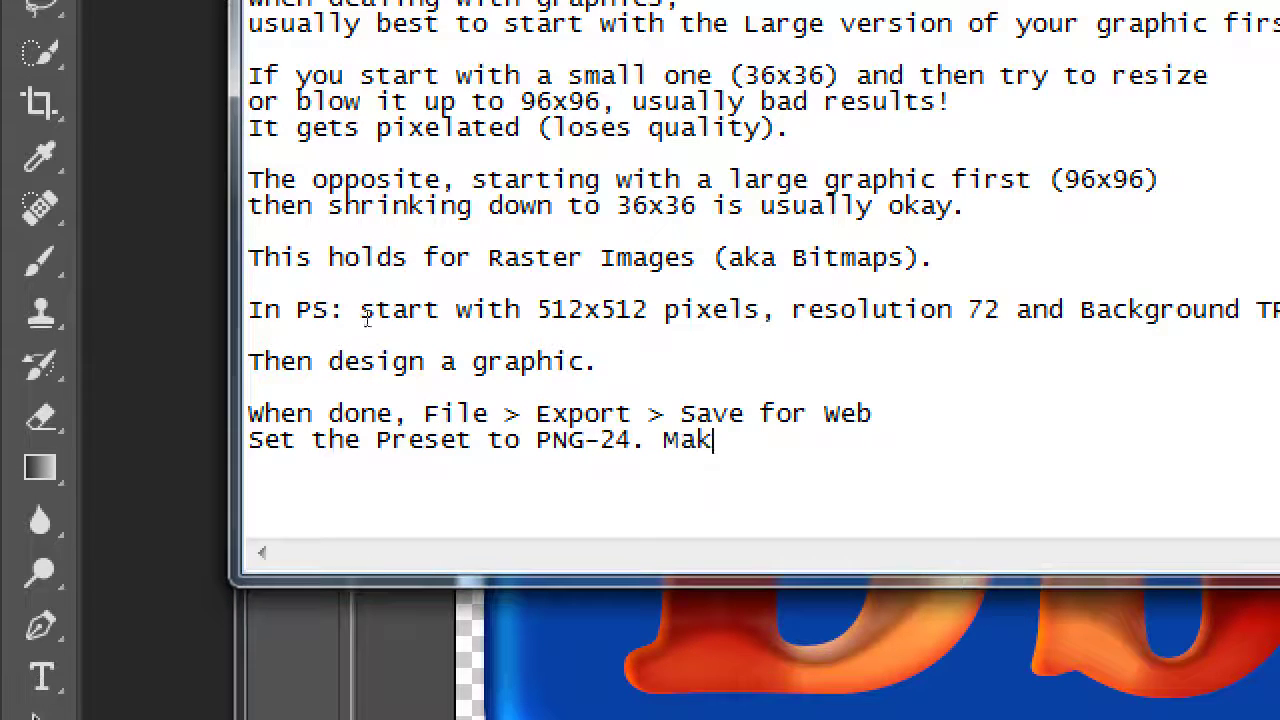
type("e sure Transparency ")
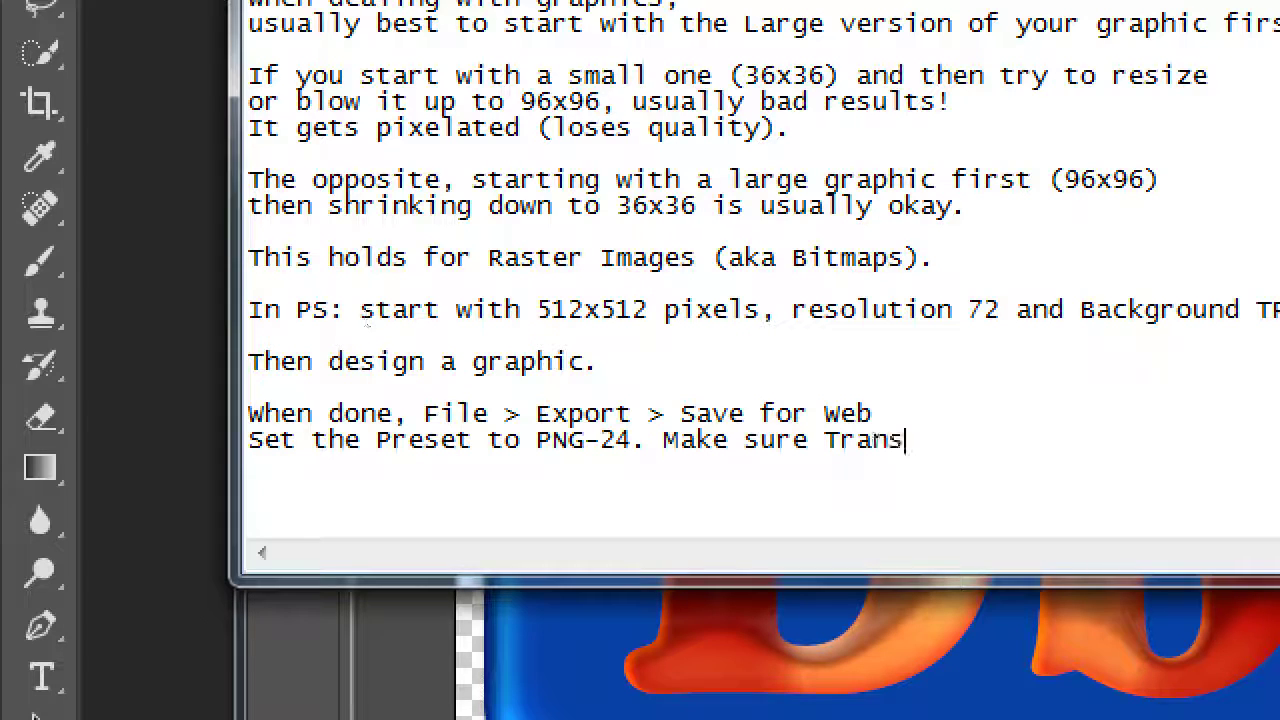
type("is ON.")
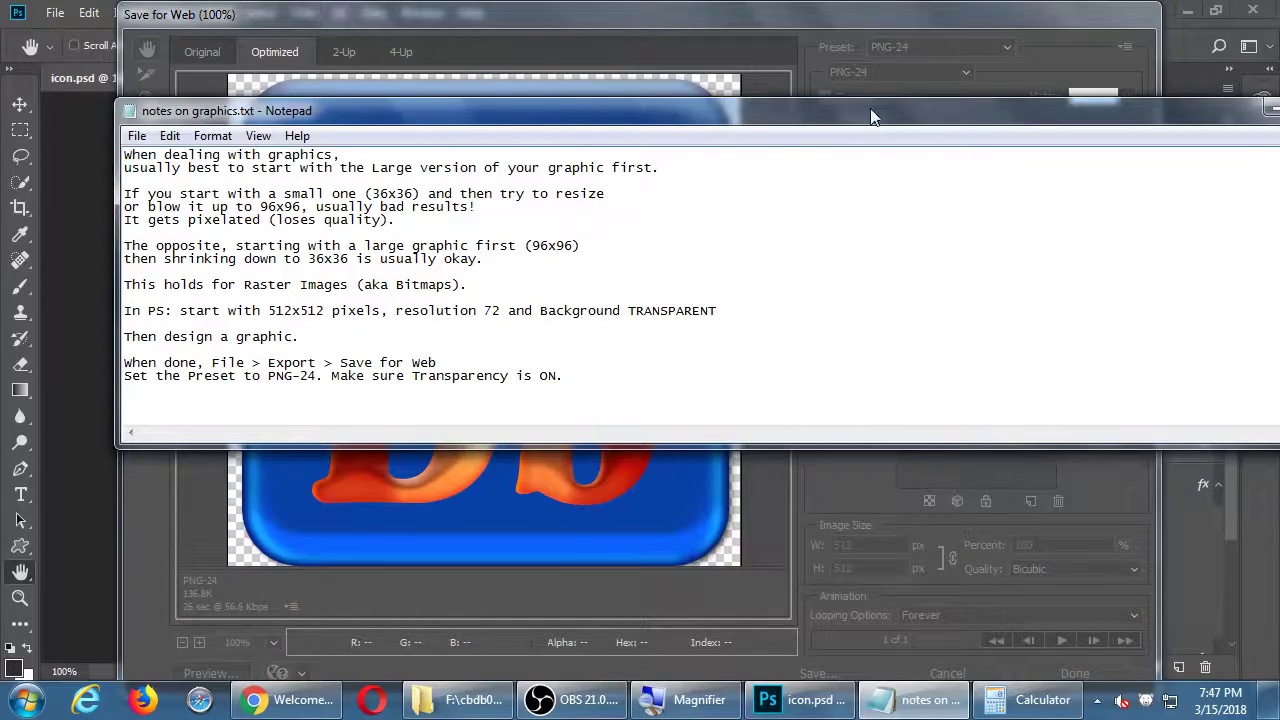
Step: Return to Photoshop's Save for Web dialog and turn off Transparency to inspect the icon's corners in the preview
left_click_drag(874, 115, 893, 192)
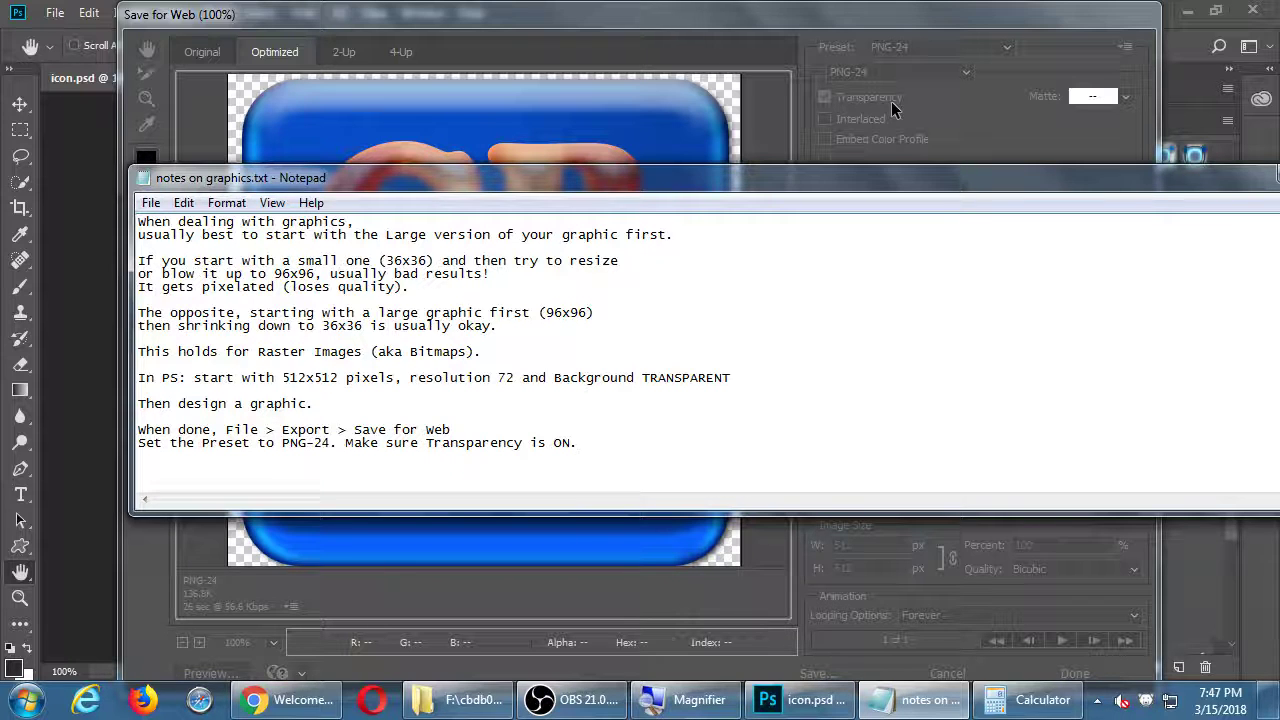
left_click(576, 79)
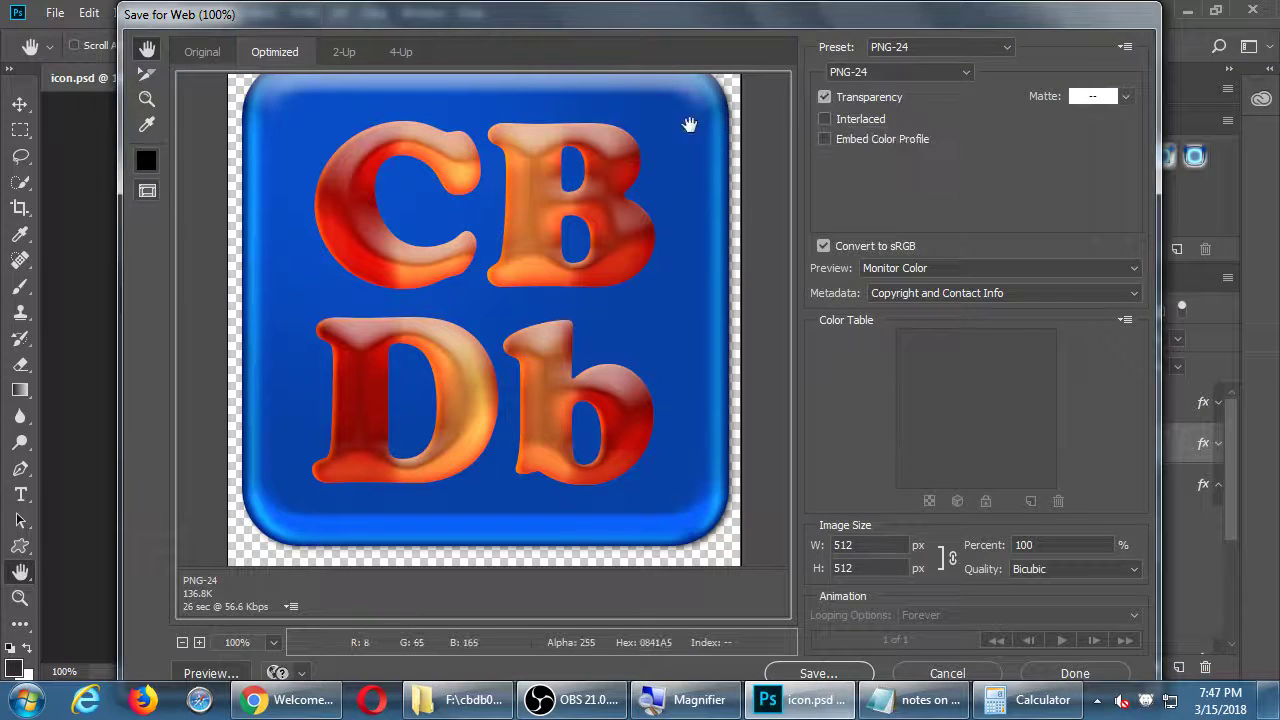
scroll(694, 123, "up", 1)
left_click(824, 97)
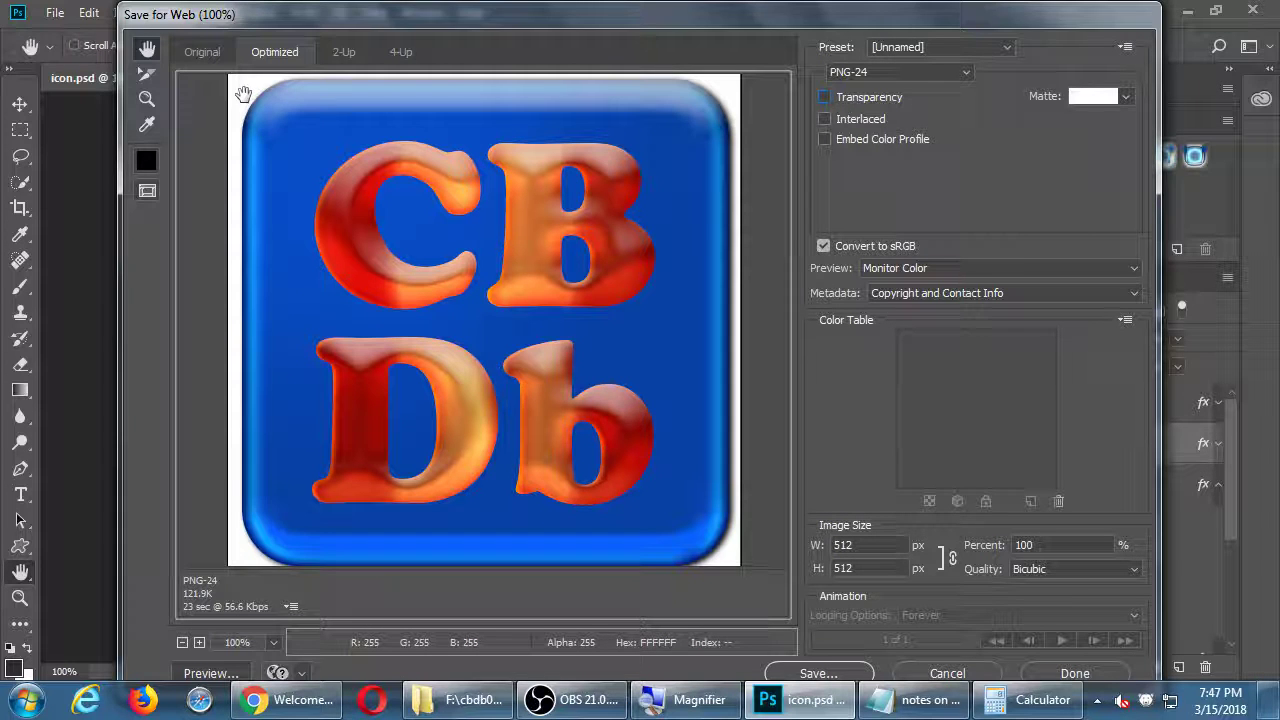
scroll(340, 177, "down", 1)
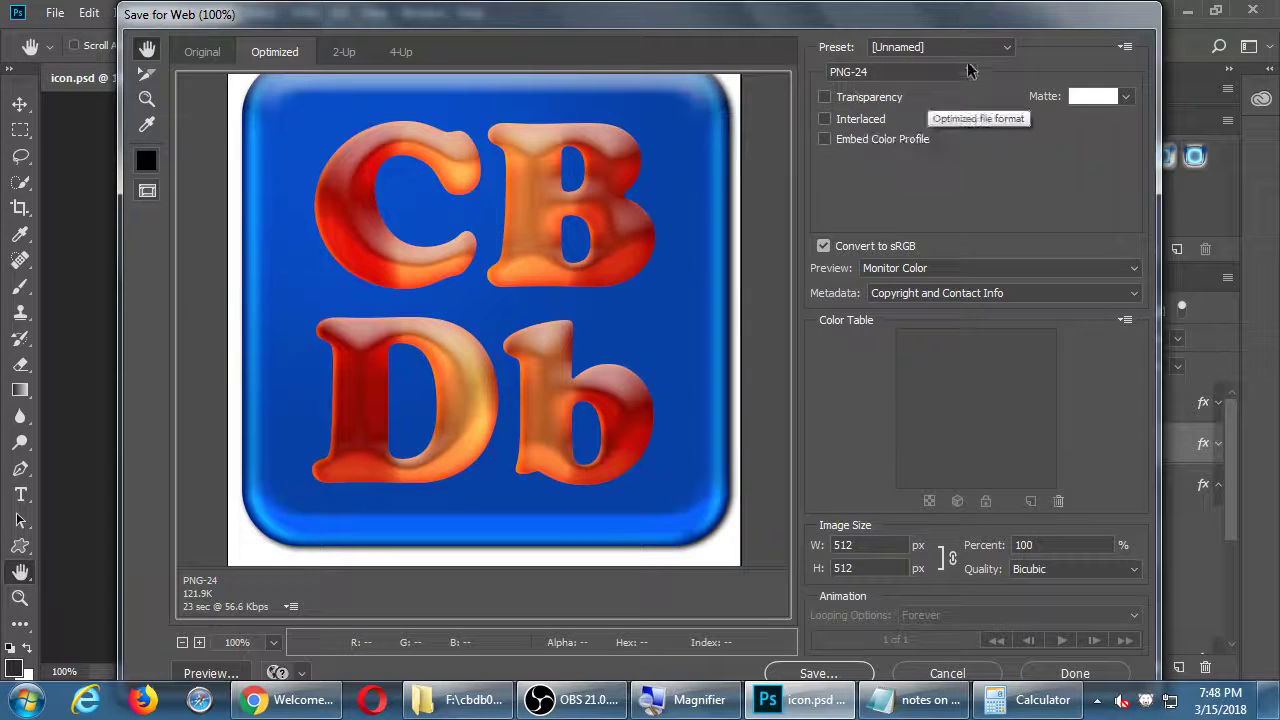
Step: Reapply the PNG-24 preset to the export and check the icon preview
left_click(995, 47)
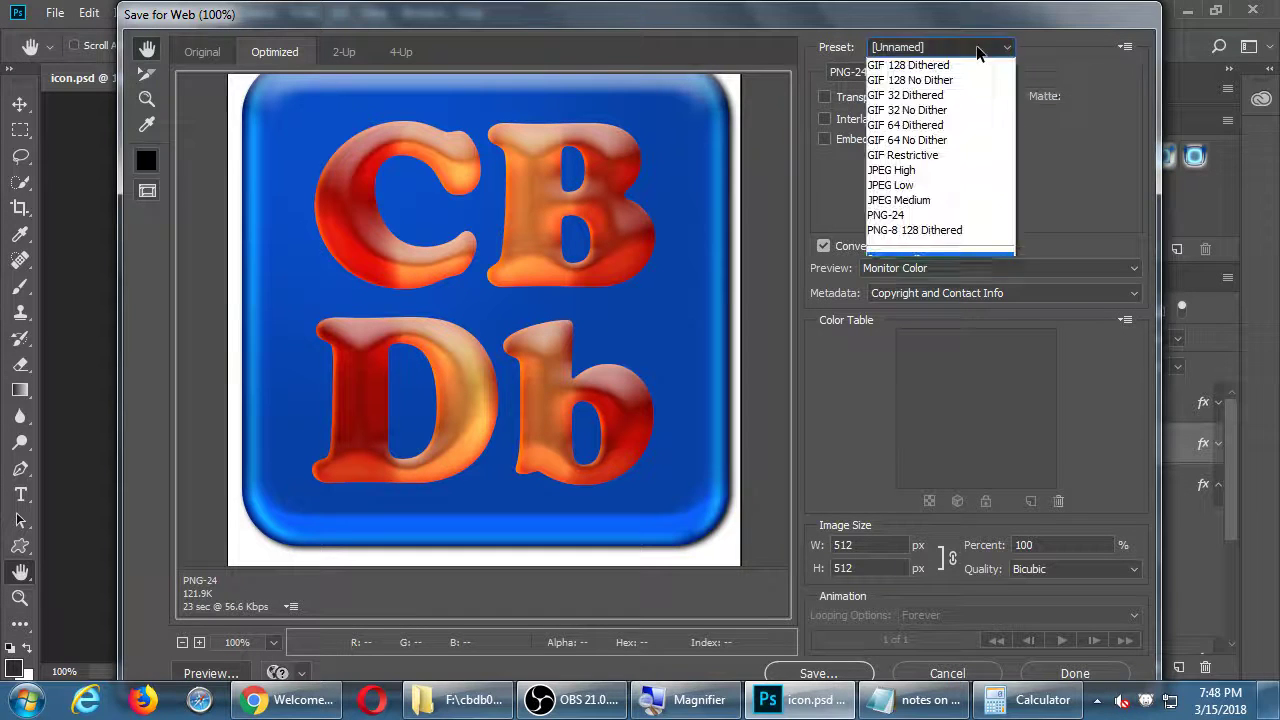
left_click(917, 219)
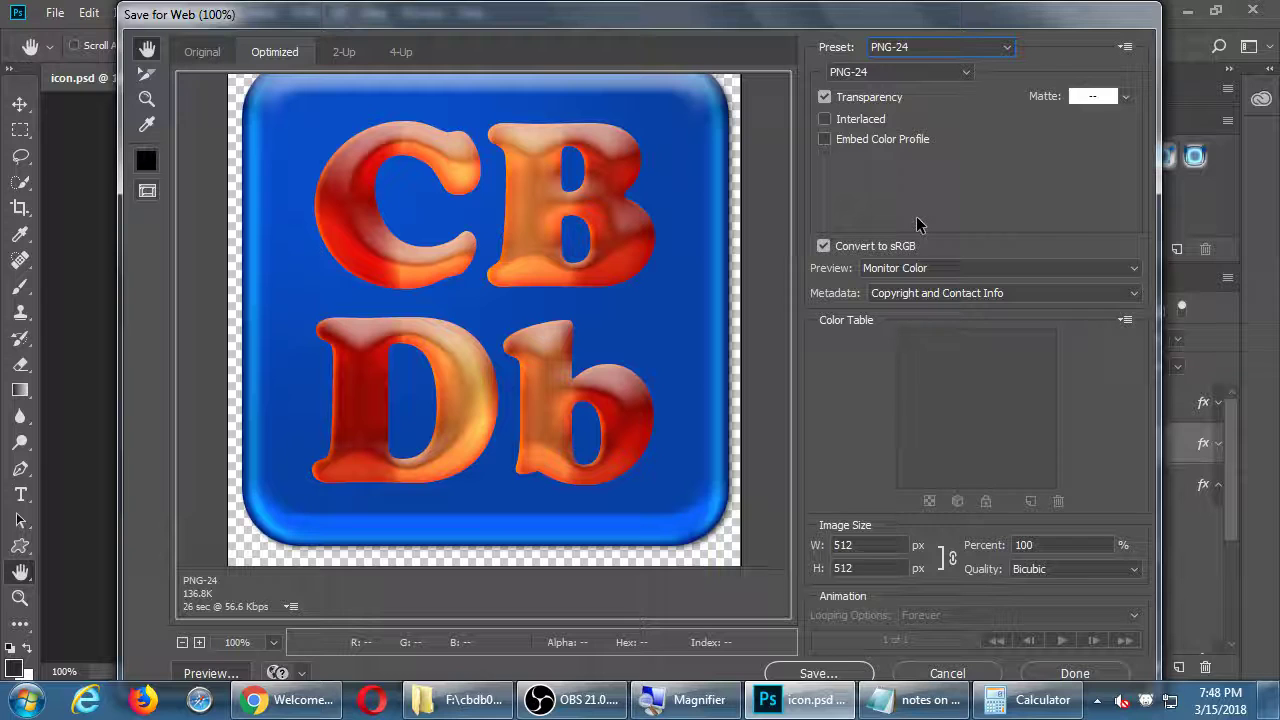
scroll(420, 250, "up", 2)
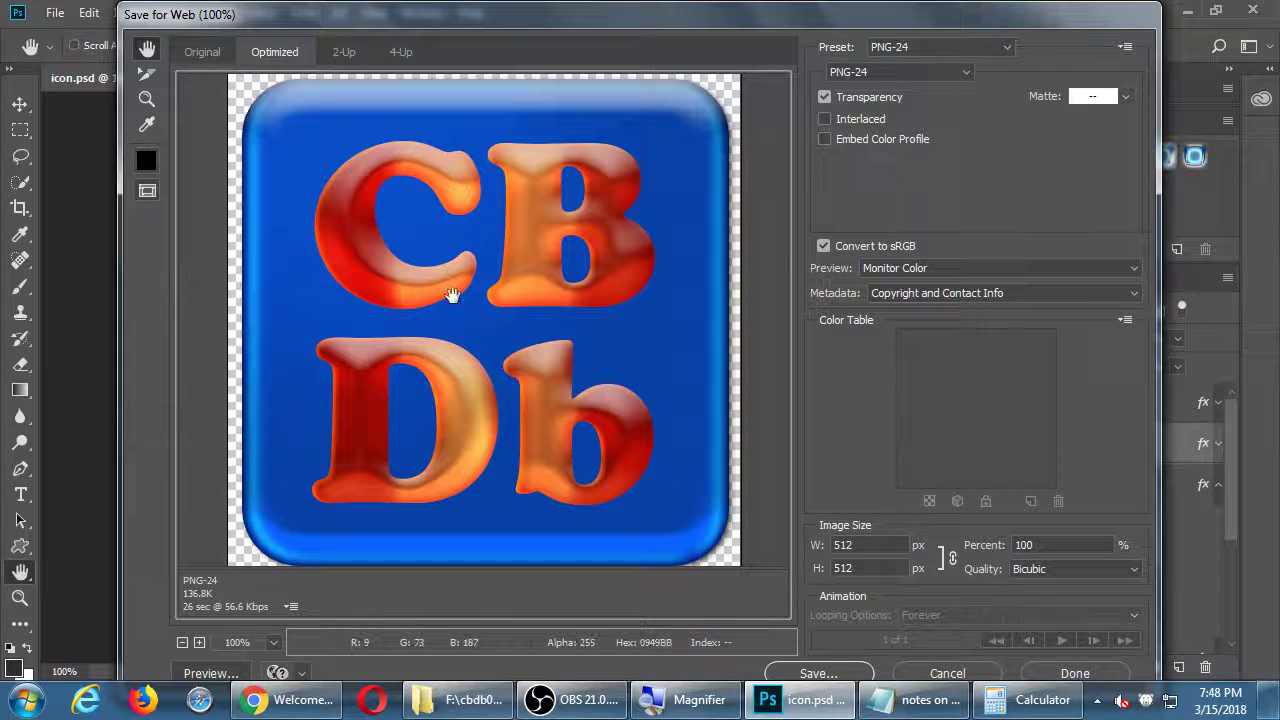
scroll(452, 296, "down", 2)
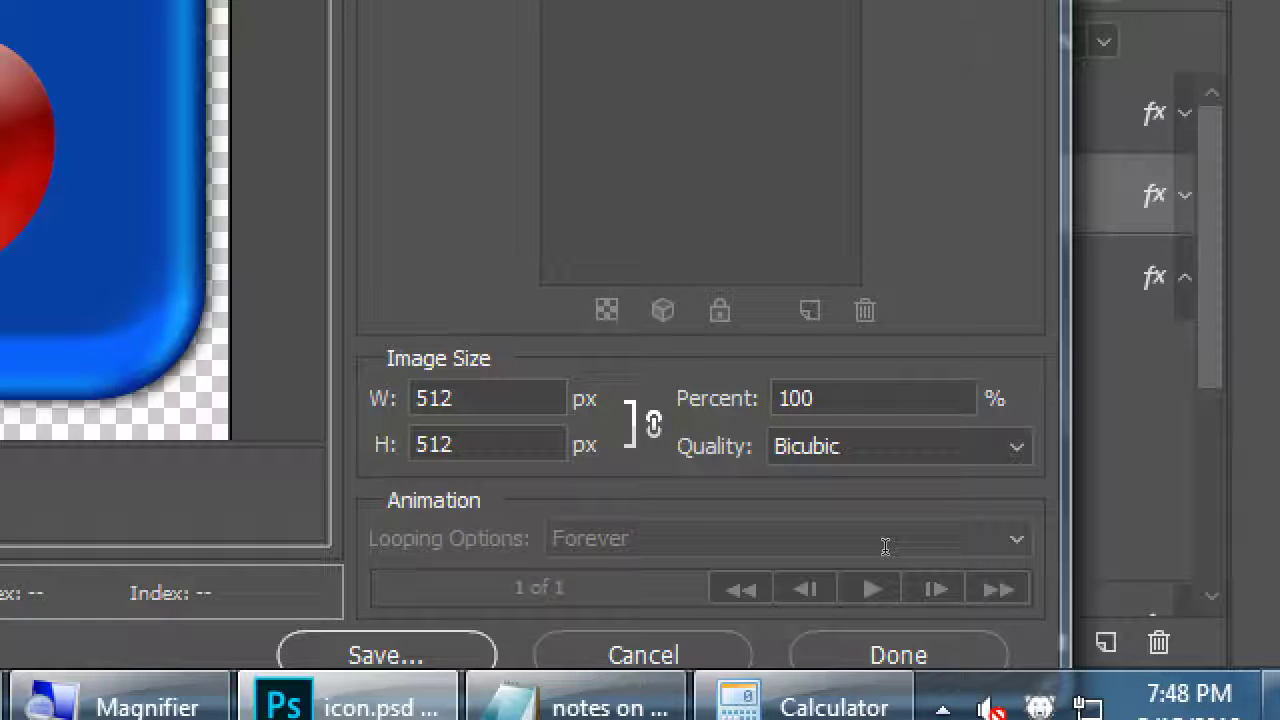
Step: Set the exported image's width to 96 px, keeping the proportions linked, and check the reduced icon in the preview
key("Tab")
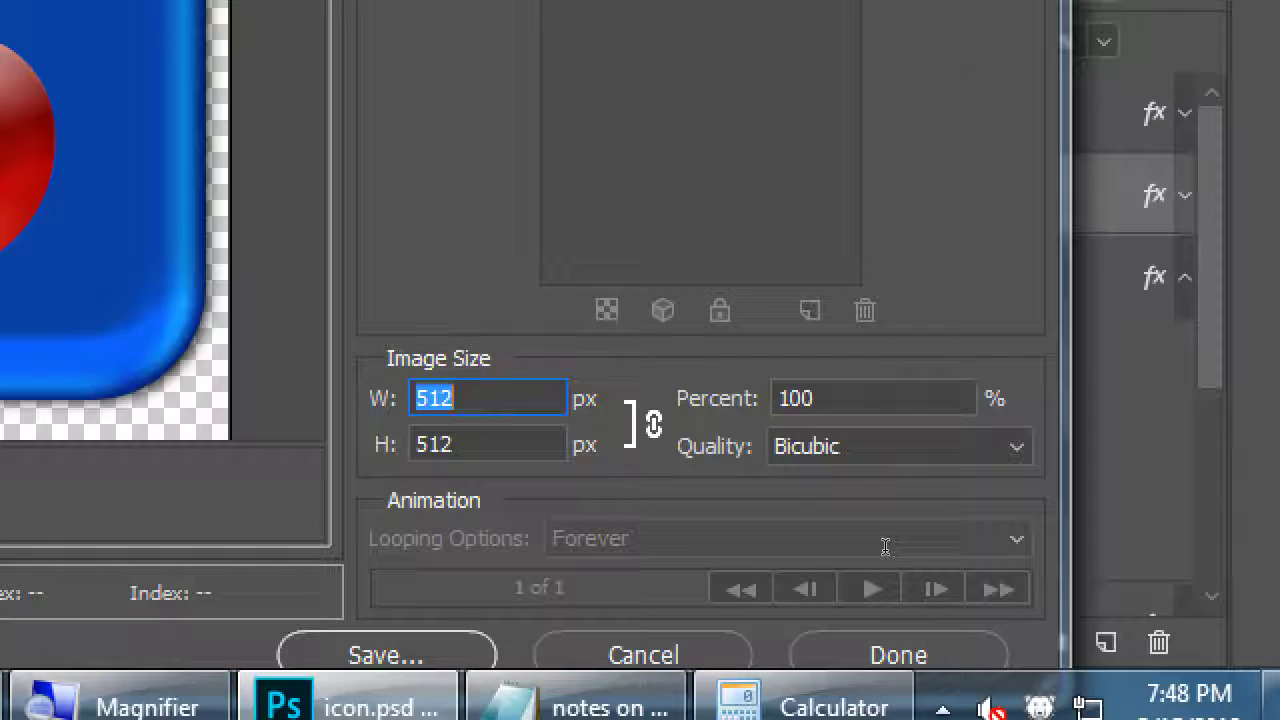
type("96")
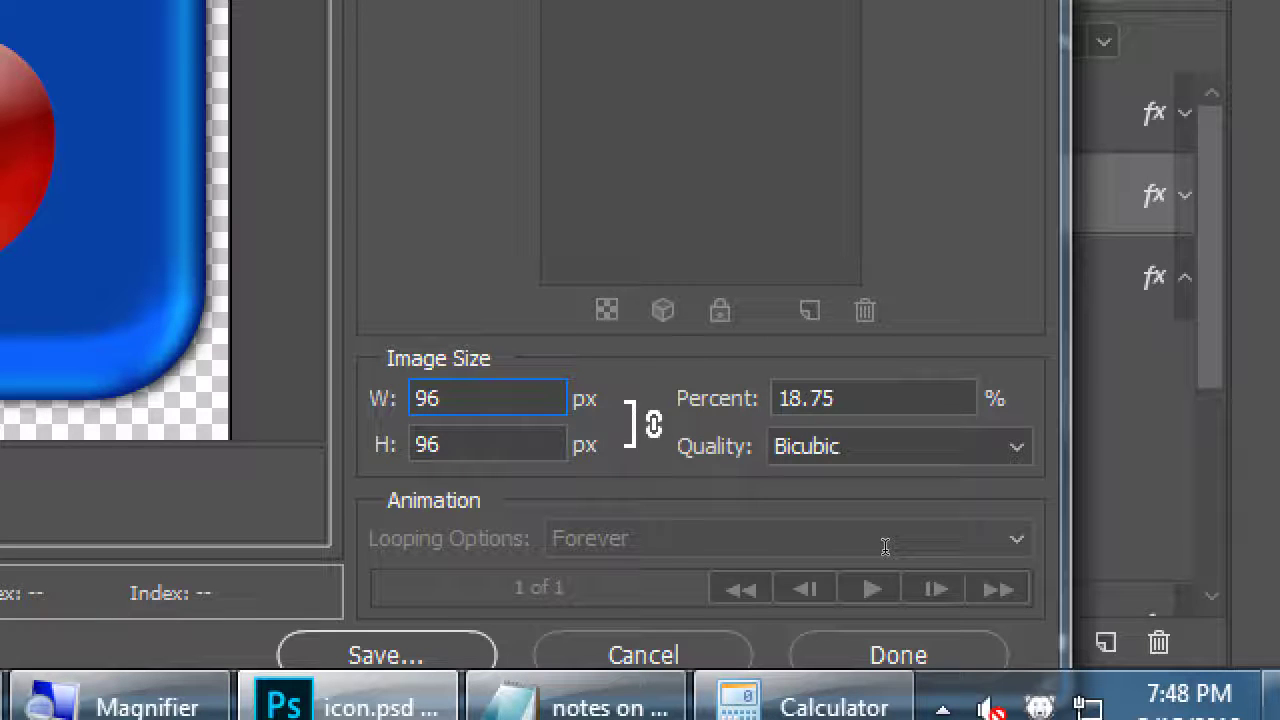
key("Tab")
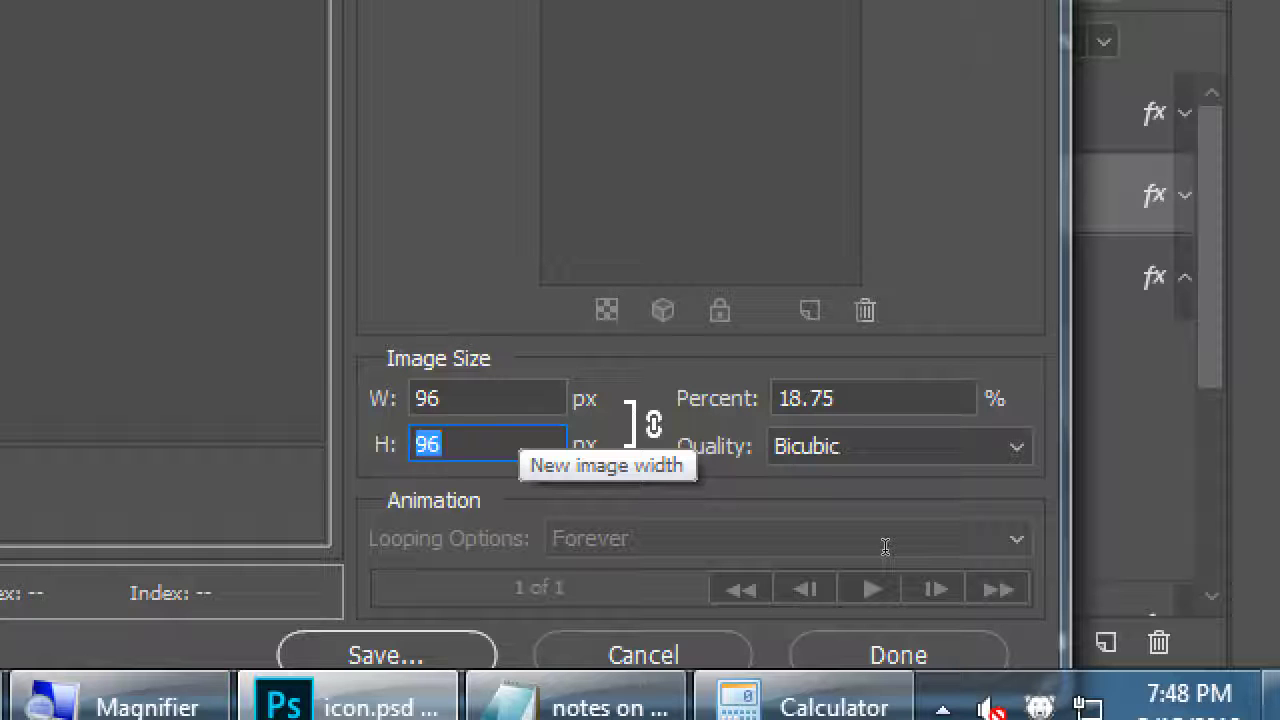
key("super+minus")
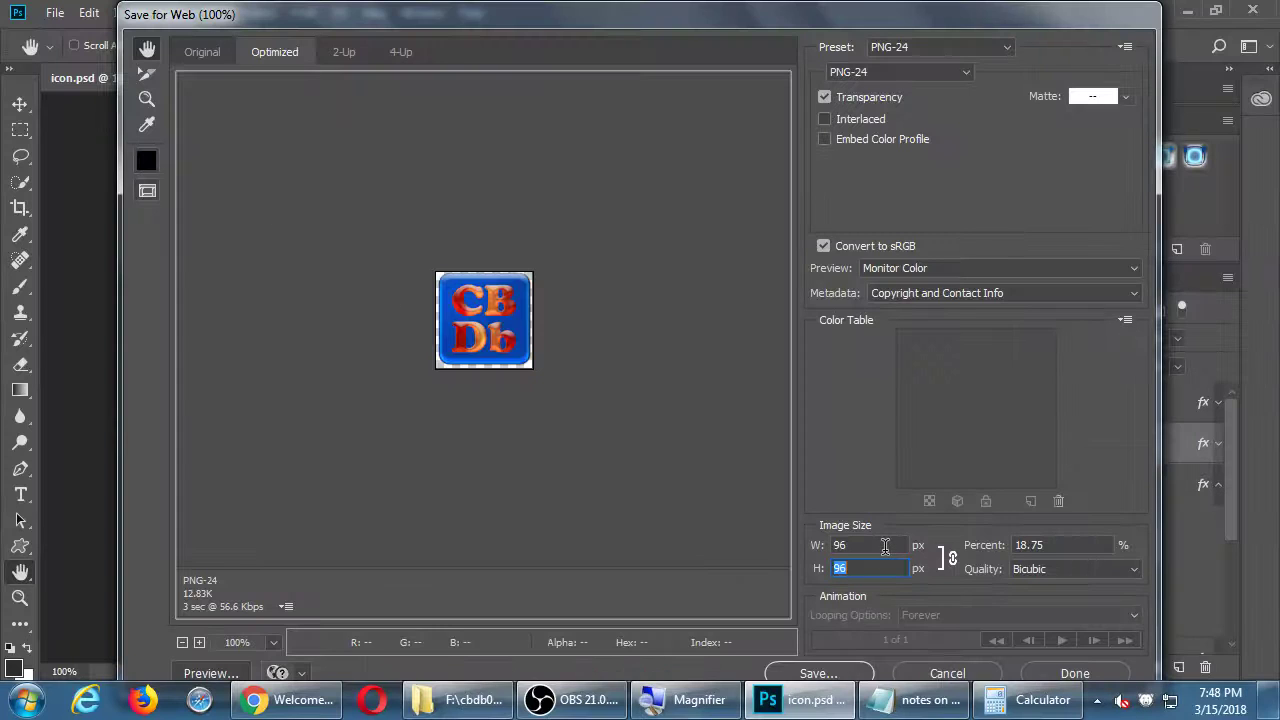
left_click(870, 545)
Step: Switch to the Notepad notes and start a new line reading "Set your size (like 96 x 96; press Tab), then press"
key("alt+Tab")
key("alt+Tab")
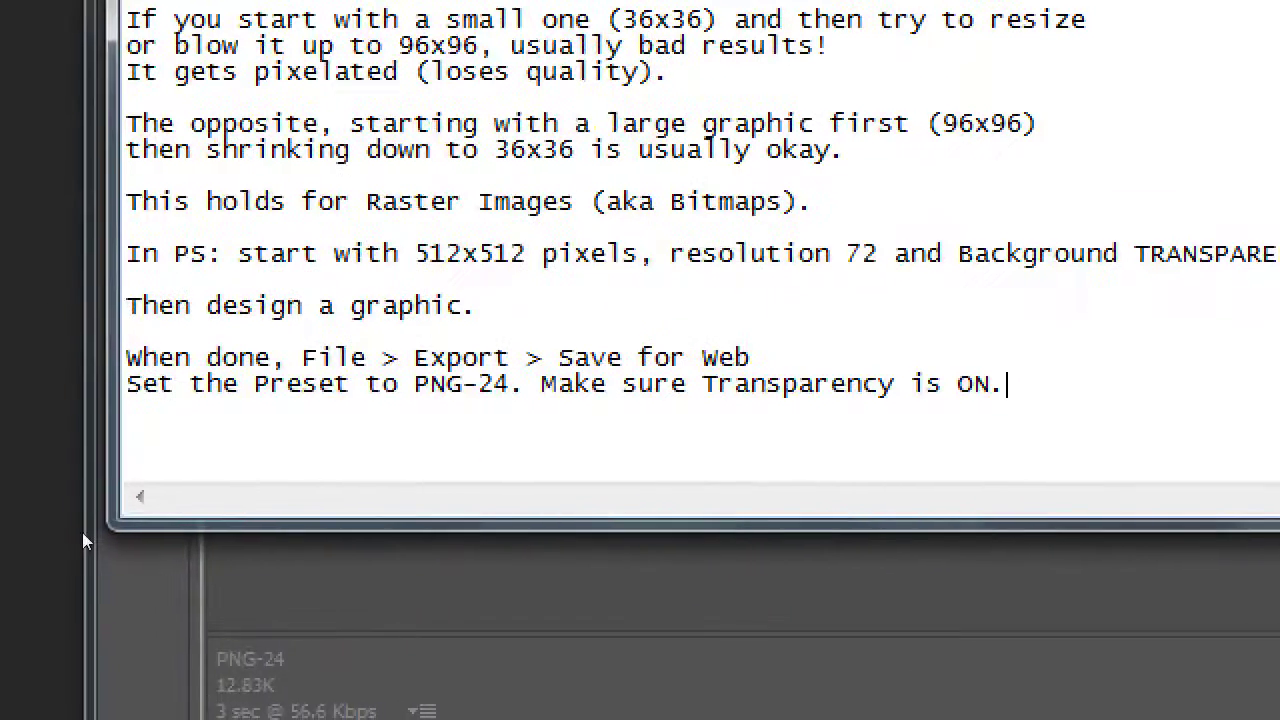
key("Return")
type("Set you")
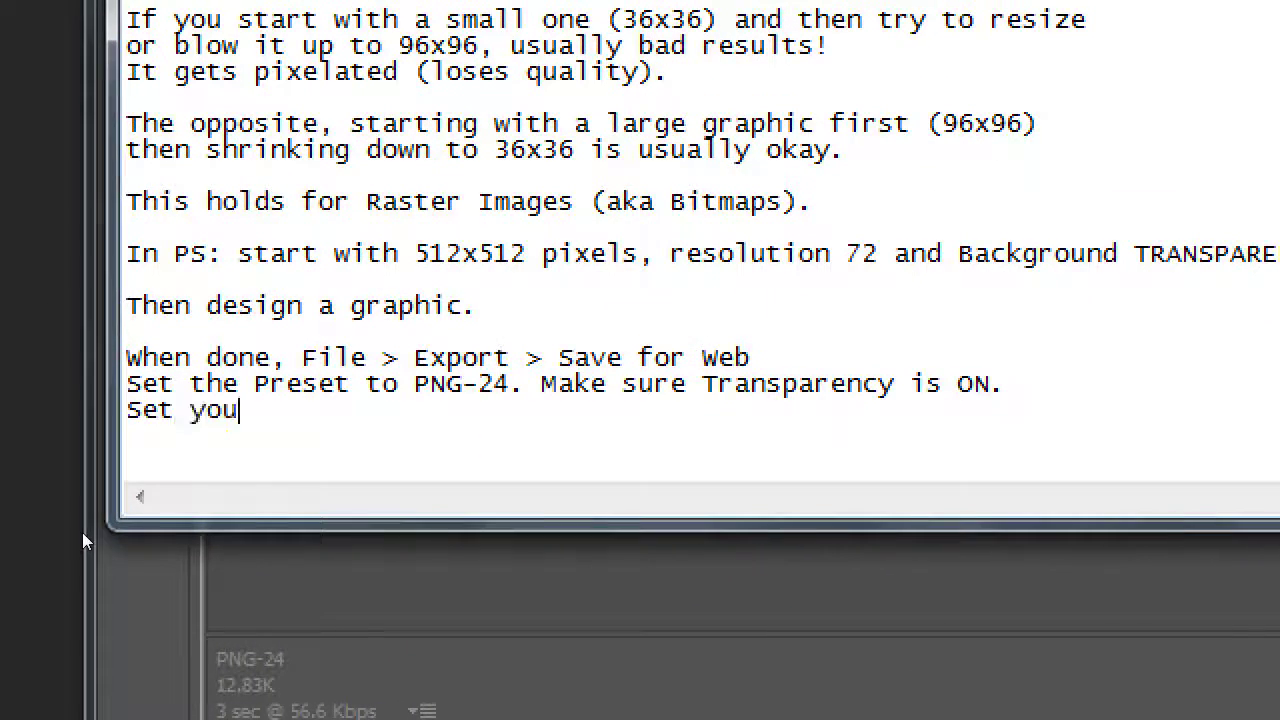
type("r size (like 96")
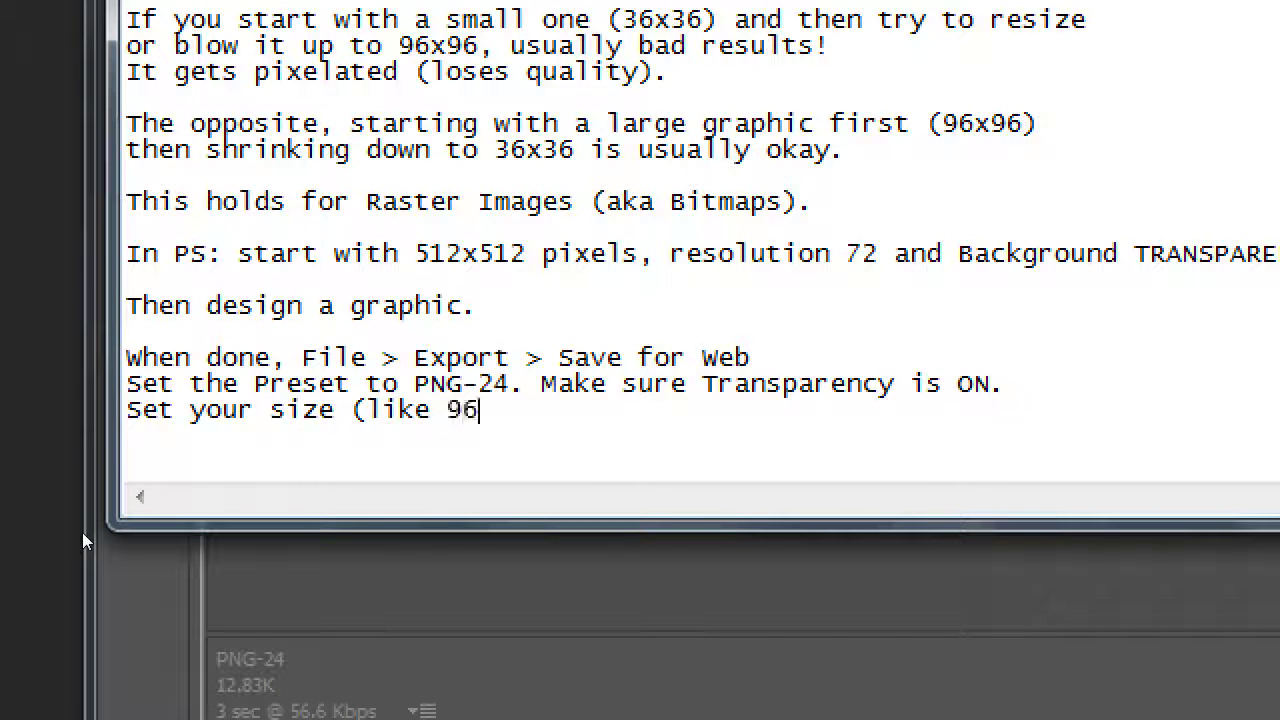
type(" x 96")
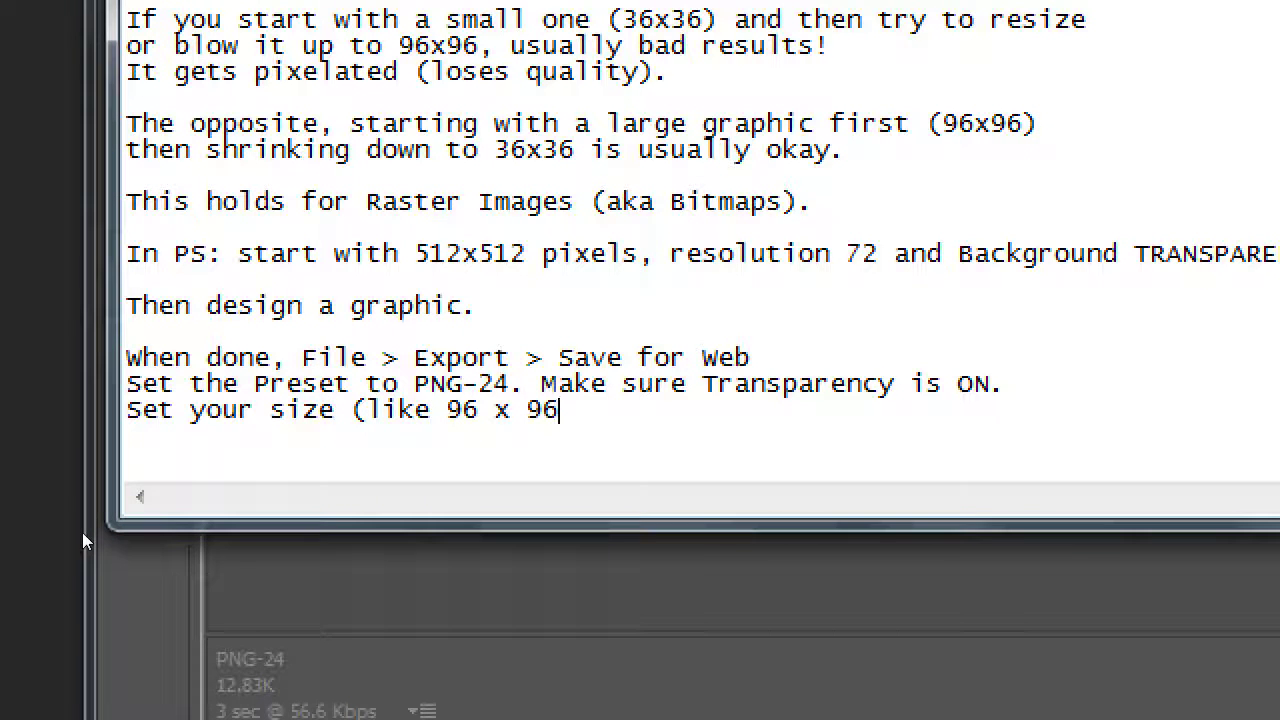
type("; press Tab)")
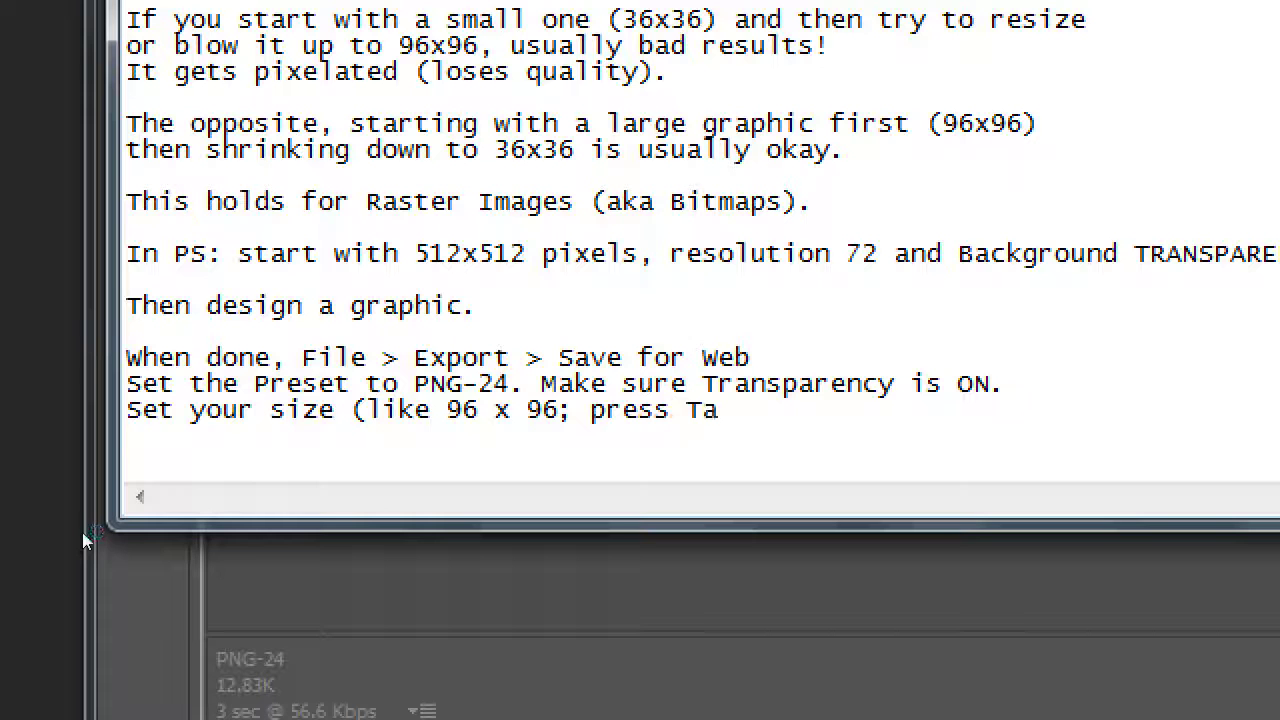
type(", then press")
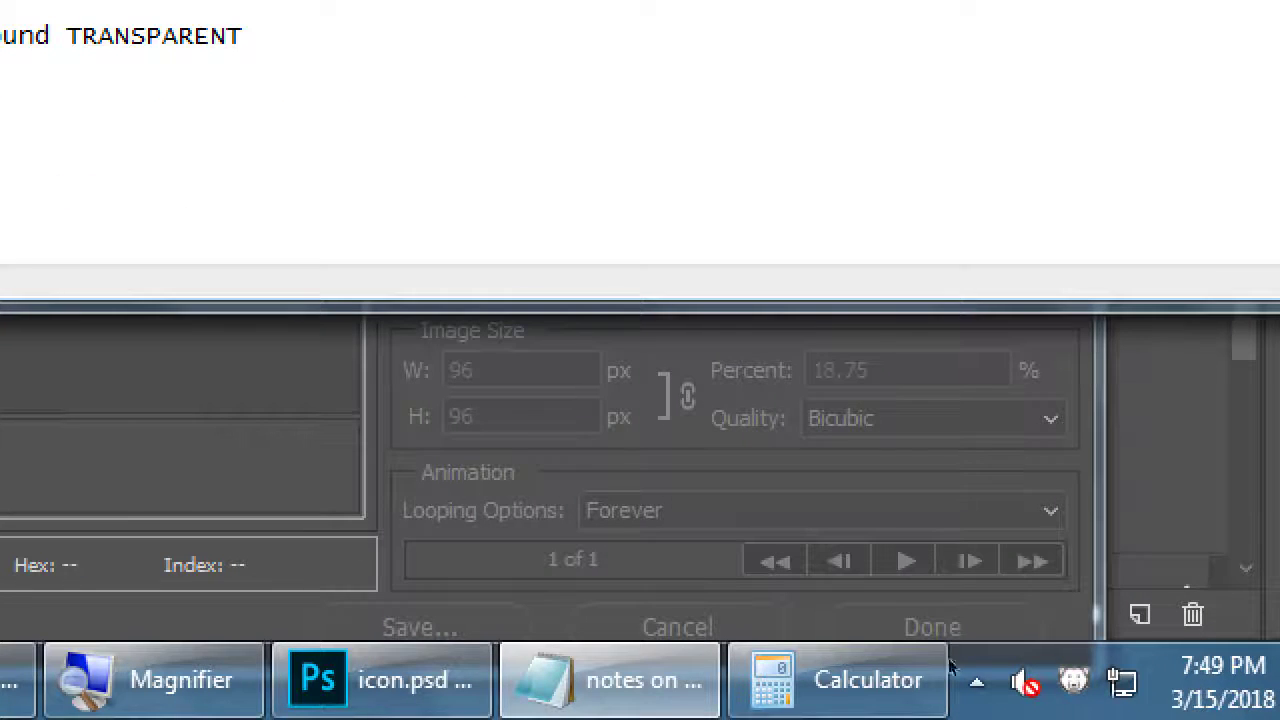
Step: Check the wording of the save command in Photoshop's export dialog and finish the Notepad line with "Save..."
key("alt+Tab")
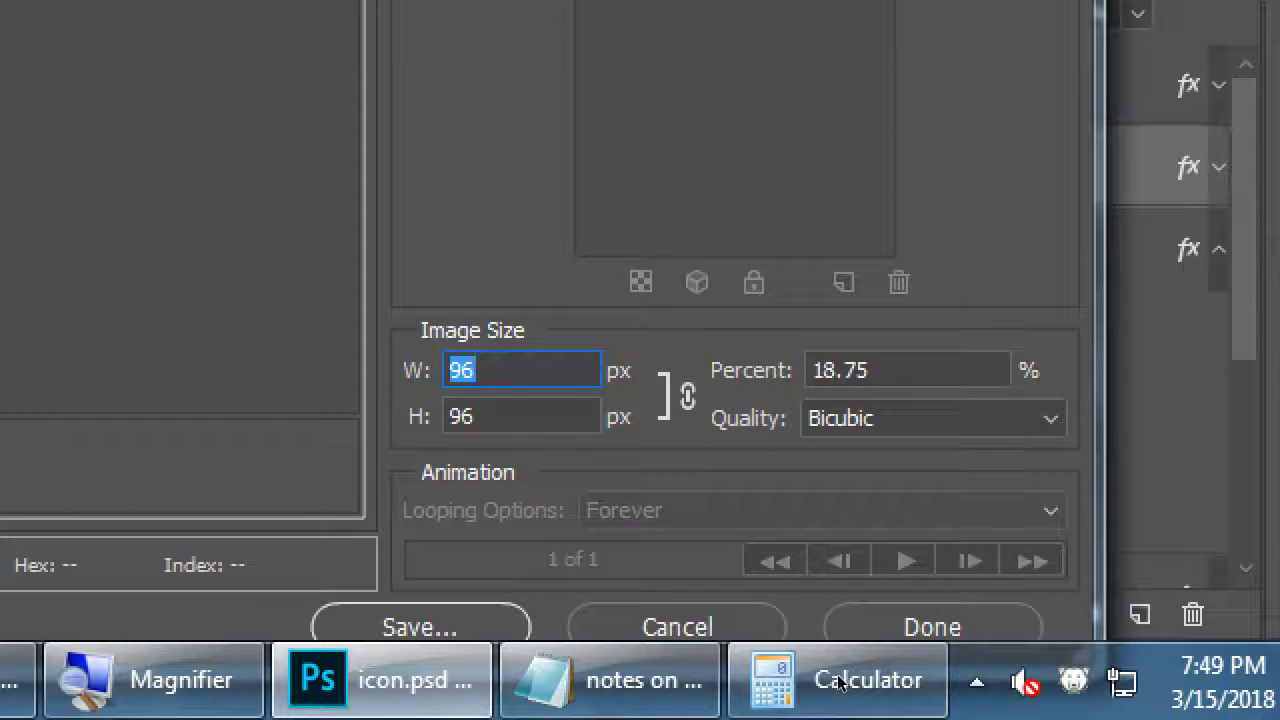
key("Escape")
key("alt+Tab")
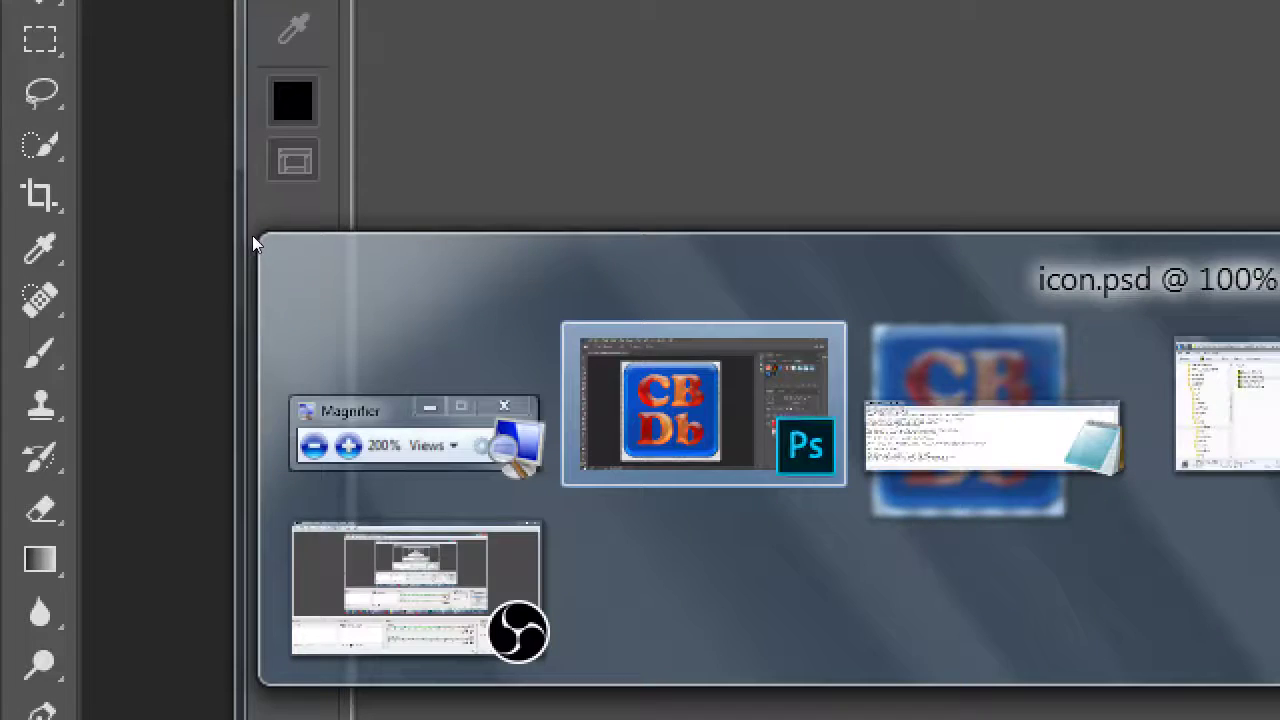
key("alt+Tab")
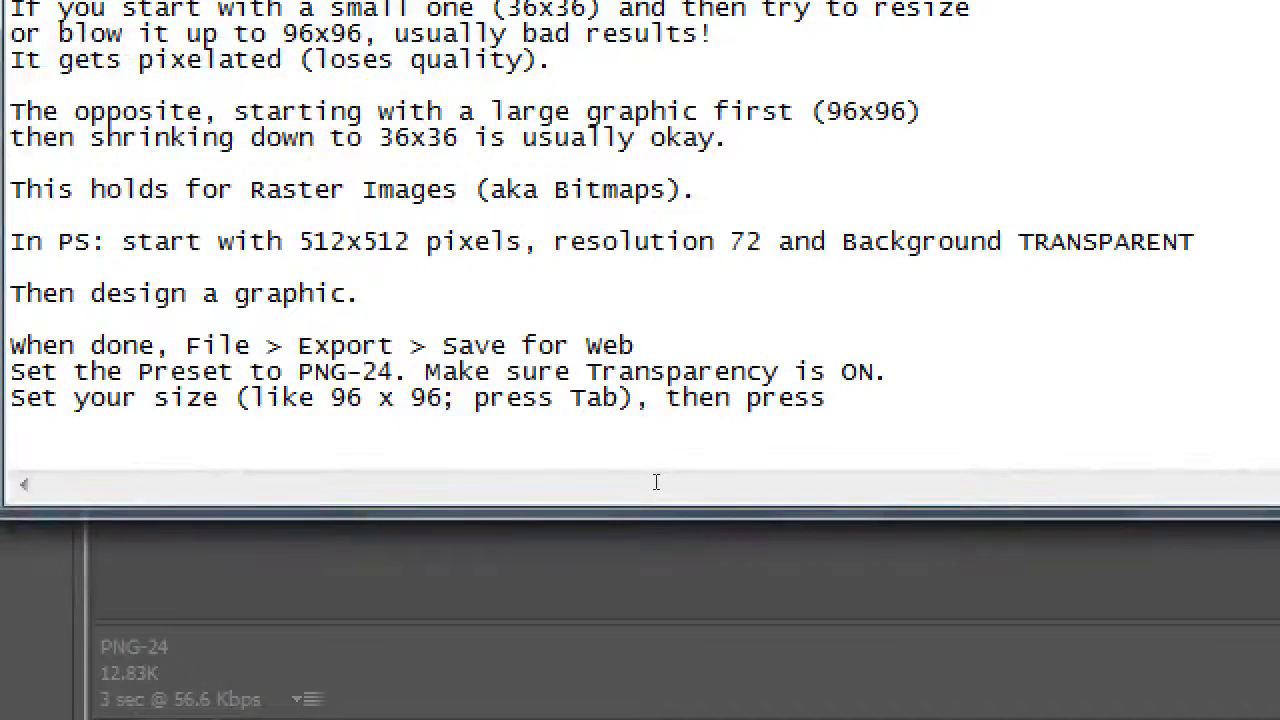
type("save")
key("BackSpace")
key("BackSpace")
key("BackSpace")
key("BackSpace")
type("Sa")
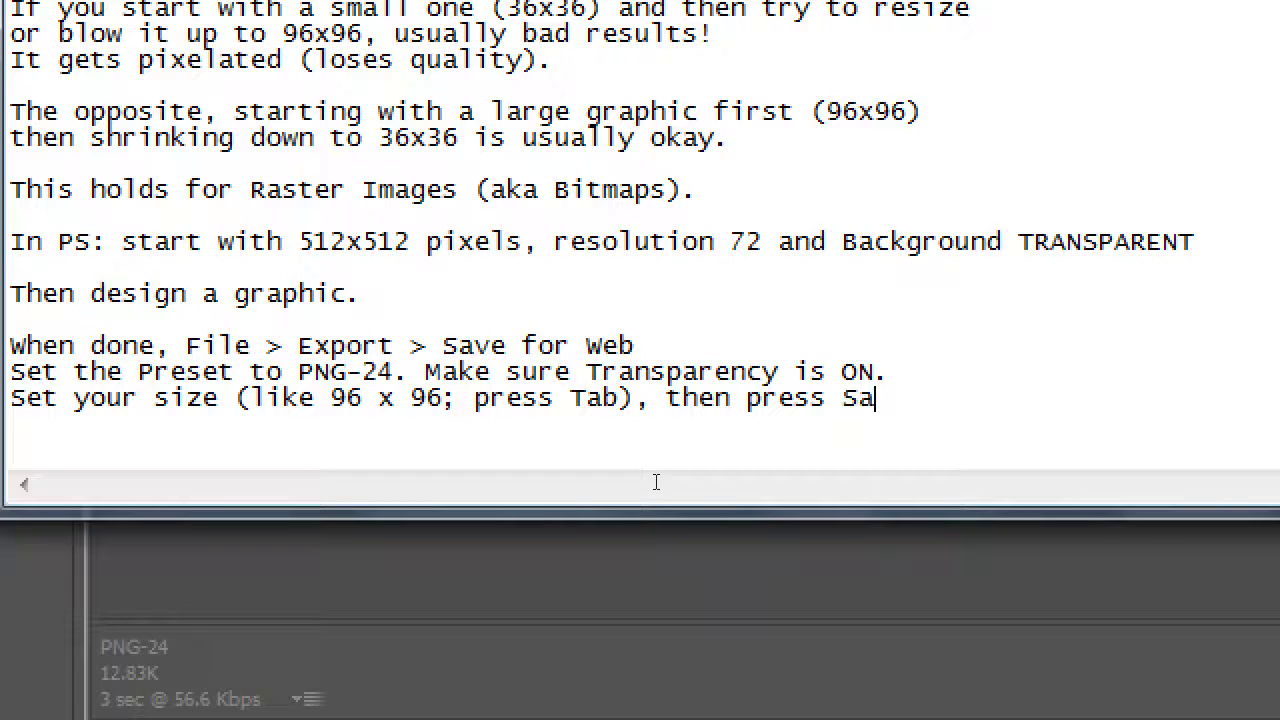
type("ve...")
key("super+minus")
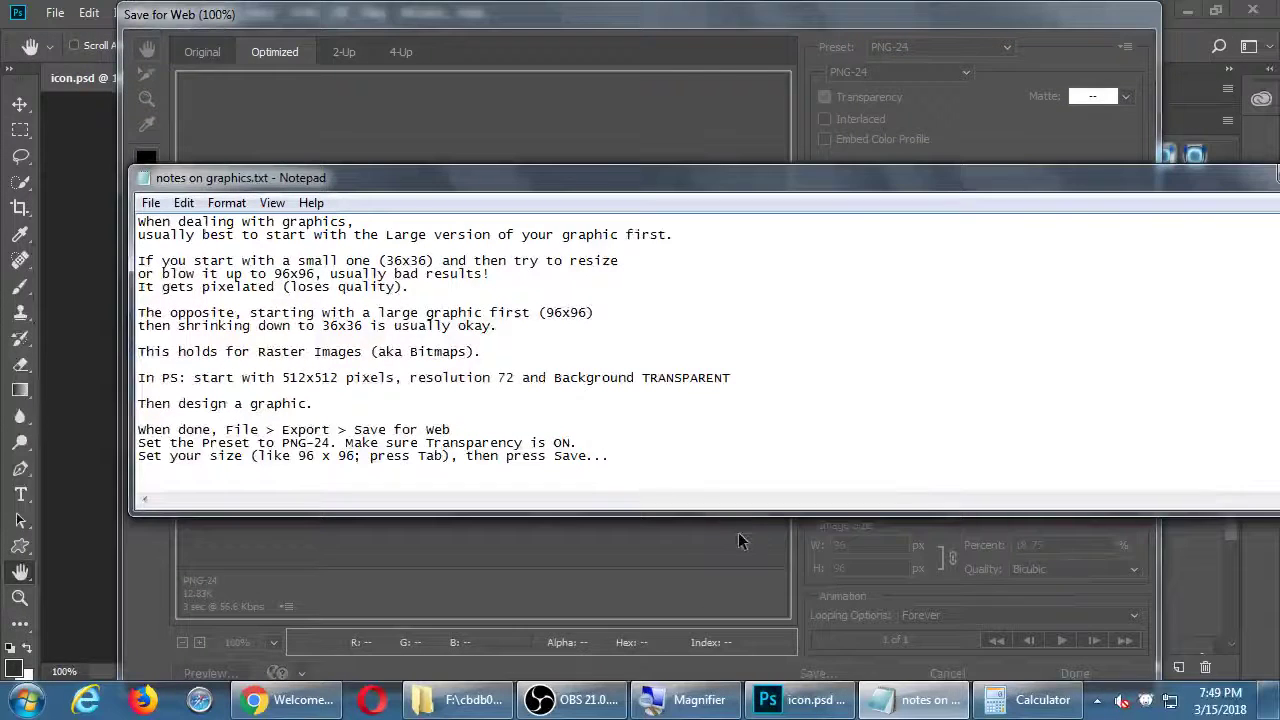
Step: Return to Photoshop's Save for Web dialog and start saving the optimized image to the Corsair32Gb (F:) drive
left_click(783, 570)
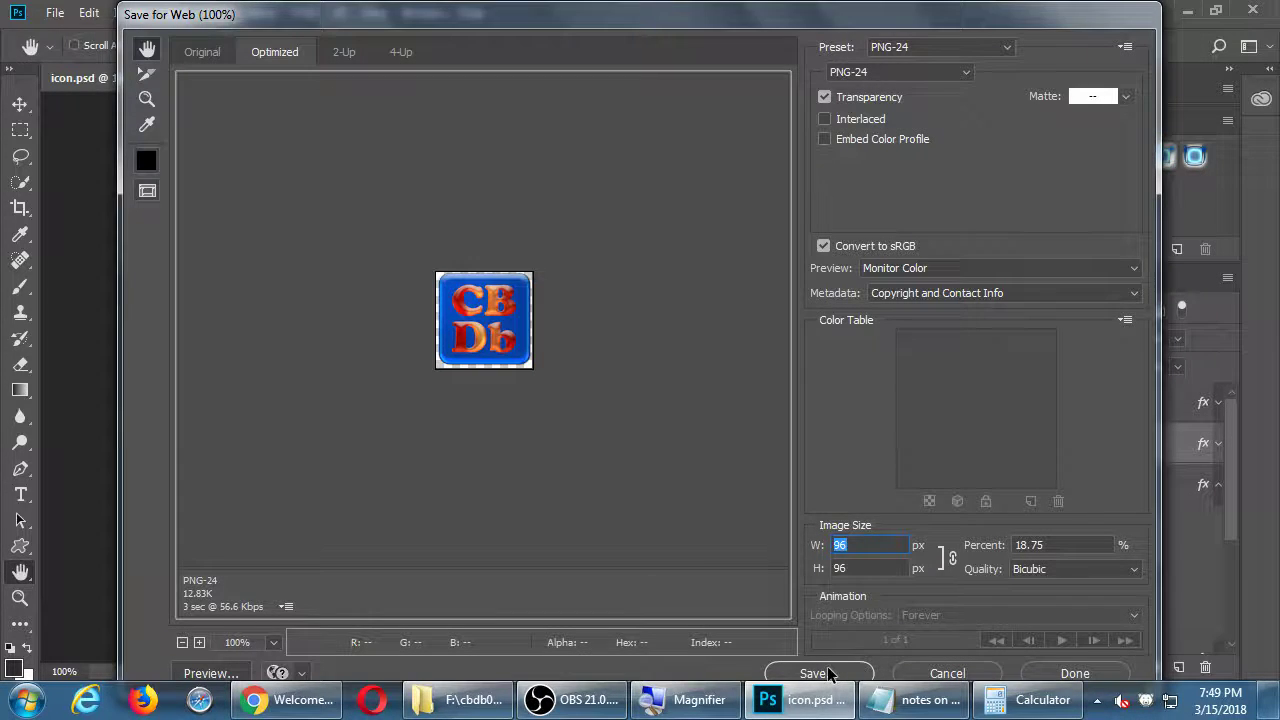
left_click(828, 675)
left_click_drag(437, 52, 575, 138)
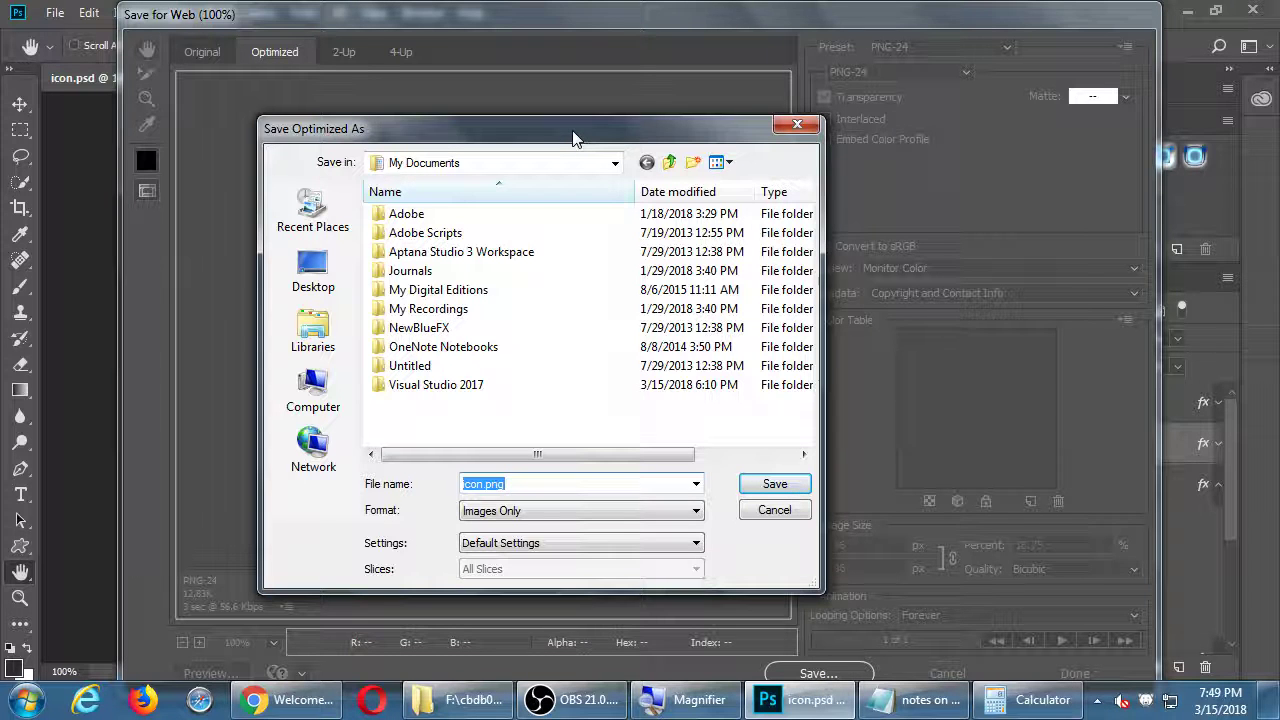
left_click_drag(578, 134, 530, 141)
left_click(576, 166)
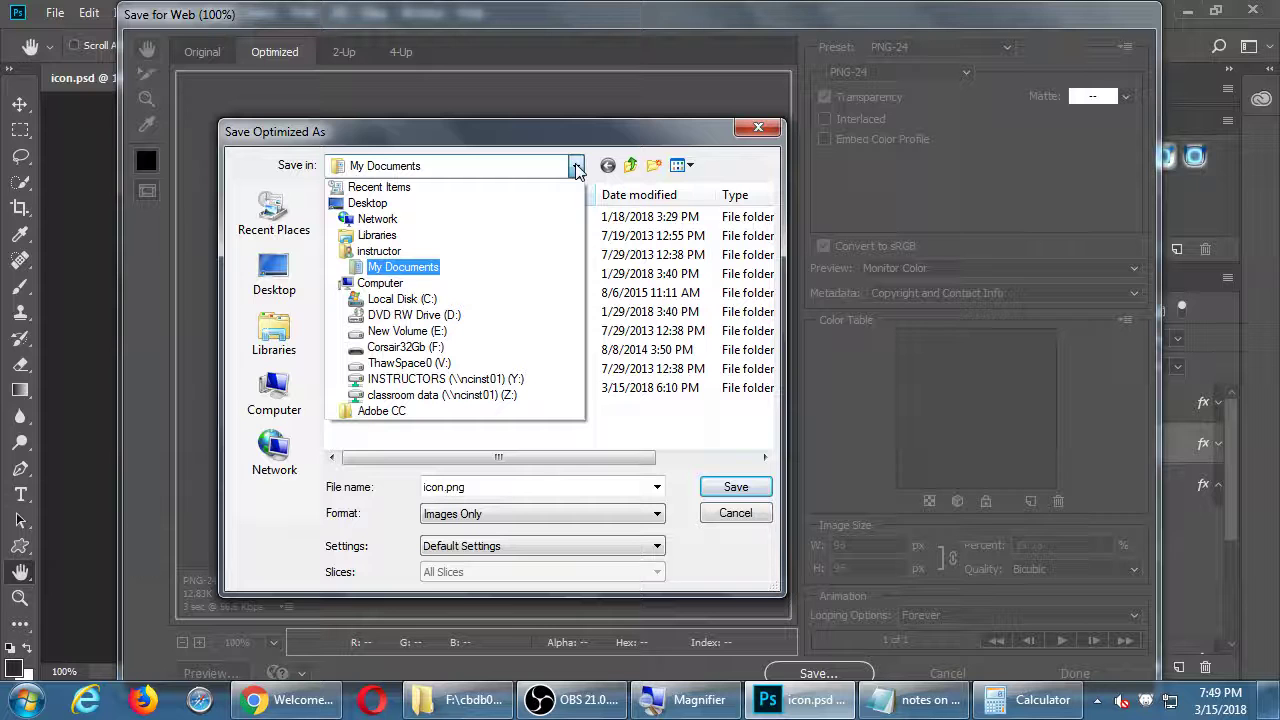
left_click(390, 348)
left_click(390, 355)
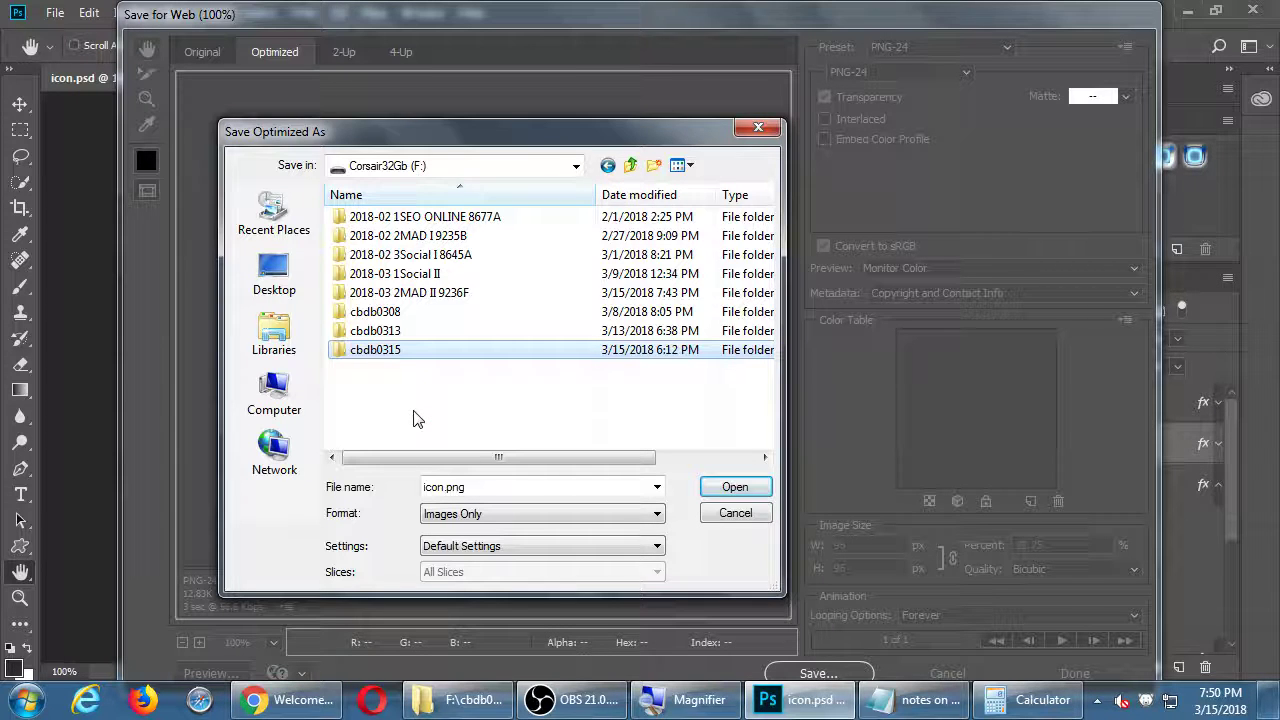
Step: Set the save location to the folder cbdb0315\cbdb\res\icons\android
double_click(388, 350)
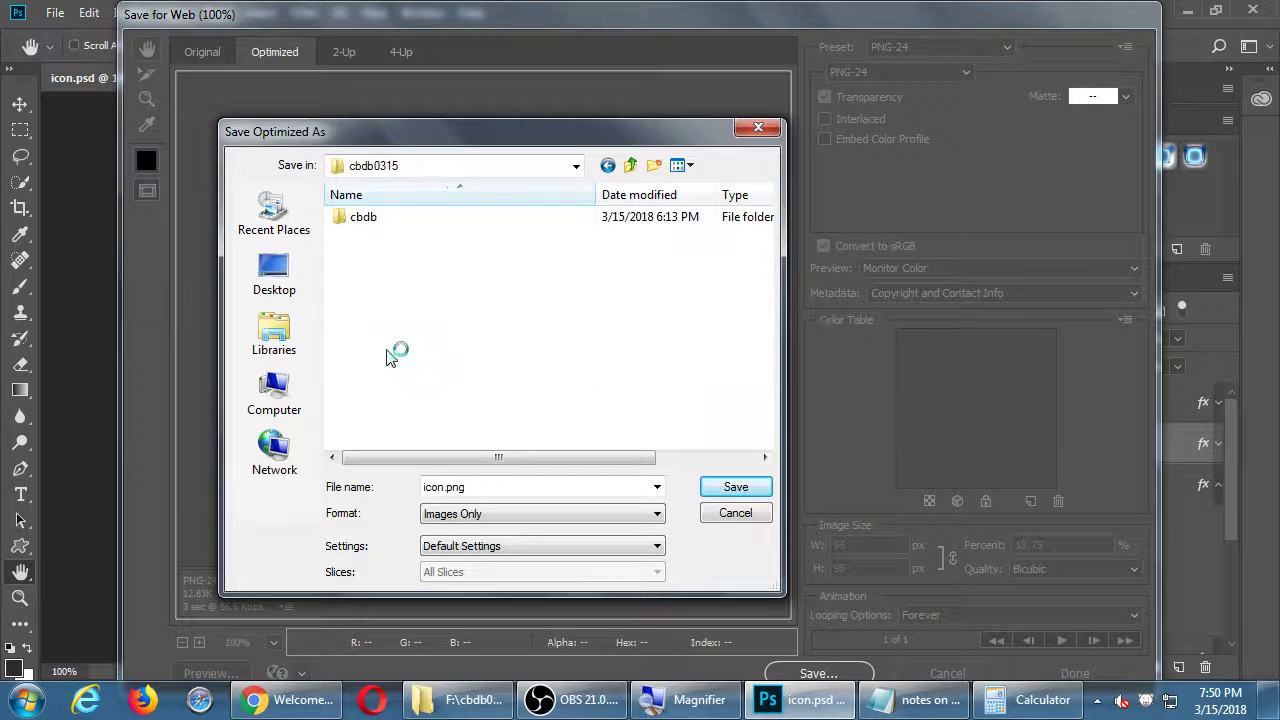
double_click(360, 219)
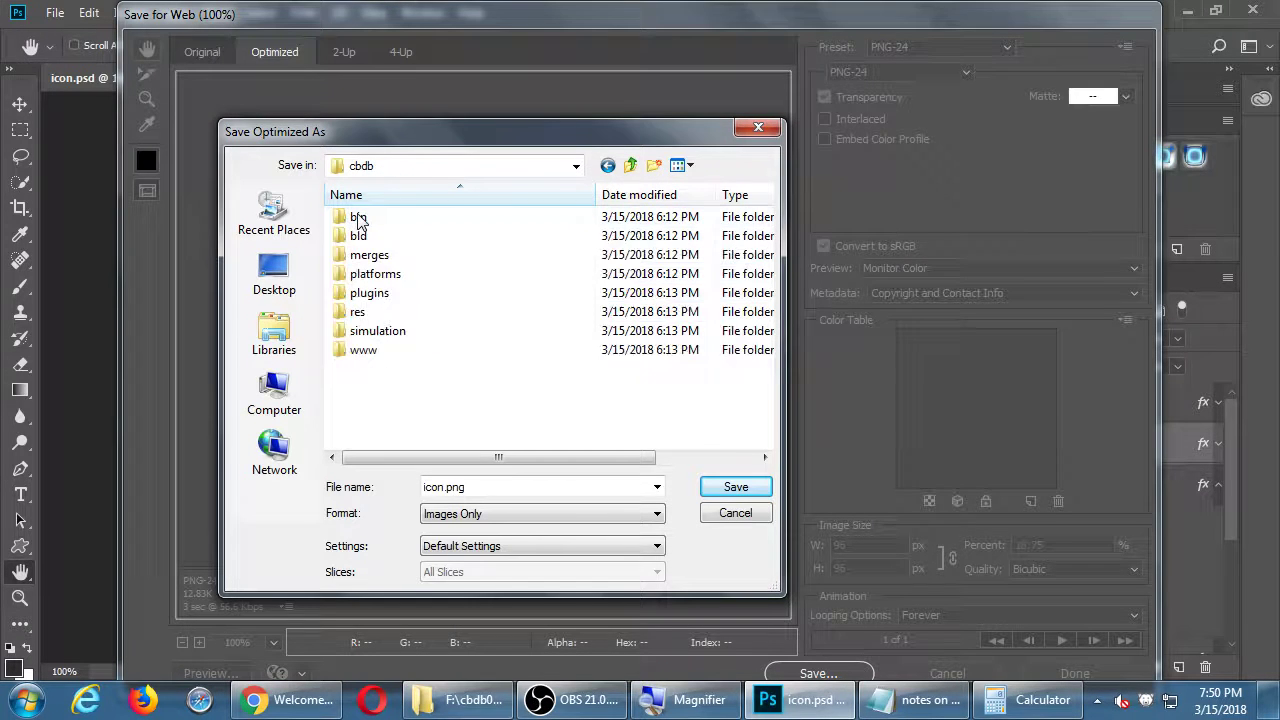
double_click(343, 314)
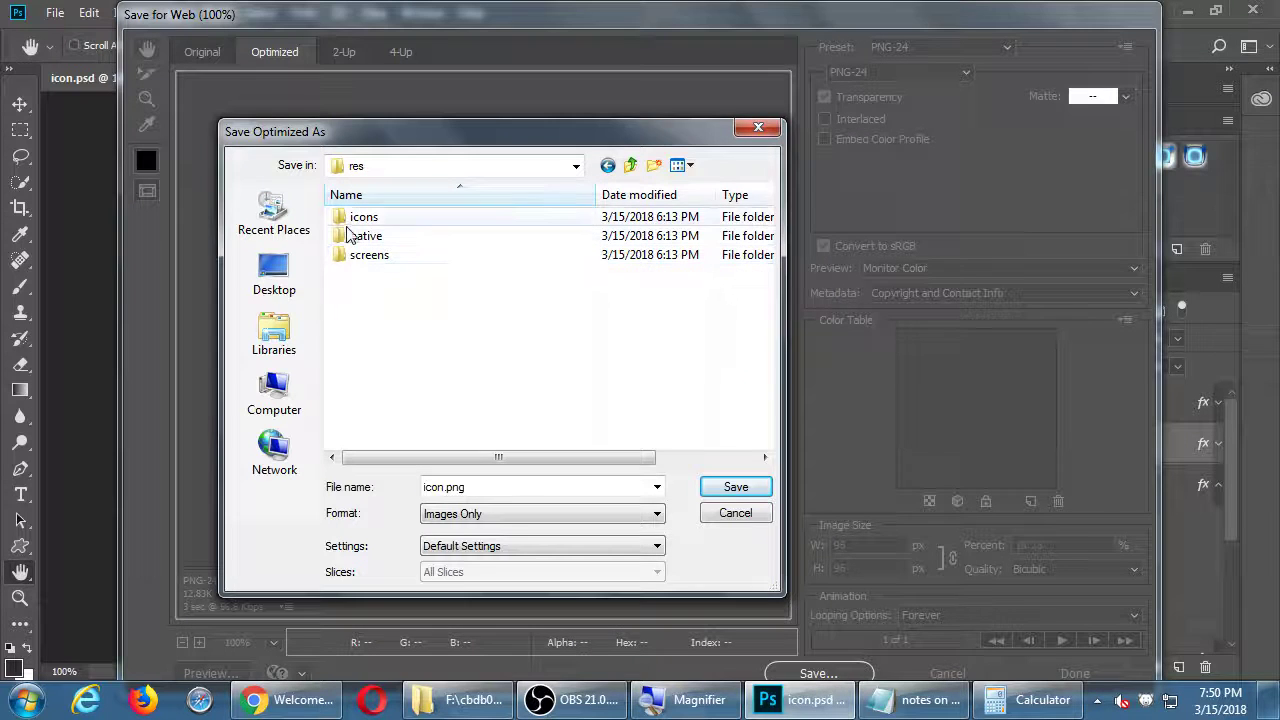
left_click(344, 219)
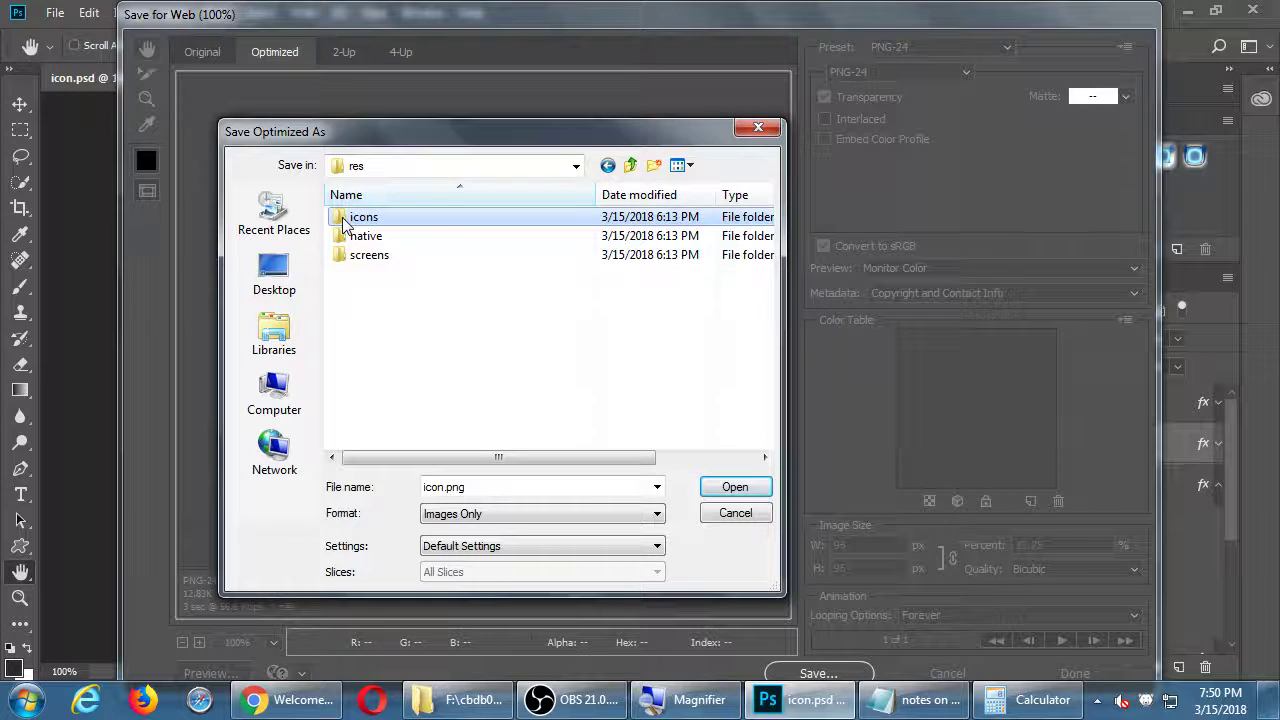
double_click(344, 218)
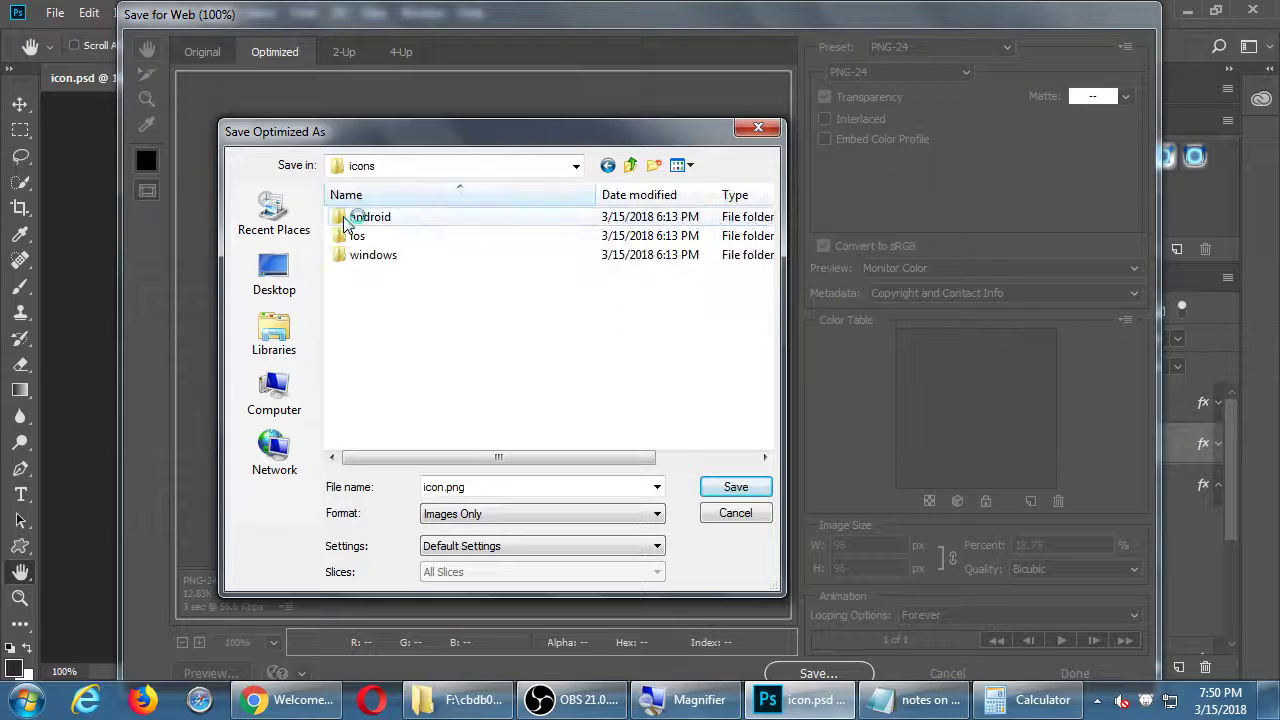
double_click(344, 218)
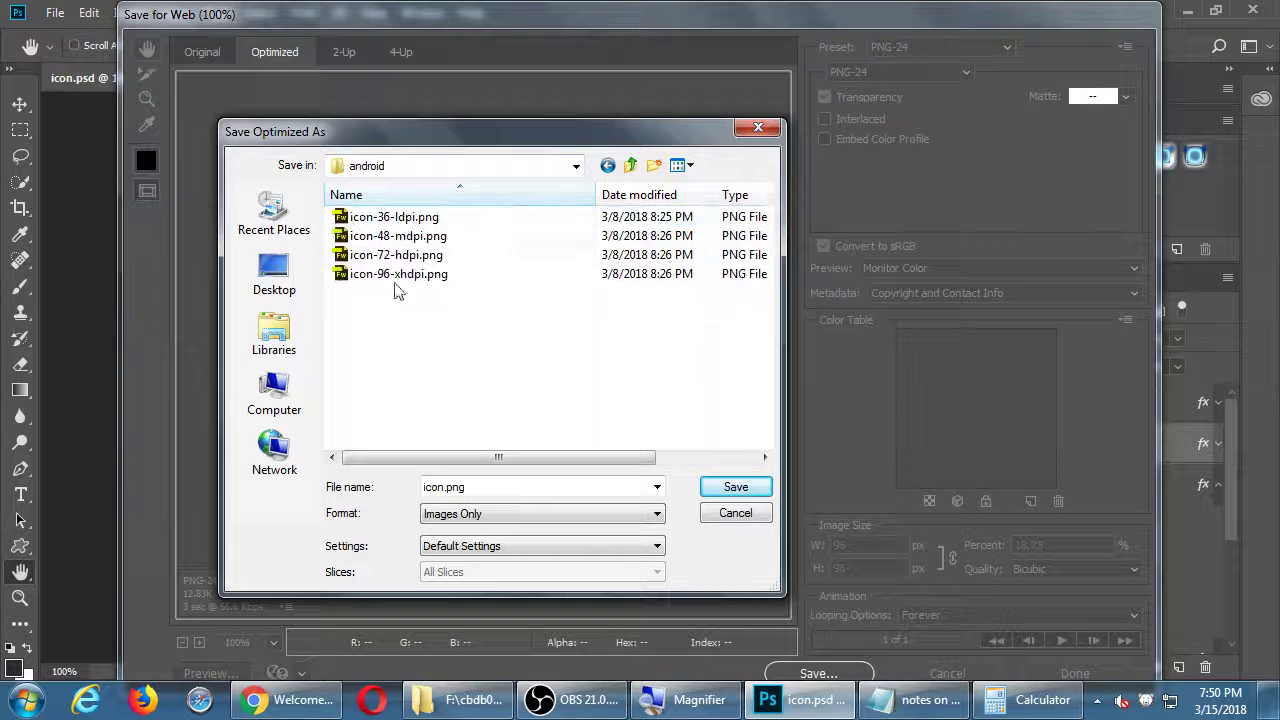
Step: Save the optimized image under the existing file name icon-96-xhdpi.png in the android folder
left_click(404, 275)
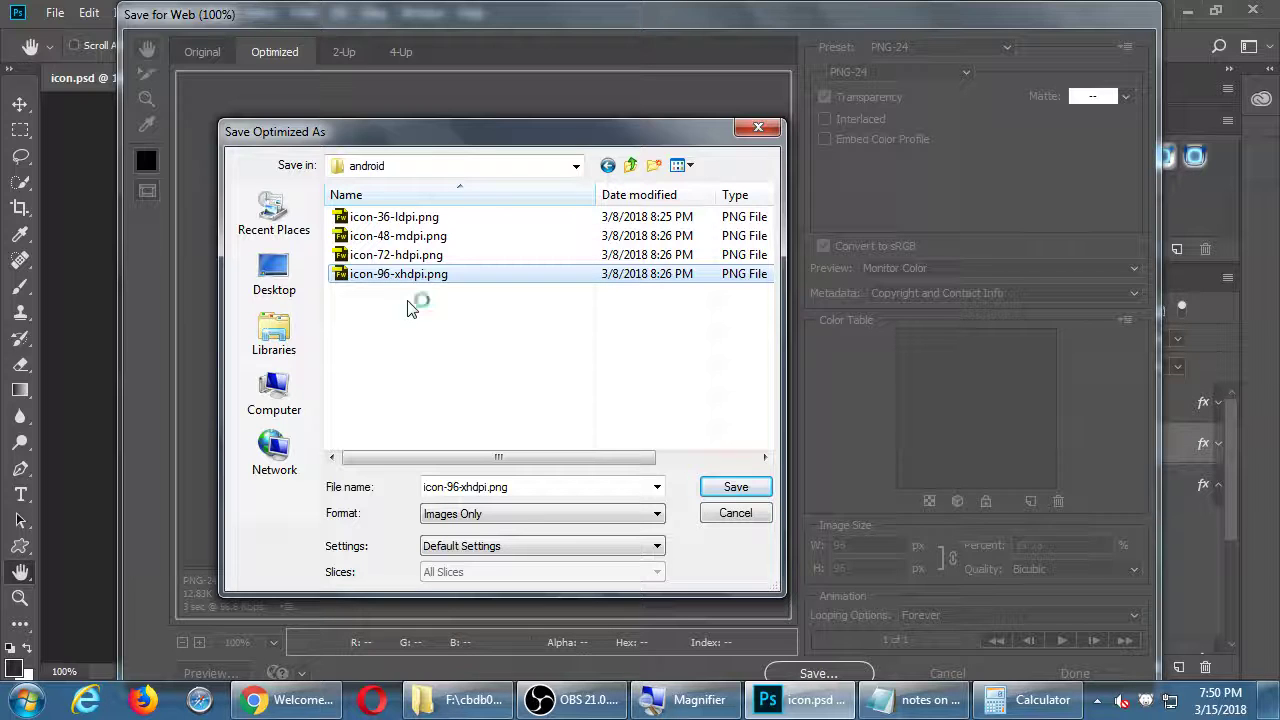
left_click(735, 484)
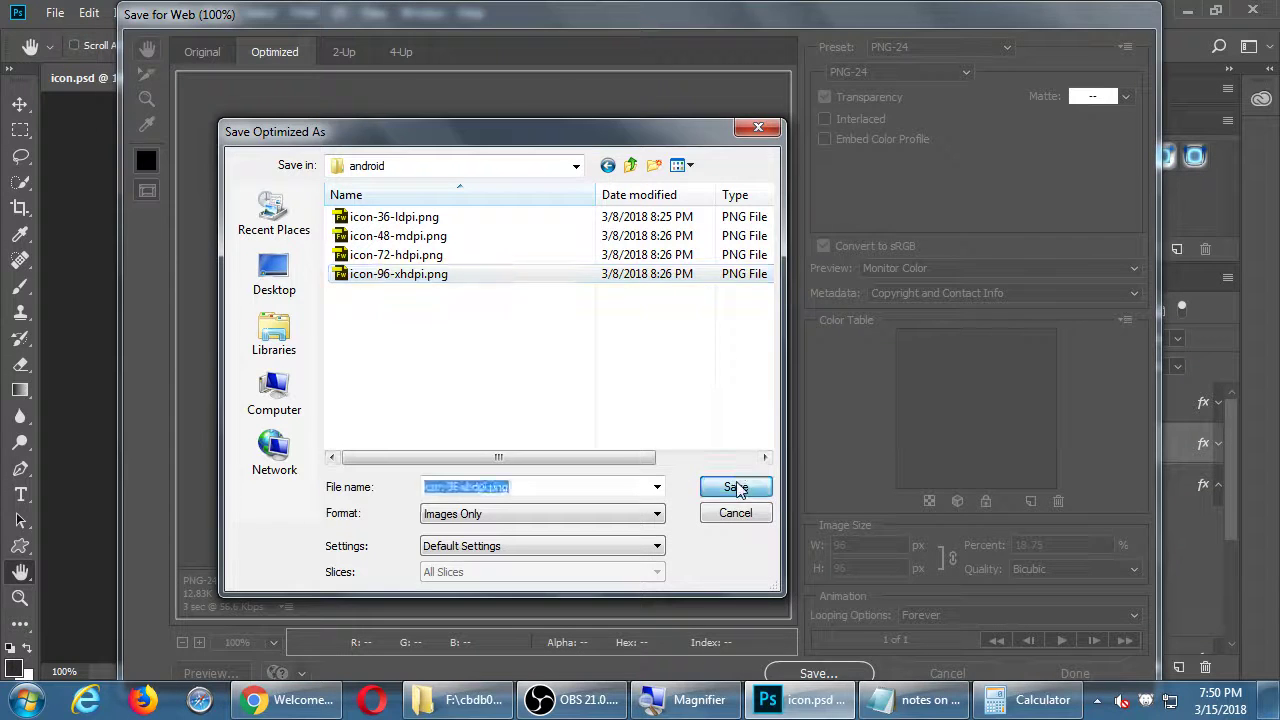
left_click_drag(672, 150, 715, 176)
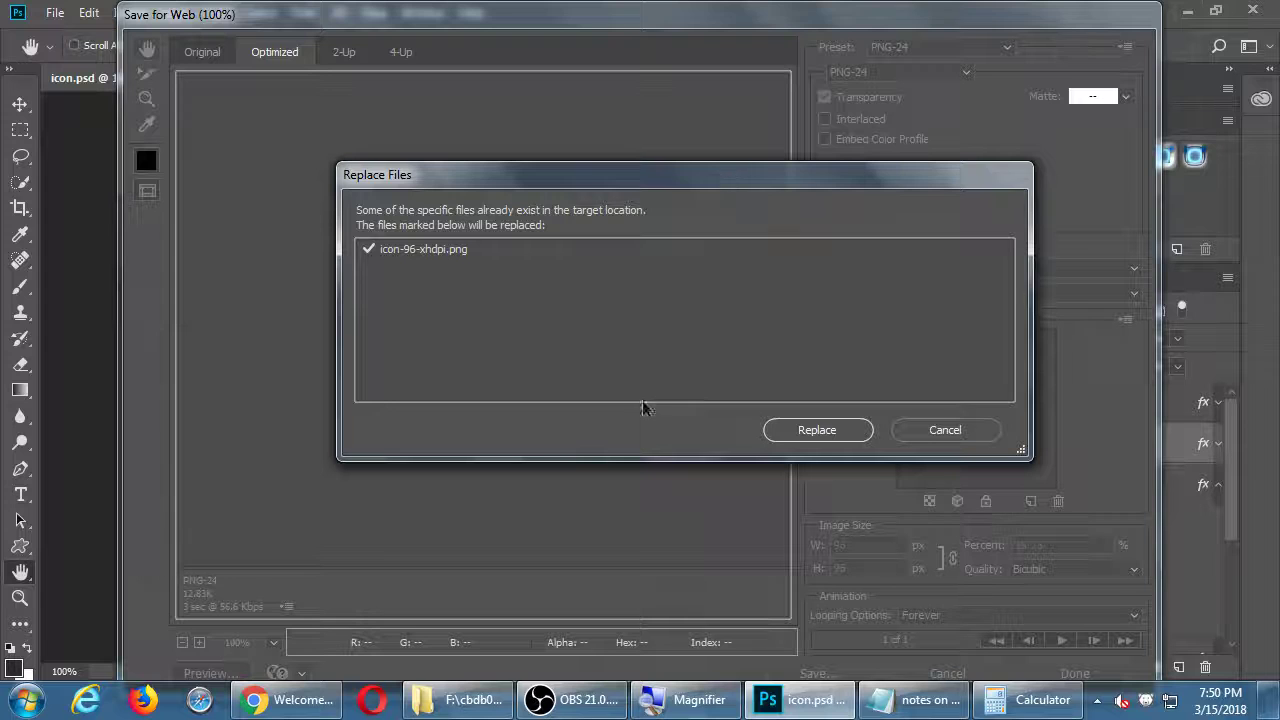
Step: Inspect the existing icon-96-xhdpi.png in Windows Explorer, then return to Photoshop and replace that file with the export
left_click(460, 699)
left_click(580, 236)
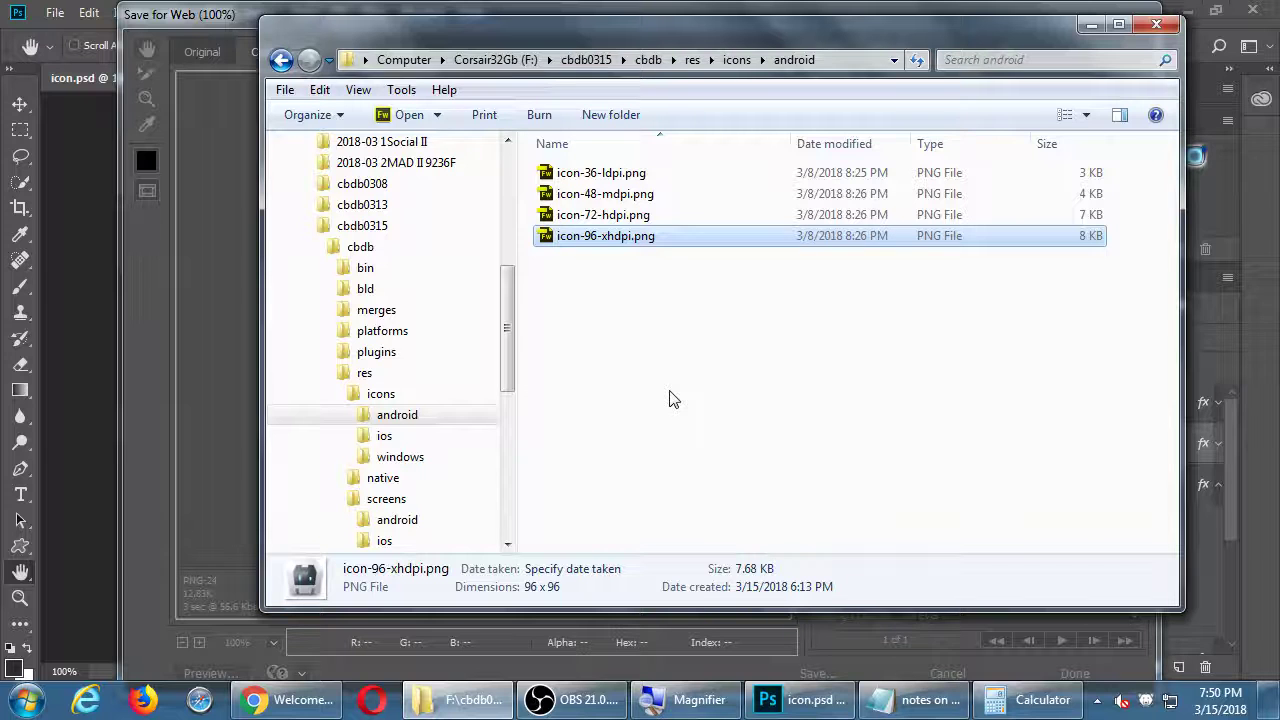
left_click(1089, 26)
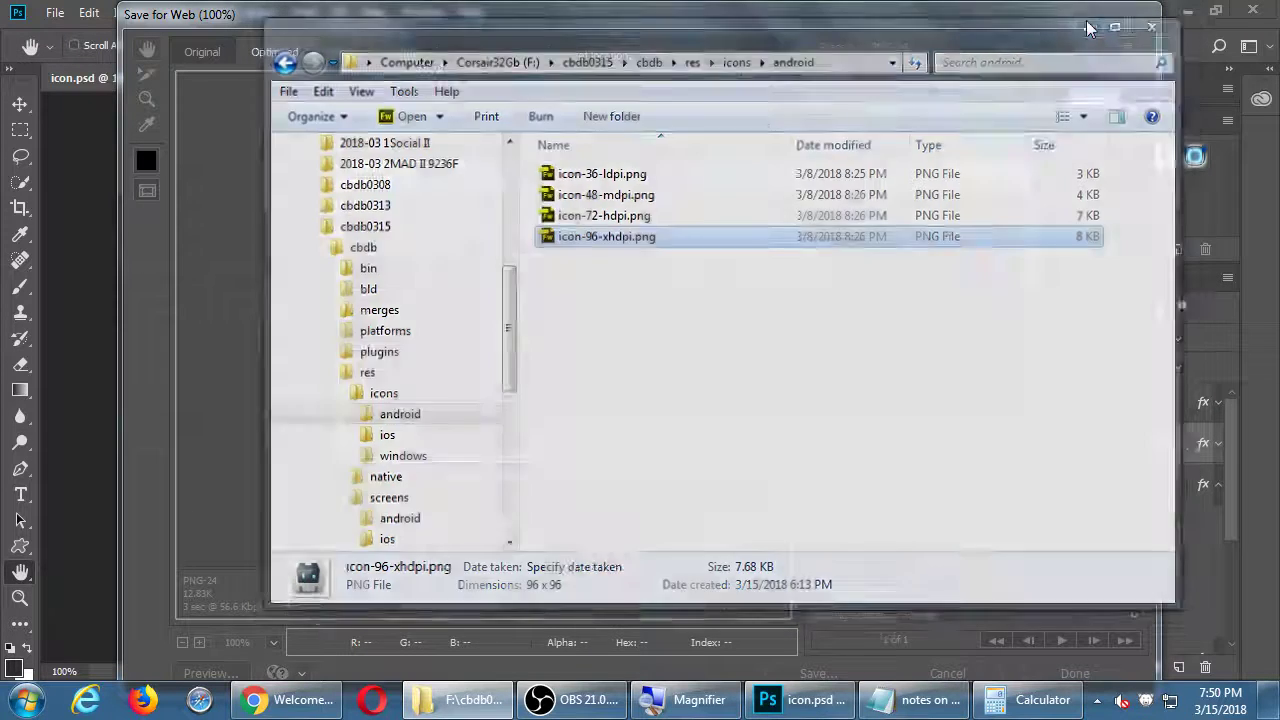
left_click_drag(771, 174, 748, 106)
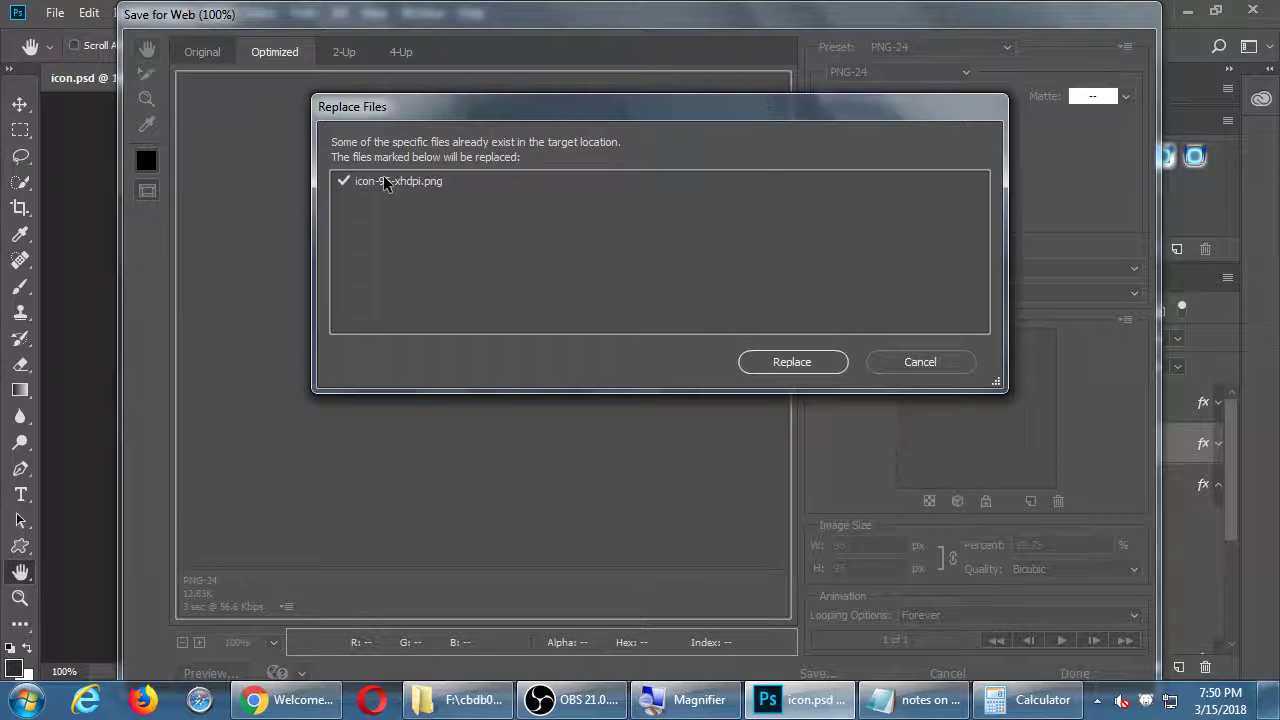
left_click(795, 366)
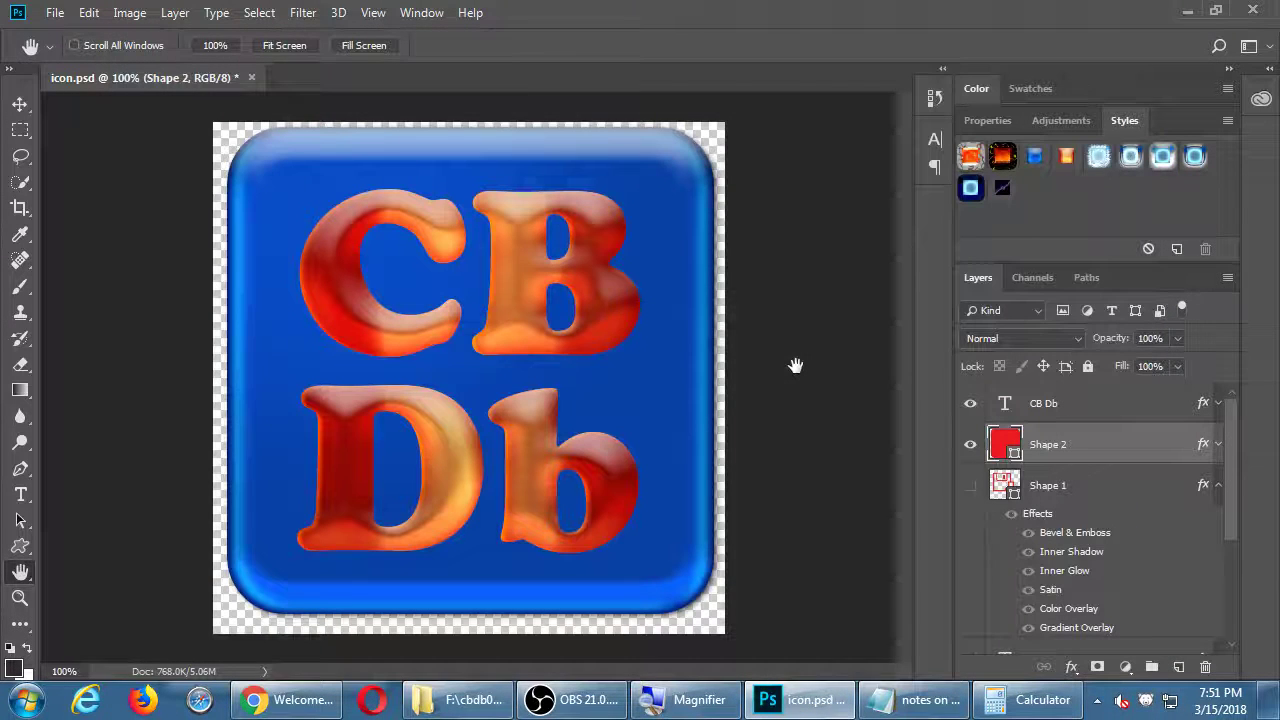
Step: Switch to Windows Explorer and show the android folder as thumbnails to compare the exported icon with the others, then return to Photoshop
left_click(484, 705)
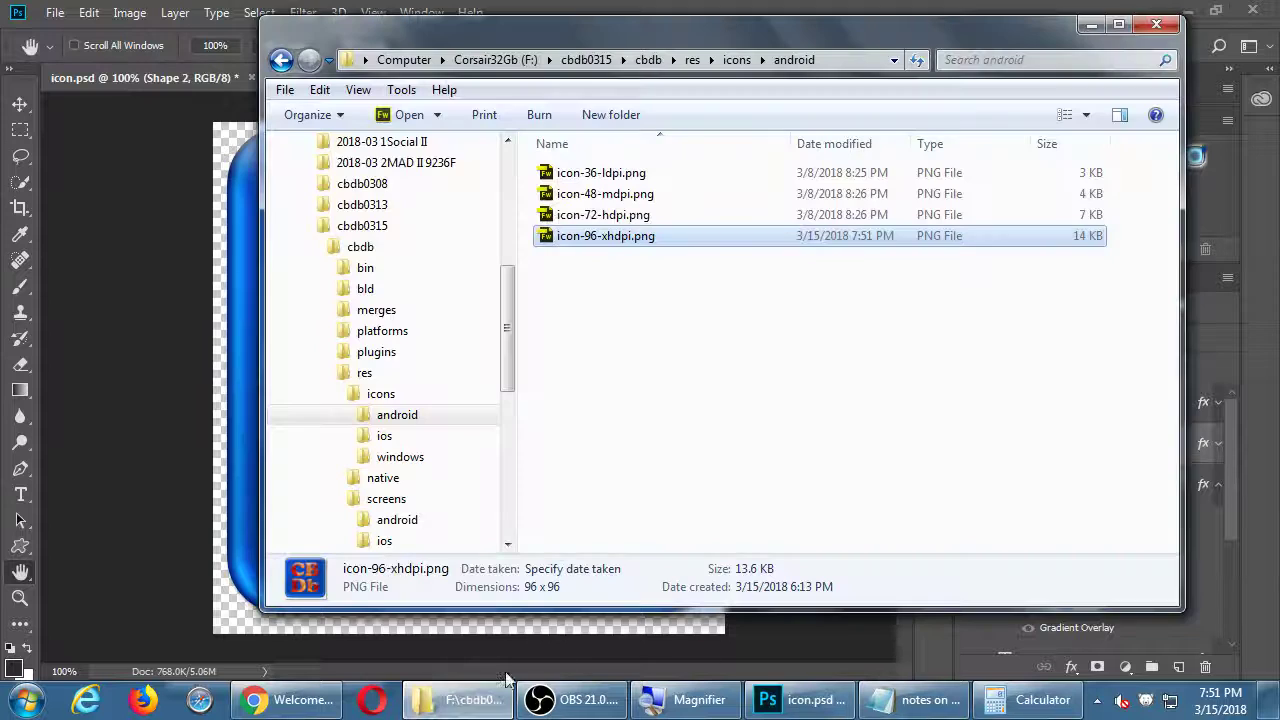
left_click(1086, 114)
left_click(1152, 57)
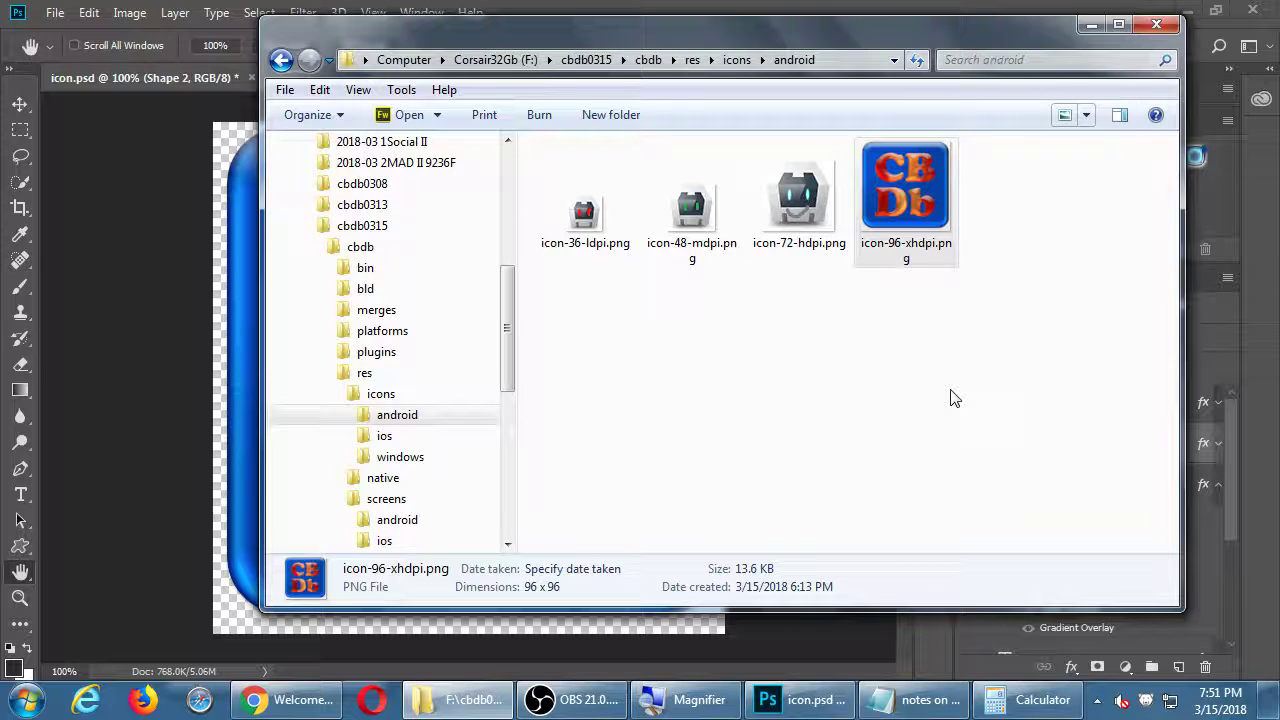
left_click(741, 9)
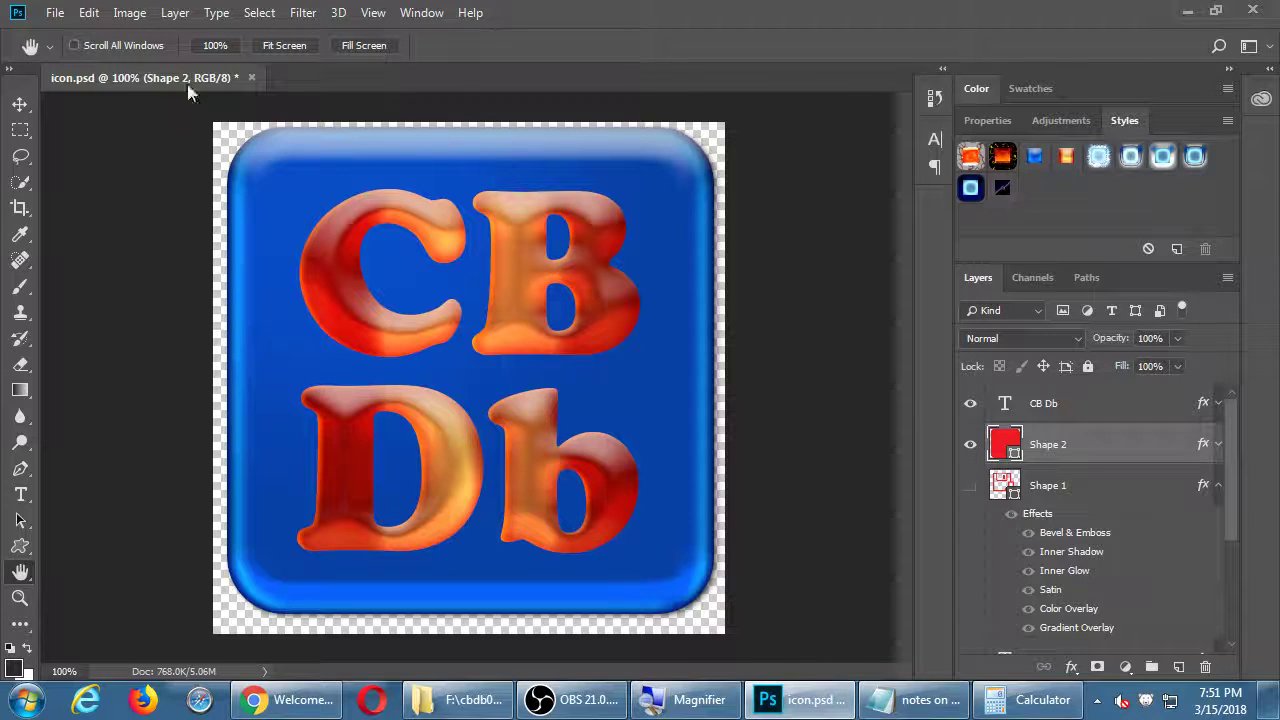
Step: Set up a Save for Web export of the icon as transparent PNG-24 with an image width of 72 px
left_click(52, 12)
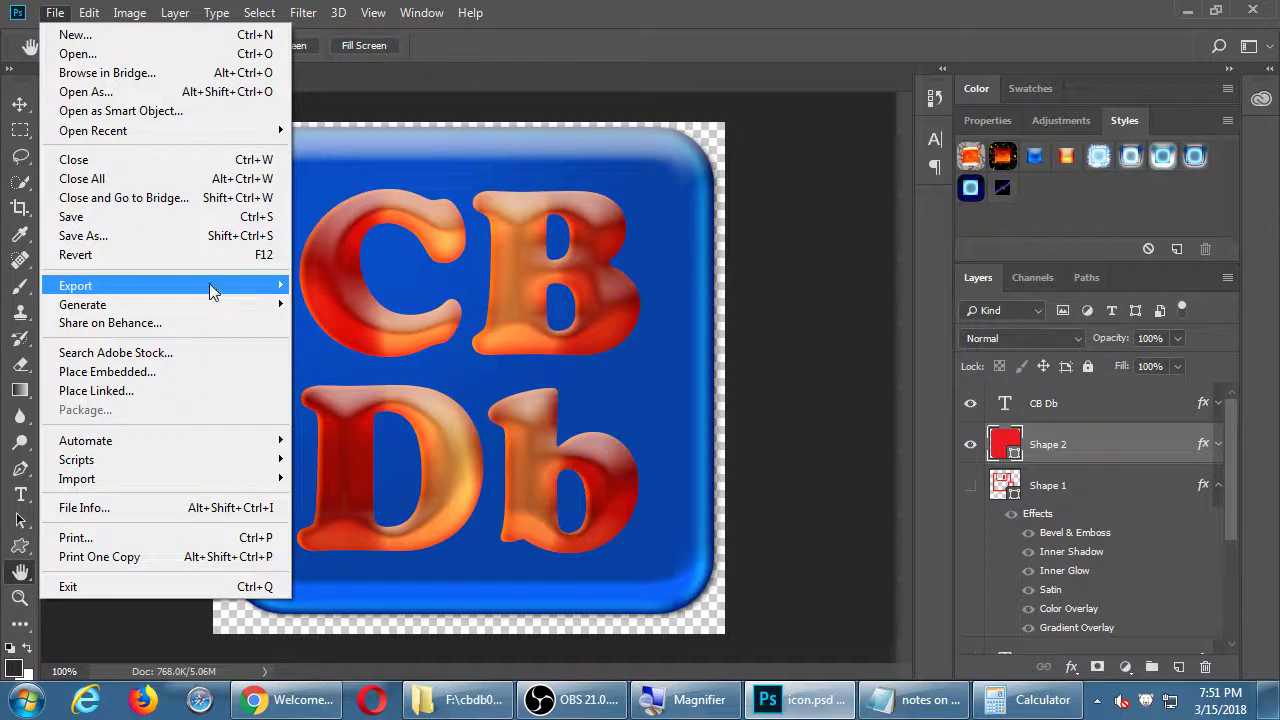
mouse_move(209, 283)
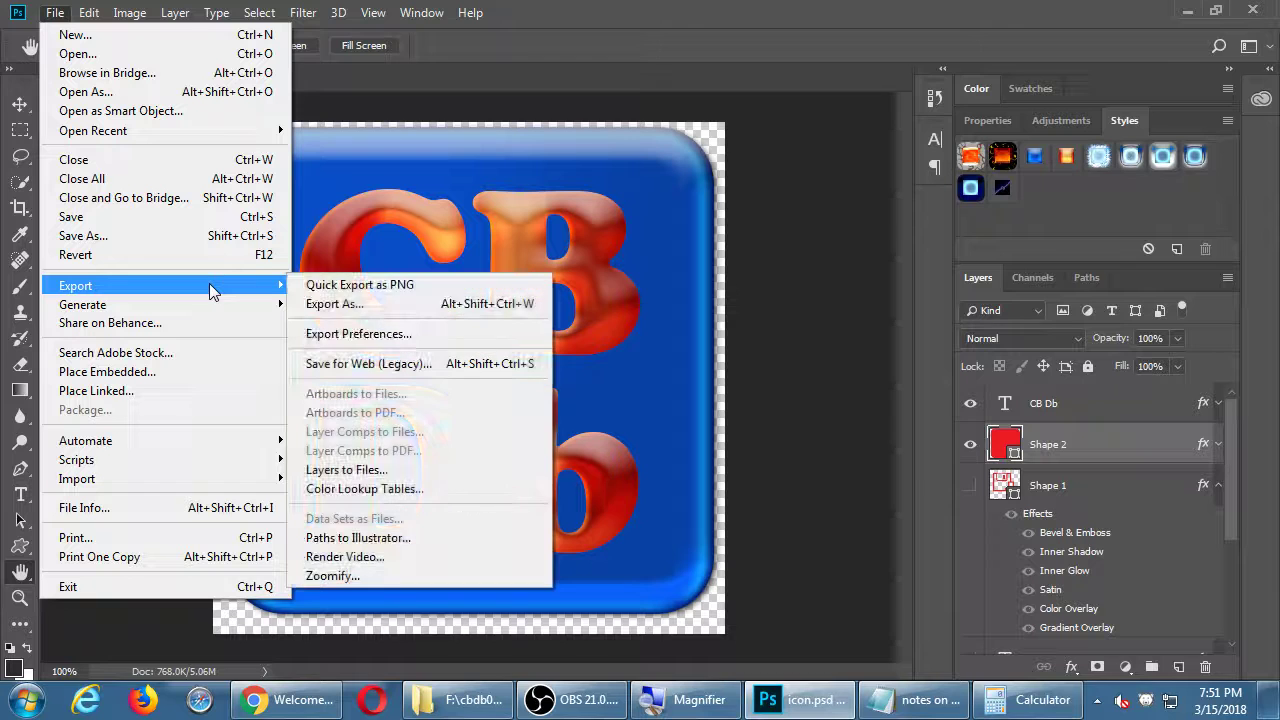
left_click(409, 365)
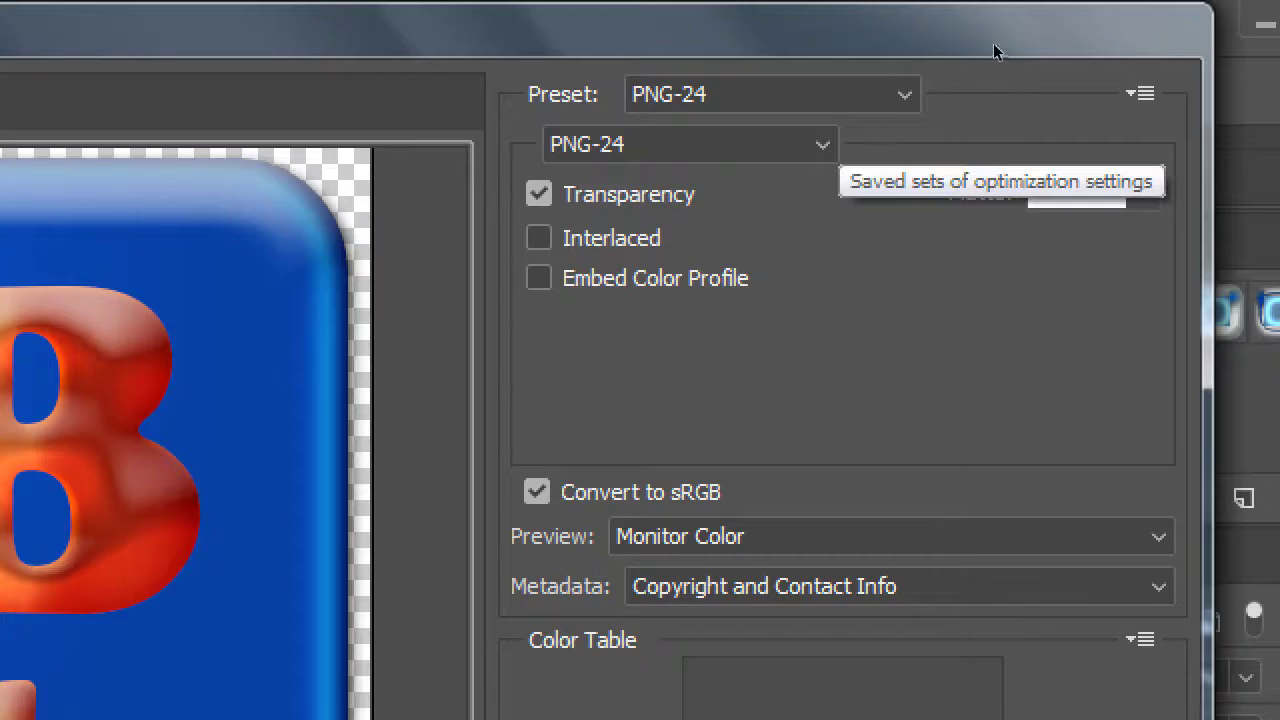
left_click(905, 94)
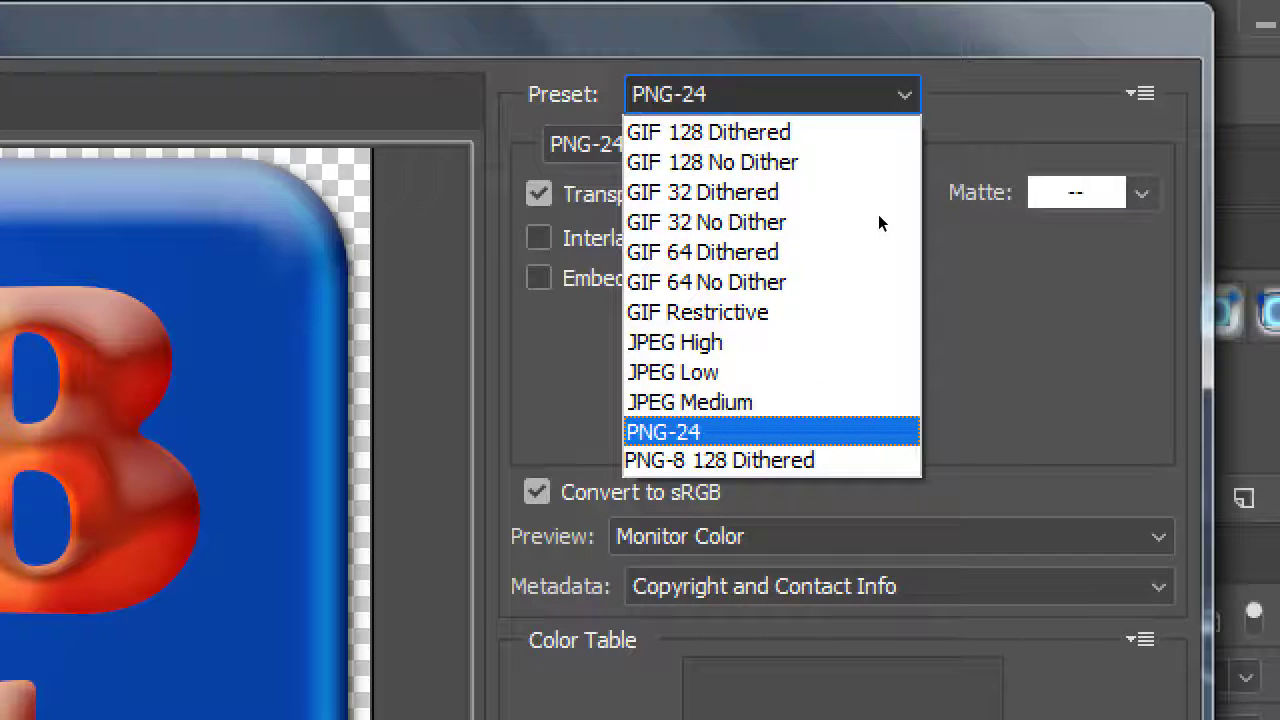
key("Escape")
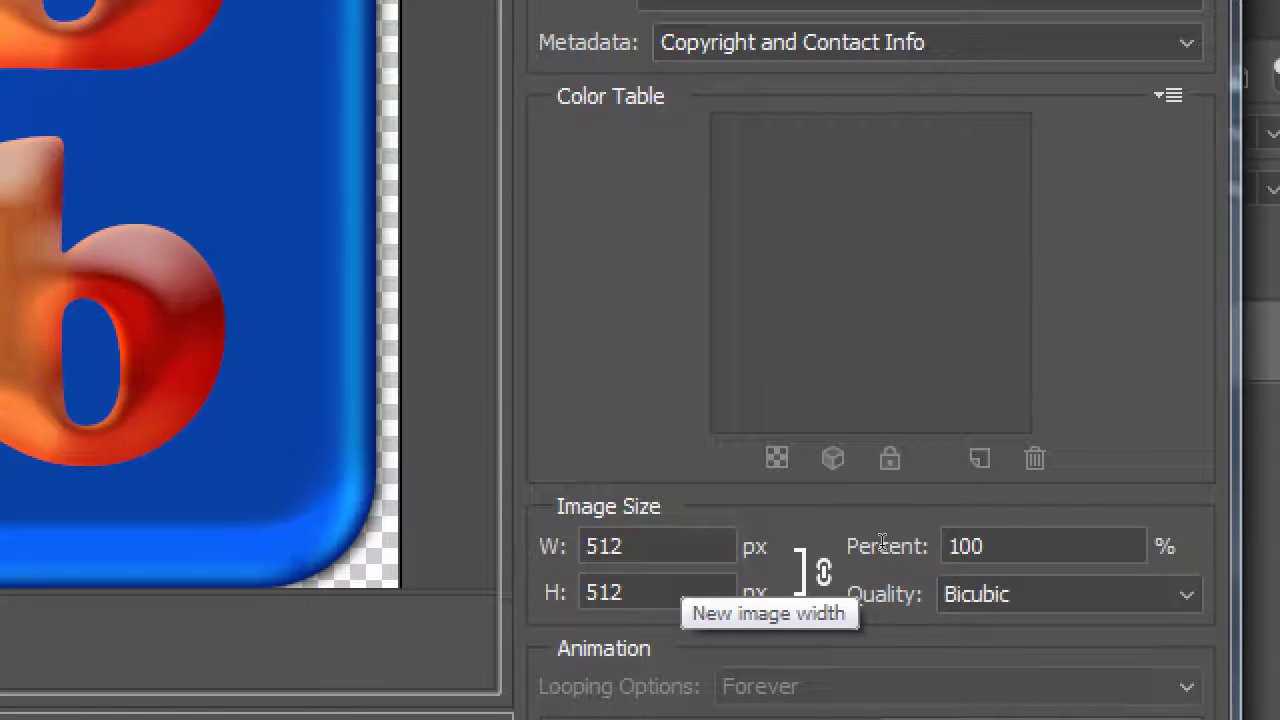
key("Tab")
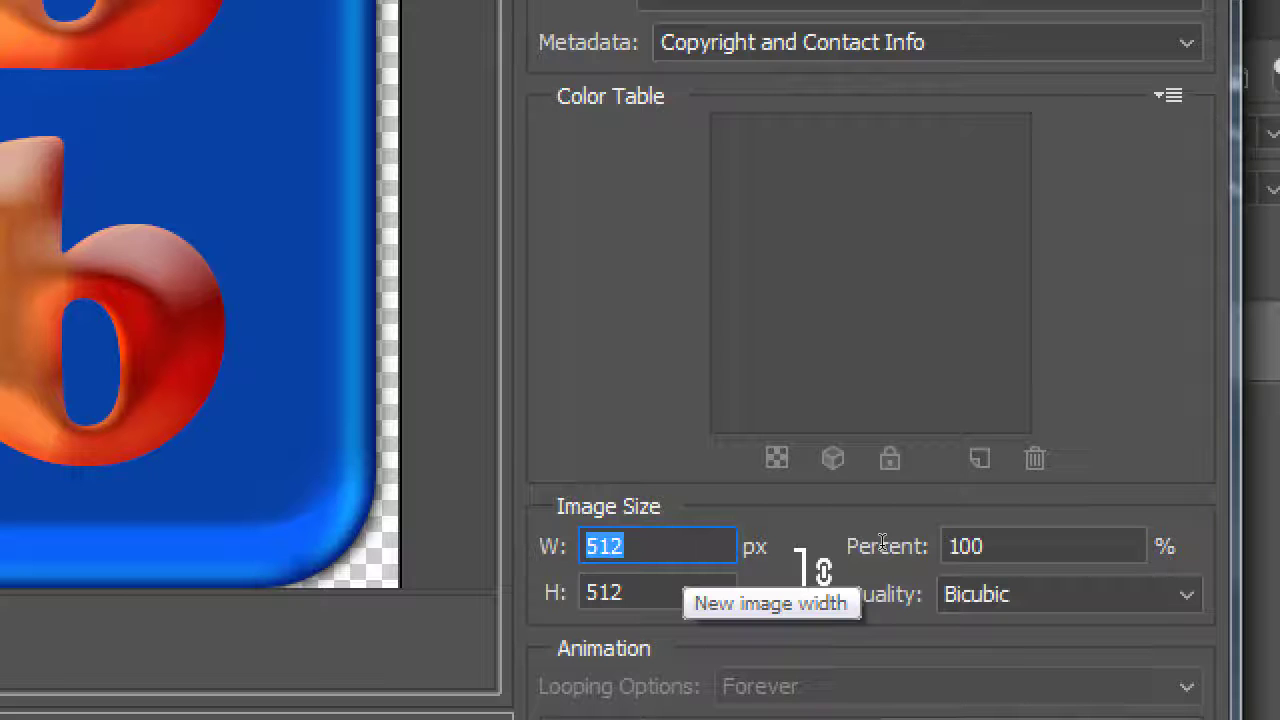
type("72")
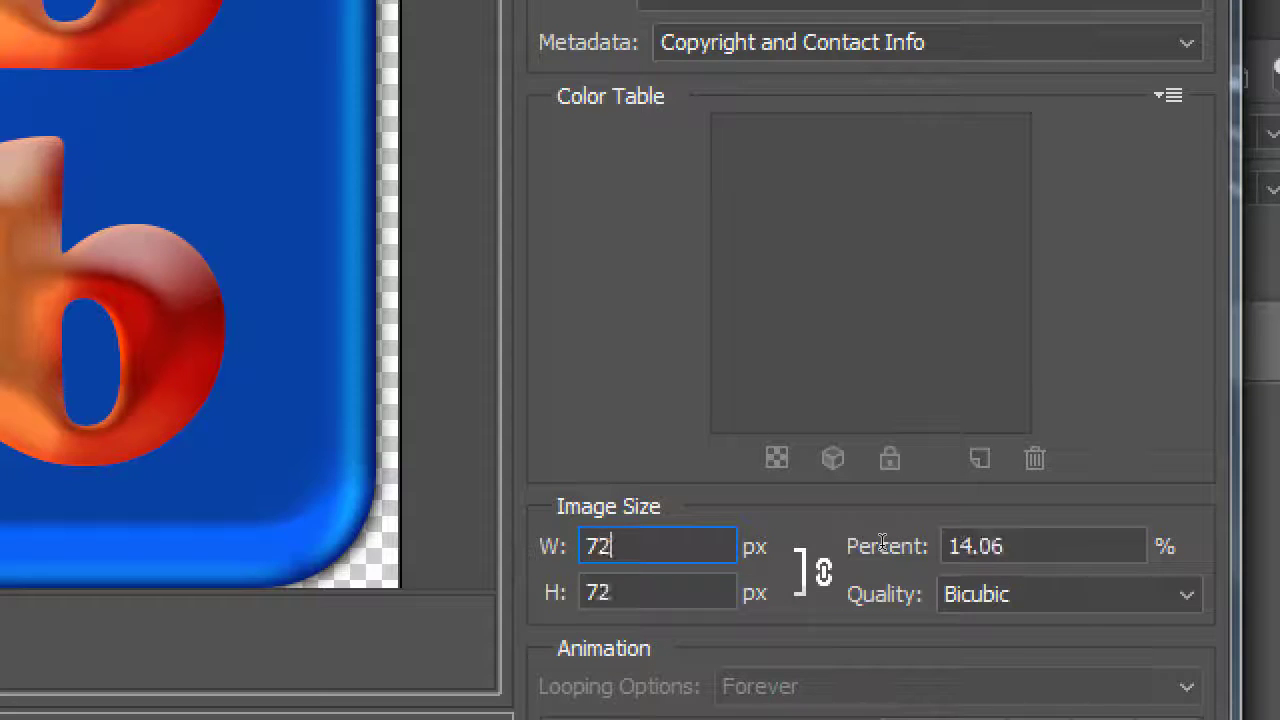
key("Tab")
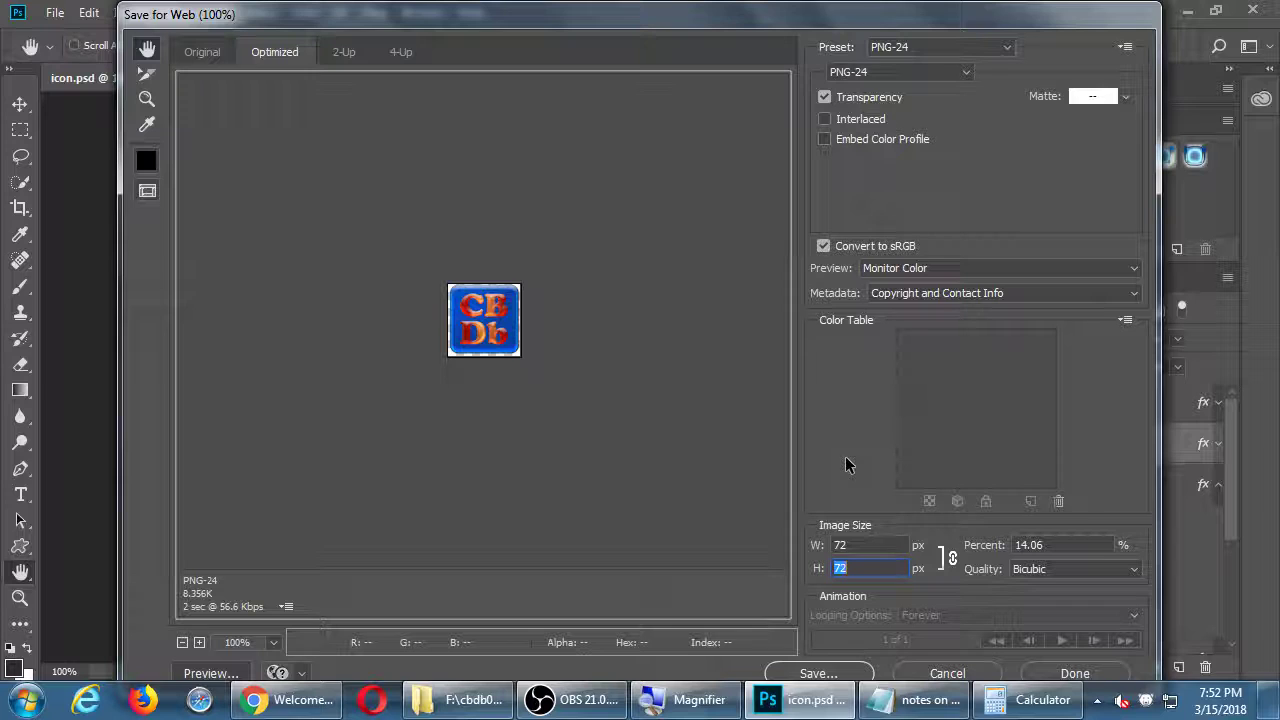
Step: Save the export over icon-72-hdpi.png in the android folder, then check its thumbnail in Windows Explorer and return to Photoshop
left_click(814, 673)
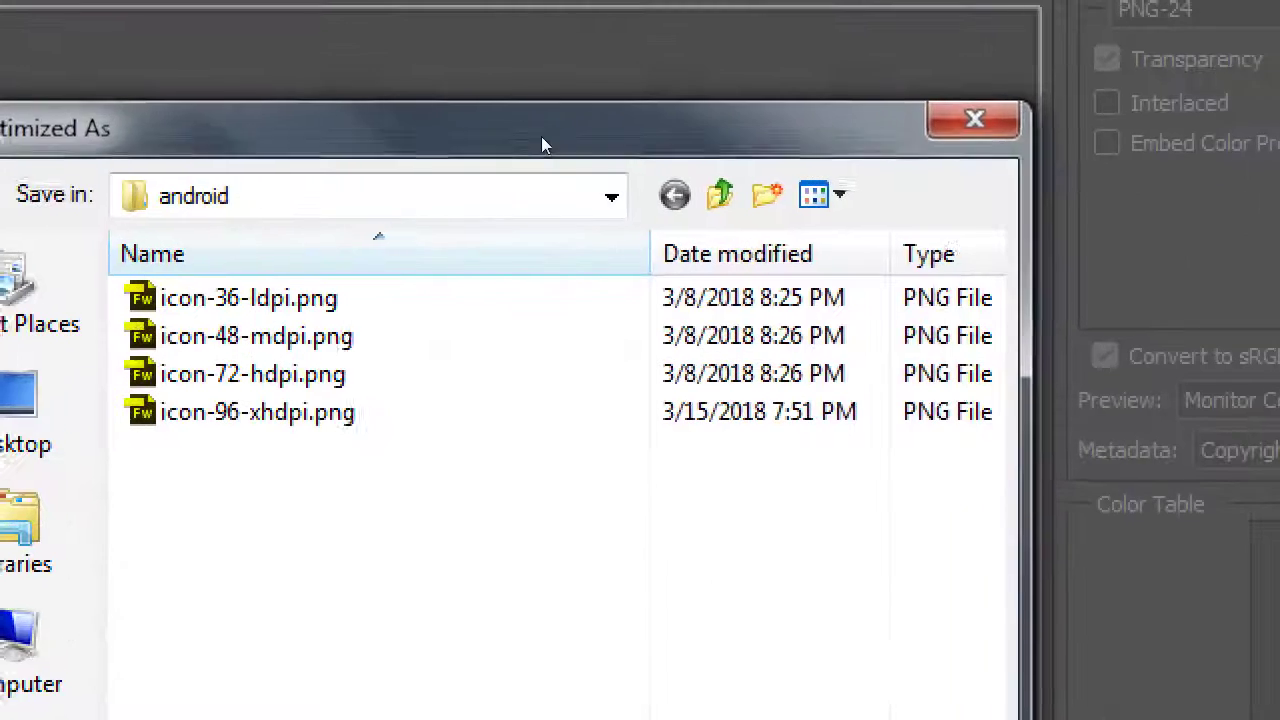
left_click(592, 192)
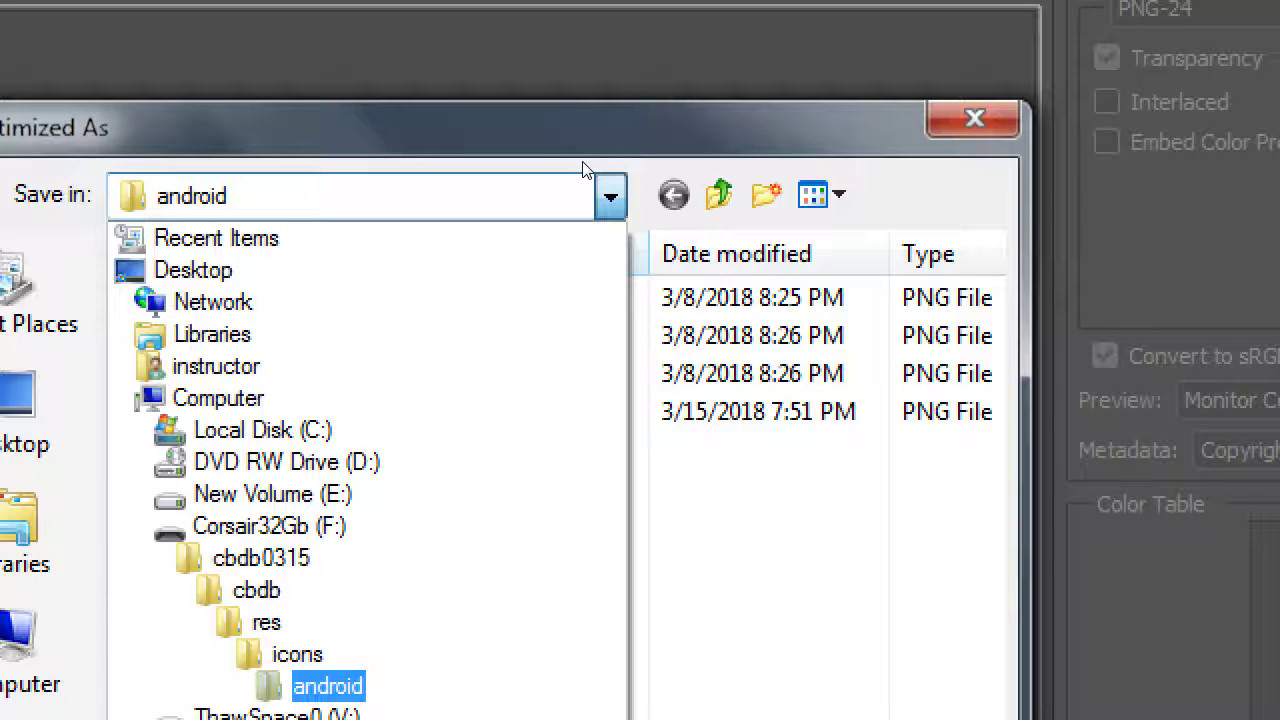
left_click(588, 171)
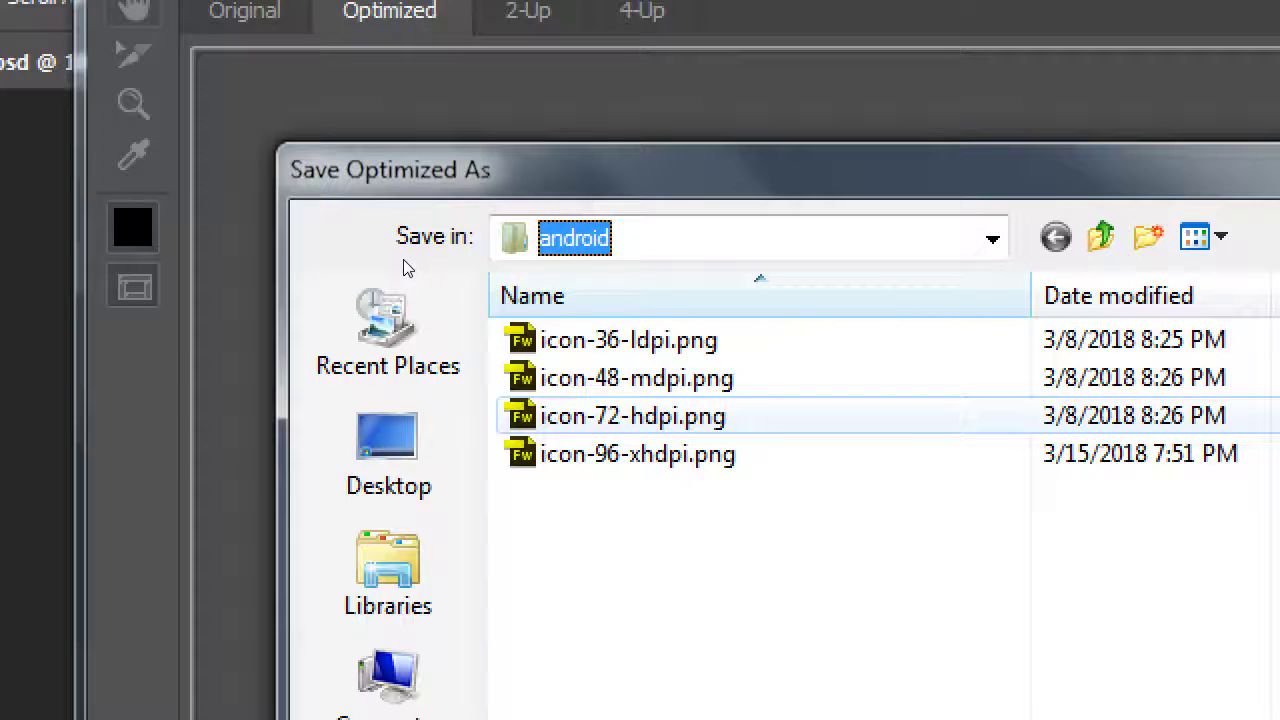
key("Tab")
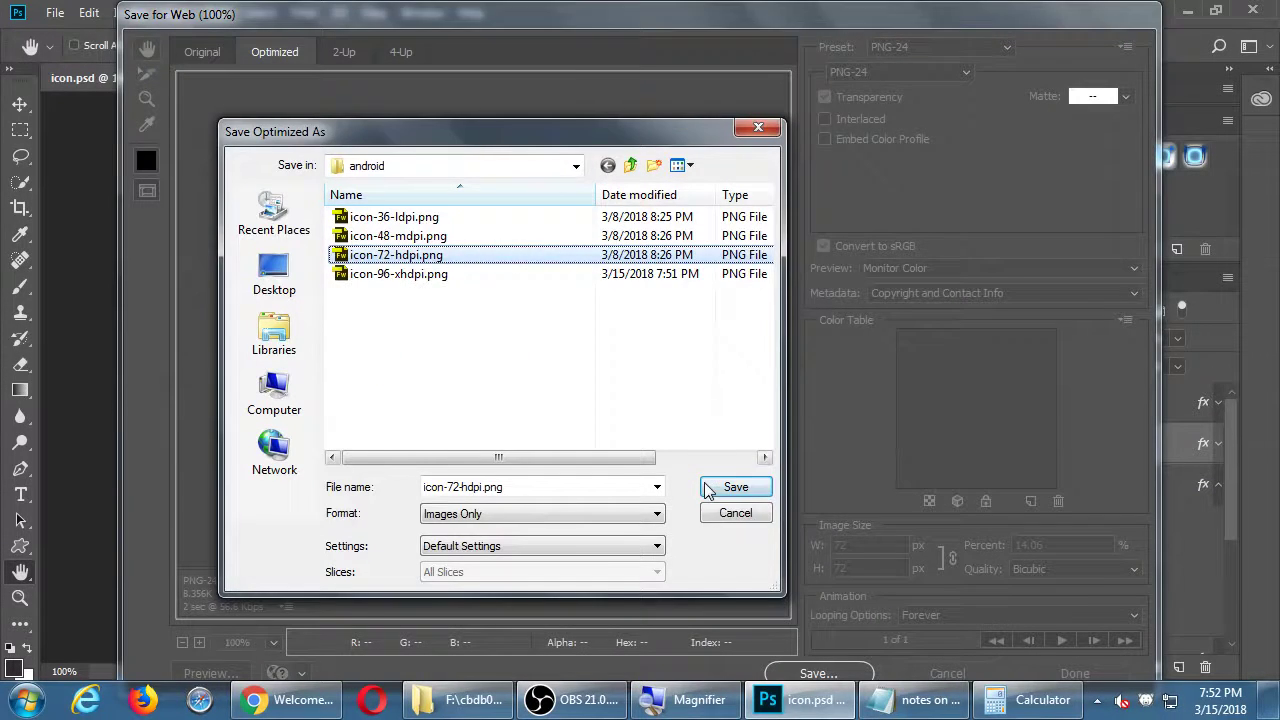
left_click(706, 488)
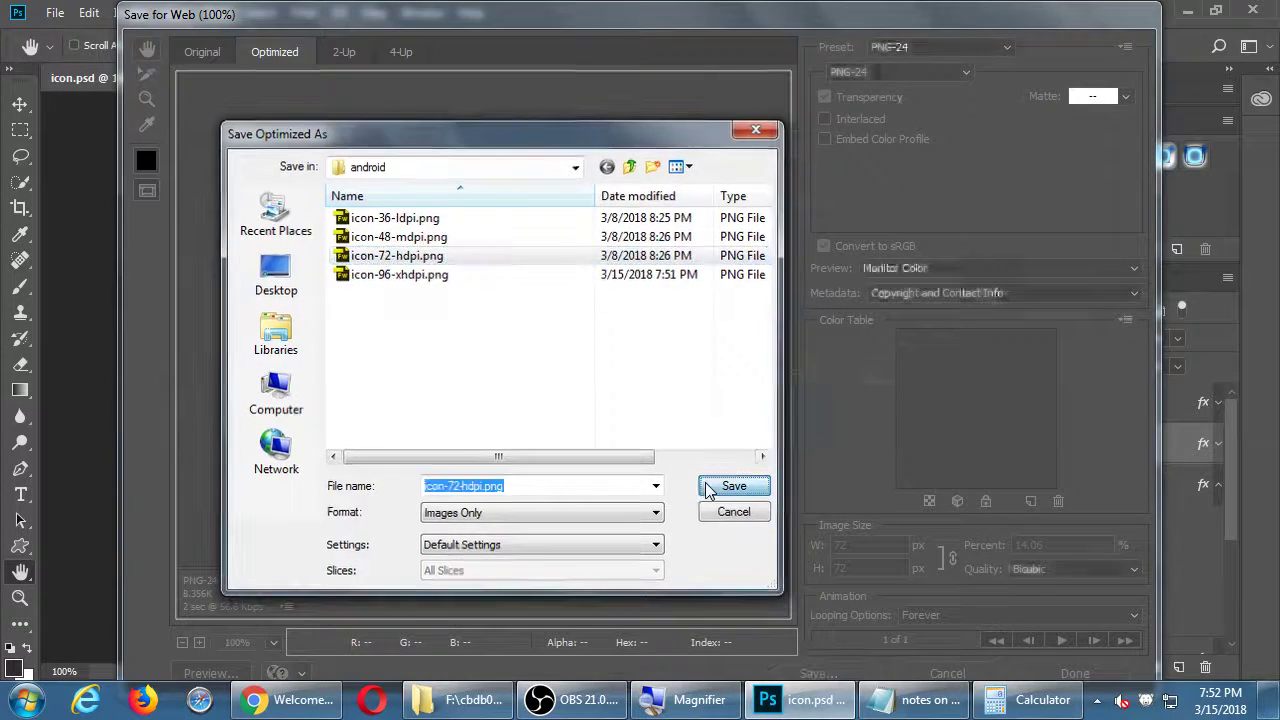
left_click_drag(663, 150, 676, 150)
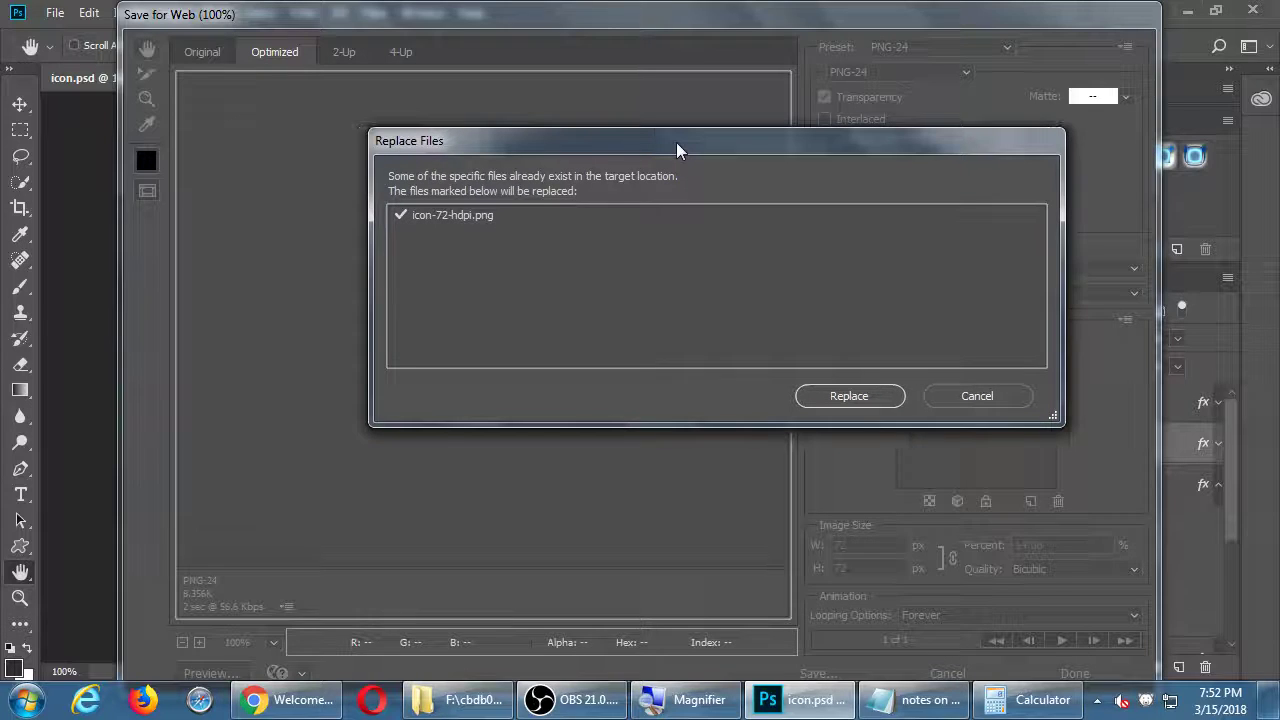
left_click(849, 396)
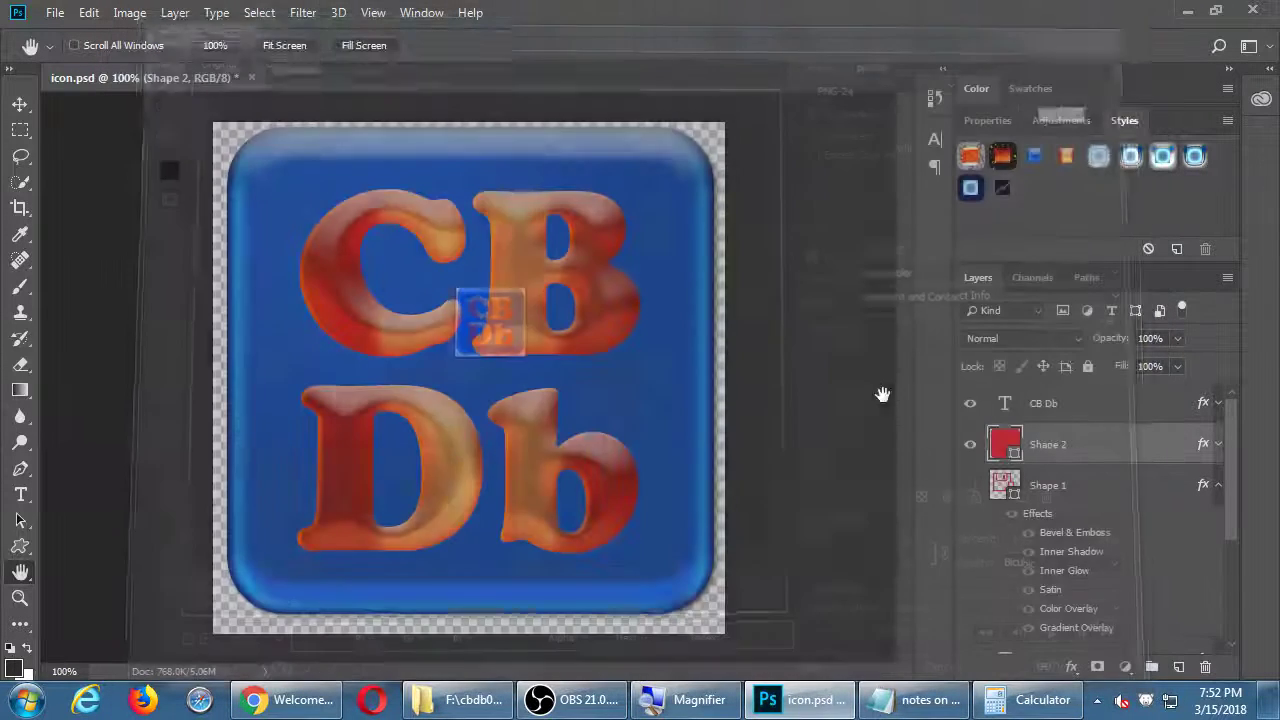
left_click(472, 705)
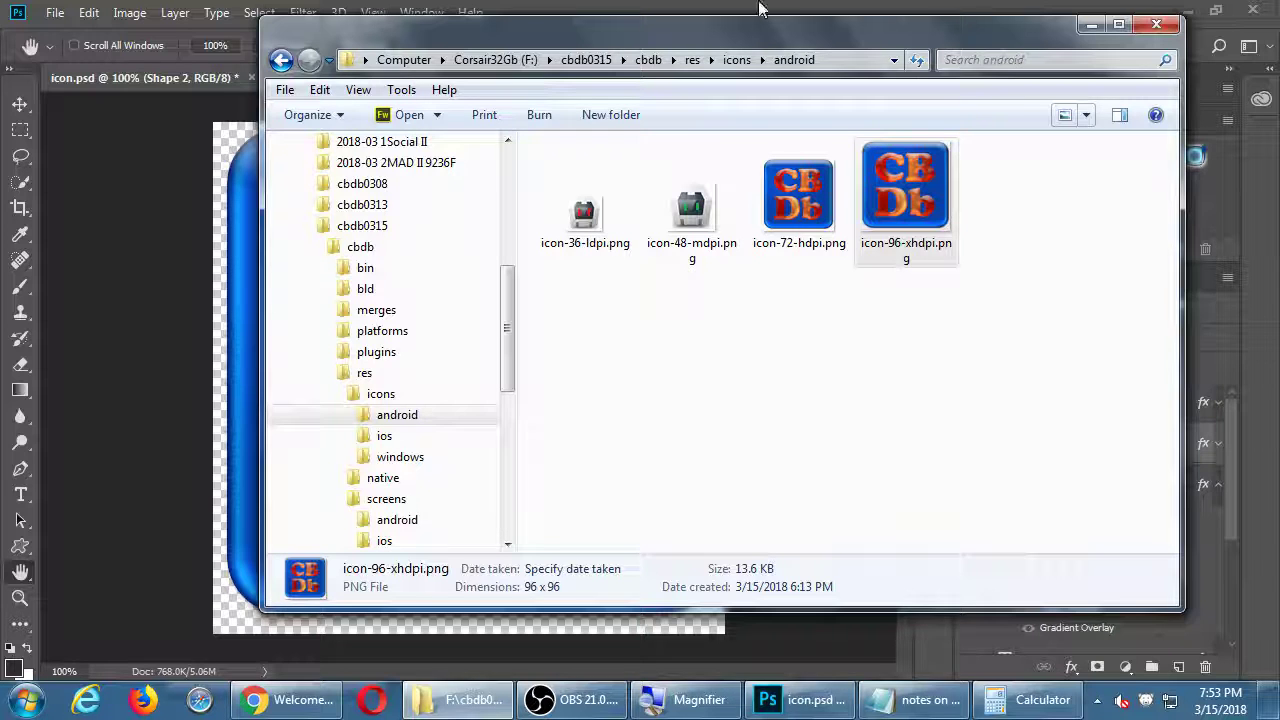
left_click(720, 7)
Step: Export the icon for web as PNG-24 at 48 px wide, replacing icon-48-mdpi.png in the android folder
key("ctrl+alt+shift+s")
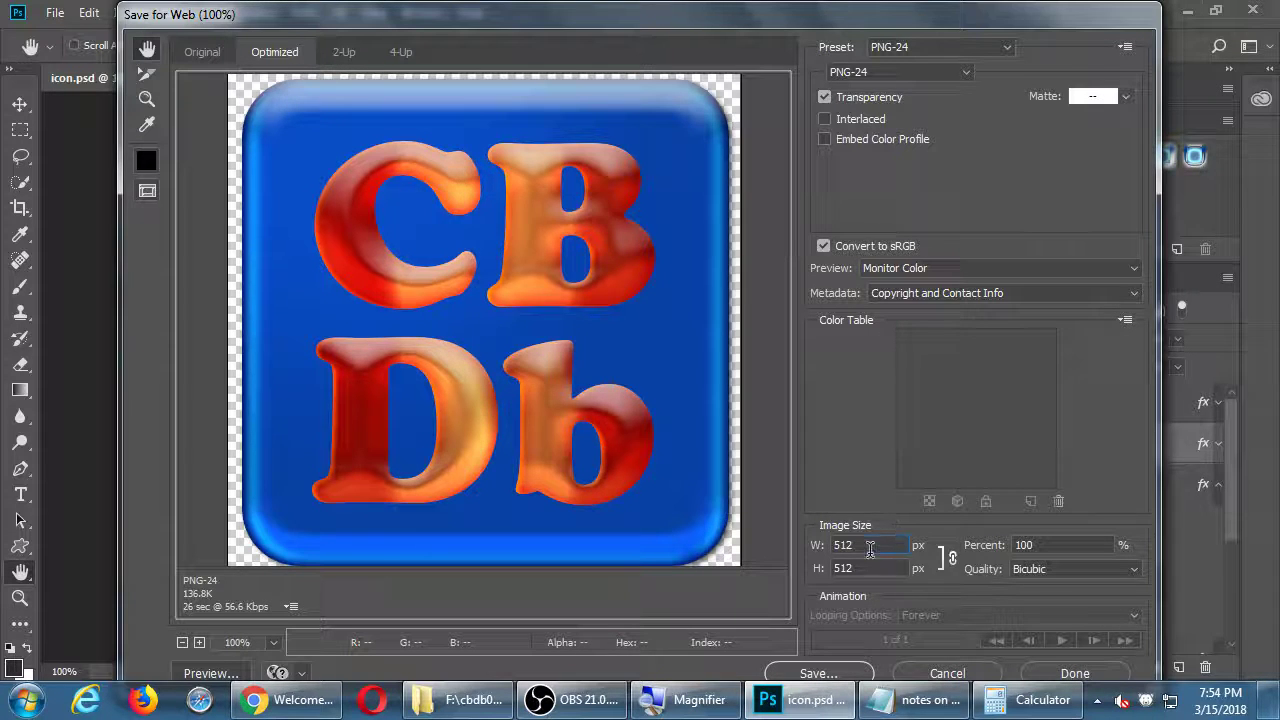
left_click(870, 545)
type("48")
key("Tab")
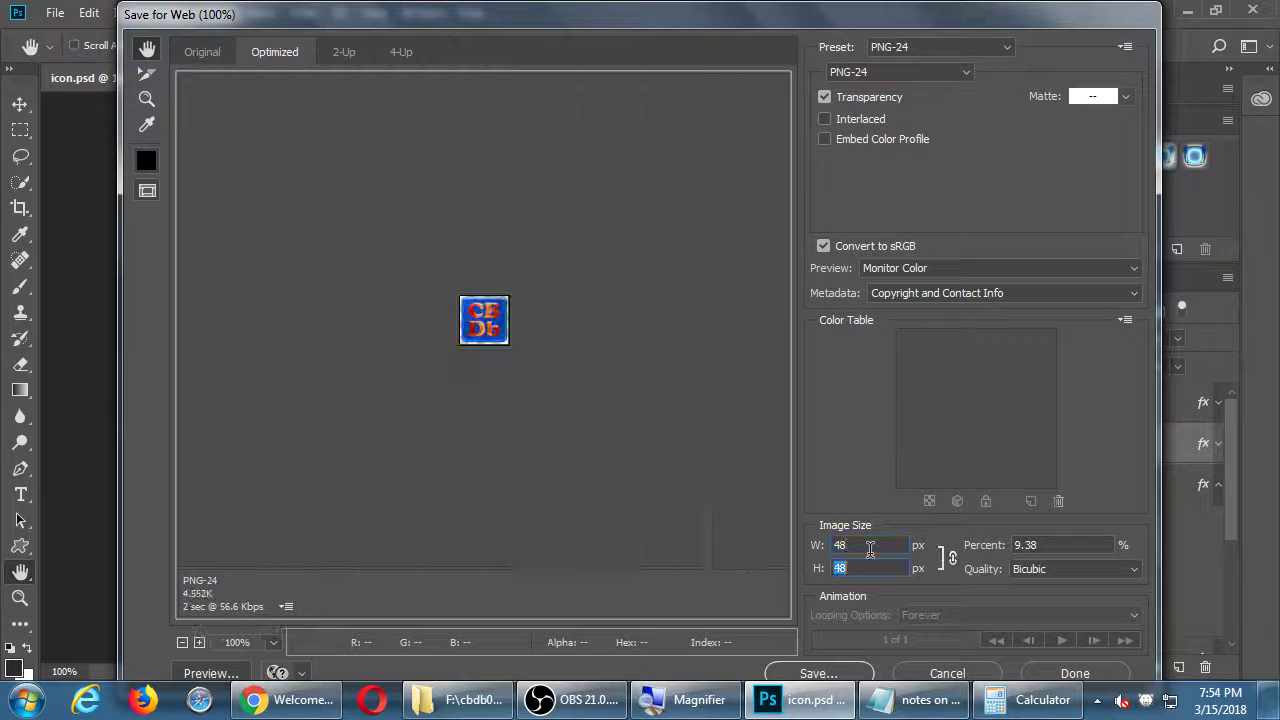
left_click(838, 673)
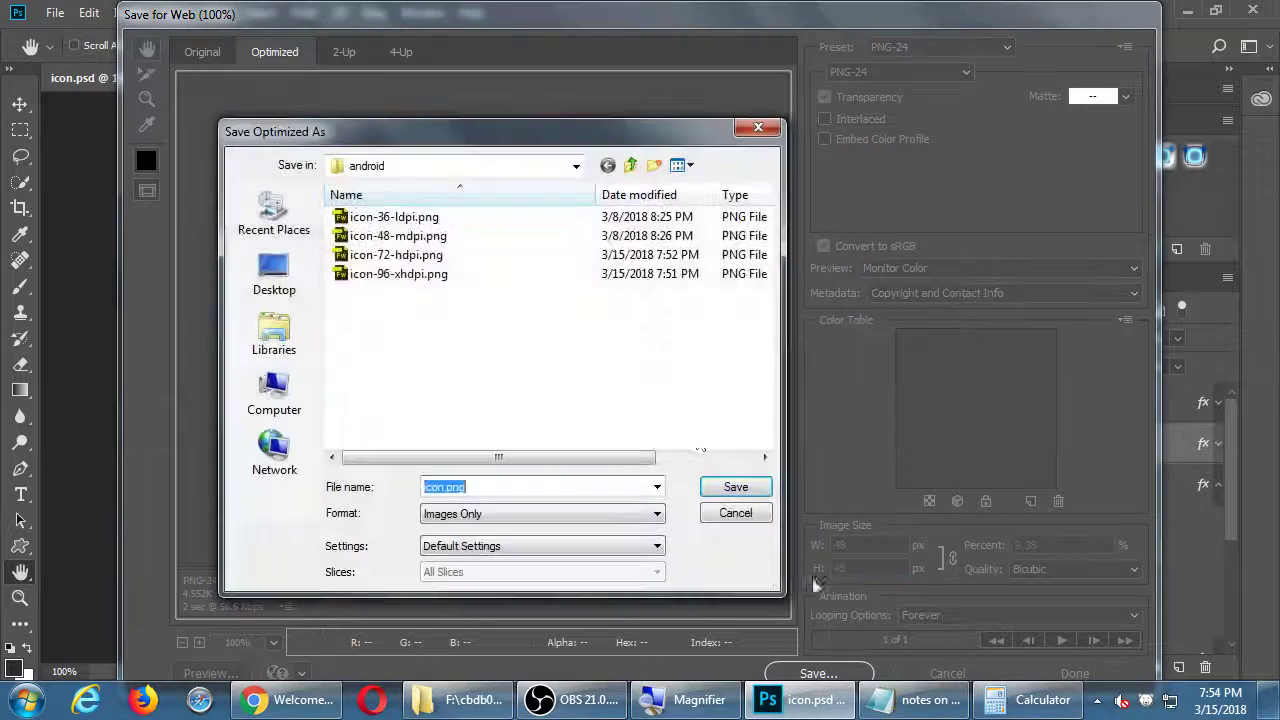
left_click(425, 236)
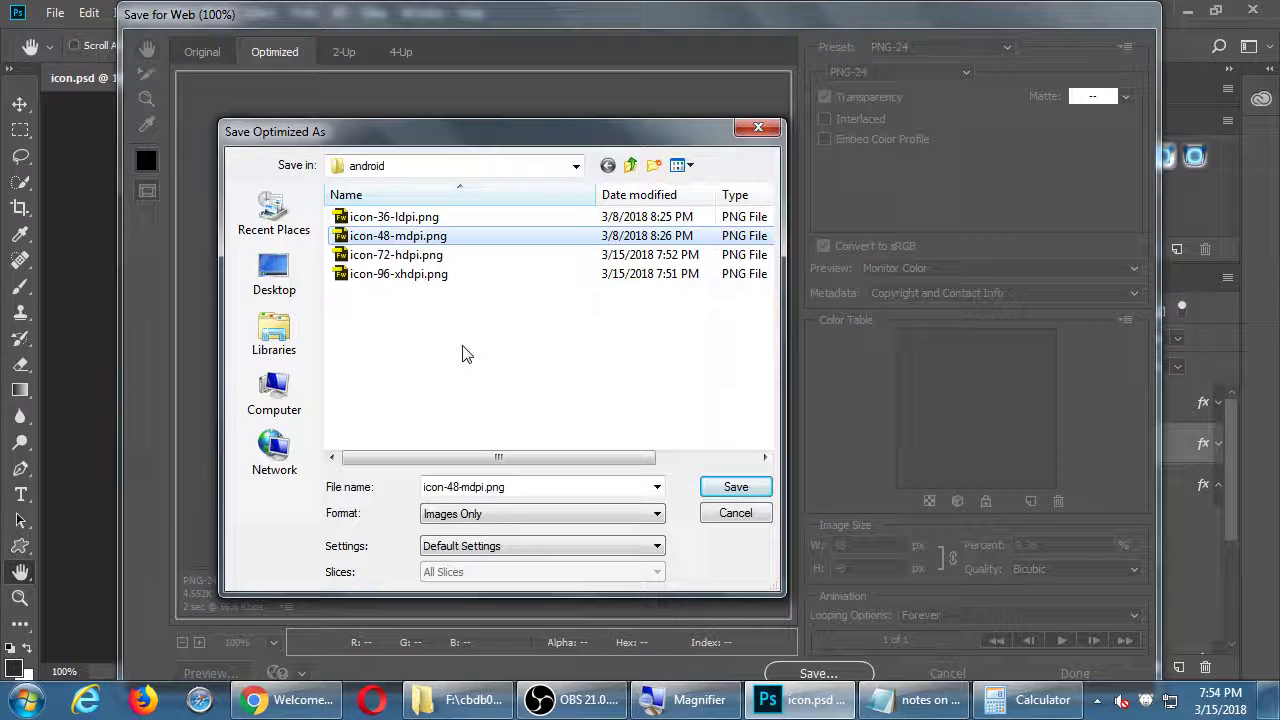
key("Return")
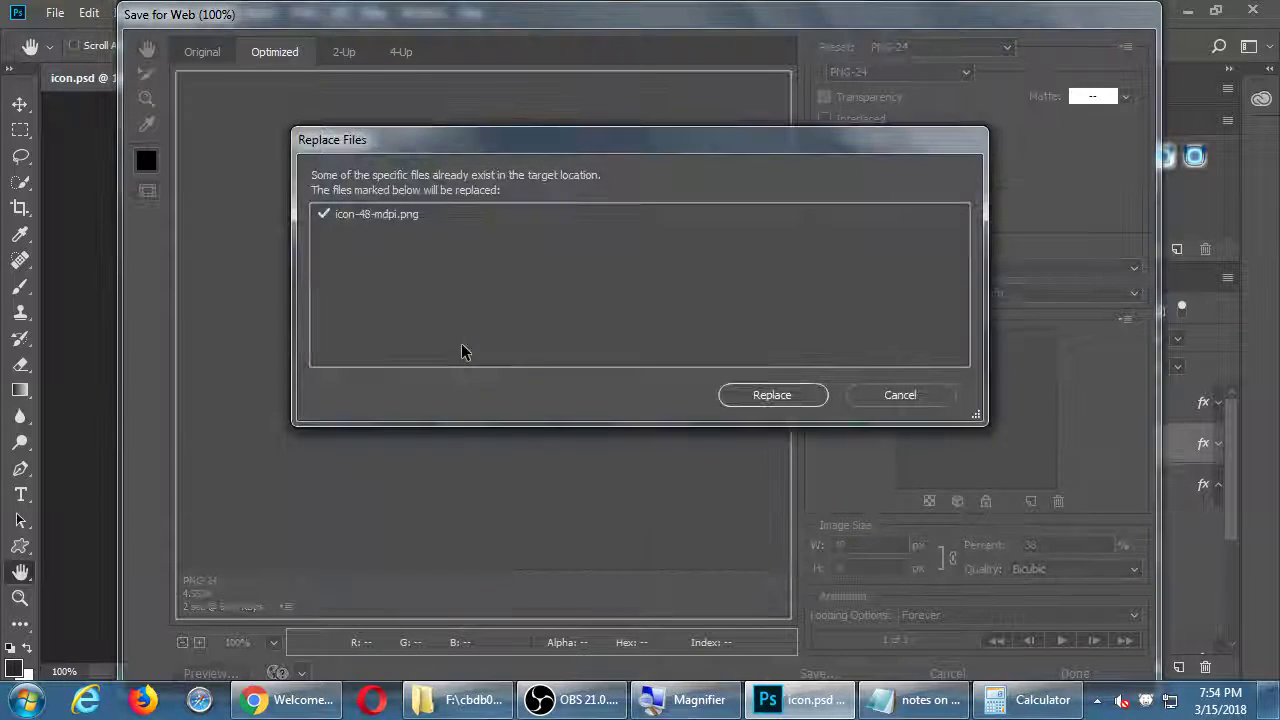
left_click(787, 394)
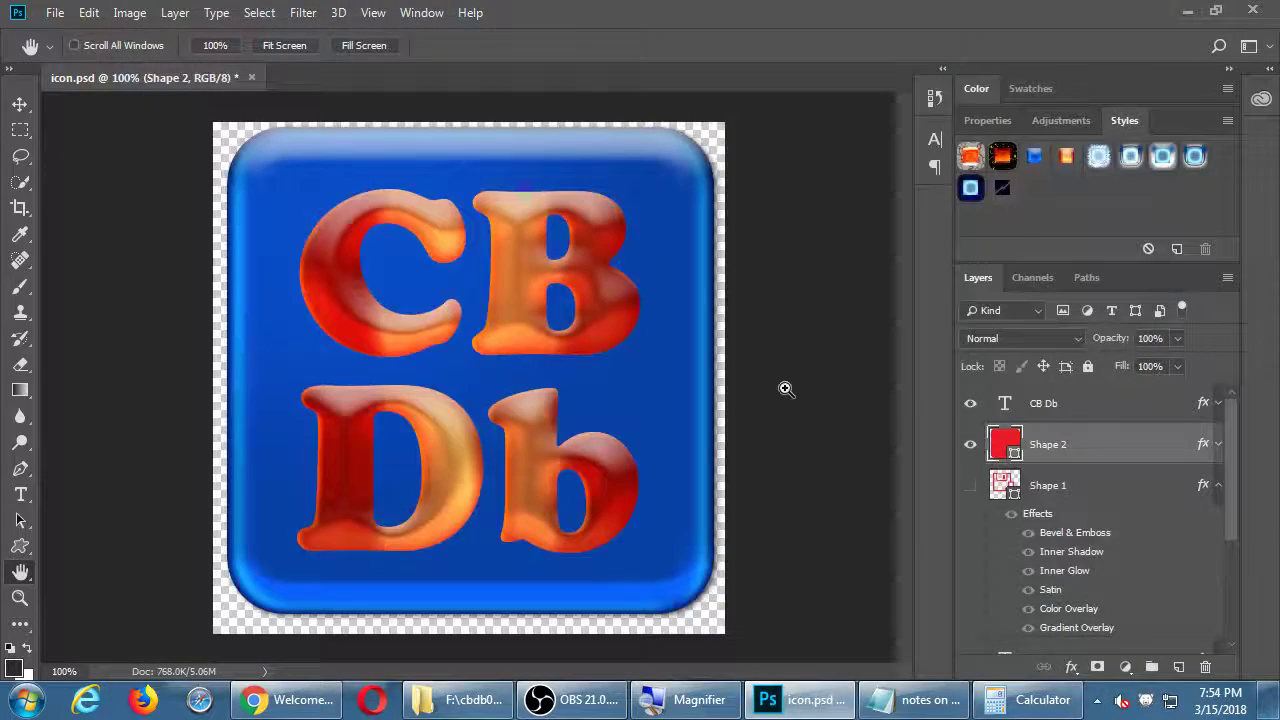
key("ctrl+alt+shift+s")
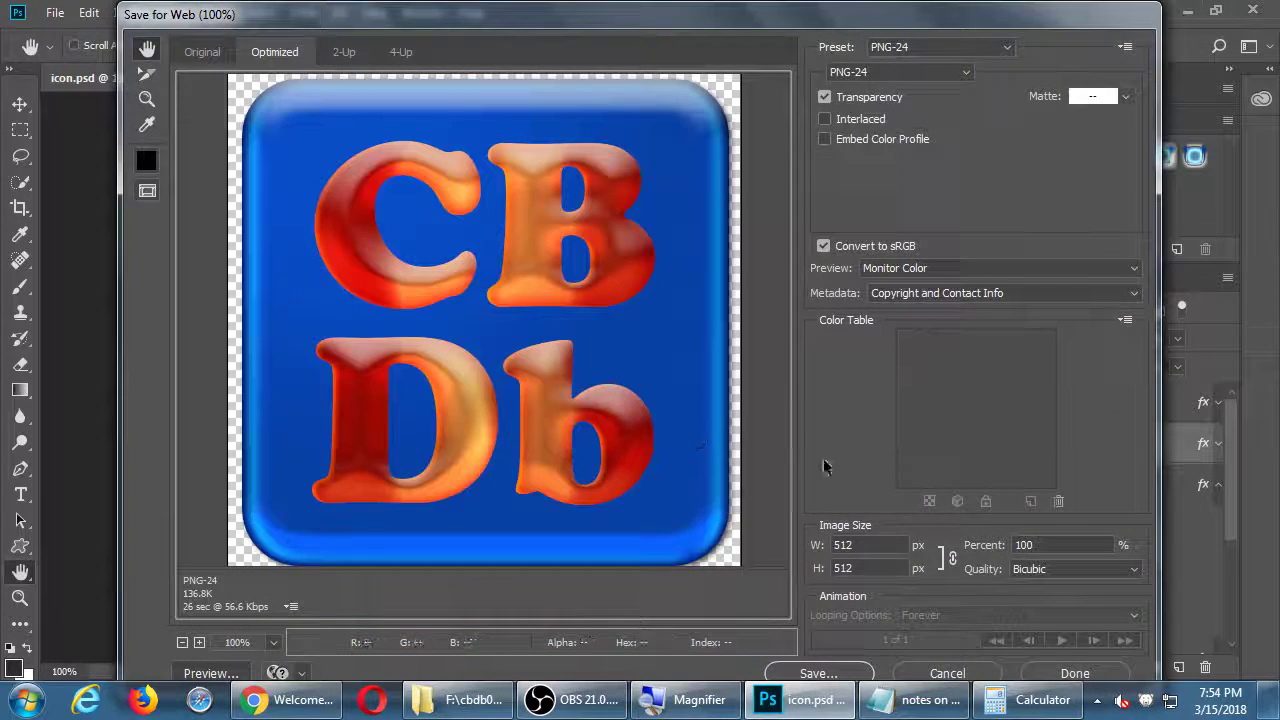
left_click(860, 543)
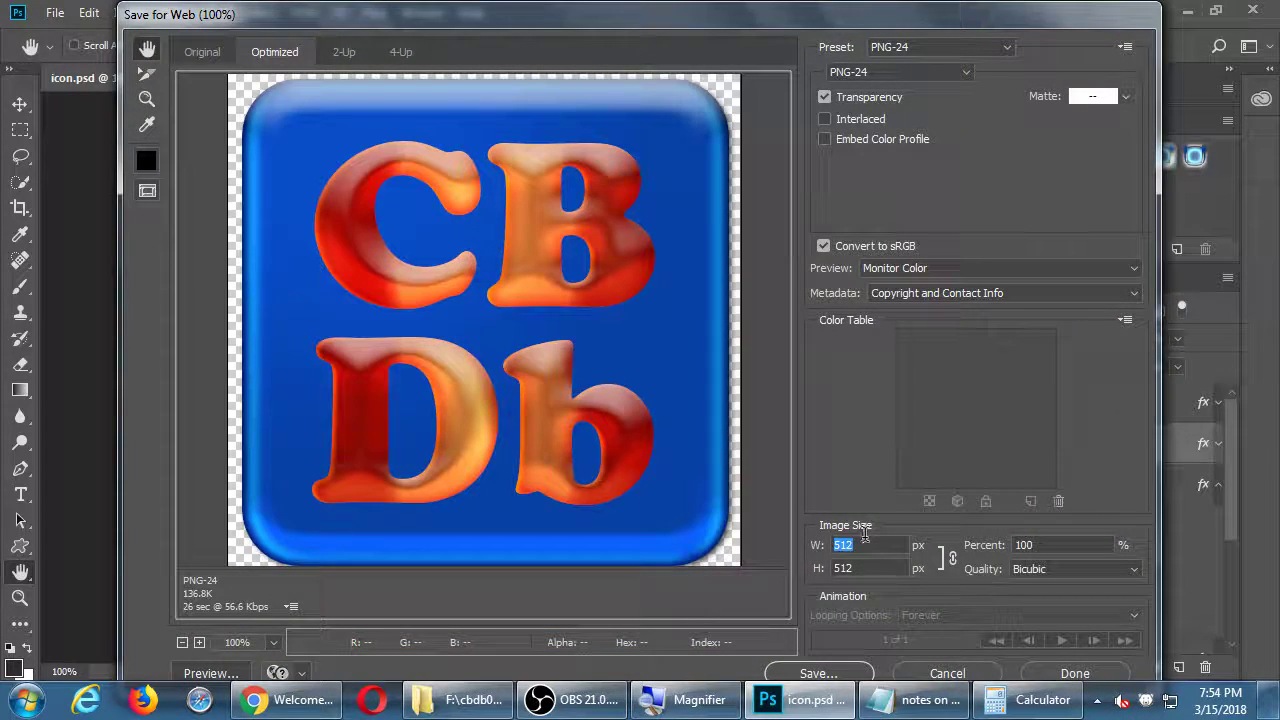
type("36")
key("Tab")
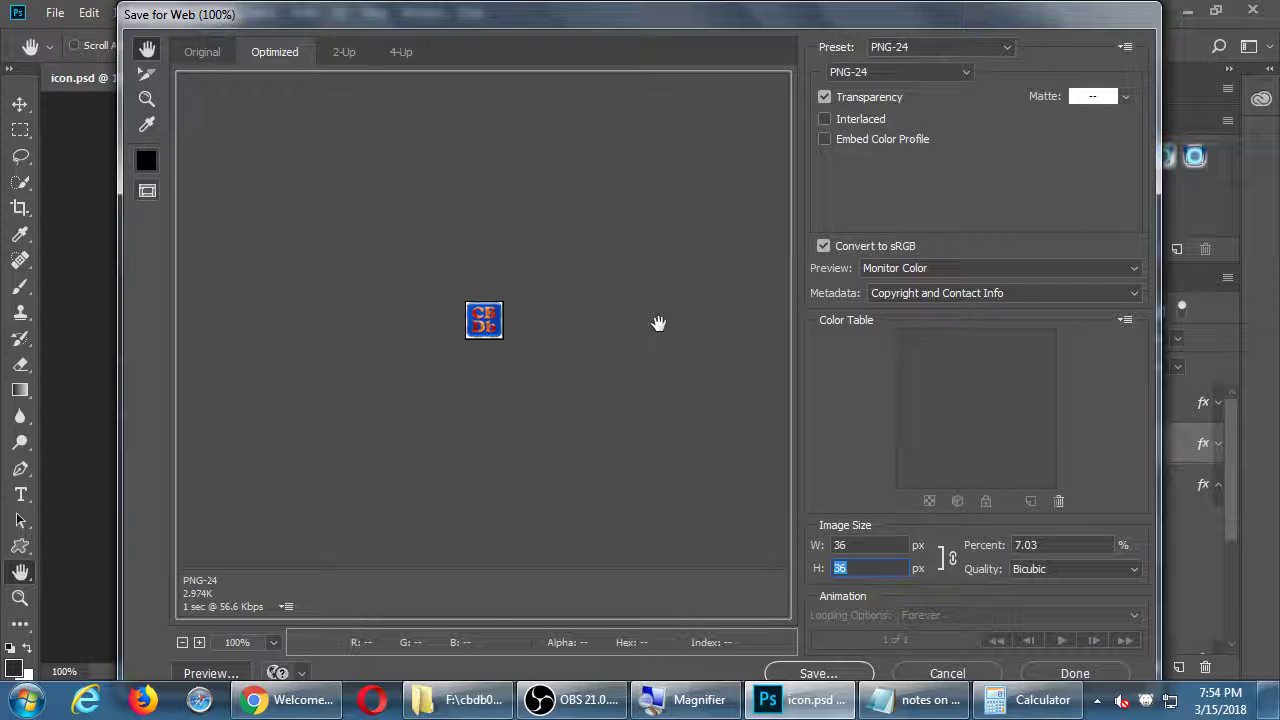
key("Escape")
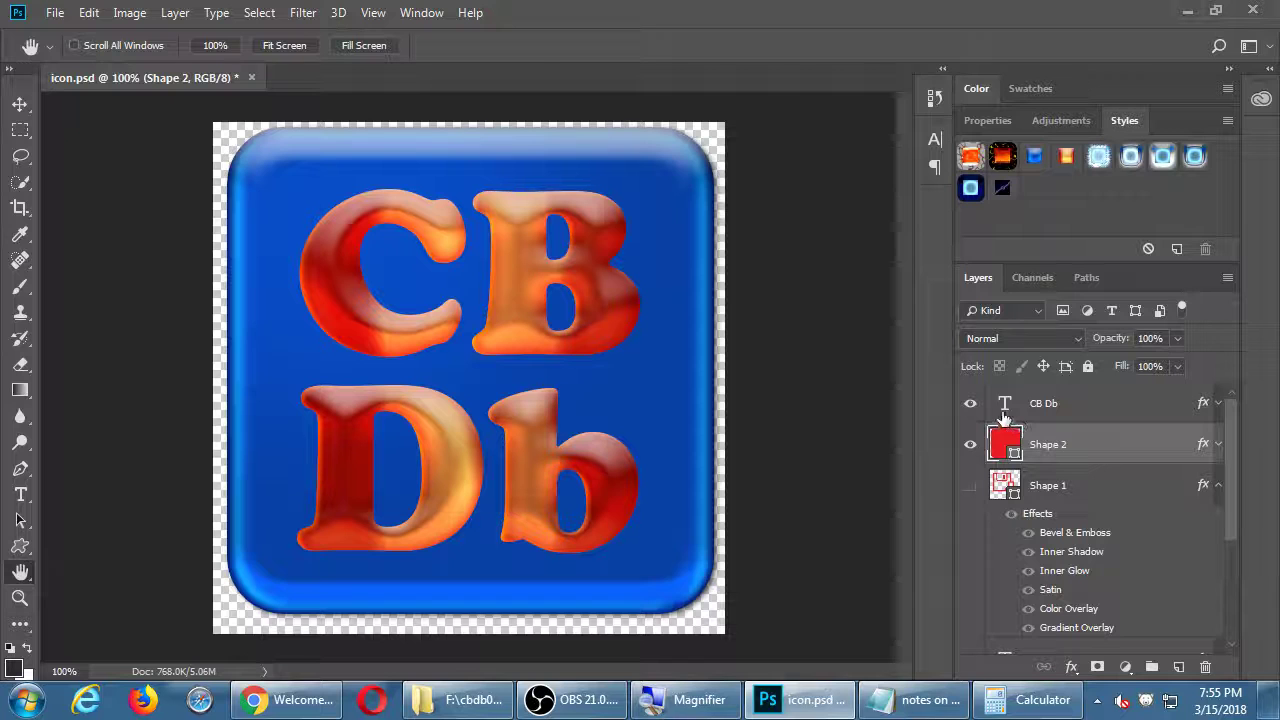
Step: Duplicate the CB Db text layer, hide the original, and reduce the copy's text to the single letter C
left_click(1081, 405)
key("ctrl+j")
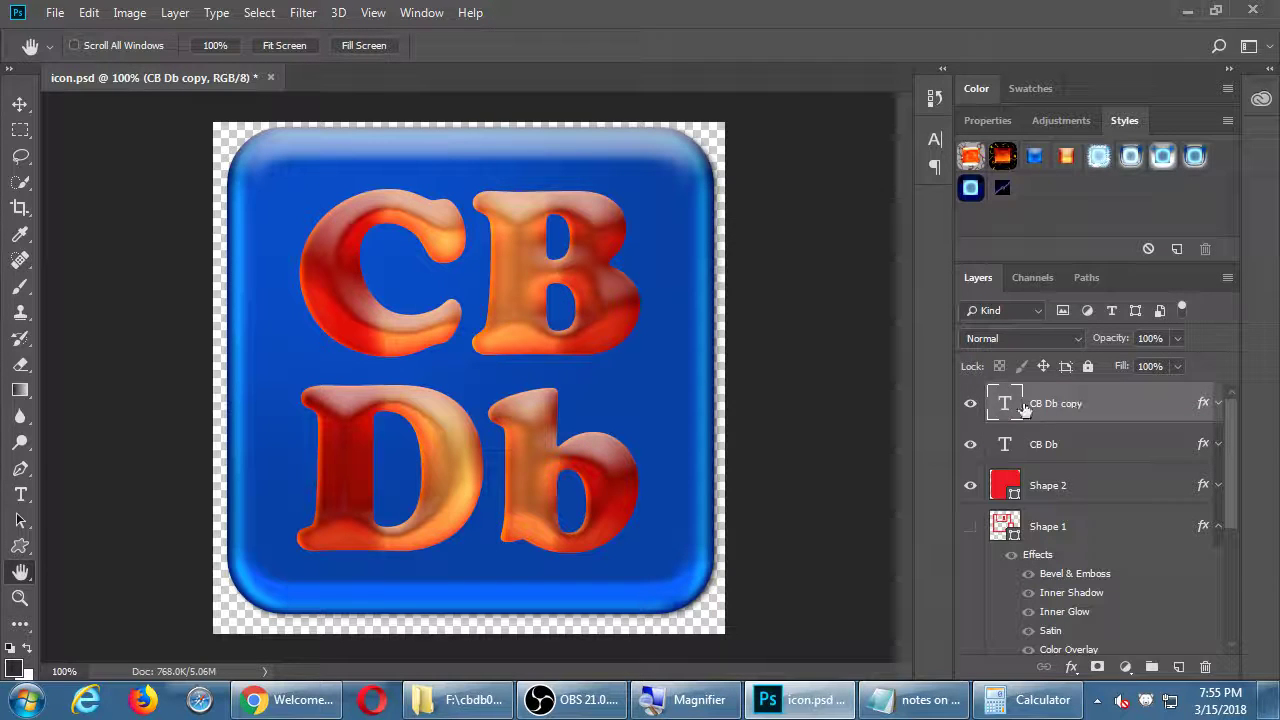
left_click(970, 444)
key("t")
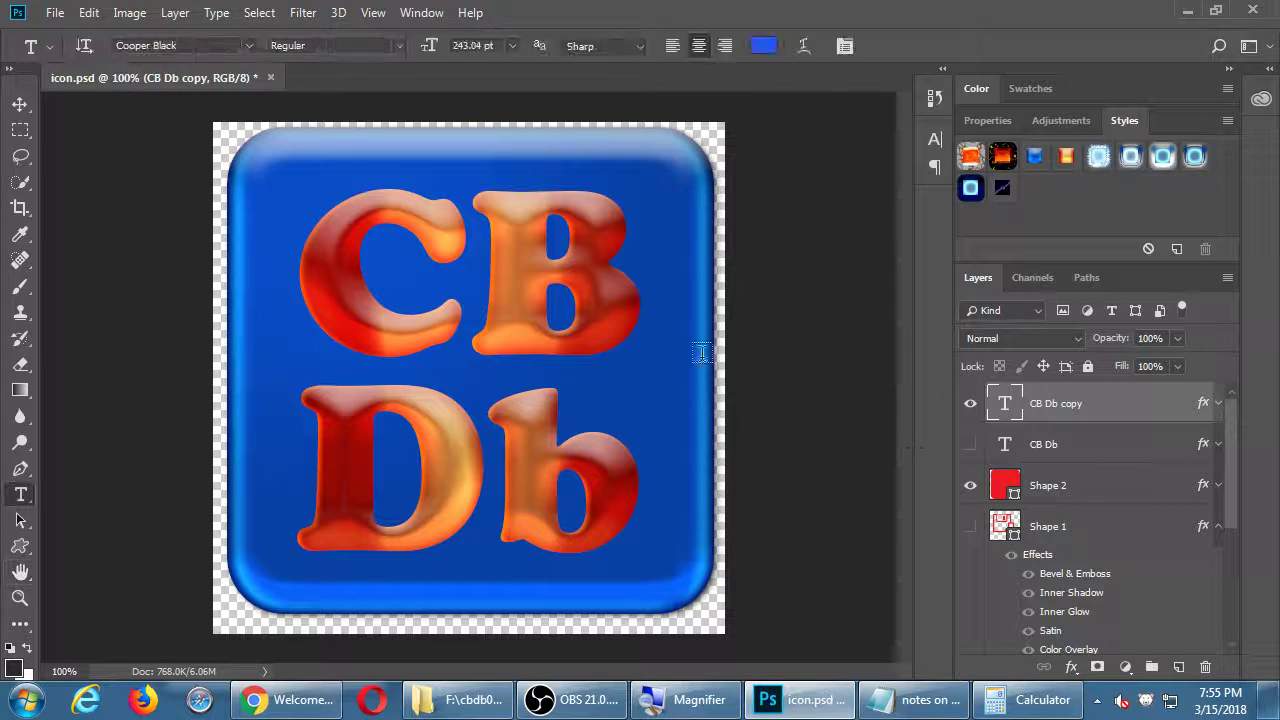
left_click_drag(522, 296, 571, 420)
key("BackSpace")
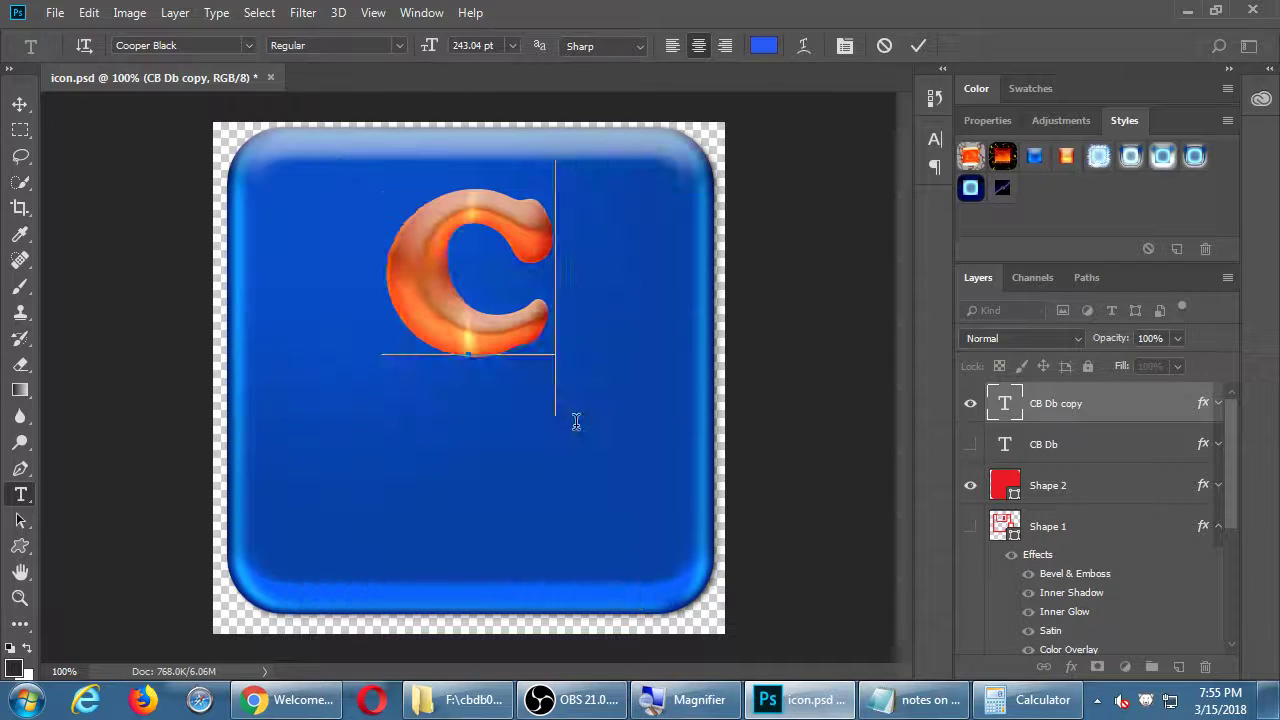
key("ctrl+Return")
Step: Scale the letter C proportionally to about 176% with Free Transform
key("ctrl+t")
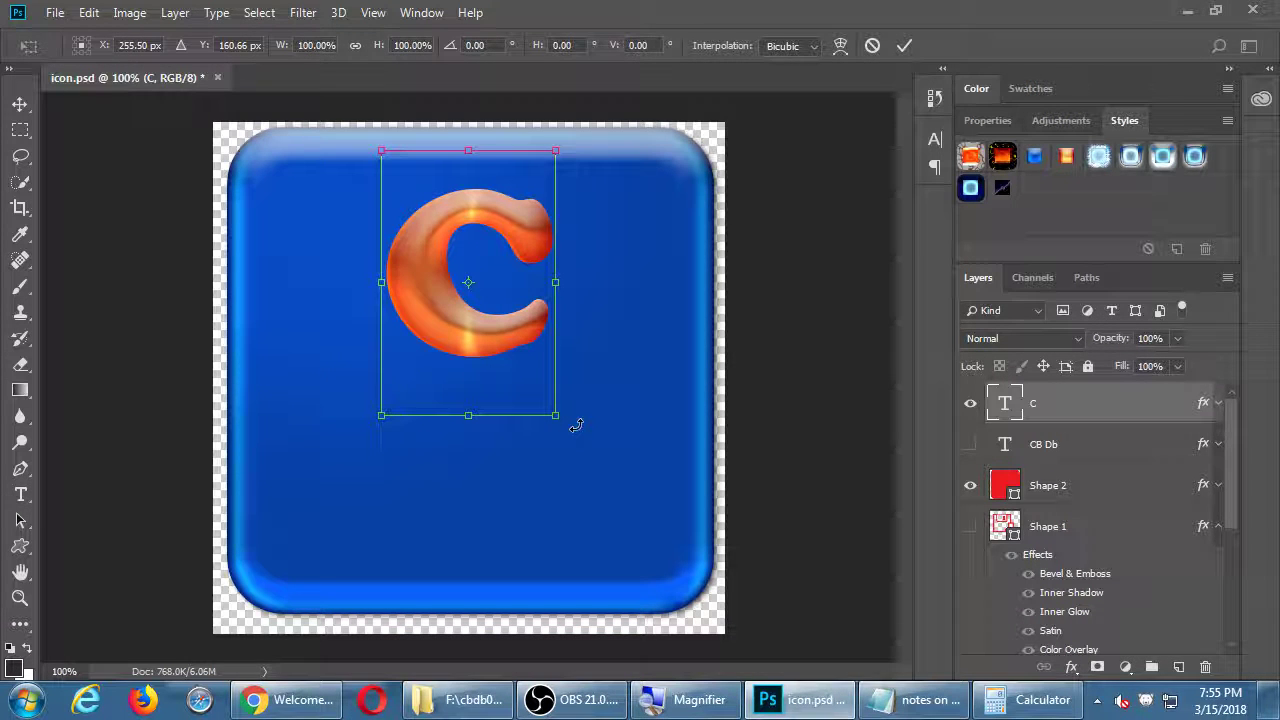
left_click_drag(557, 415, 703, 606)
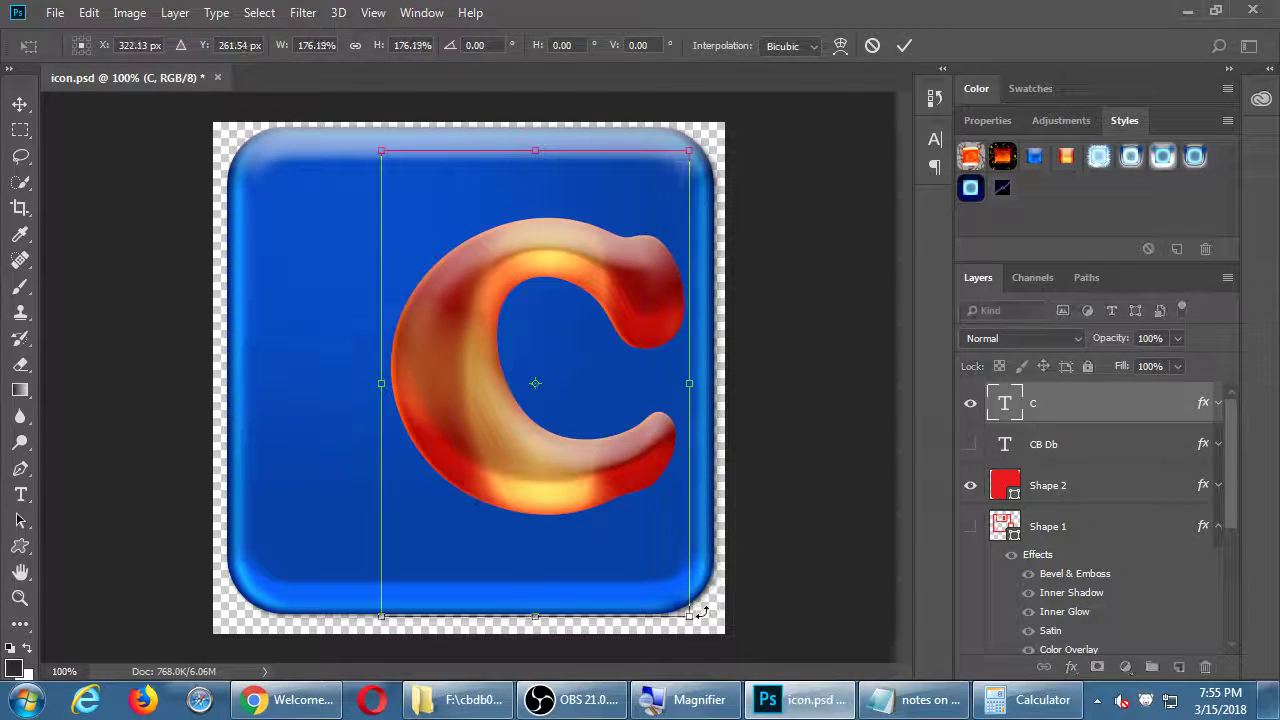
key("Return")
Step: Nudge the enlarged letter C about 70 px left and 10 px down to center it on the blue square
key("v")
key("shift+Left")
key("shift+Left")
key("shift+Left")
key("shift+Left")
key("shift+Left")
key("shift+Left")
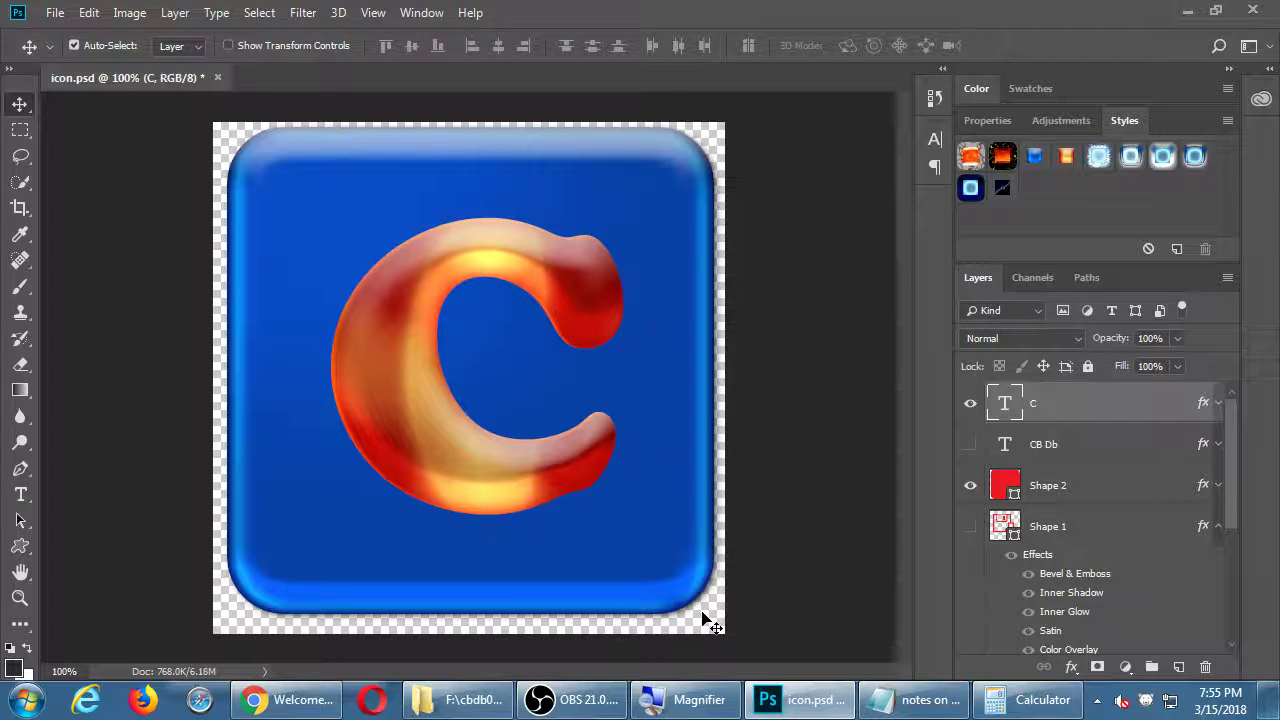
key("shift+Down")
key("shift+Left")
Step: Set up a Save for Web export of the single-letter icon as PNG-24 with a width of 36 px
key("ctrl+alt+shift+s")
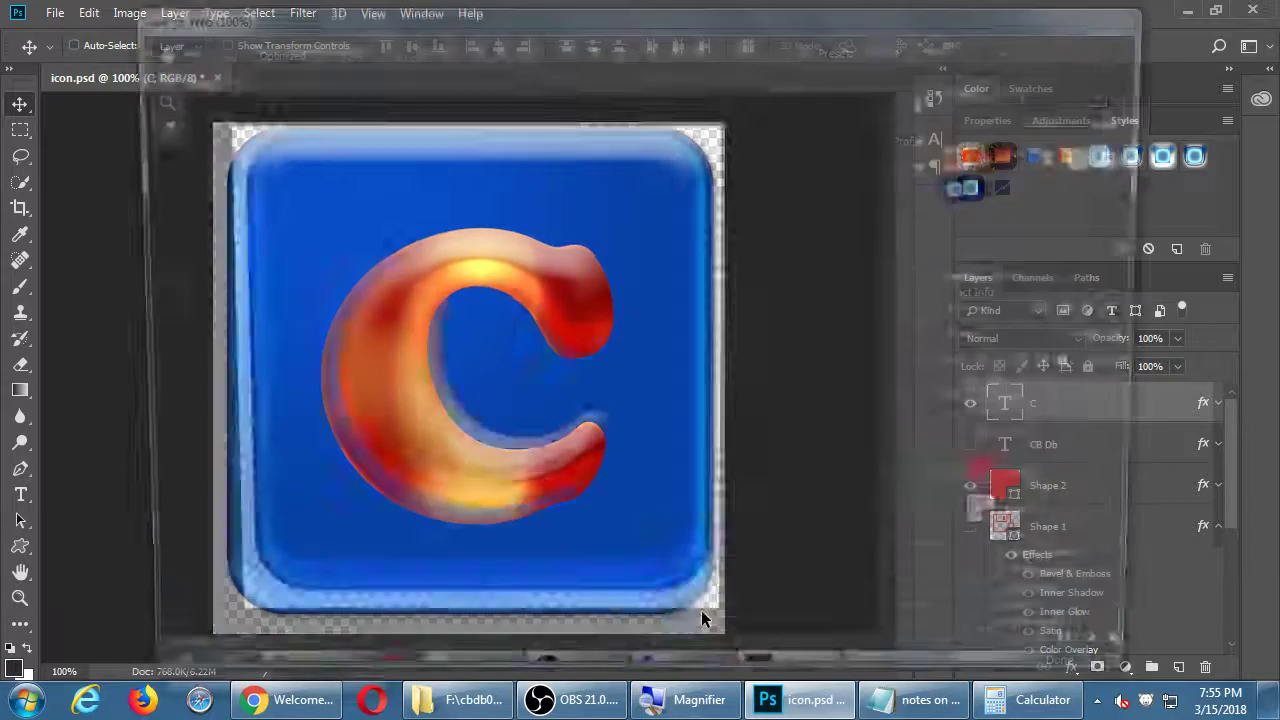
double_click(889, 544)
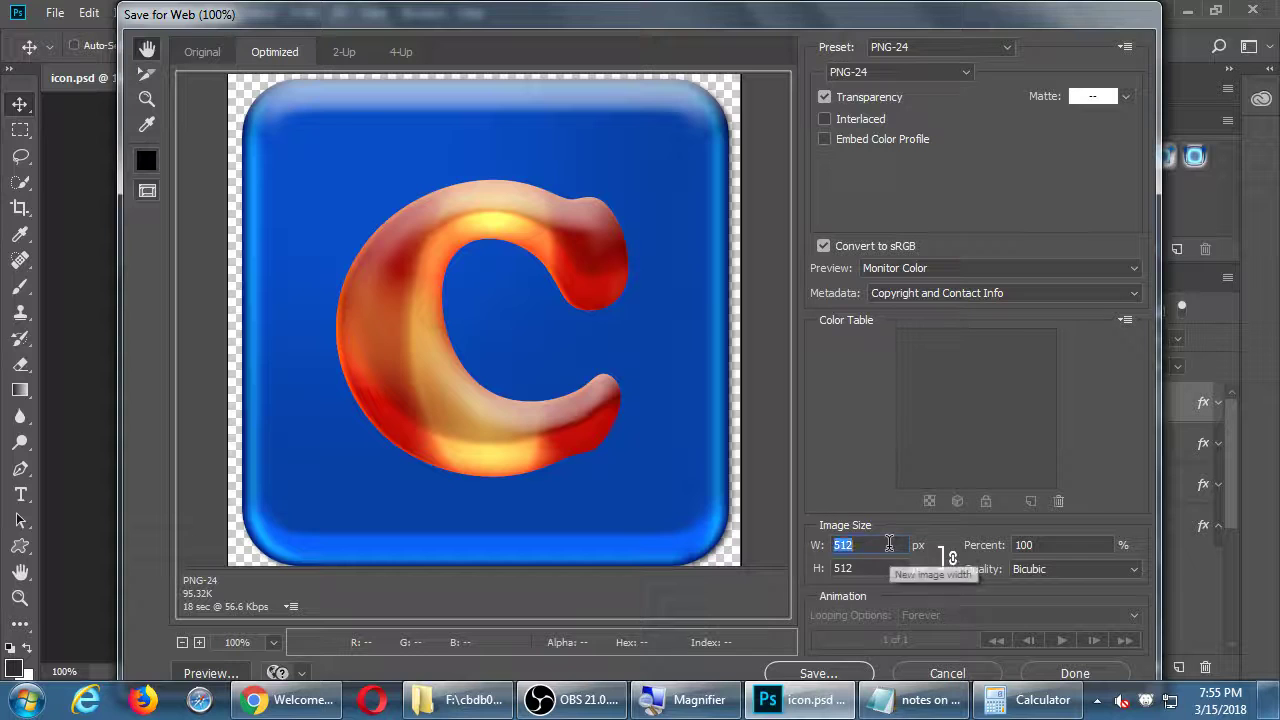
type("36")
key("Tab")
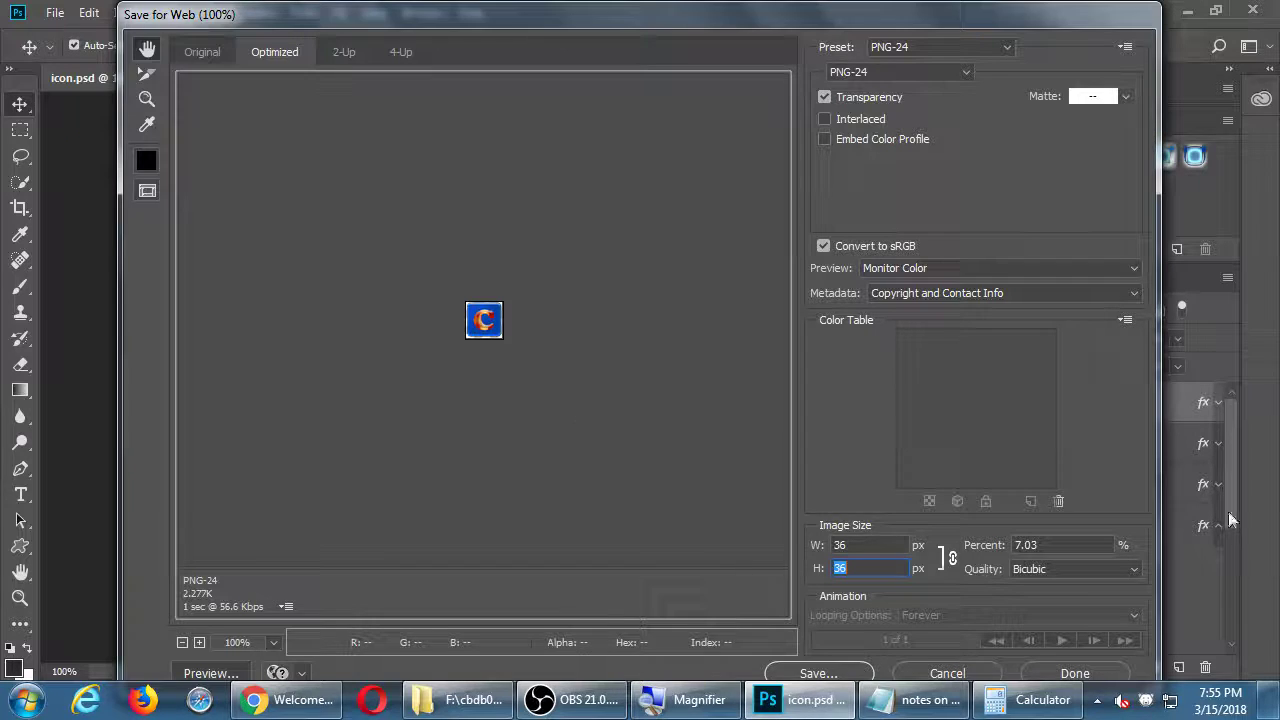
Step: Switch to the graphics notes in Notepad and add the line "Find the folder project > cbdb > res > icons" at the end
left_click(955, 701)
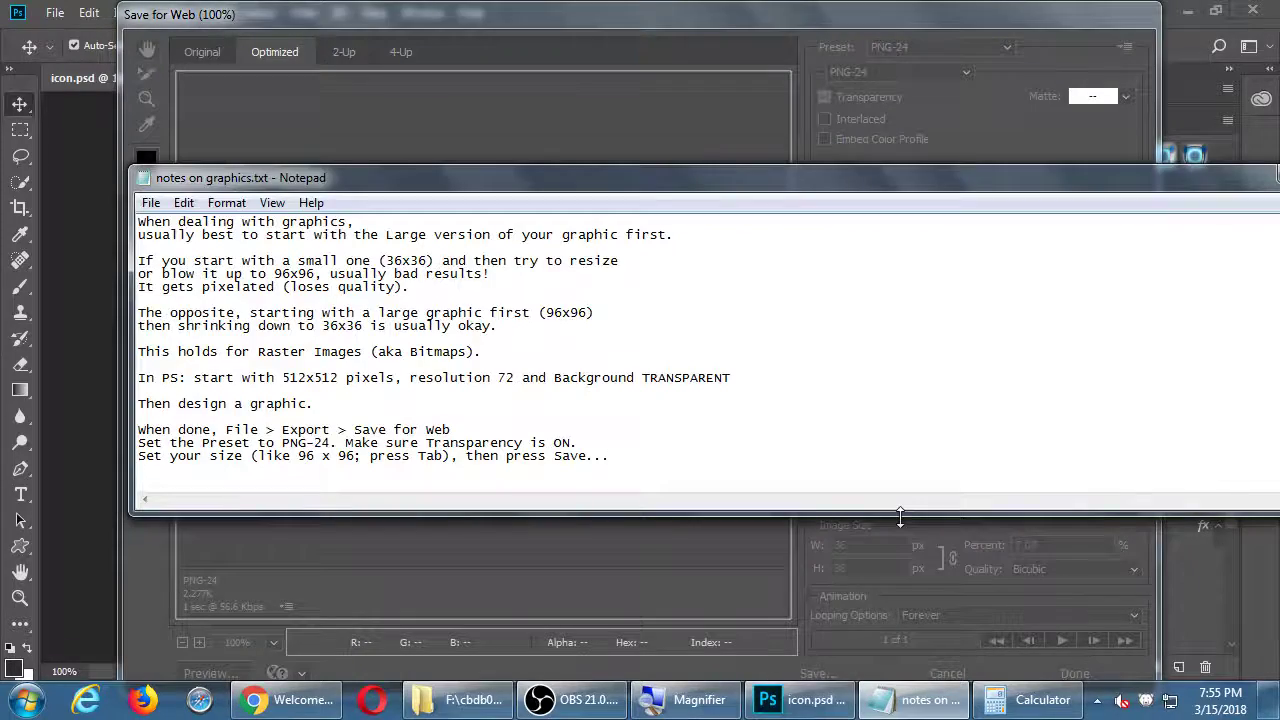
key("super+plus")
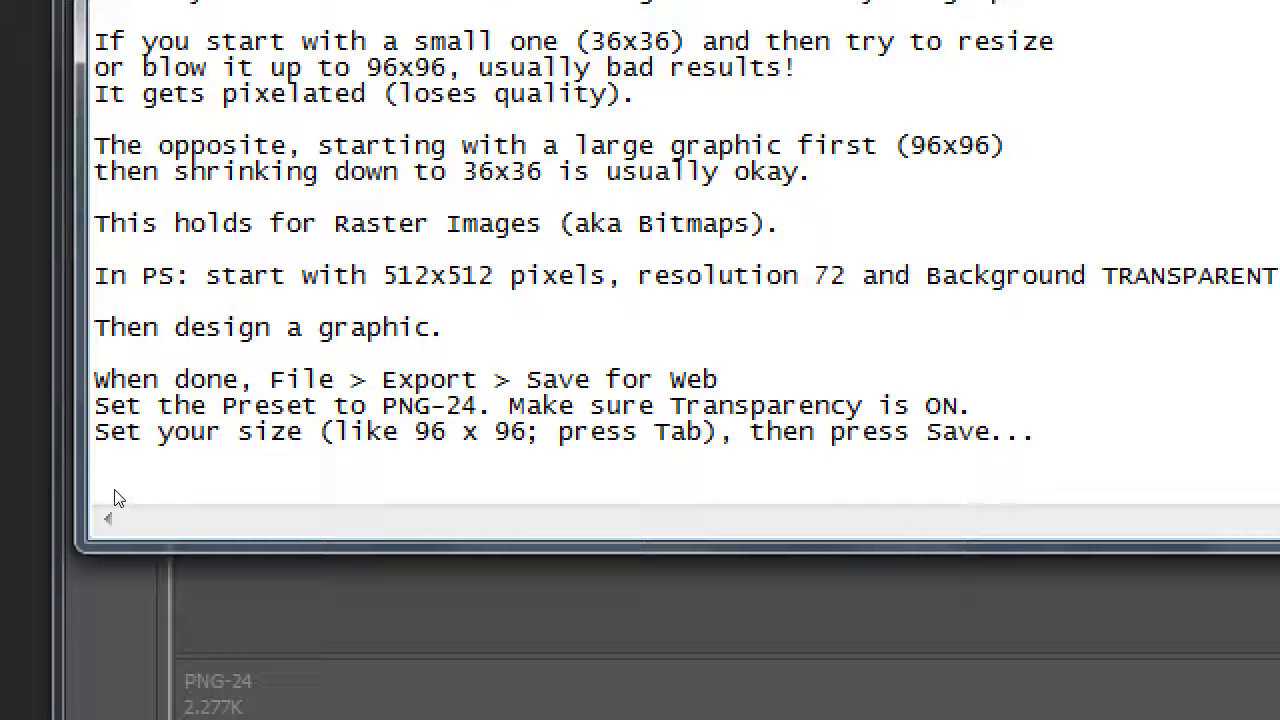
type("Find the")
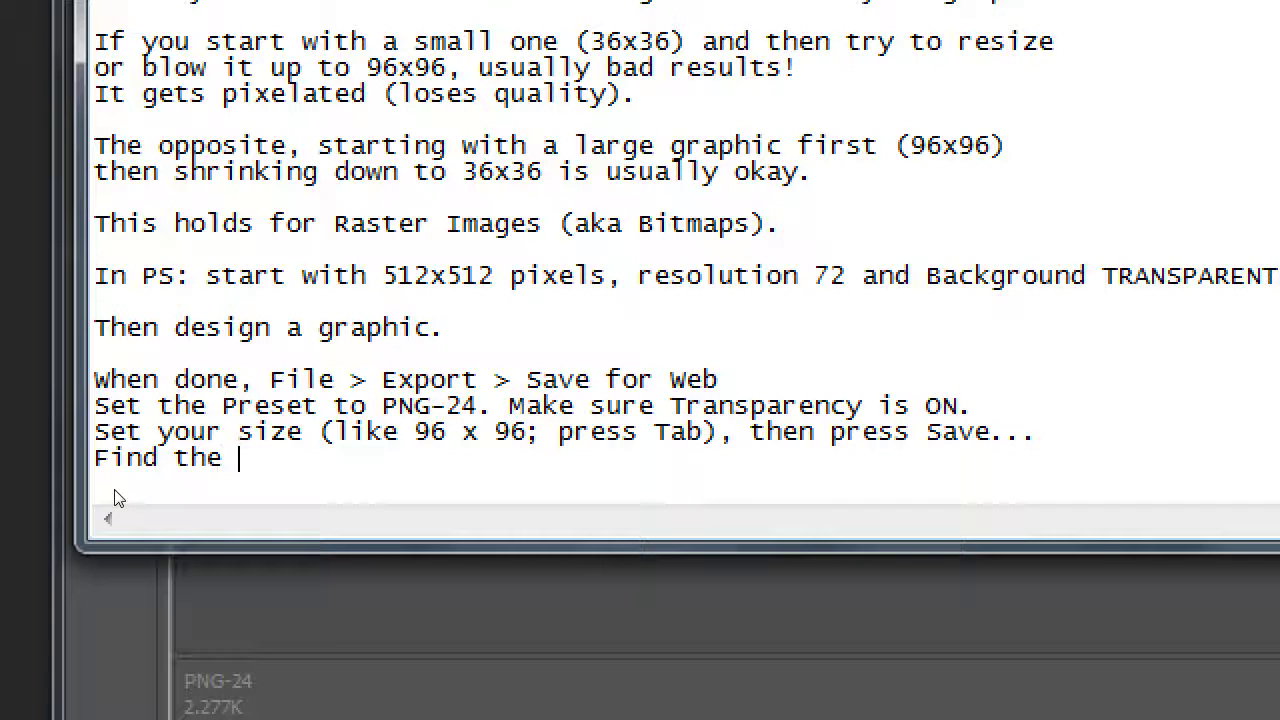
type(" project")
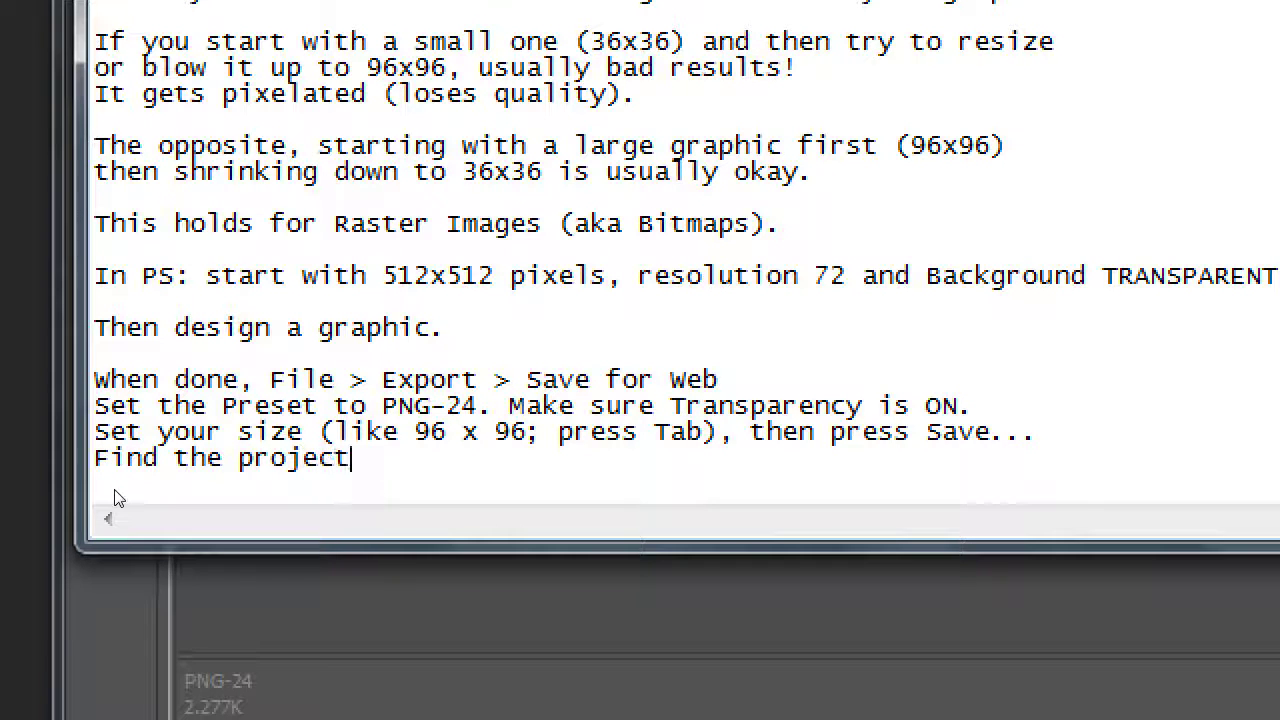
type(" > cb")
key("Left")
type("folder")
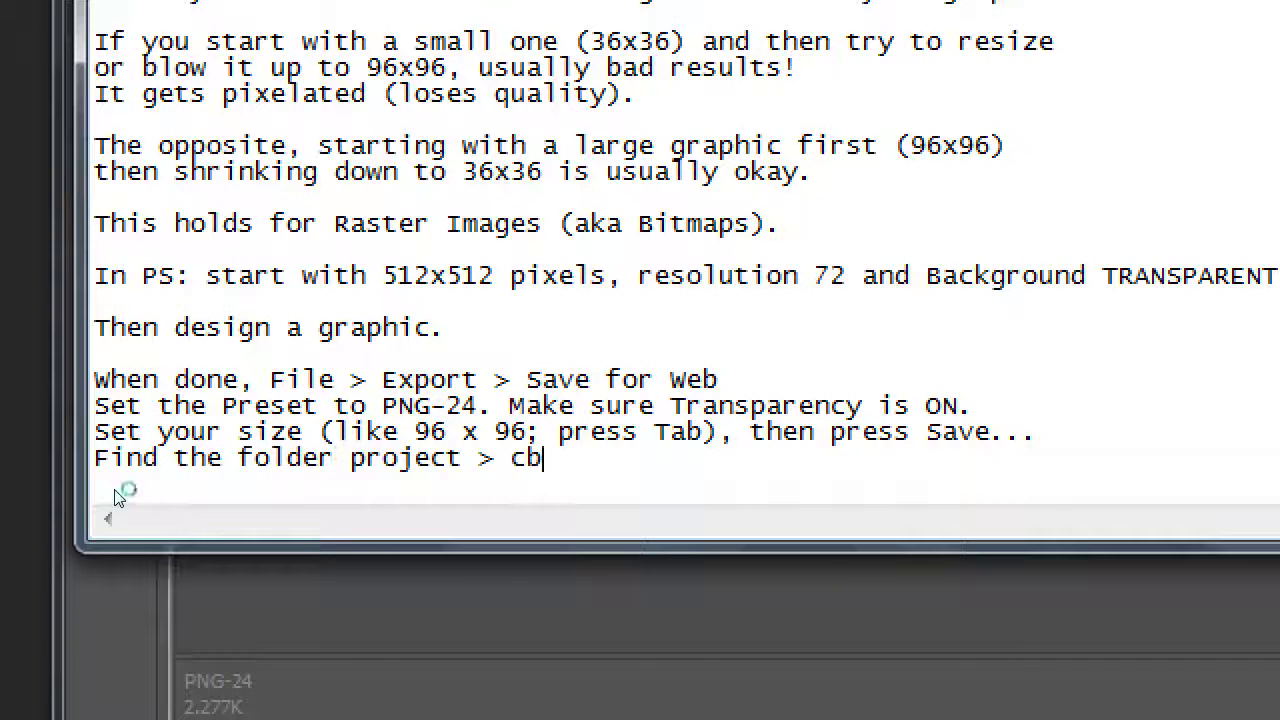
type("db > res > icons")
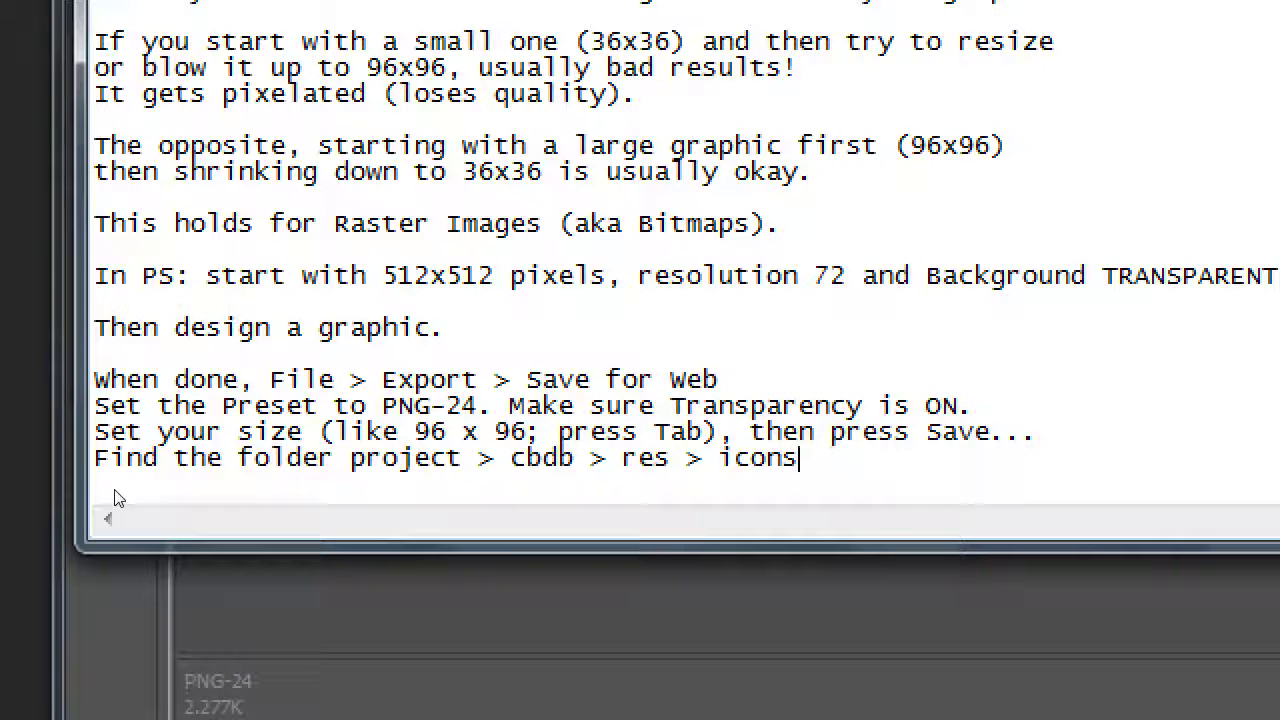
Step: Extend the folder path in the notes with " > android" and begin a new line
type(".  > And")
key("BackSpace")
key("BackSpace")
key("BackSpace")
type("adn")
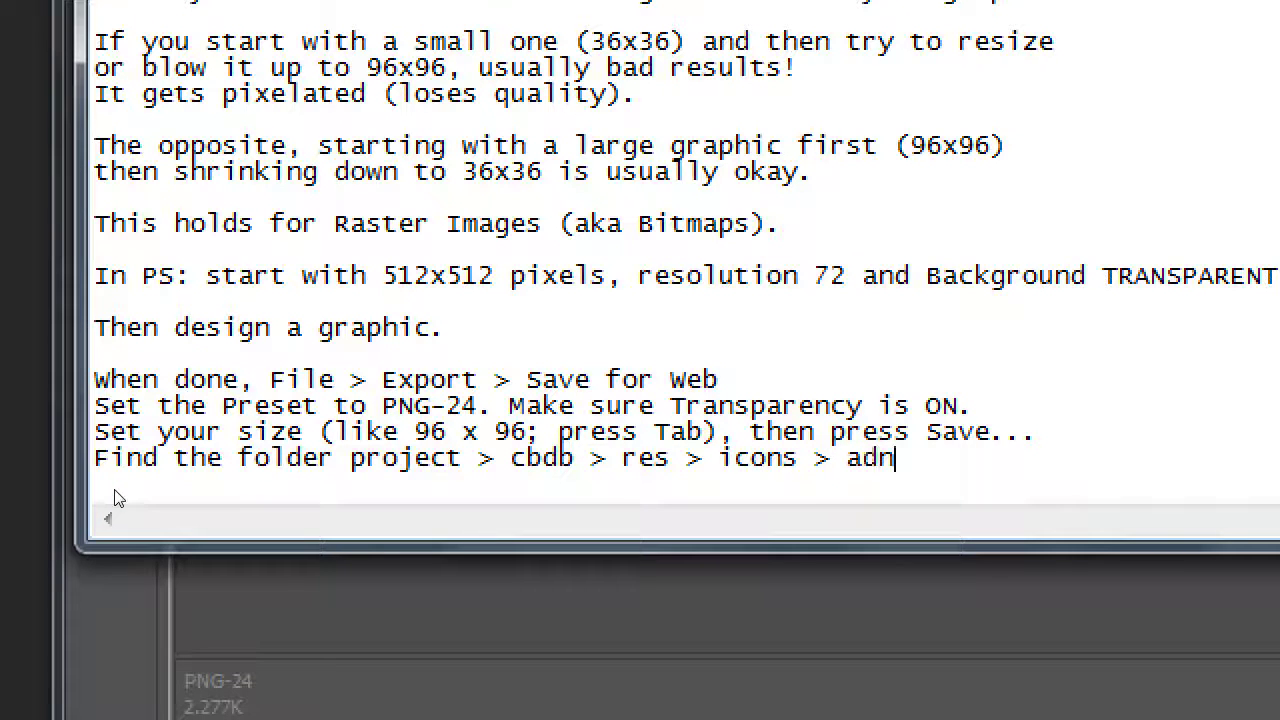
type("ro")
key("BackSpace")
key("BackSpace")
key("BackSpace")
key("BackSpace")
type("ndroid")
key("Return")
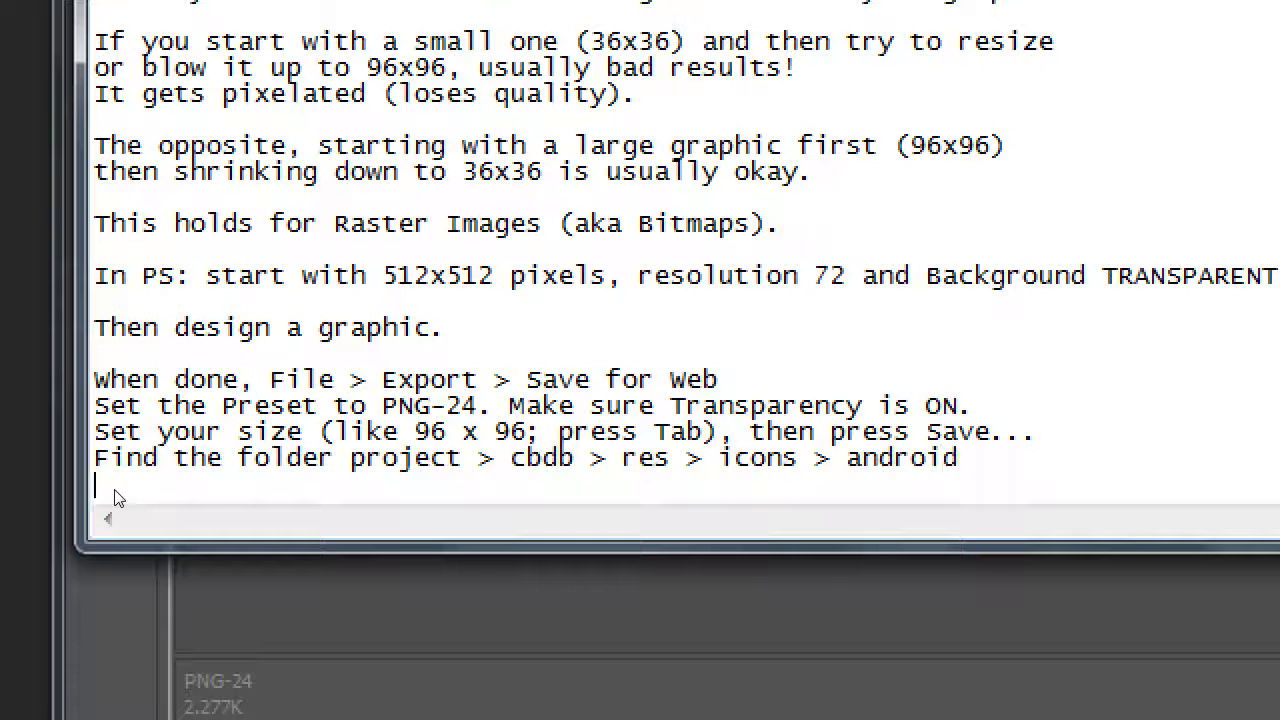
Step: Add the indented line "and click, one at a time, on the name of the graphic be replaced" below the folder path
key("Tab")
type("and click")
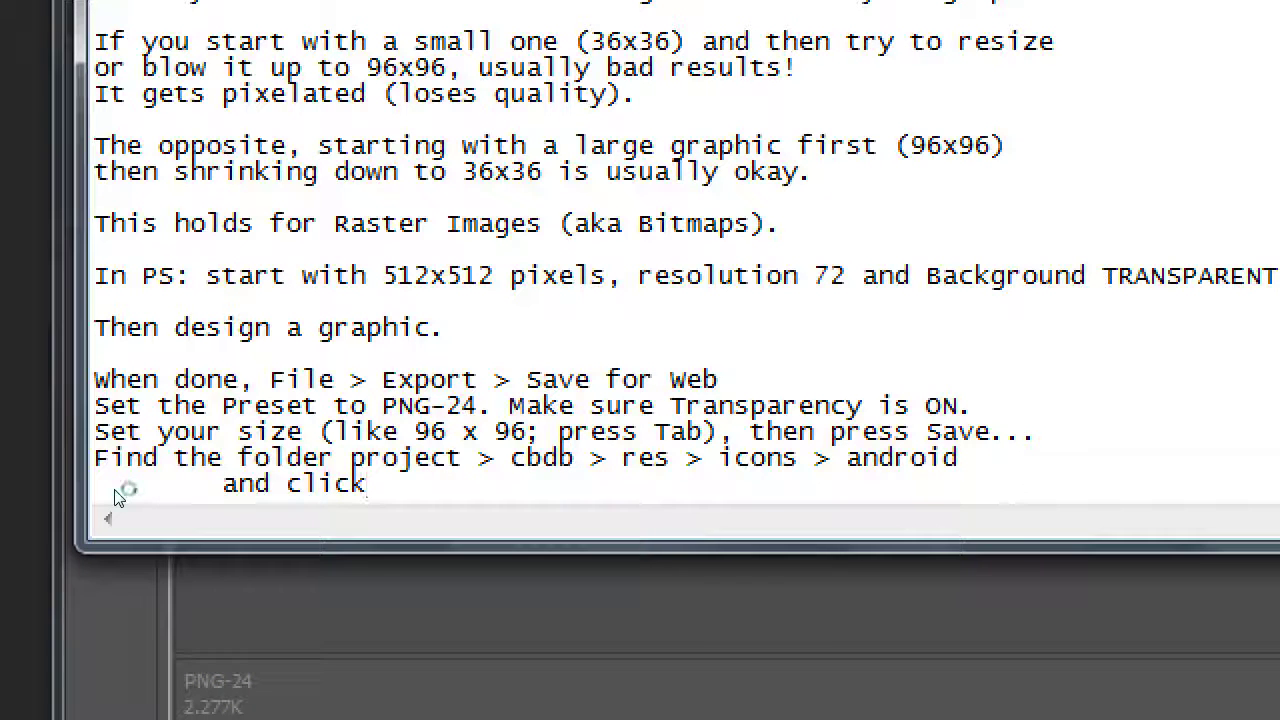
type(", one at a time")
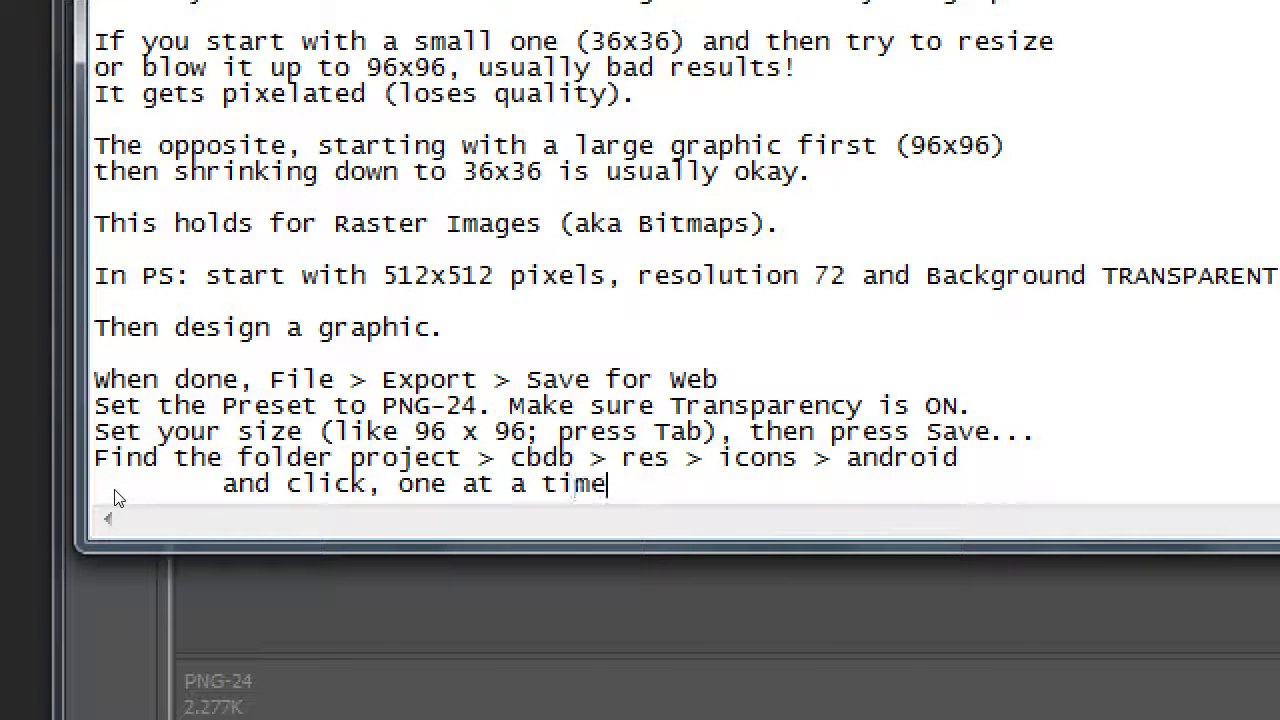
type(", on the name of ")
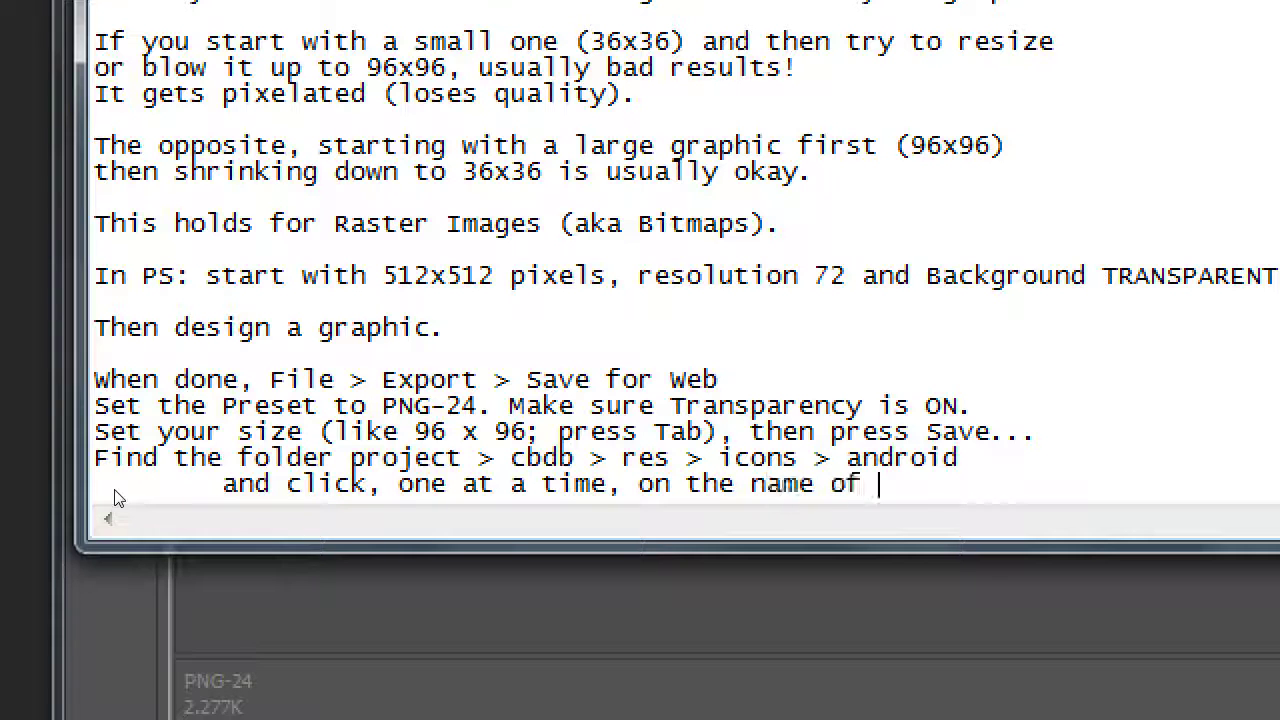
type("the graphic")
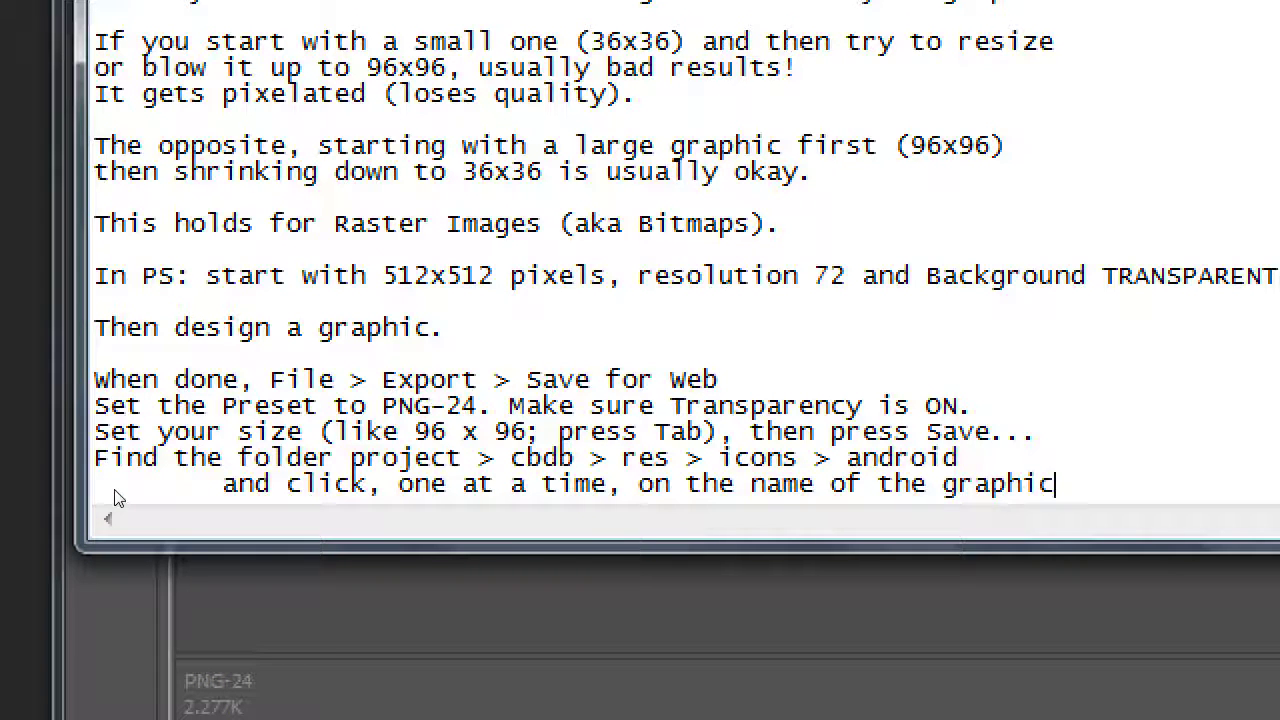
type(" be replaced")
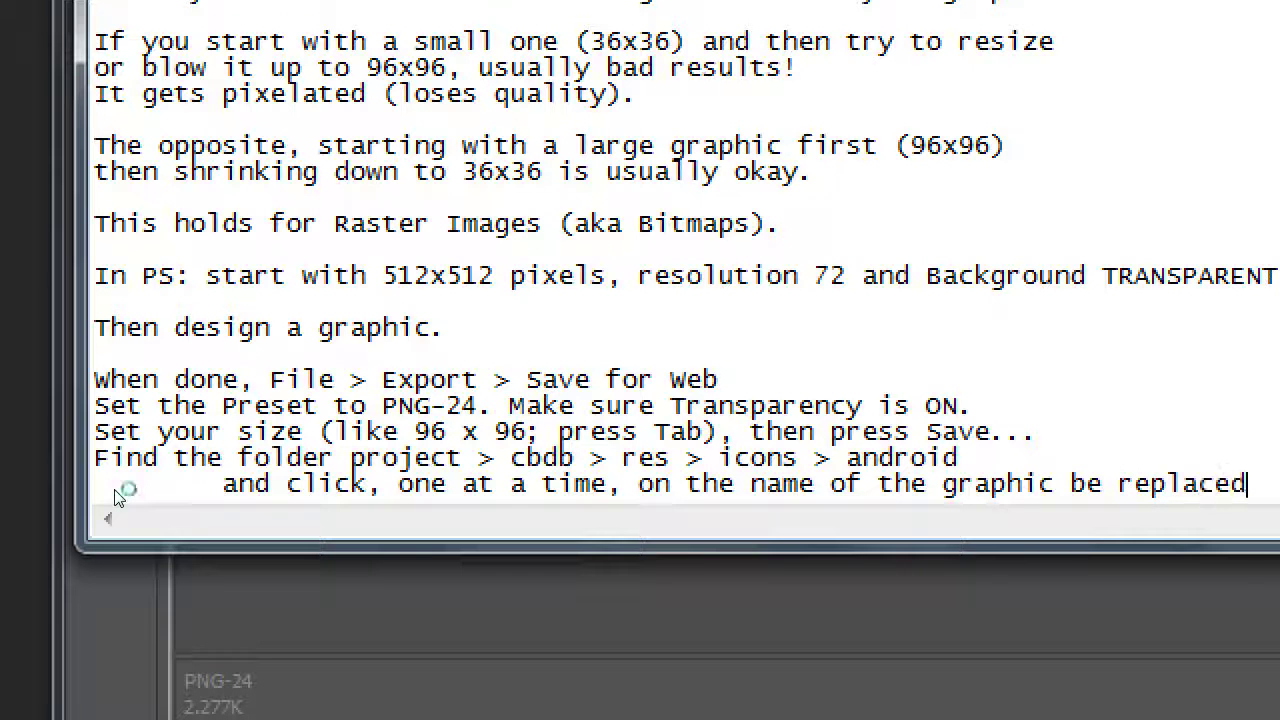
Step: Add the note line "Click save and confirm the replacement"
key("Return")
type("Click sa")
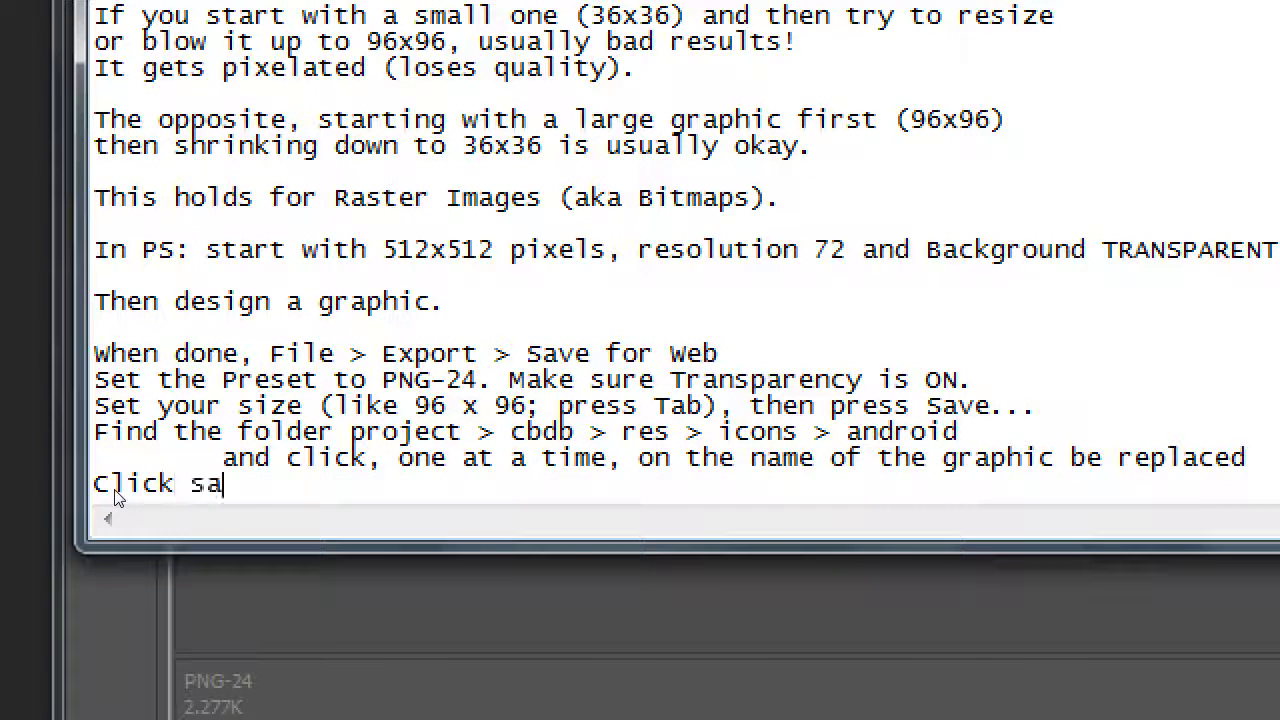
type("ve and confirm")
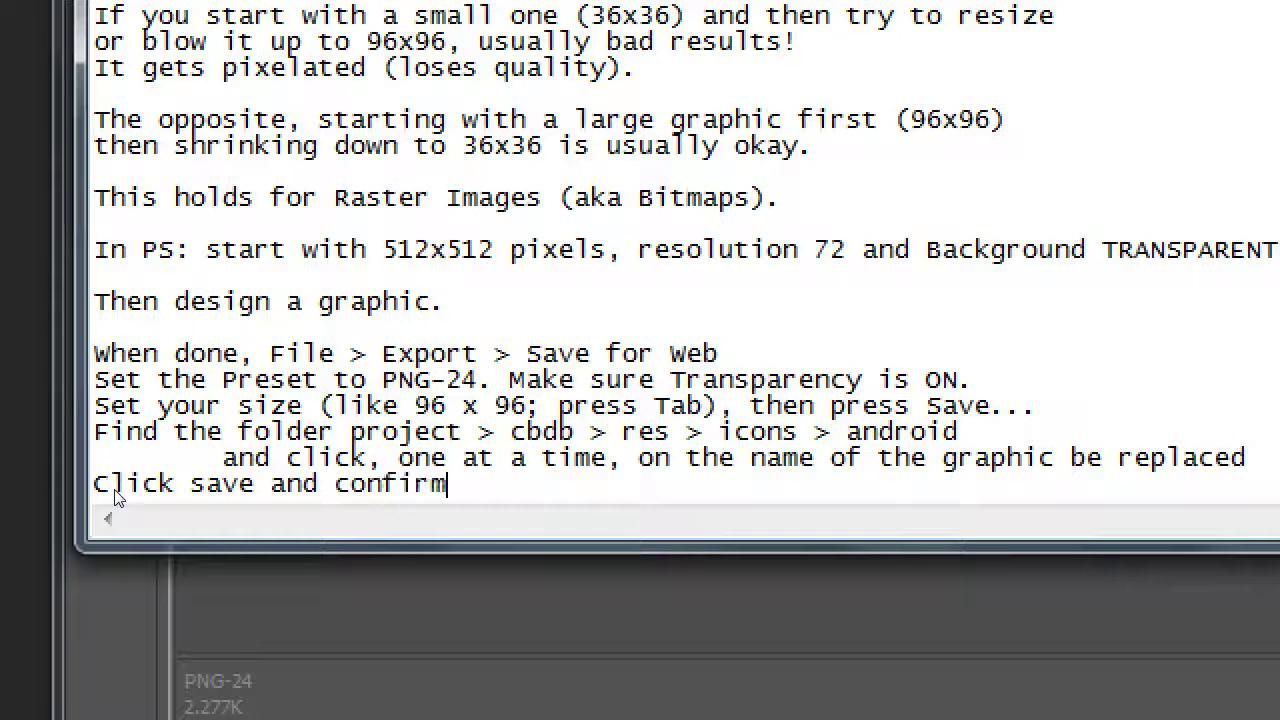
type(" the rep")
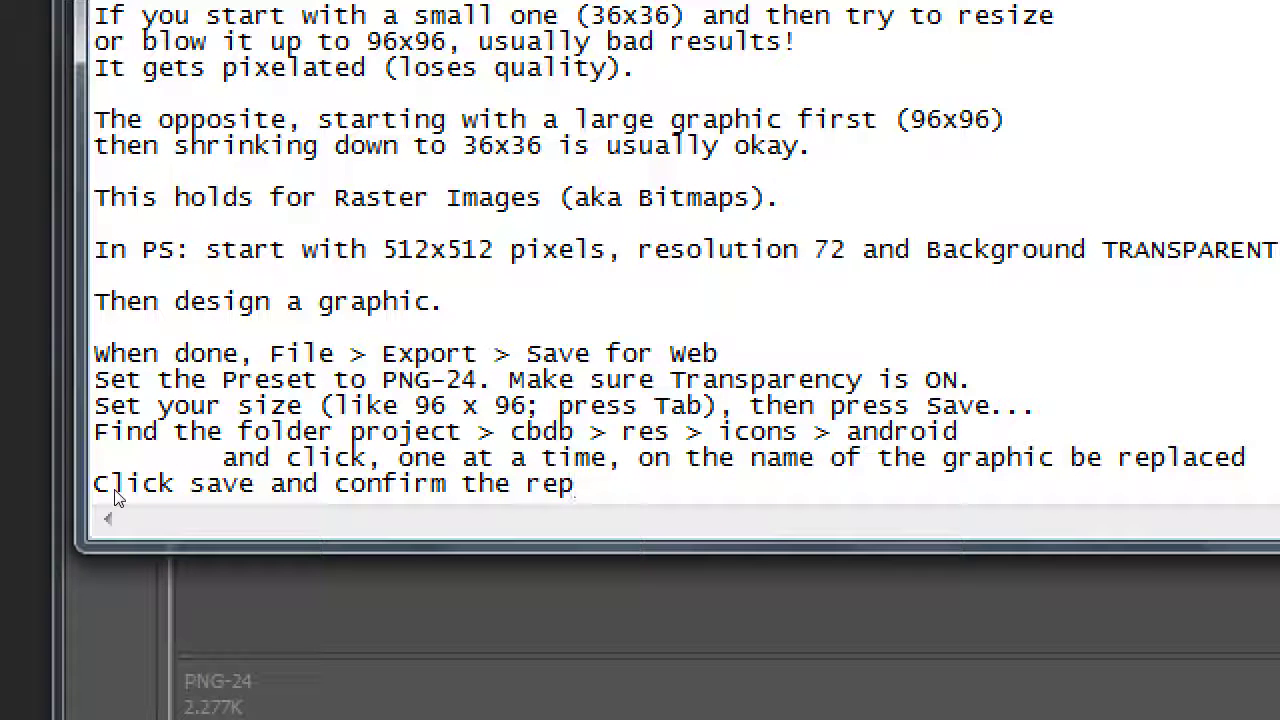
type("lacement")
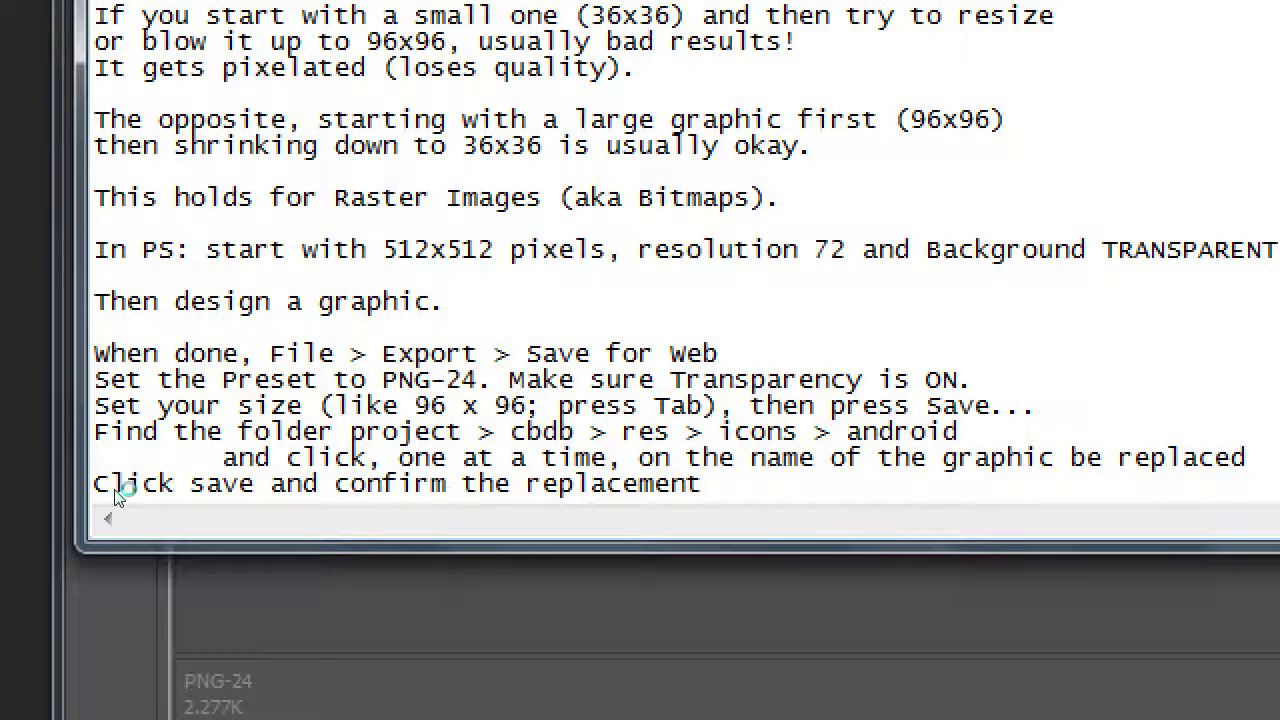
Step: After a blank line, write "Pro tip: at 36x36 and 48x48 you may need to design a version of your"
key("Return")
key("Return")
type("Pro")
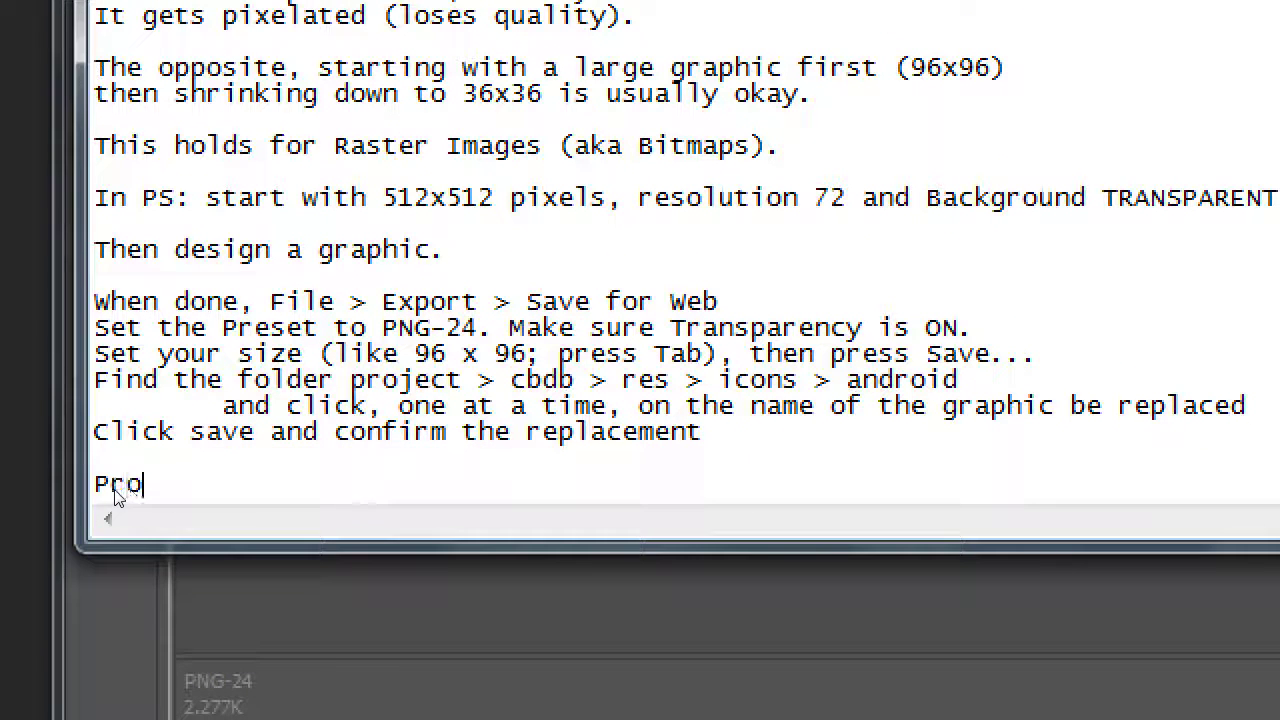
type(" tip: at ")
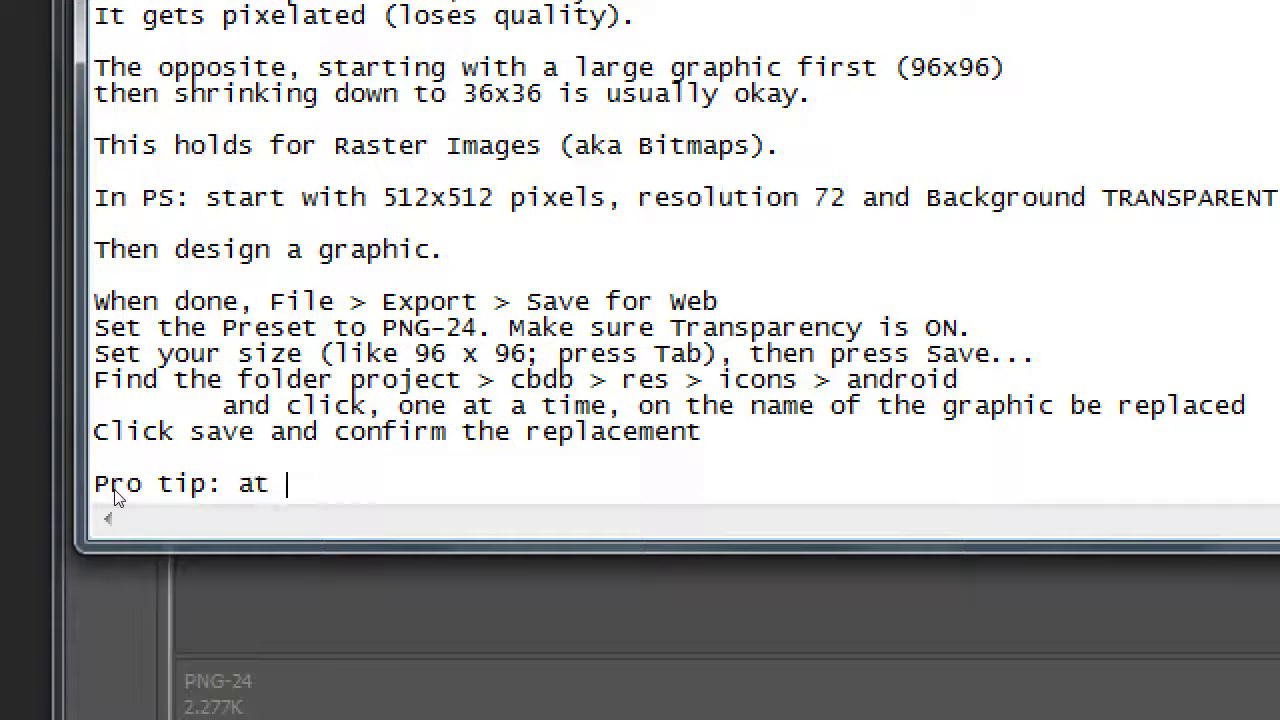
type("36x36 and 48x46")
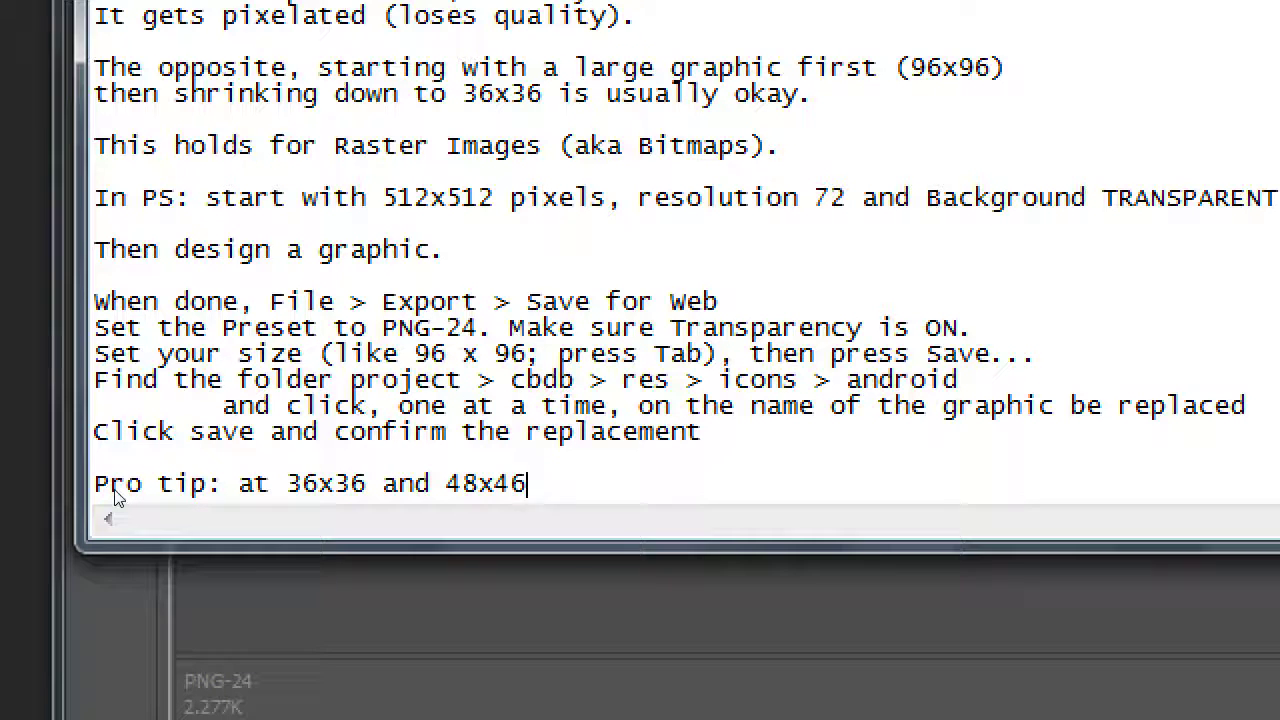
key("BackSpace")
type("8x48 you may need to d")
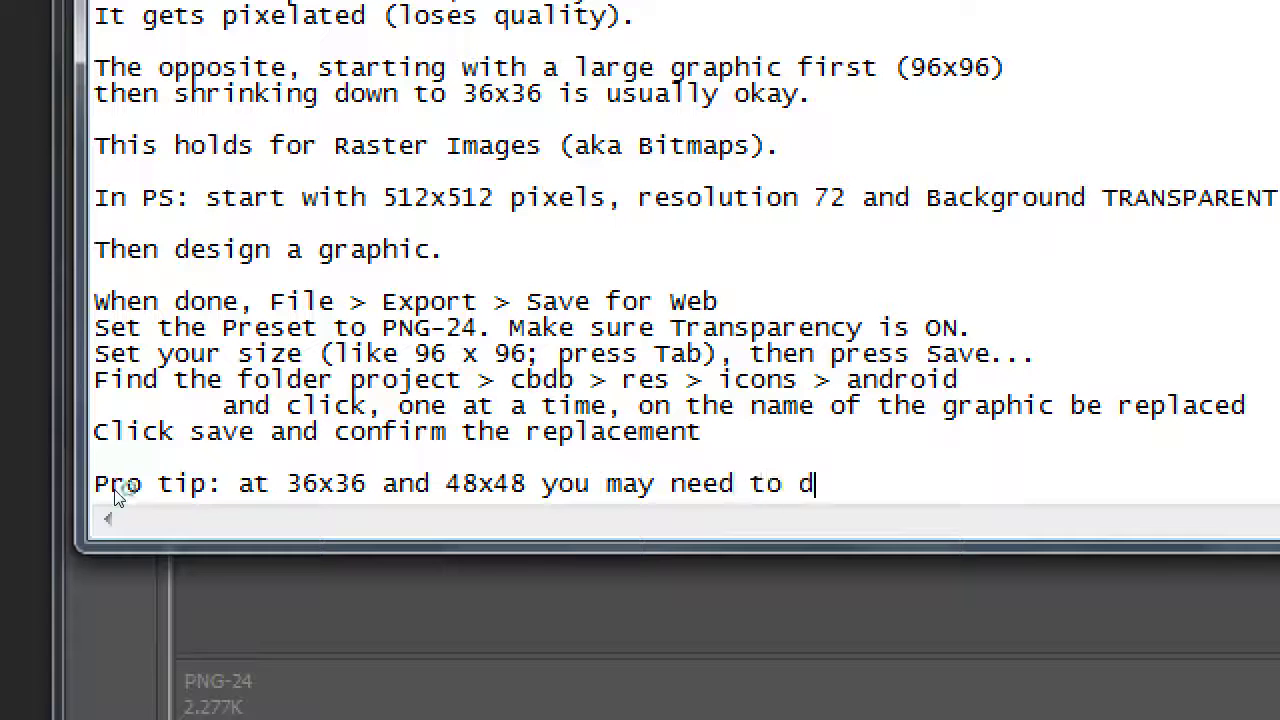
type("esign a version of your")
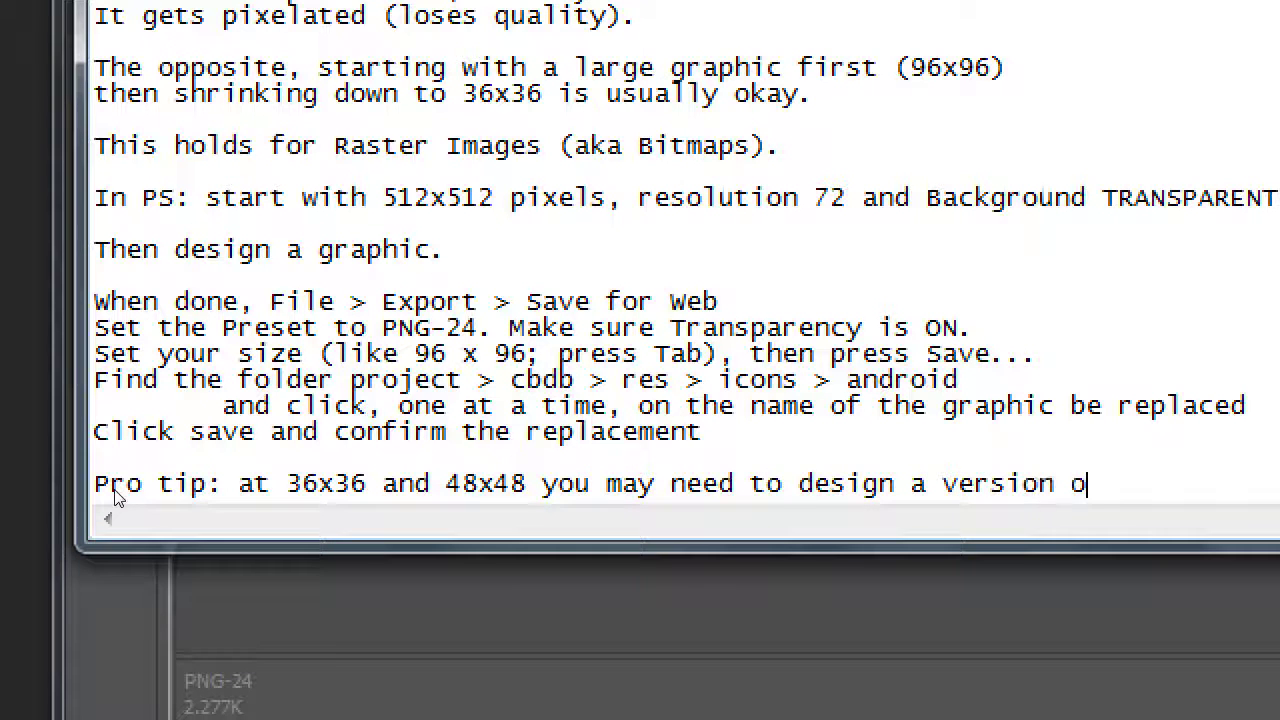
Step: Continue the tip on a new line with "icon that is simpler because it's so small. you'll"
key("Return")
type("icon that is ")
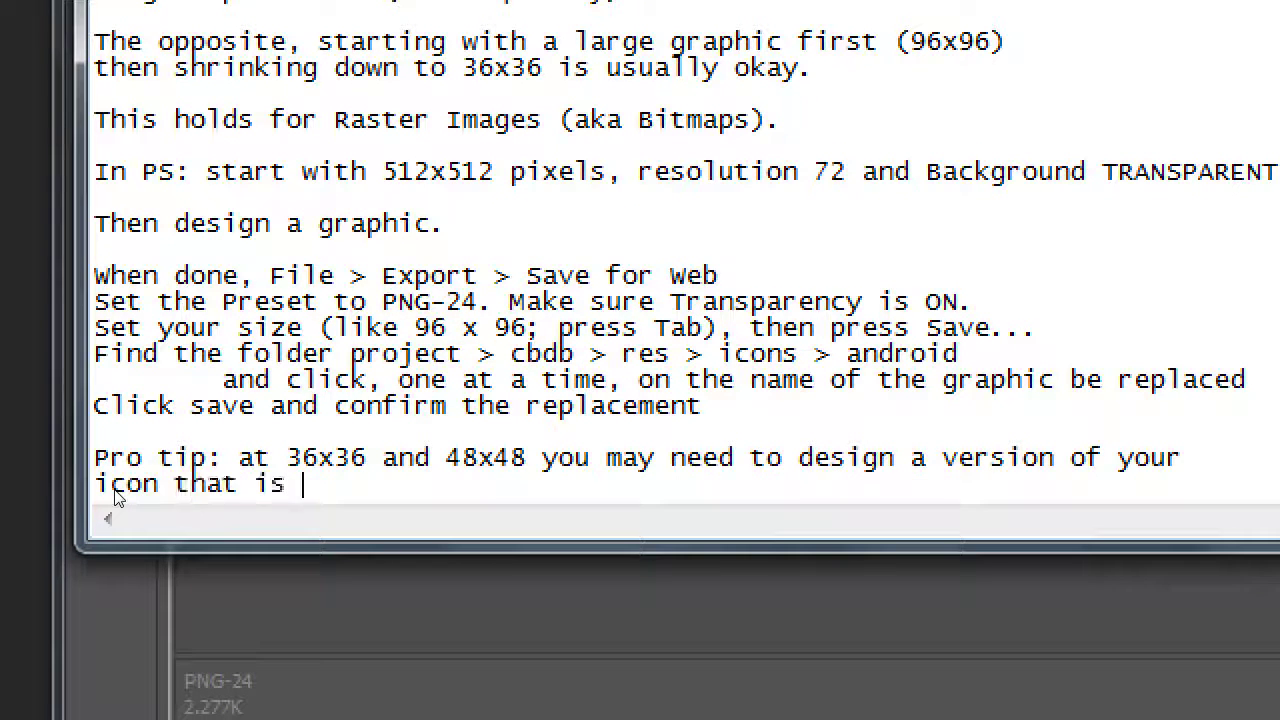
type("simpler,")
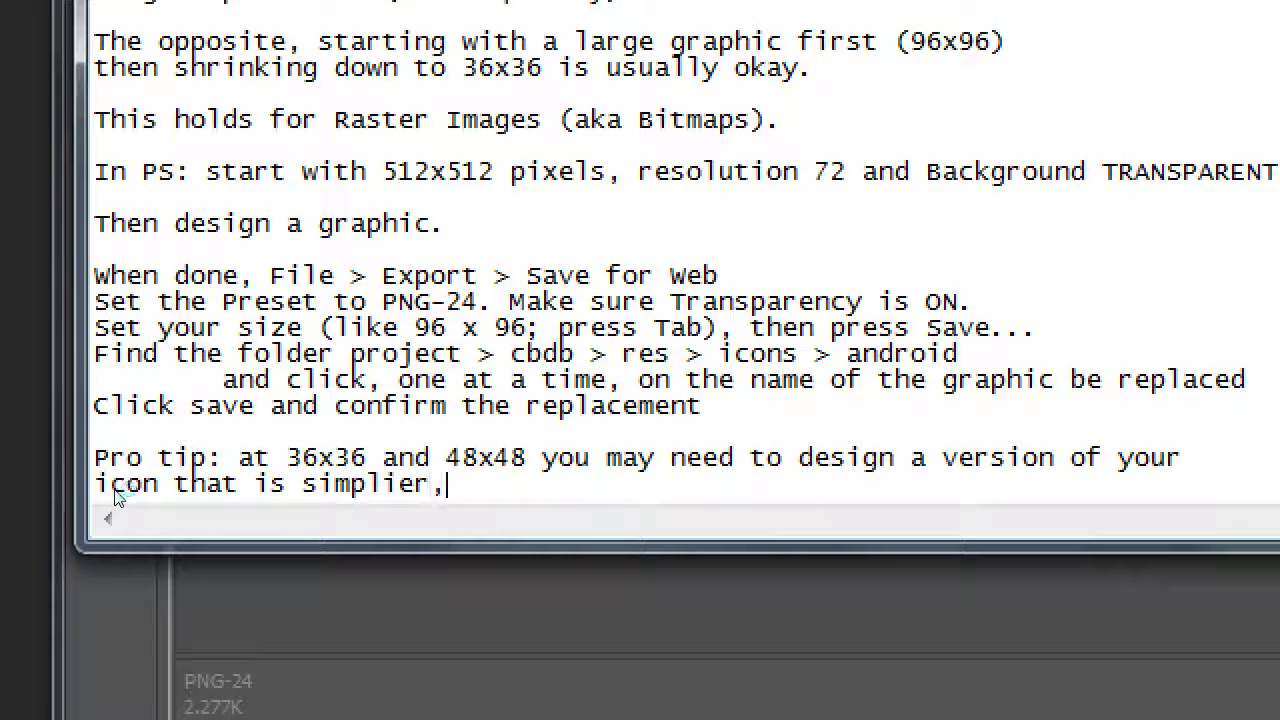
key("BackSpace")
key("BackSpace")
key("BackSpace")
type("i")
key("BackSpace")
type("er bec")
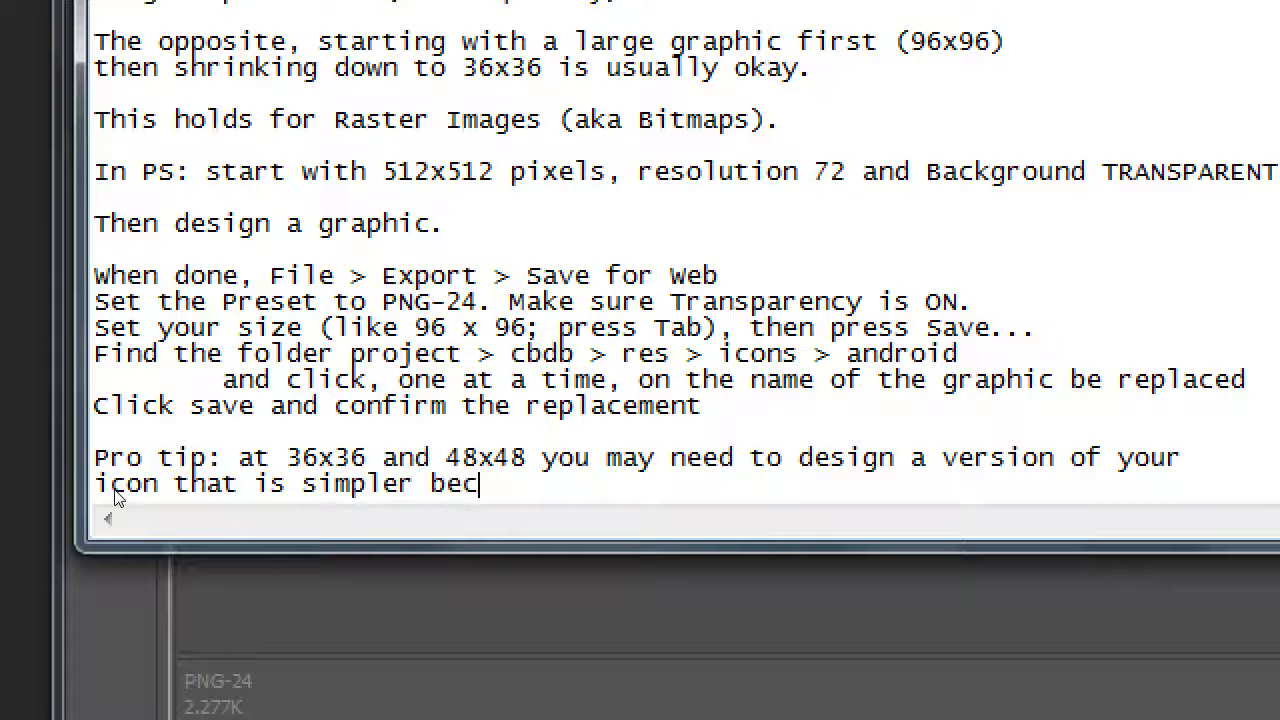
type("ause it's so sm")
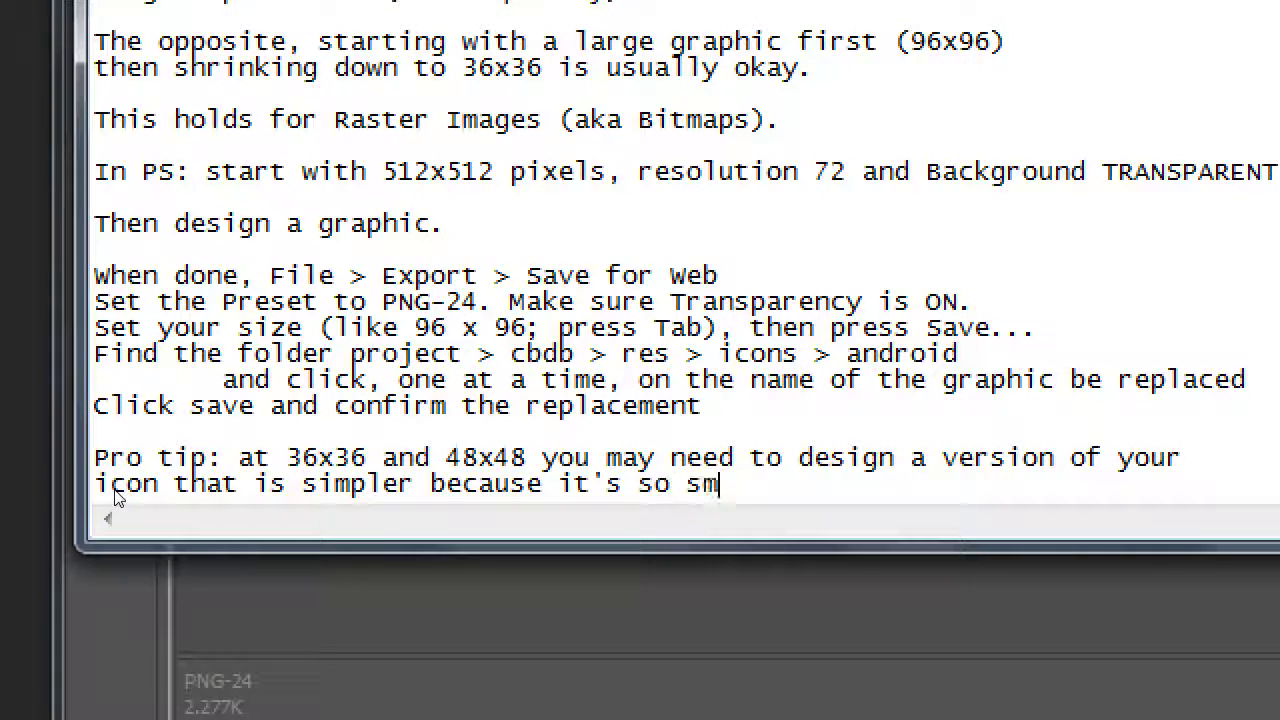
type("all. you'll")
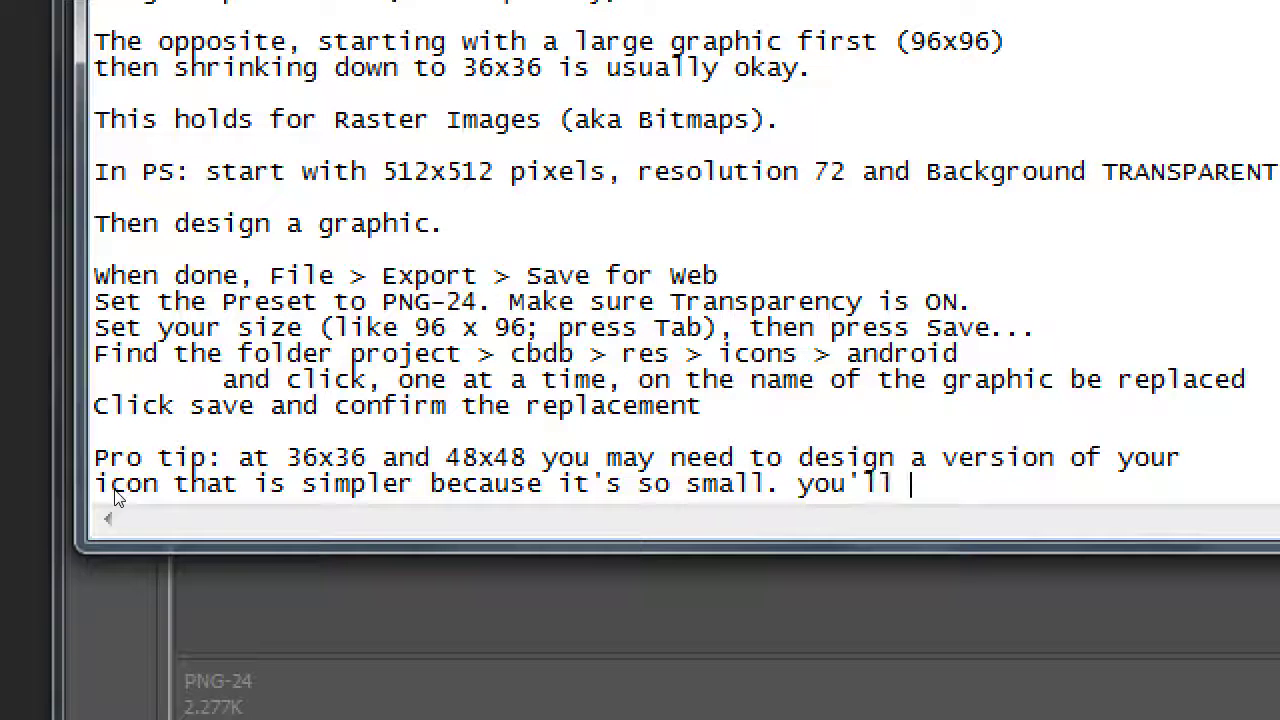
Step: Change the tip's ending "you'll" to "you won't have as much" and finish it on a new line with "space for detail."
key("BackSpace")
key("BackSpace")
key("BackSpace")
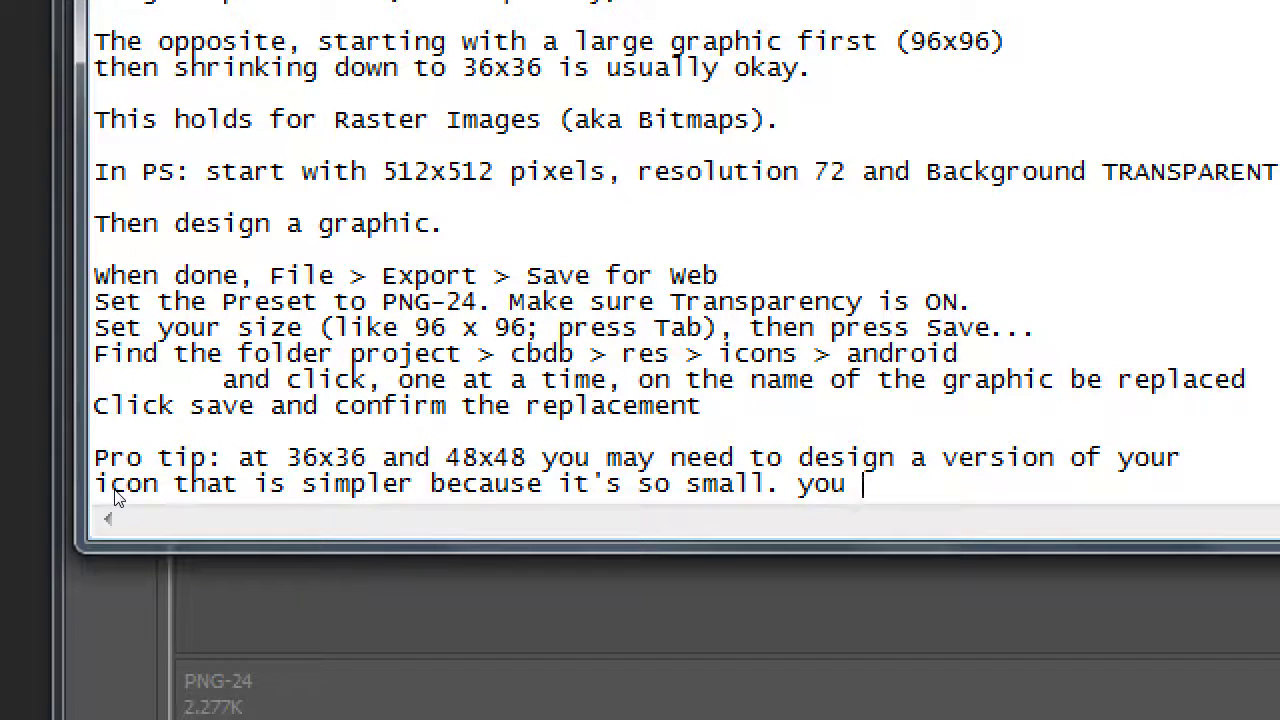
type("won't have as m")
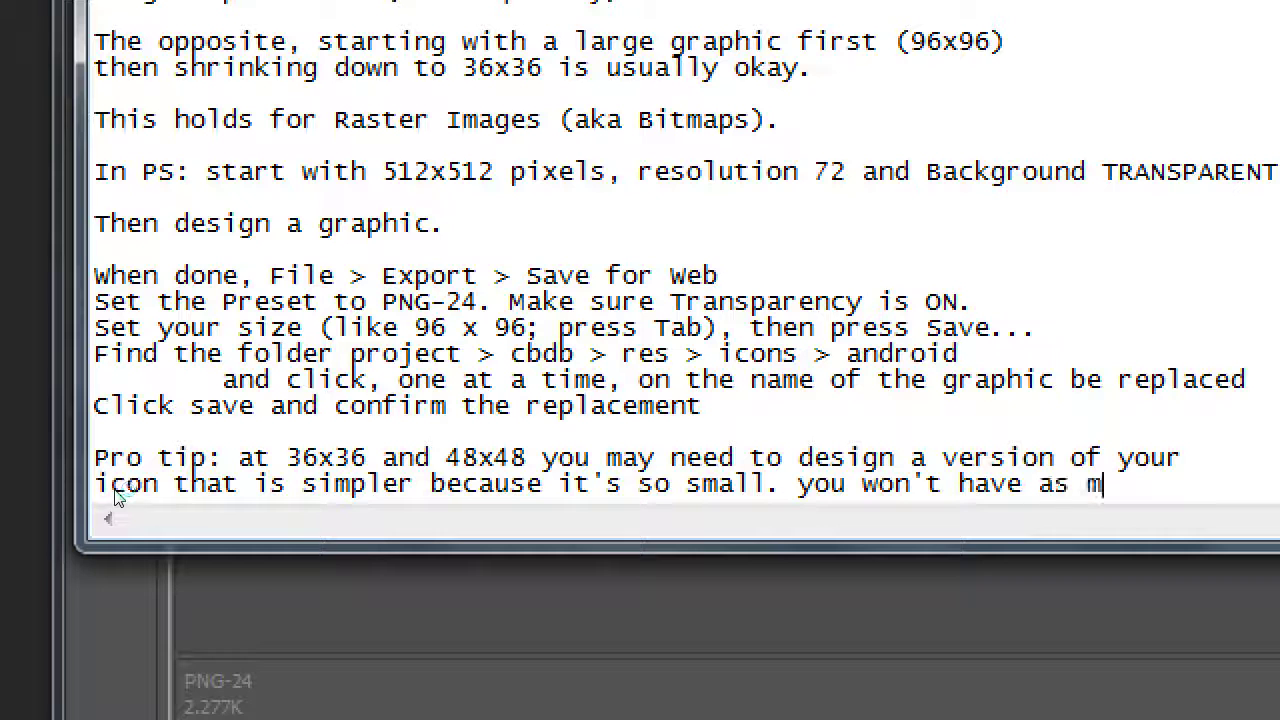
type("uch")
key("Return")
type("space for det")
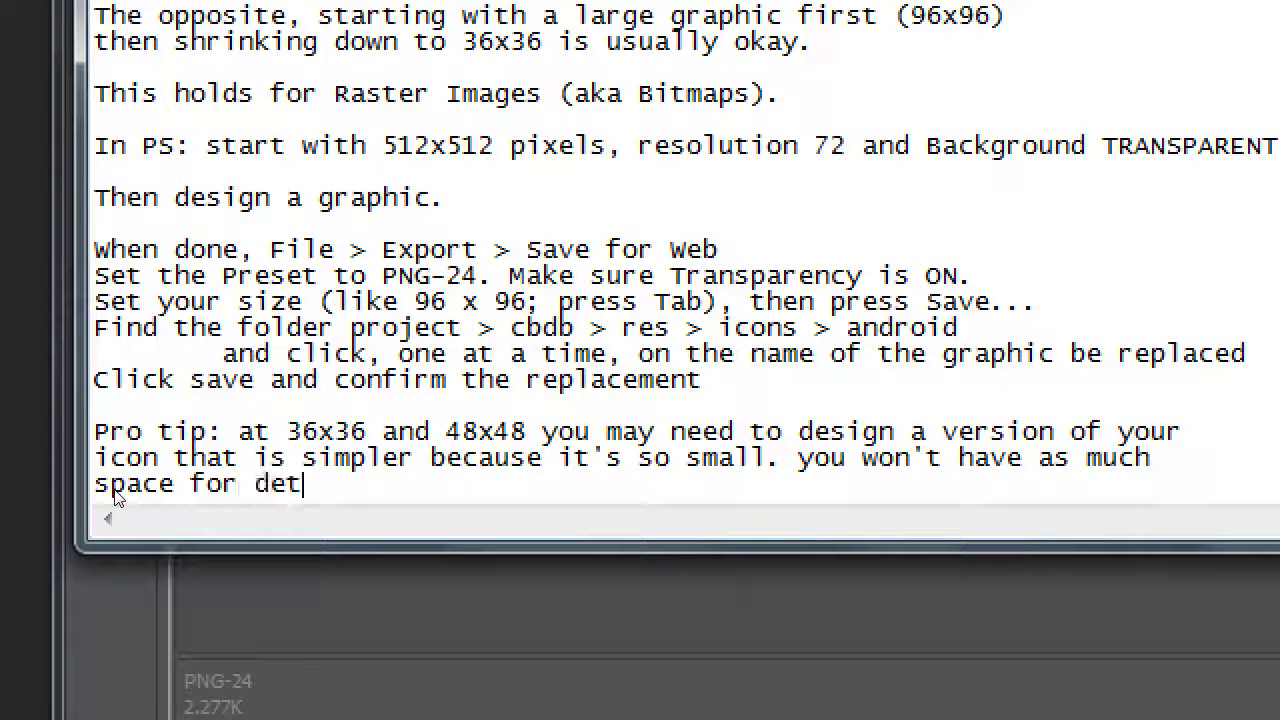
type("ail.")
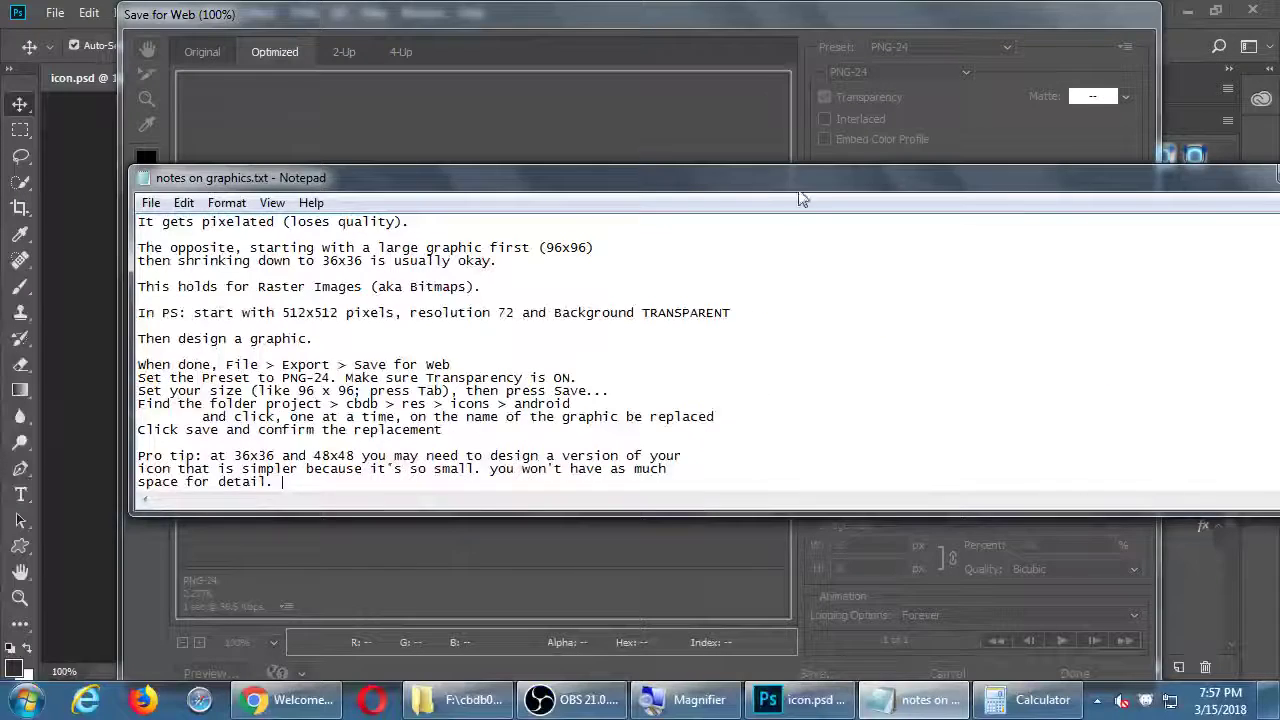
Step: Switch back to Photoshop and close the Save for Web dialog, keeping its settings without exporting
left_click(720, 48)
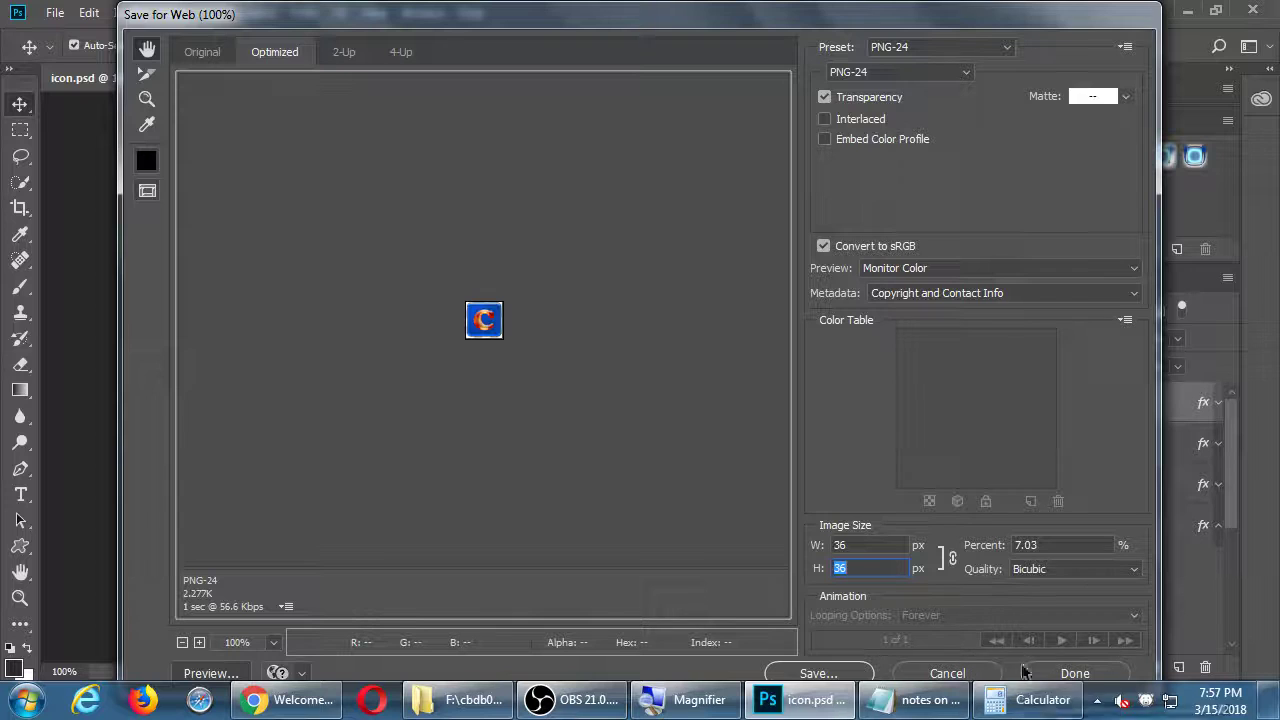
left_click(1045, 673)
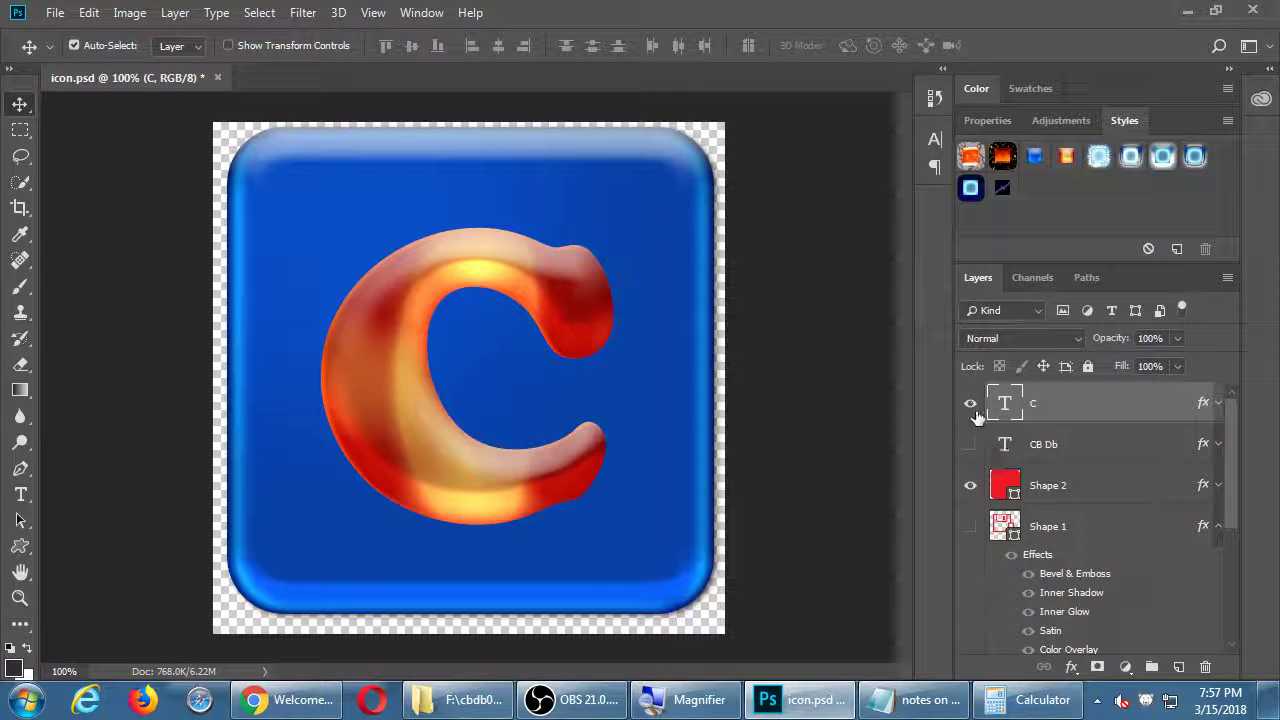
Step: Hide the C text layer, show the CB Db text layer, and save icon.psd
left_click(970, 403)
left_click(970, 444)
key("ctrl+s")
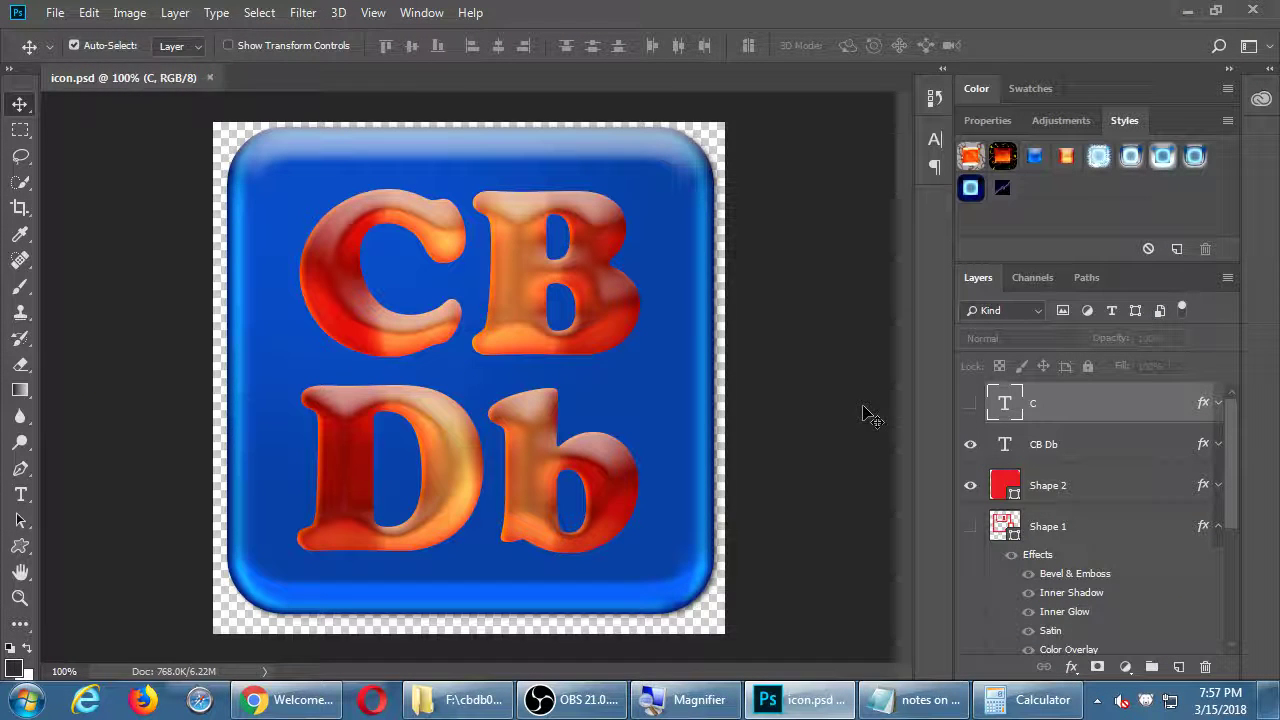
Step: Export the icon as a transparent PNG-24 at 36 × 36 px, replacing icon-36-ldpi.png in the android folder
key("ctrl+alt+shift+s")
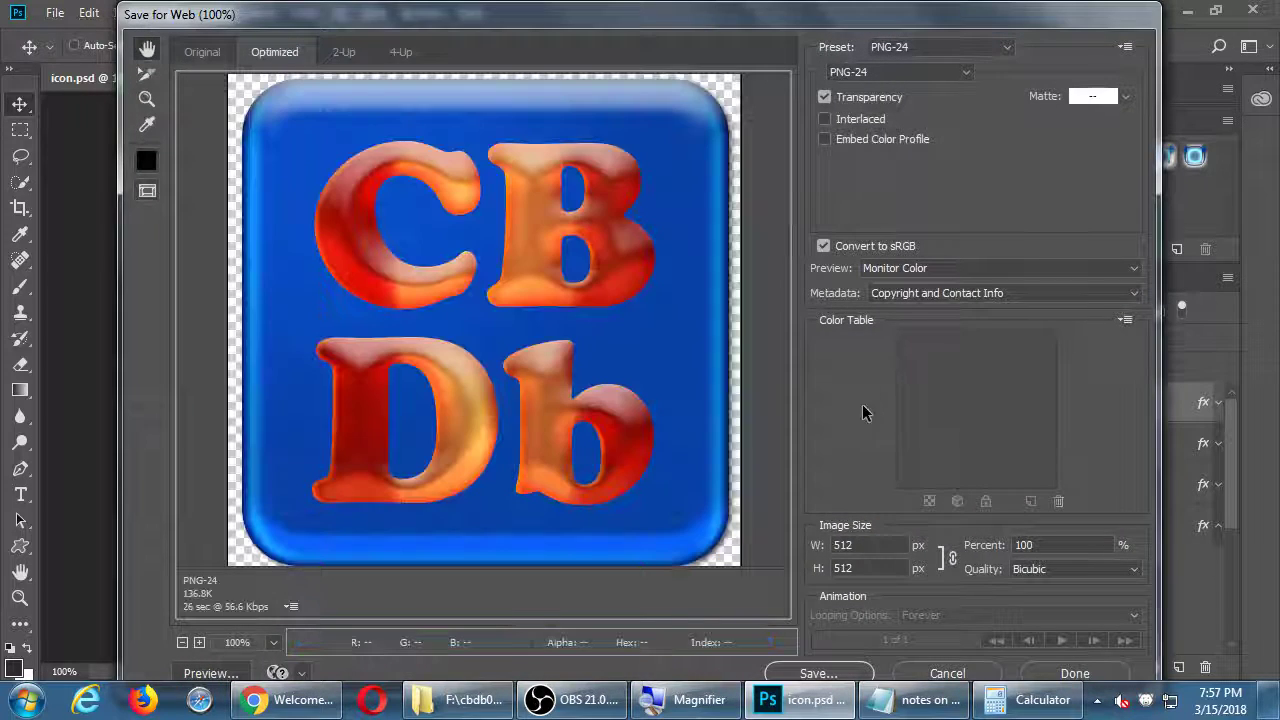
double_click(872, 545)
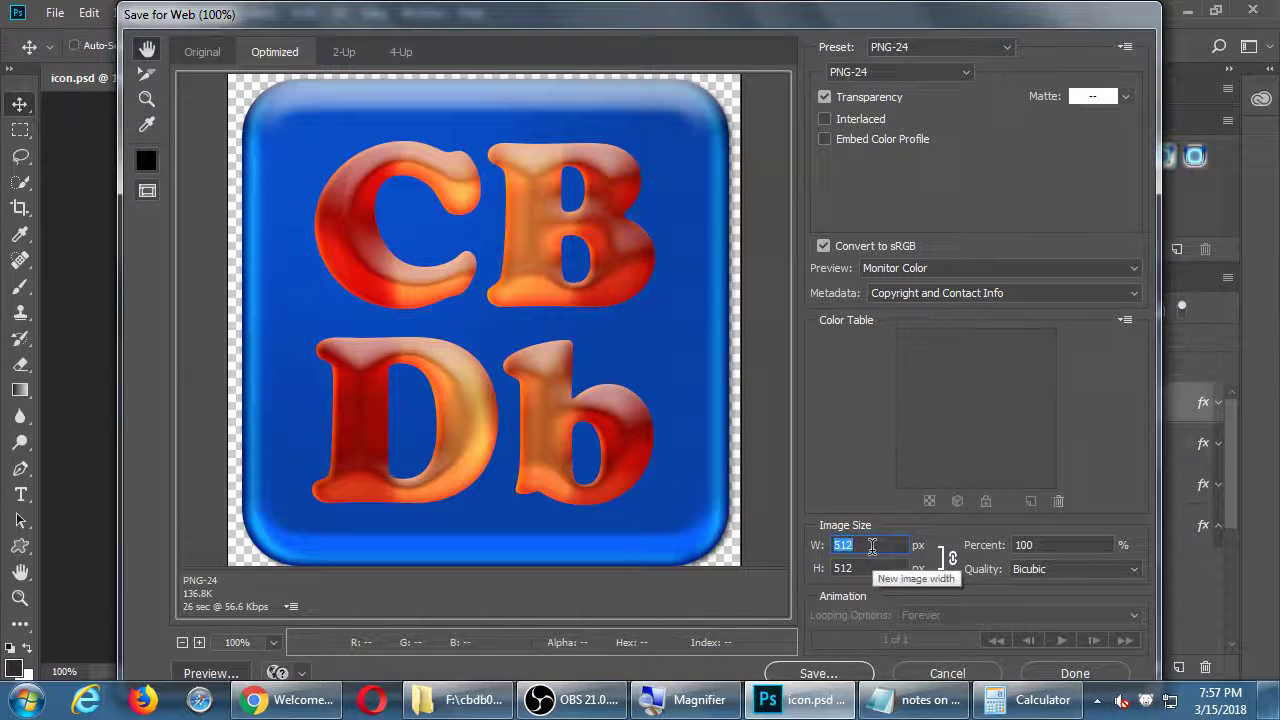
type("36")
key("Tab")
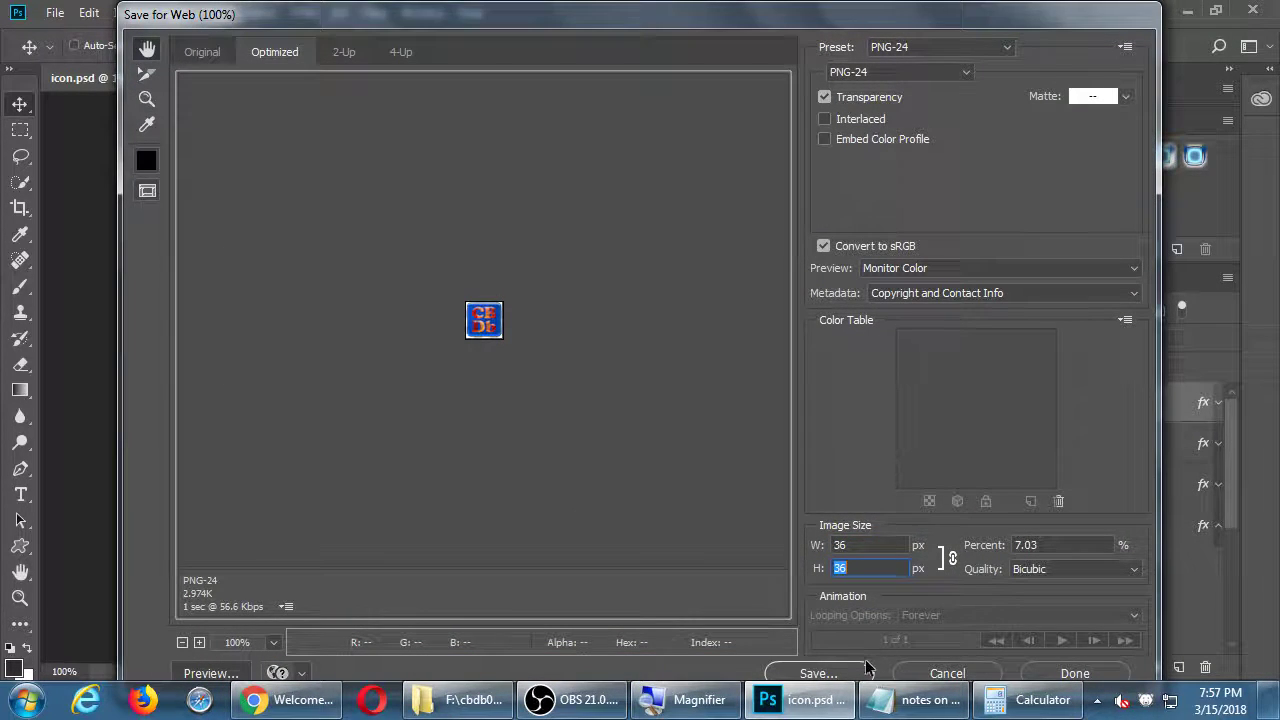
left_click(836, 675)
double_click(405, 213)
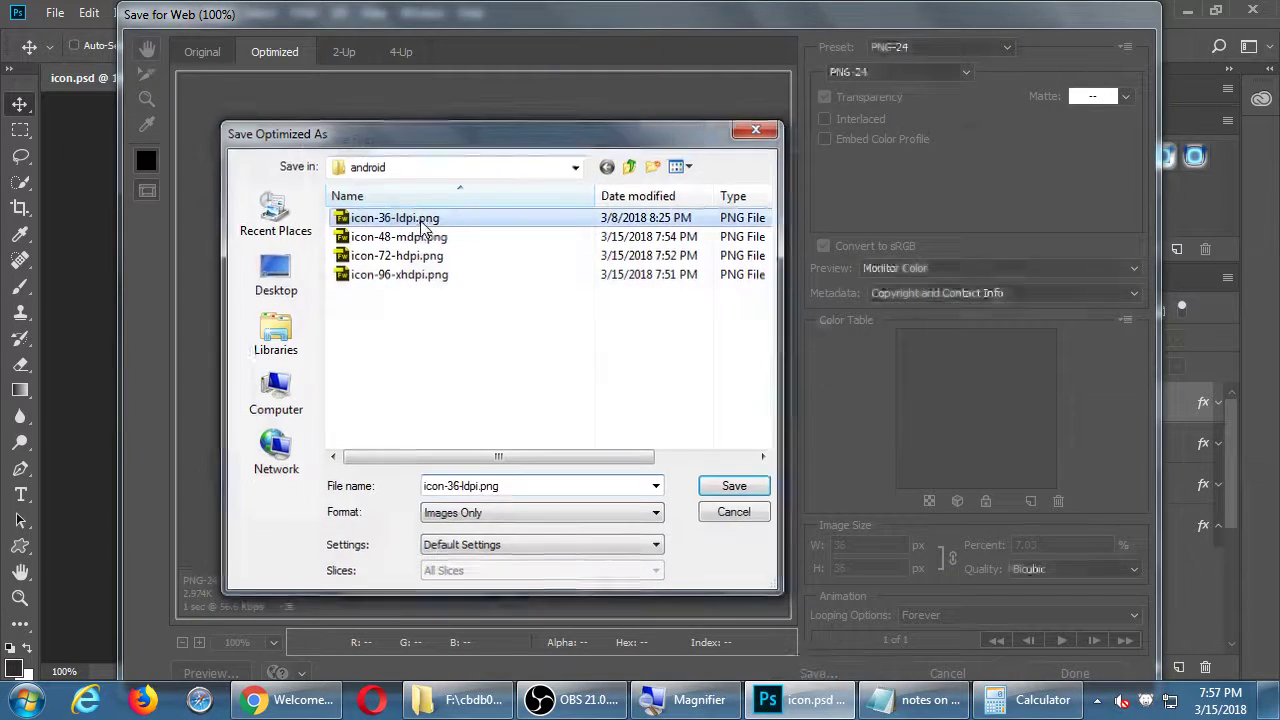
left_click(786, 403)
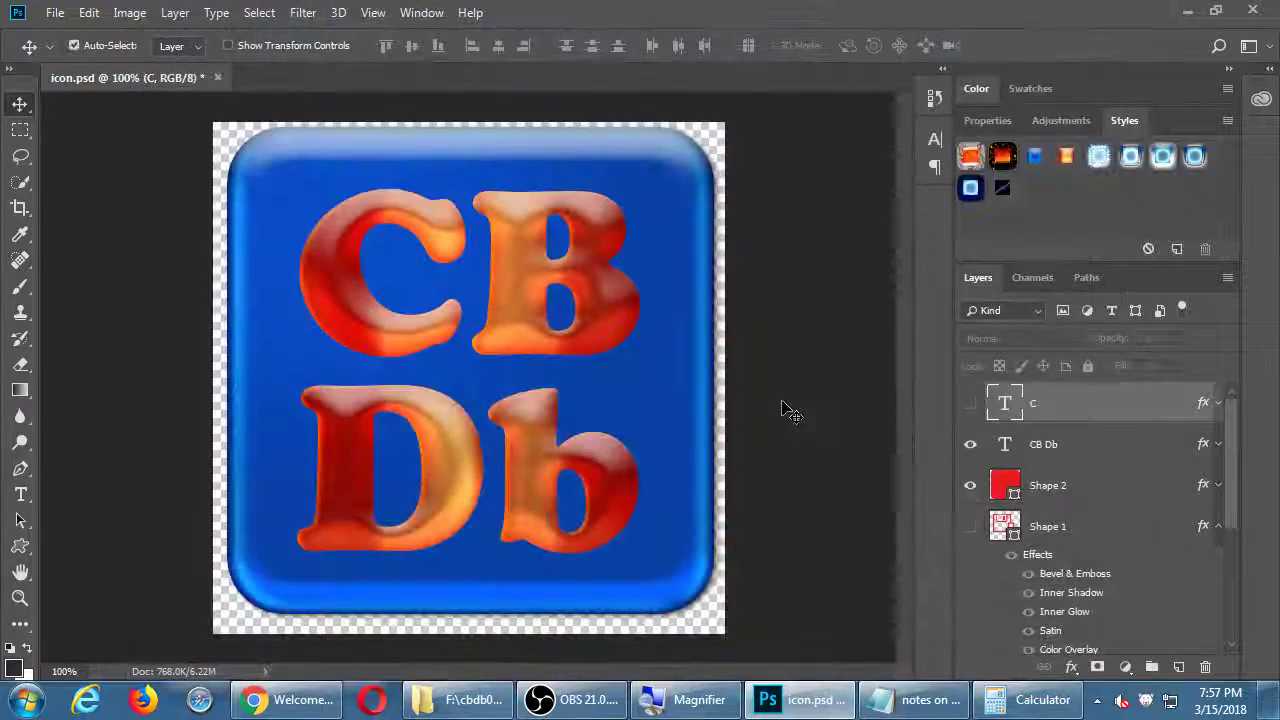
Step: In the project's android icons folder, check the files' modified dates in Details view, then switch back to icon thumbnails
left_click(462, 700)
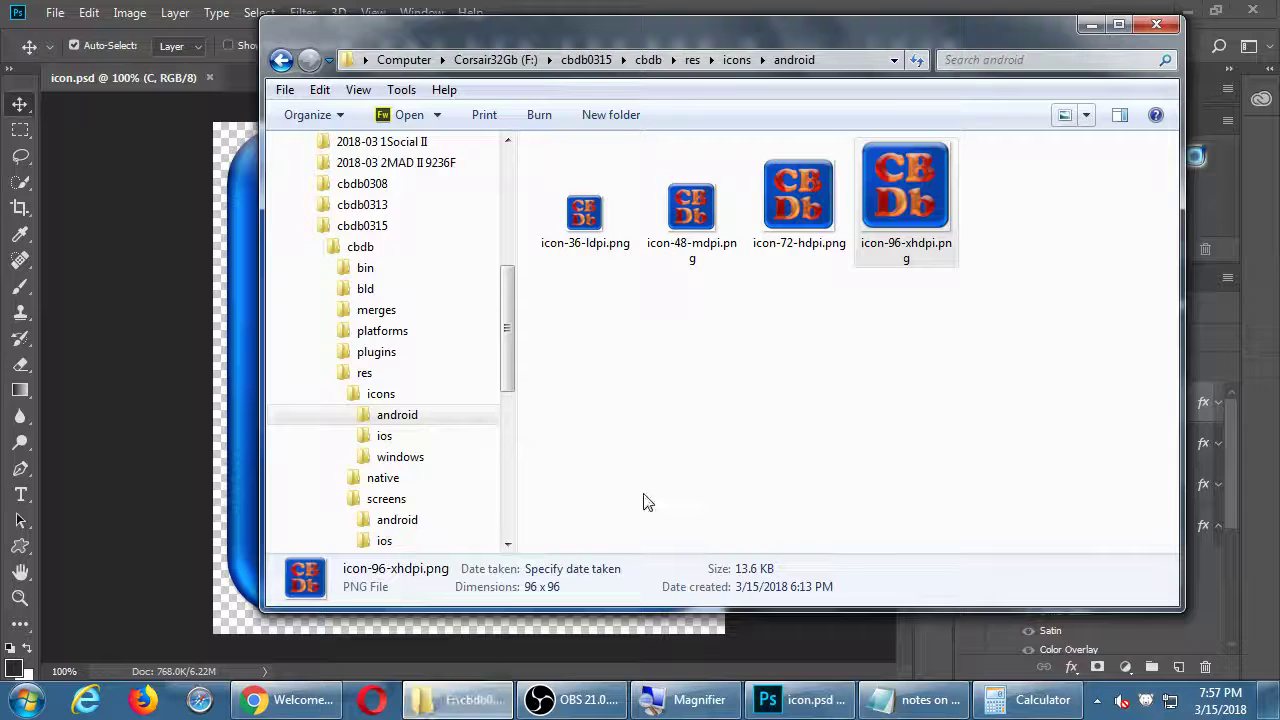
left_click(1087, 115)
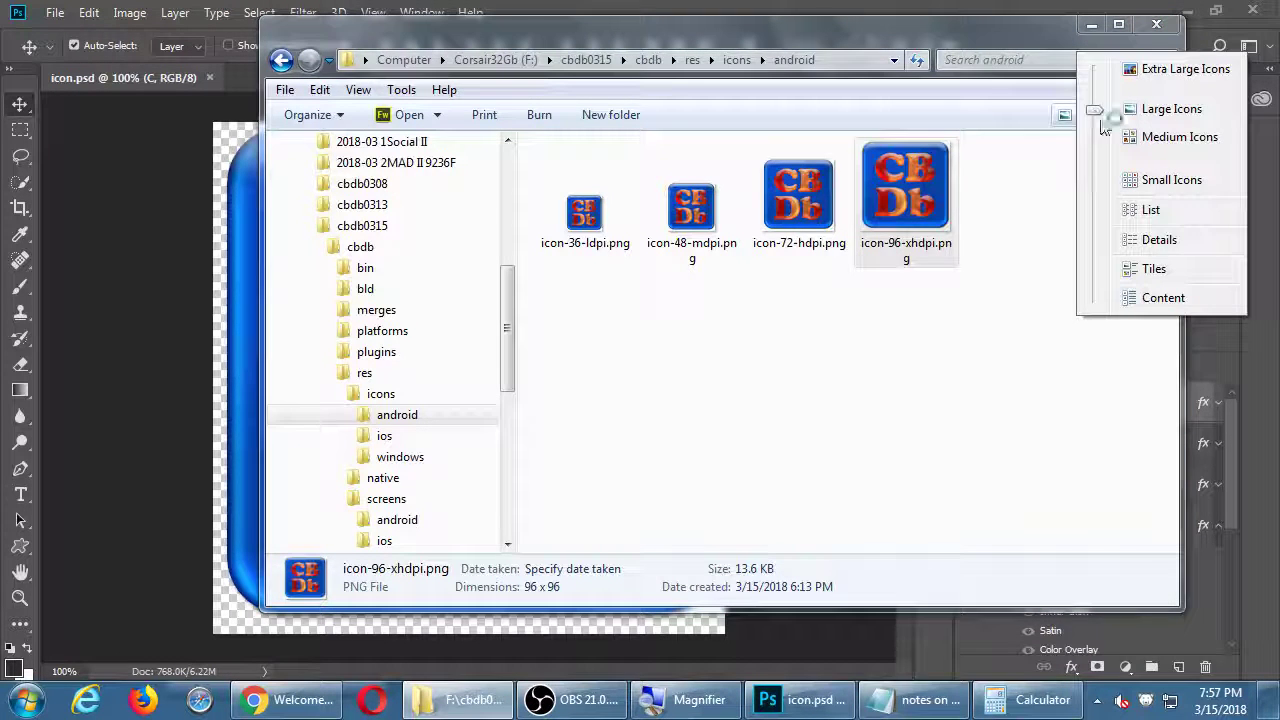
left_click(1145, 240)
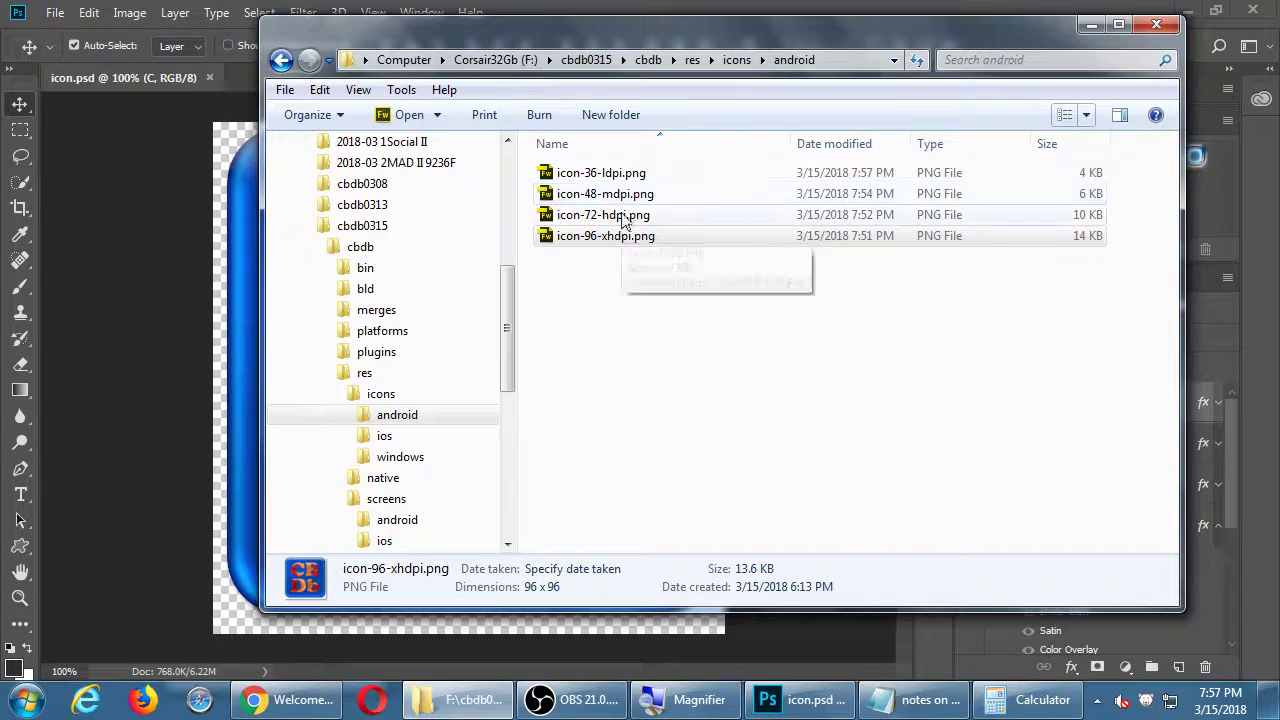
left_click(573, 180)
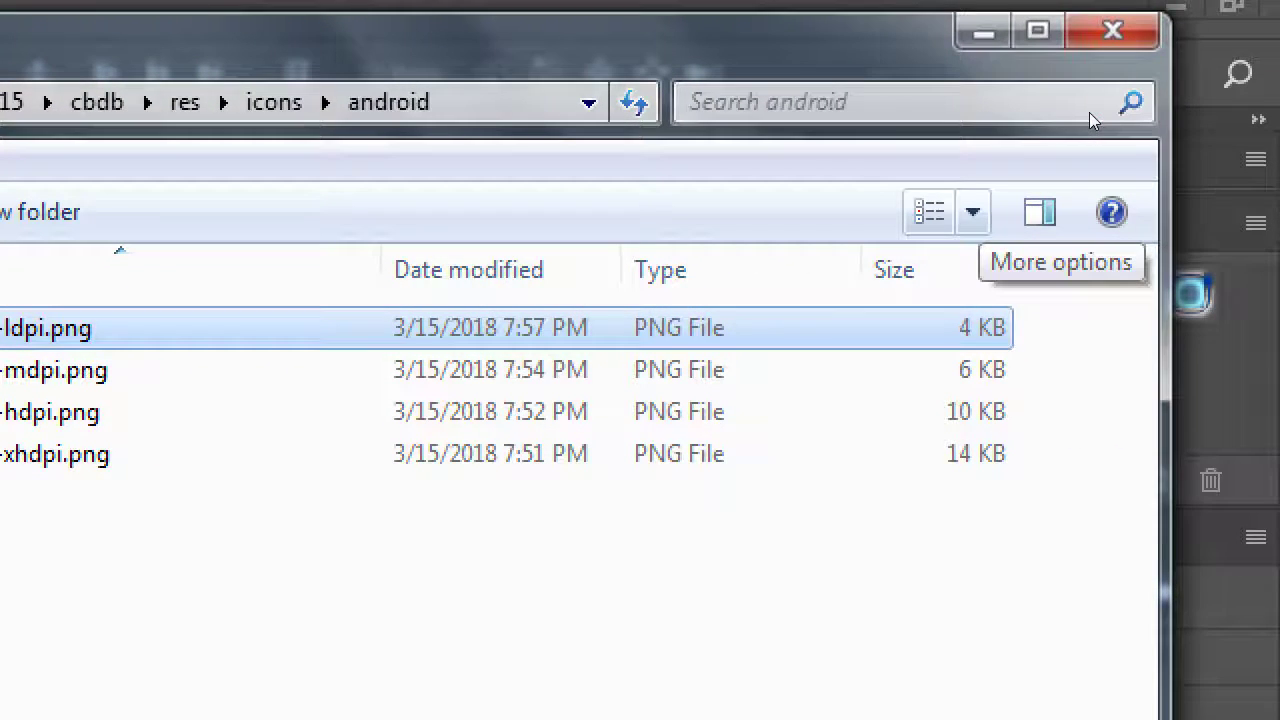
left_click(972, 212)
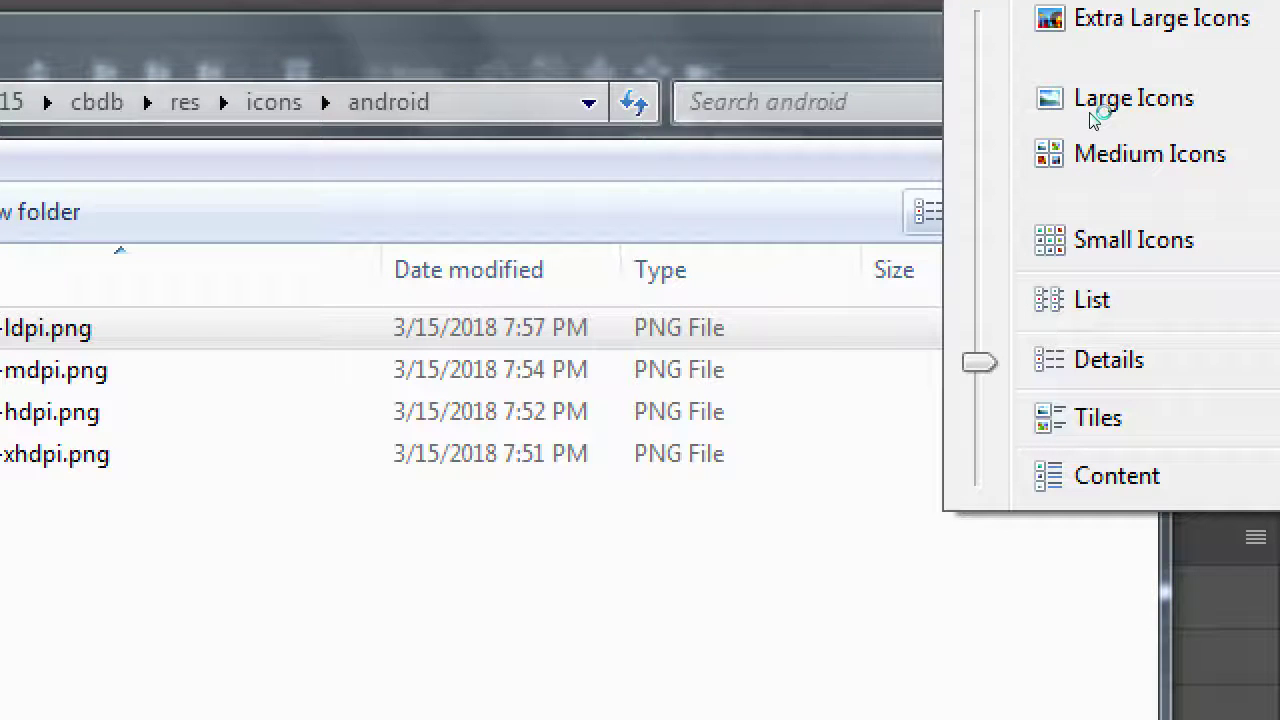
left_click(1197, 74)
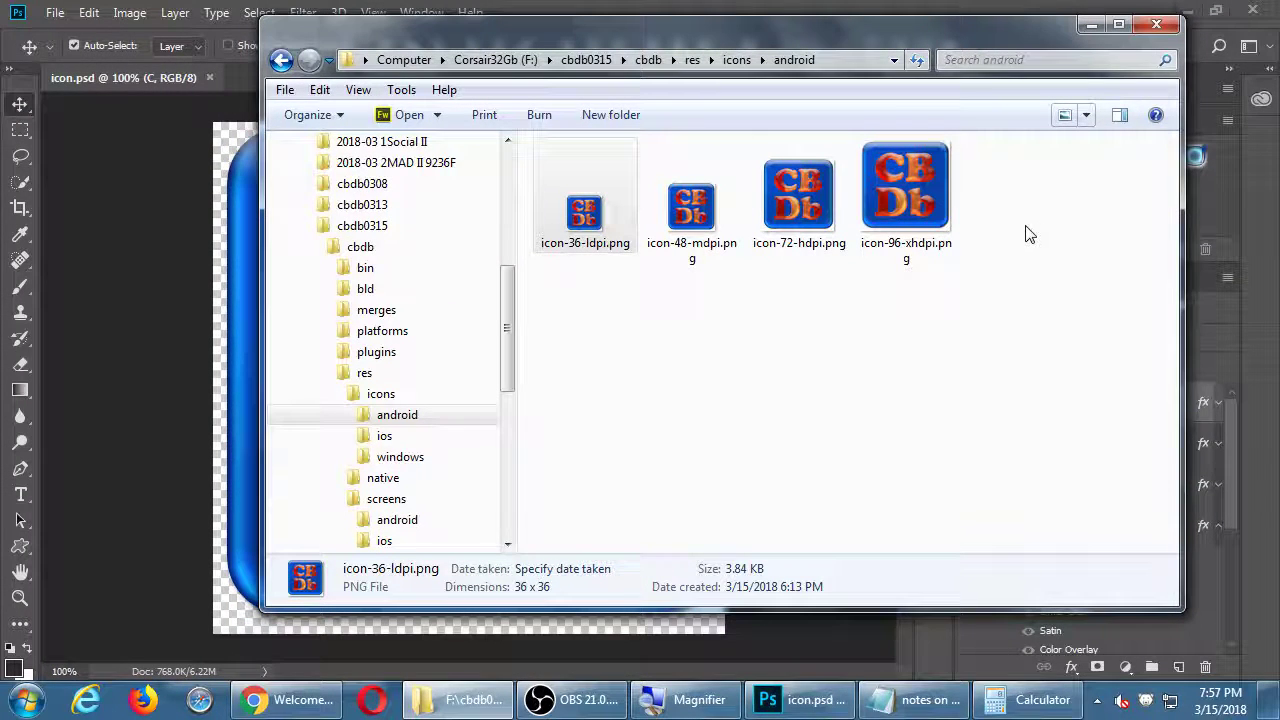
Step: Inspect the dimensions of the 96, 72, 48 and 36 px icon files one by one
left_click(929, 202)
left_click(820, 228)
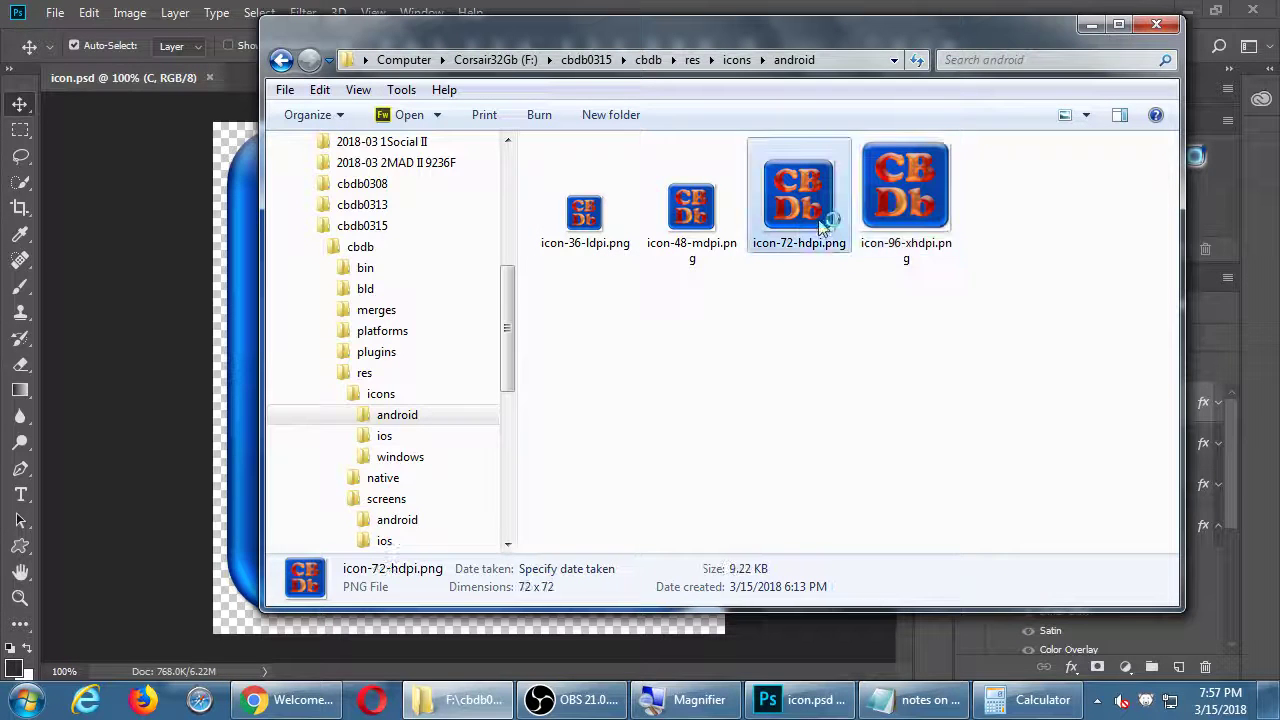
left_click(695, 225)
left_click(588, 221)
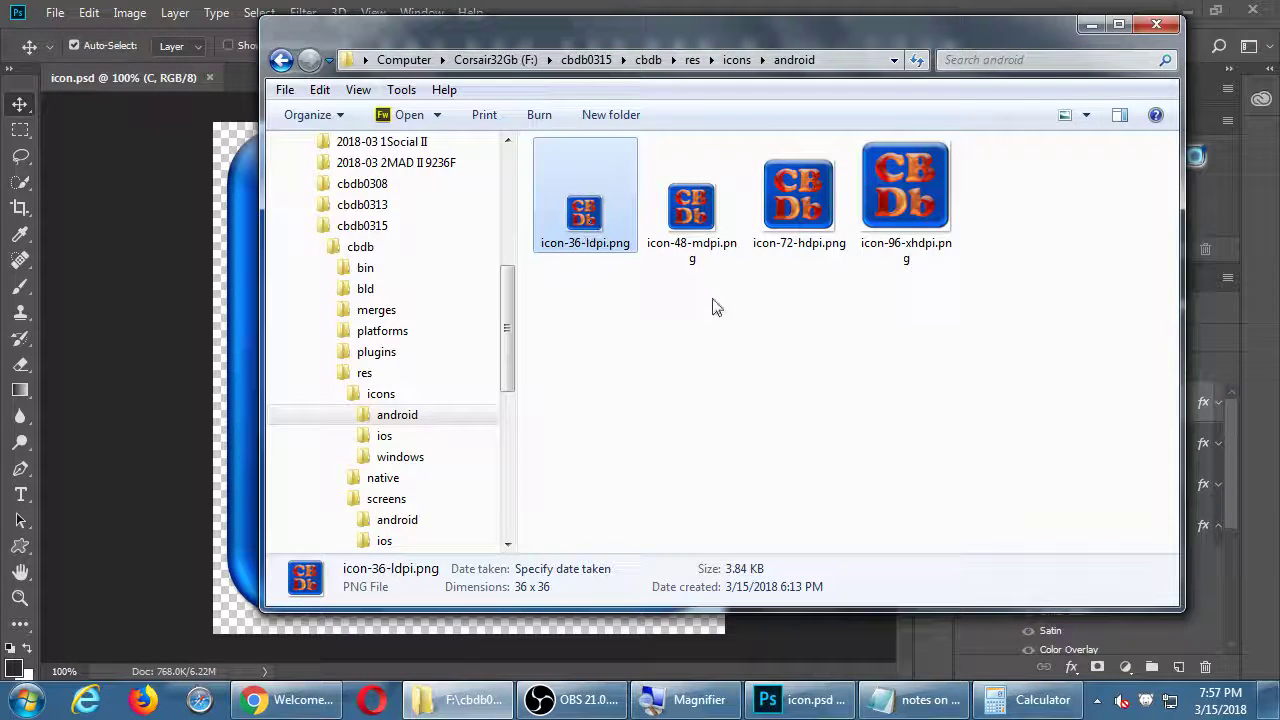
left_click(755, 331)
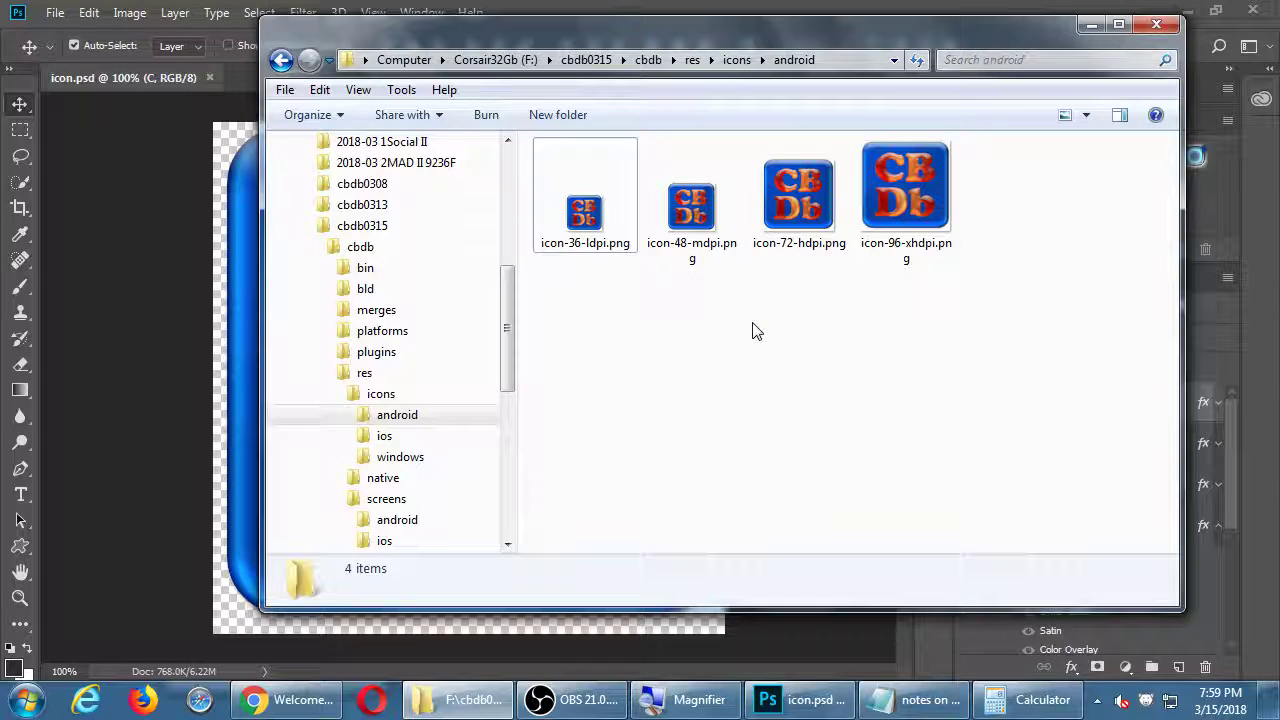
Step: Close the Chrome windows and launch Visual Studio 2017 from the desktop
right_click(250, 700)
left_click(300, 660)
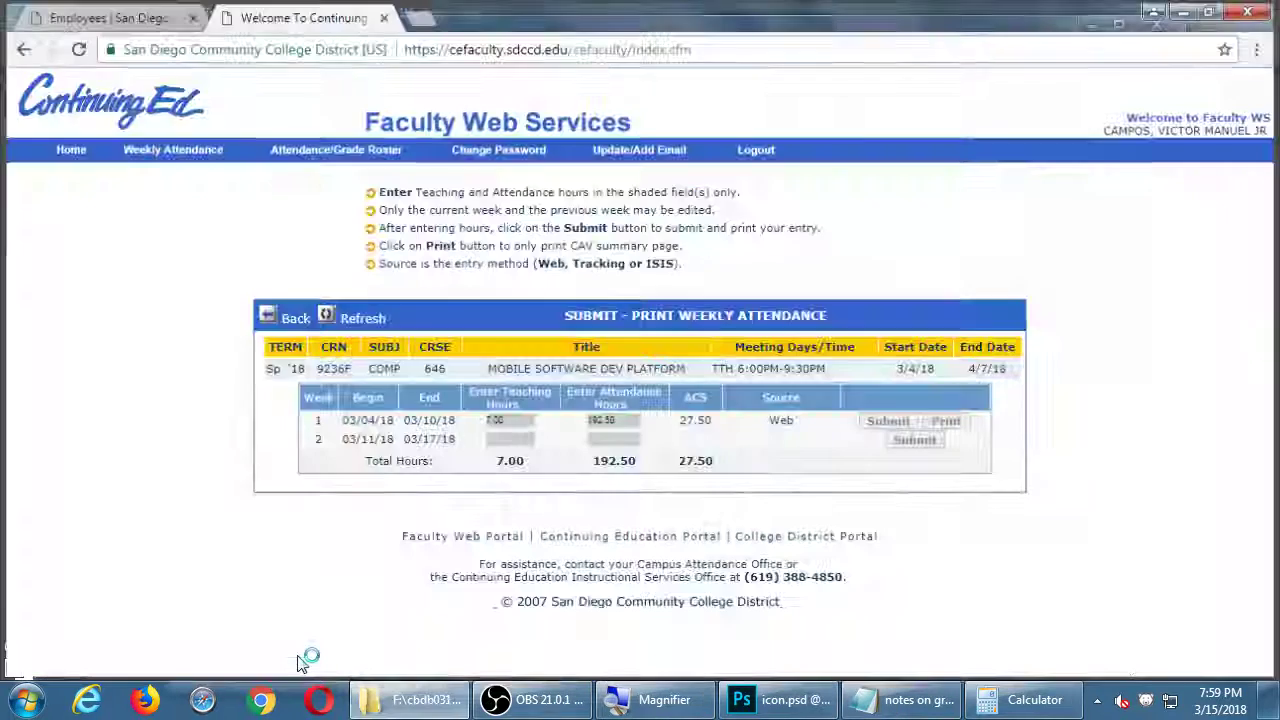
key("super+d")
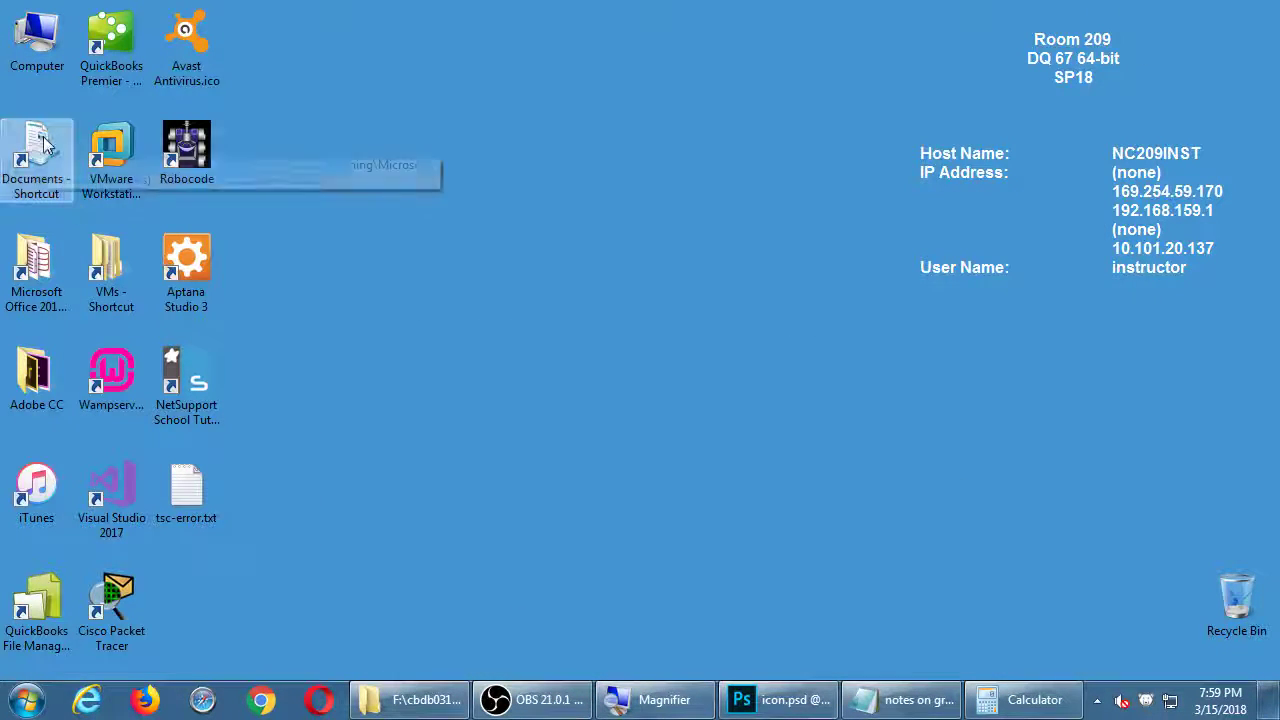
double_click(112, 495)
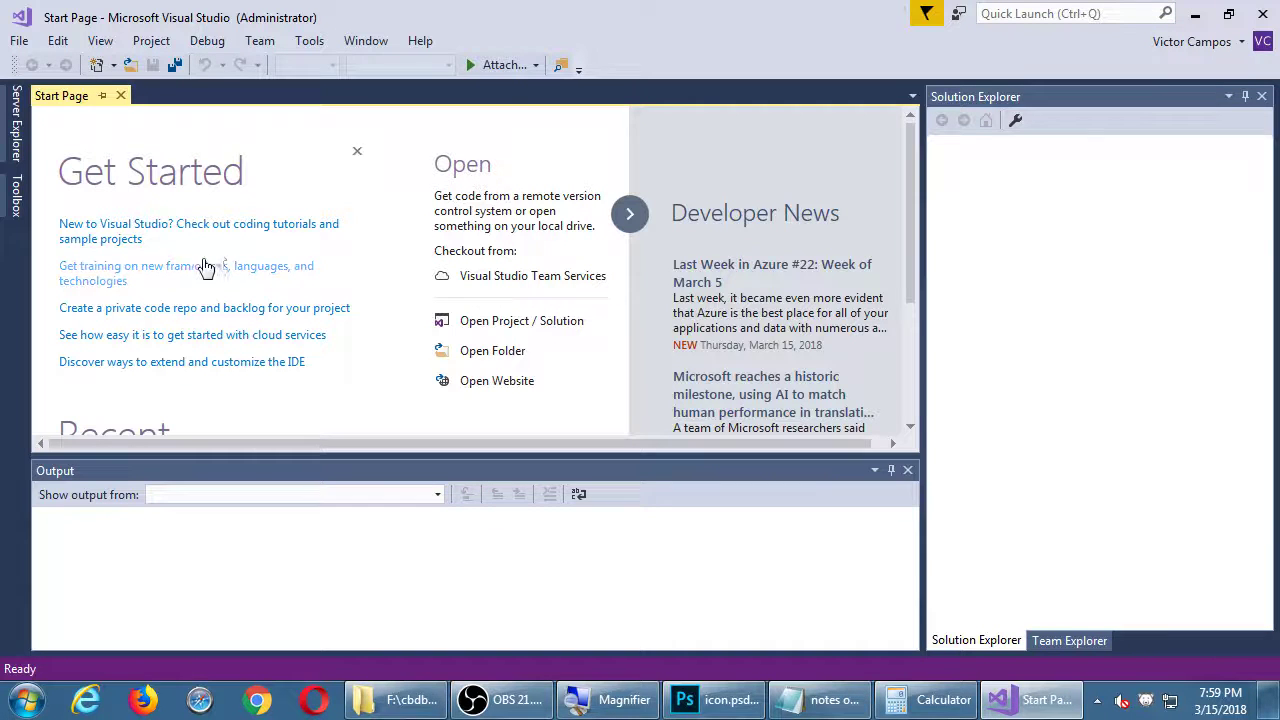
Step: Open the recent cbdb.sln solution and run its Debug build on the Android device
scroll(918, 357, "down", 3)
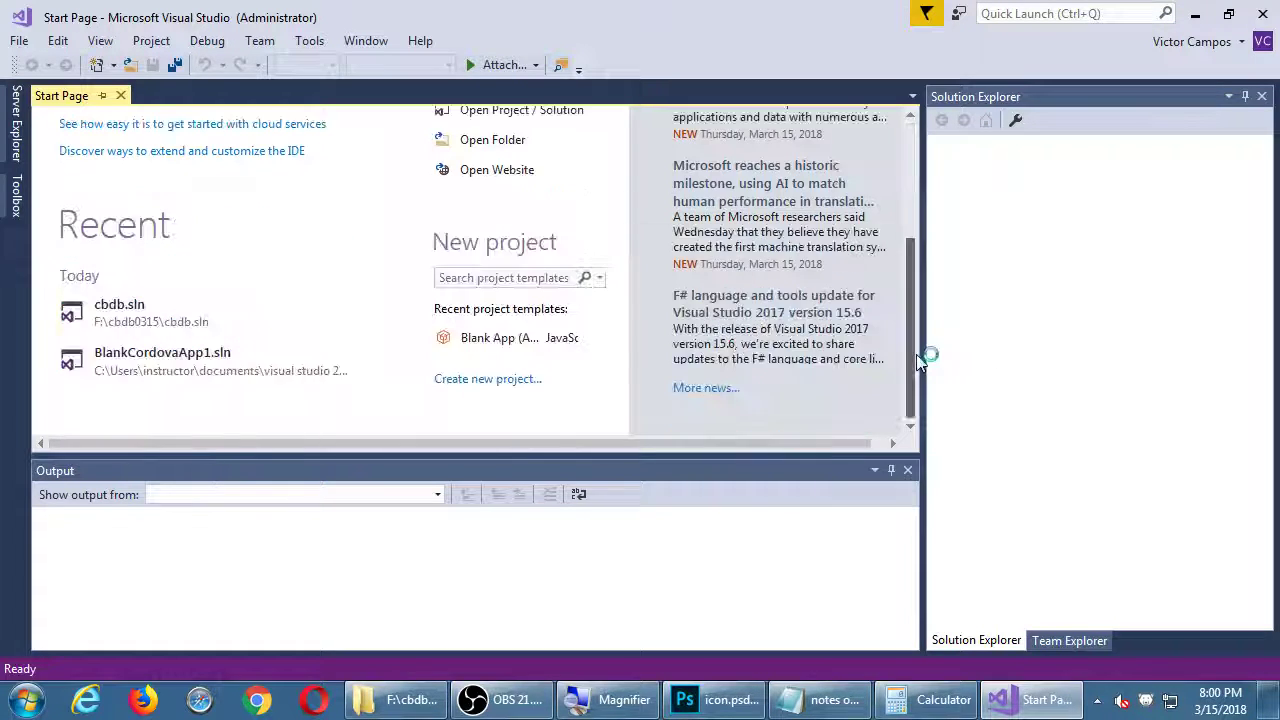
left_click(143, 322)
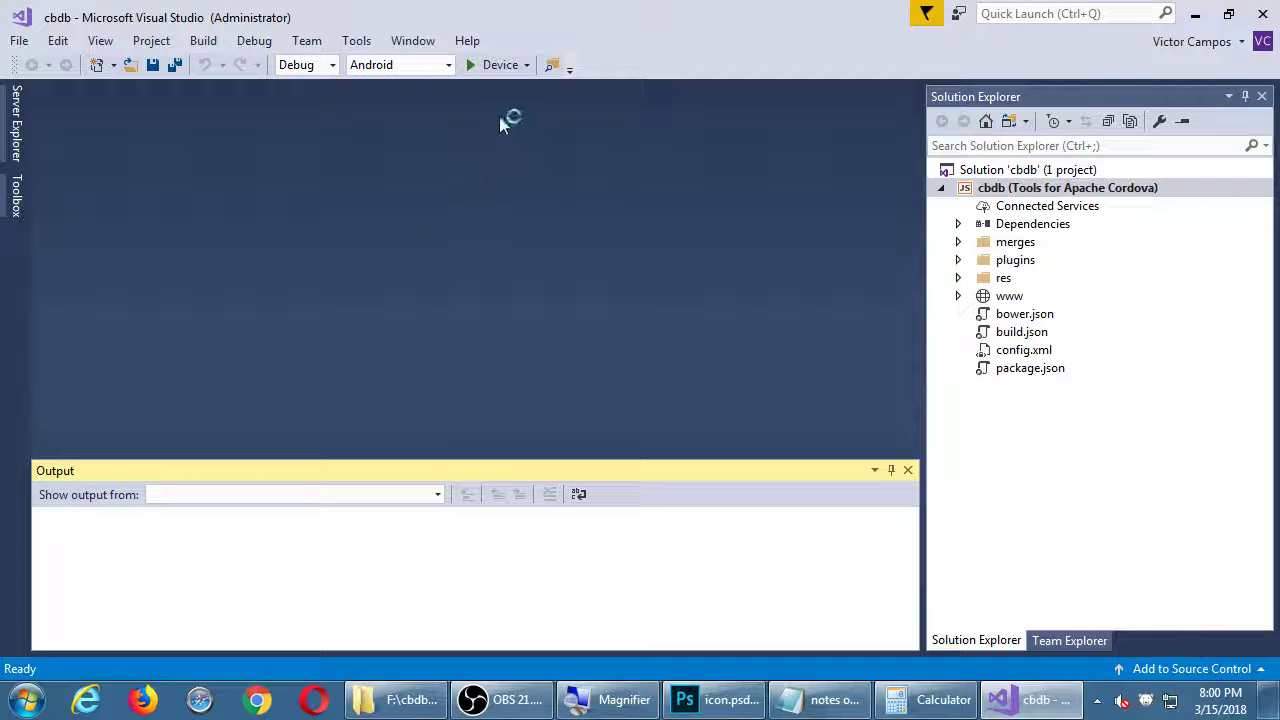
left_click(492, 65)
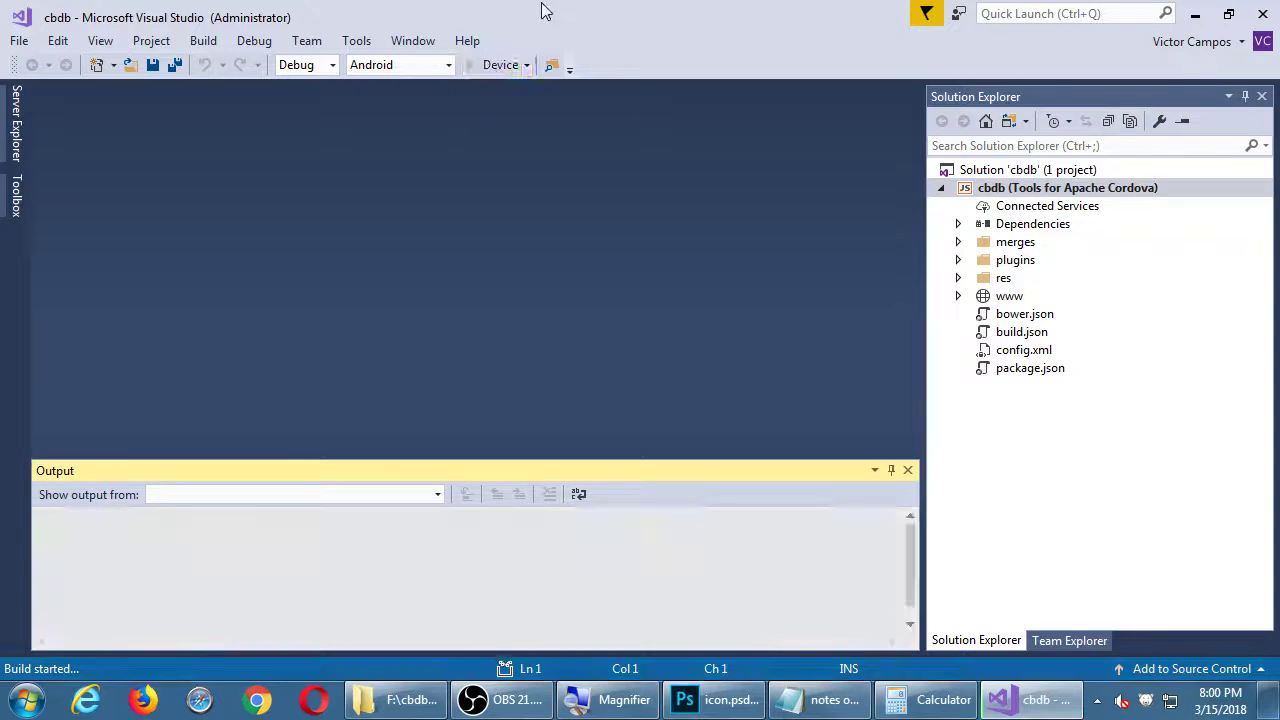
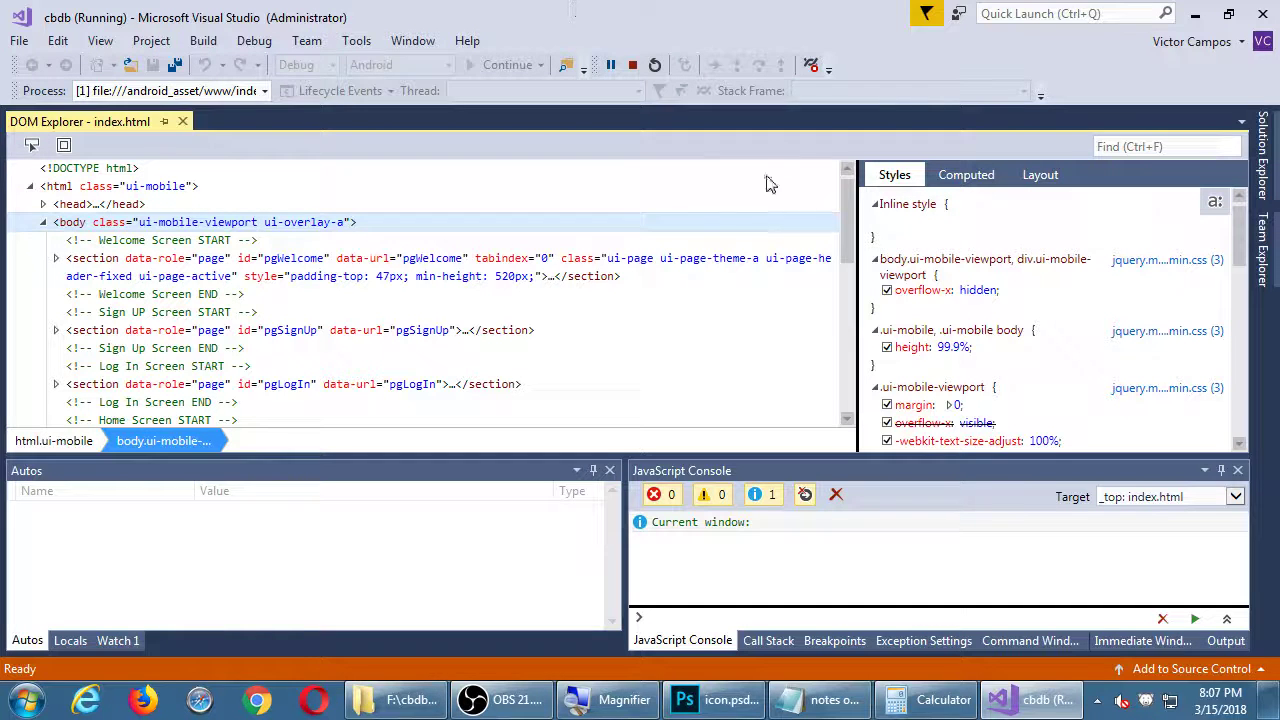
Step: Look over the exported Android icons folder, then return to Visual Studio and stop the running debug session
left_click(437, 708)
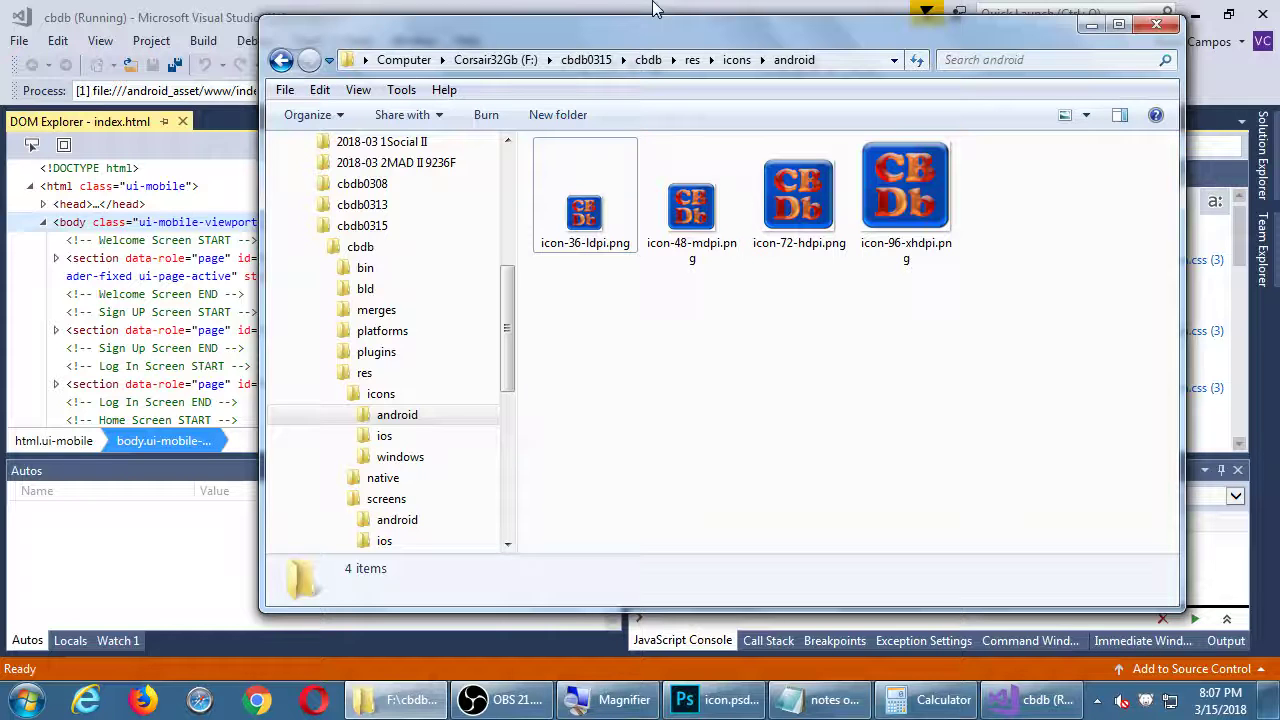
left_click(652, 8)
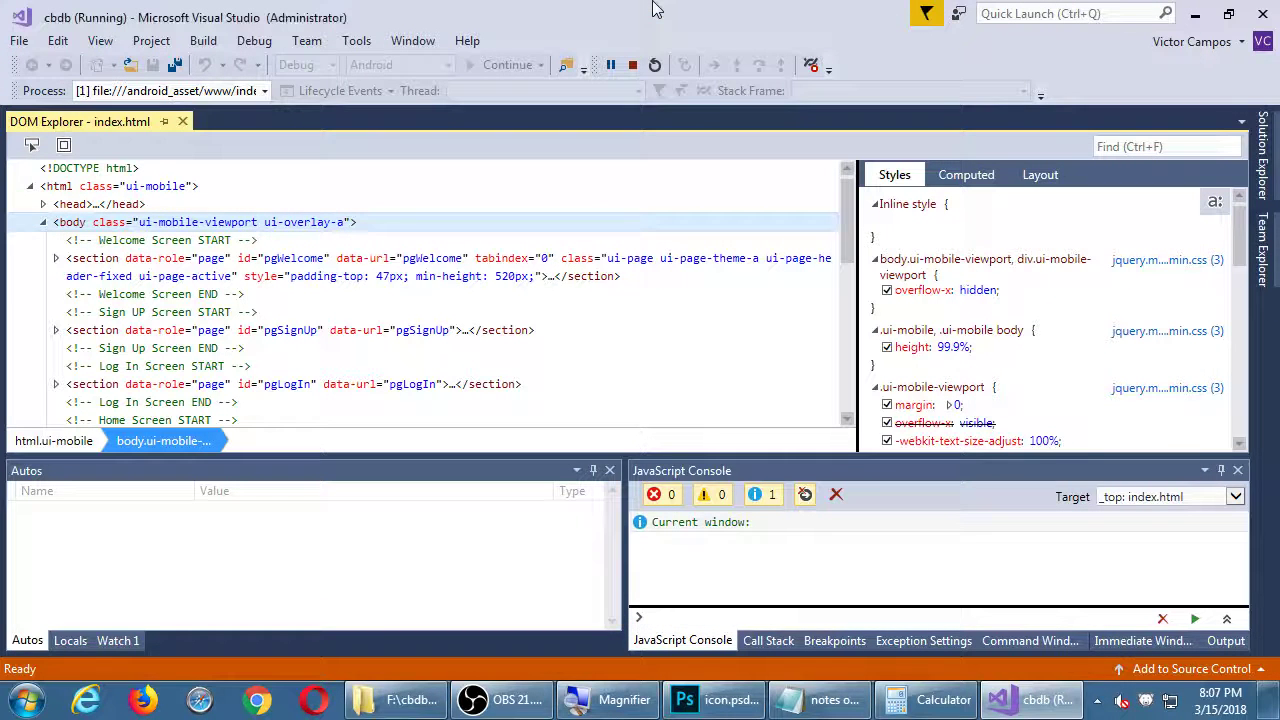
left_click(632, 64)
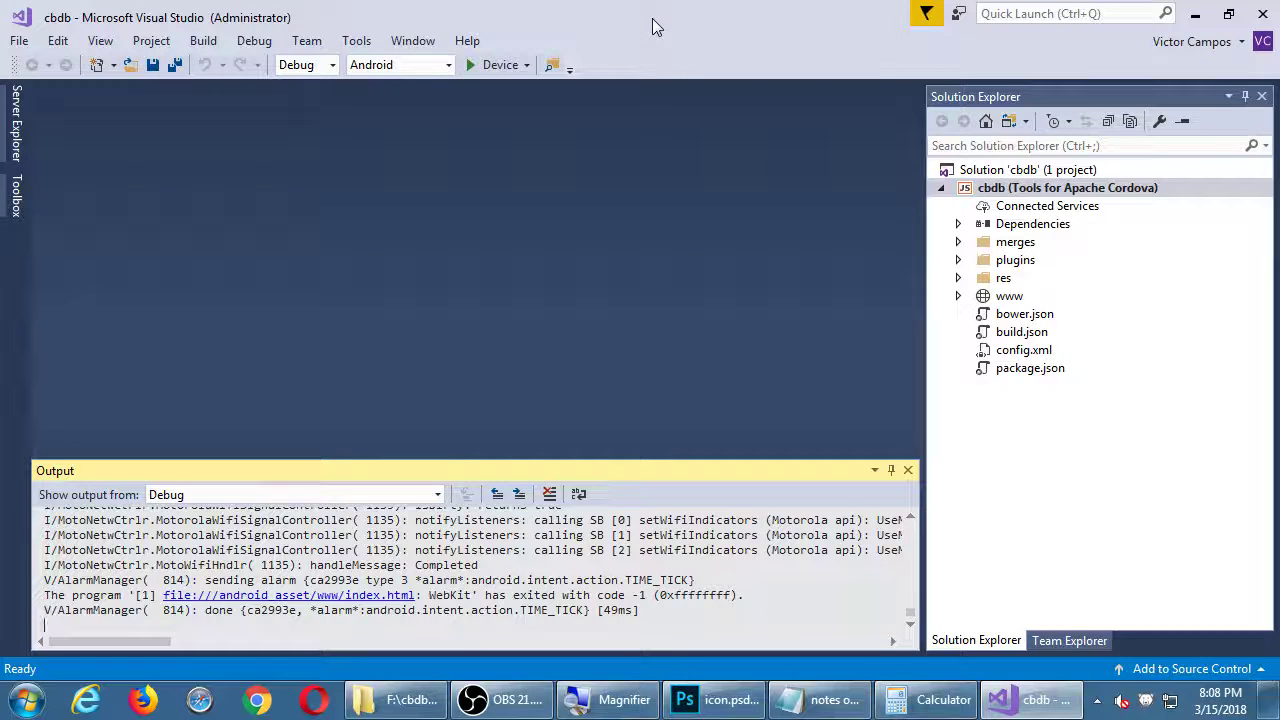
Step: Open the cbdb project's config.xml in the configuration designer
left_click(988, 352)
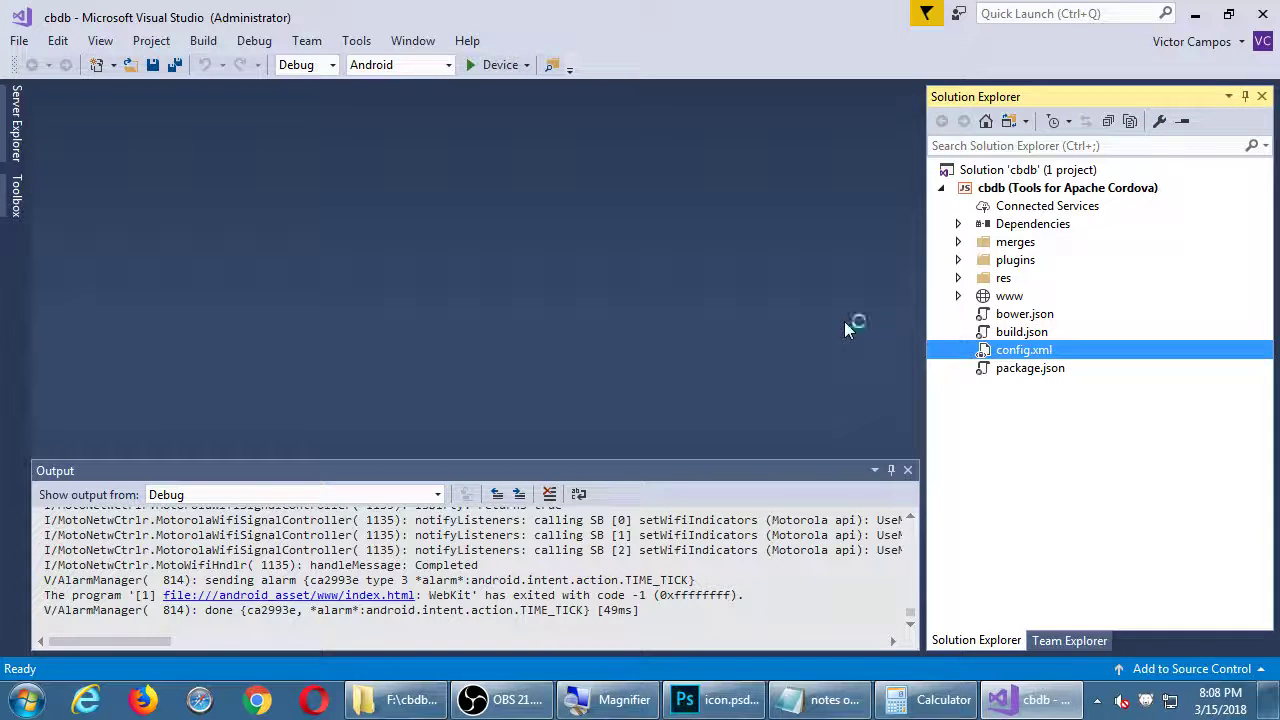
left_click(363, 705)
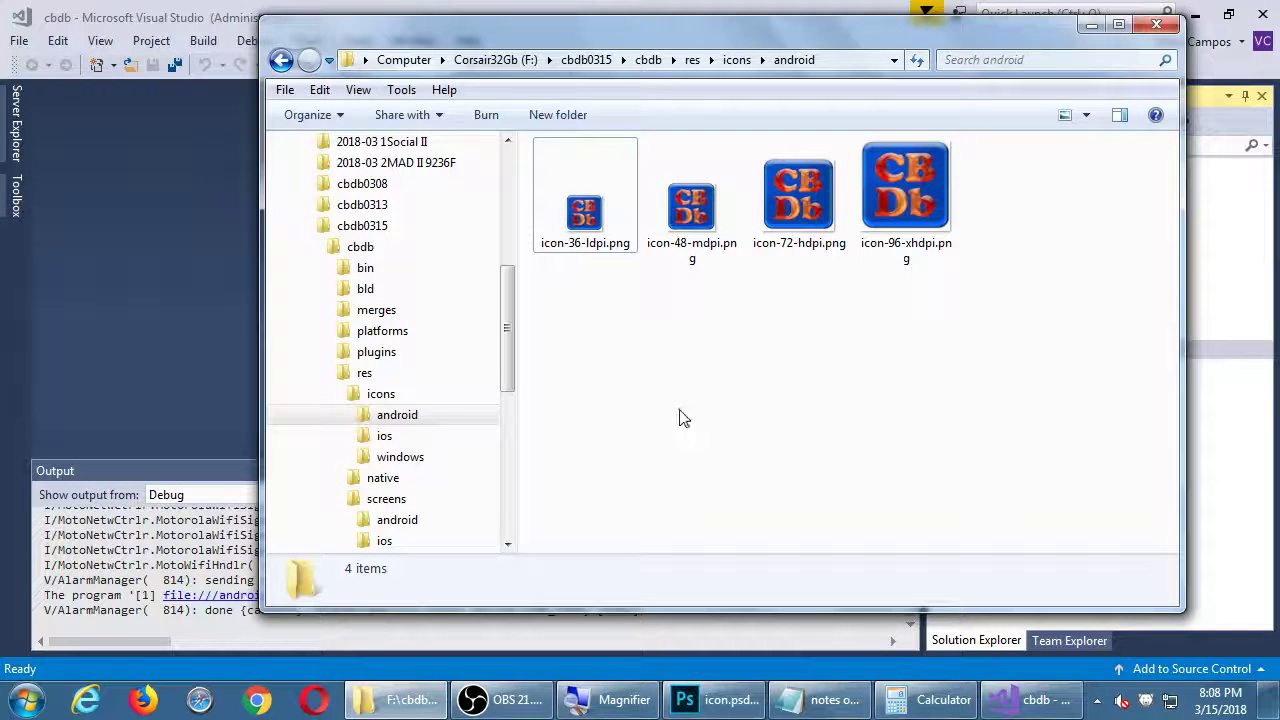
left_click(630, 6)
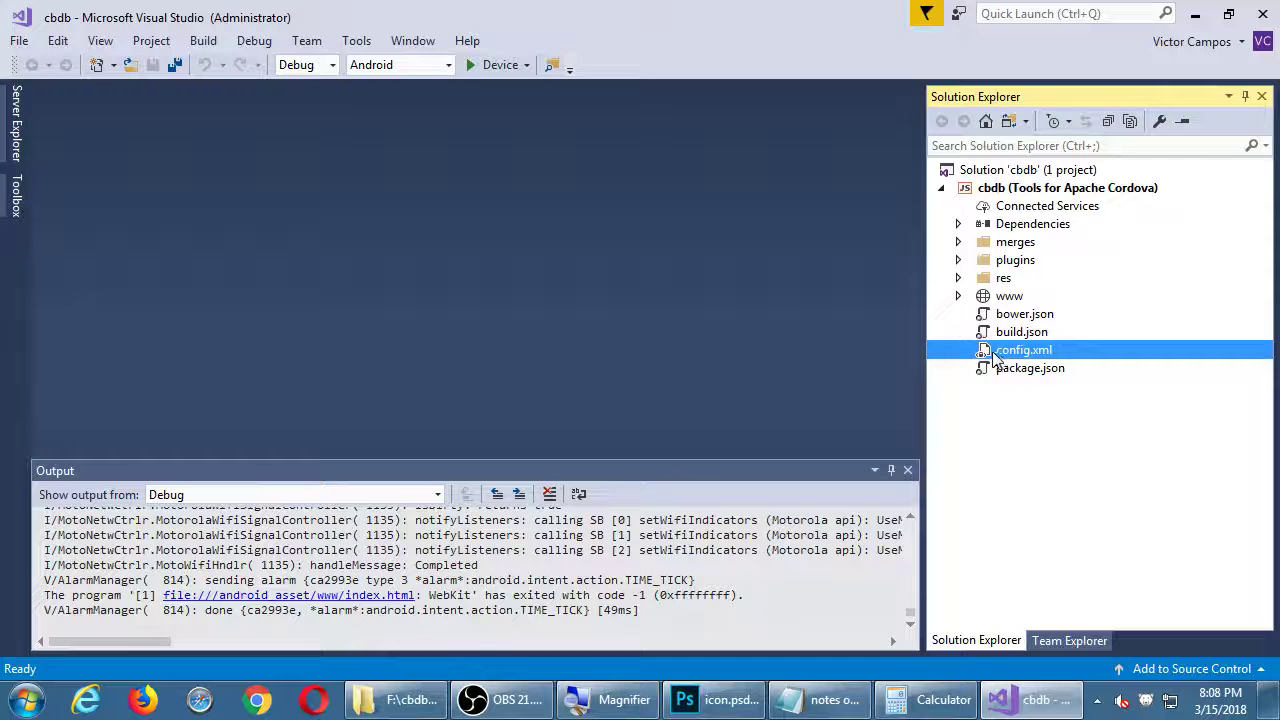
double_click(1020, 350)
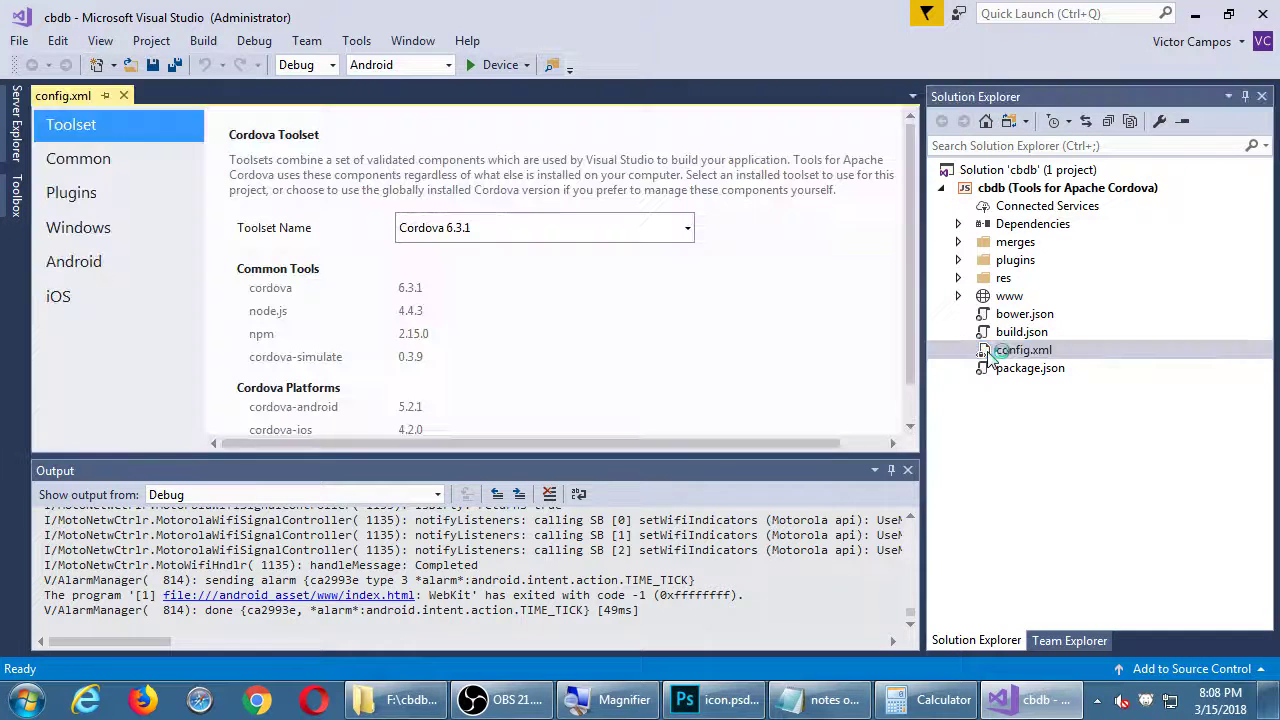
Step: Add the core Splashscreen plugin (cordova-plugin-splashscreen) to the project and save config.xml
left_click(101, 204)
scroll(540, 420, "down", 3)
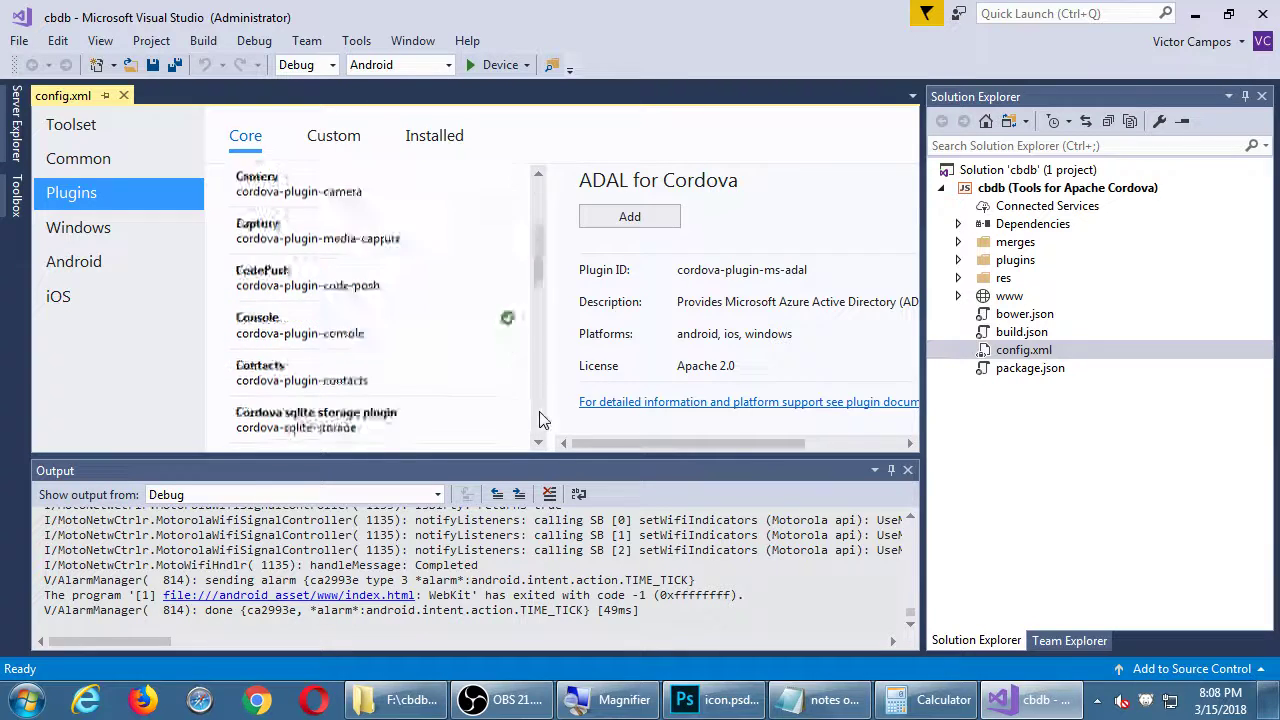
scroll(540, 420, "down", 5)
left_click(398, 320)
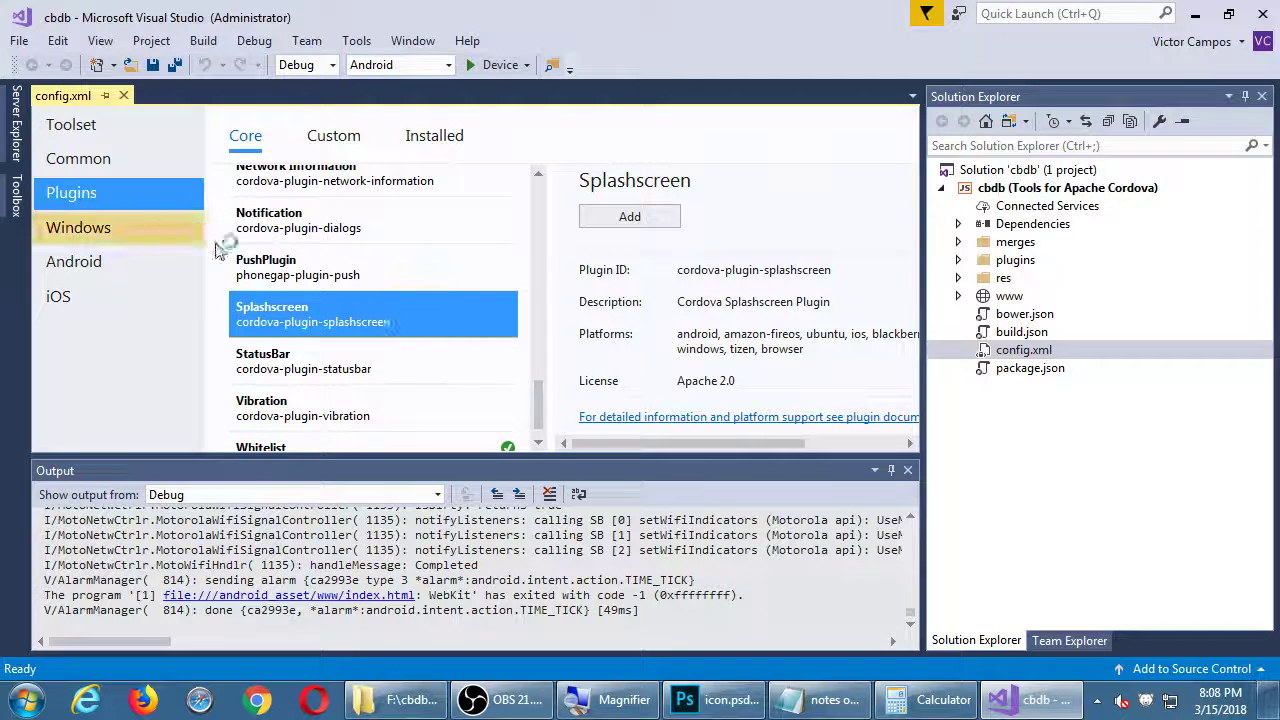
left_click(645, 224)
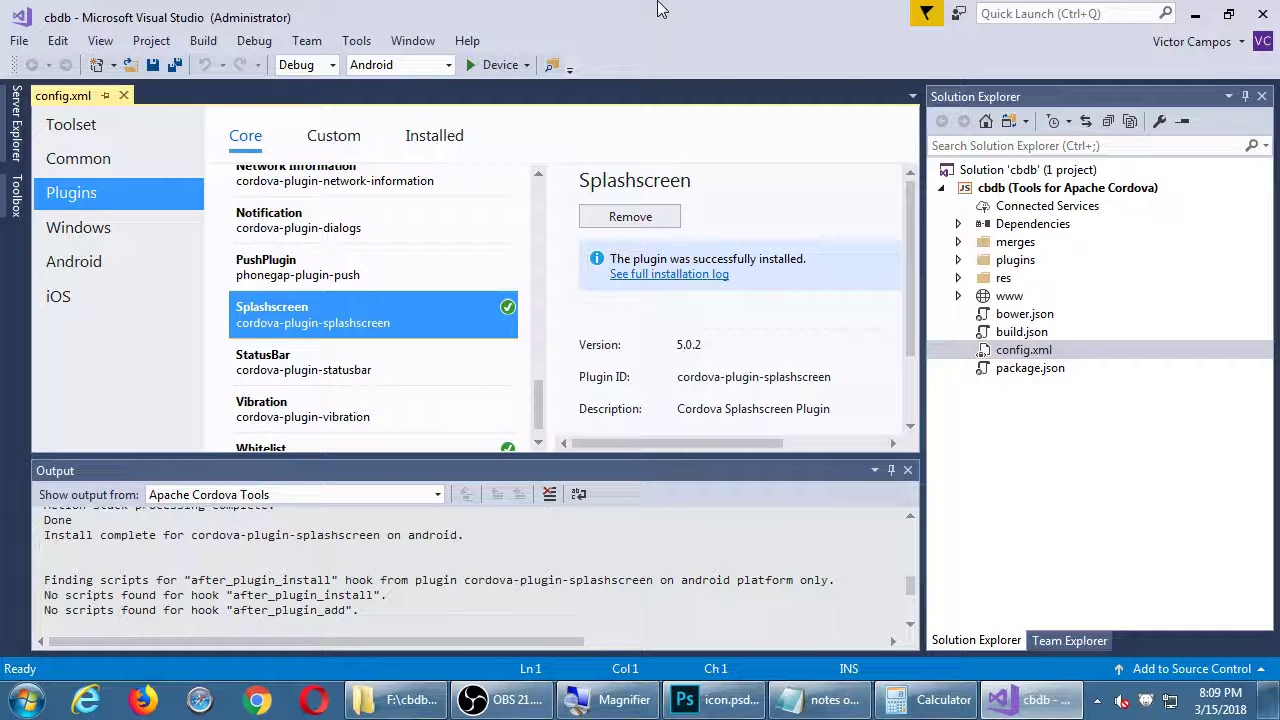
left_click(152, 66)
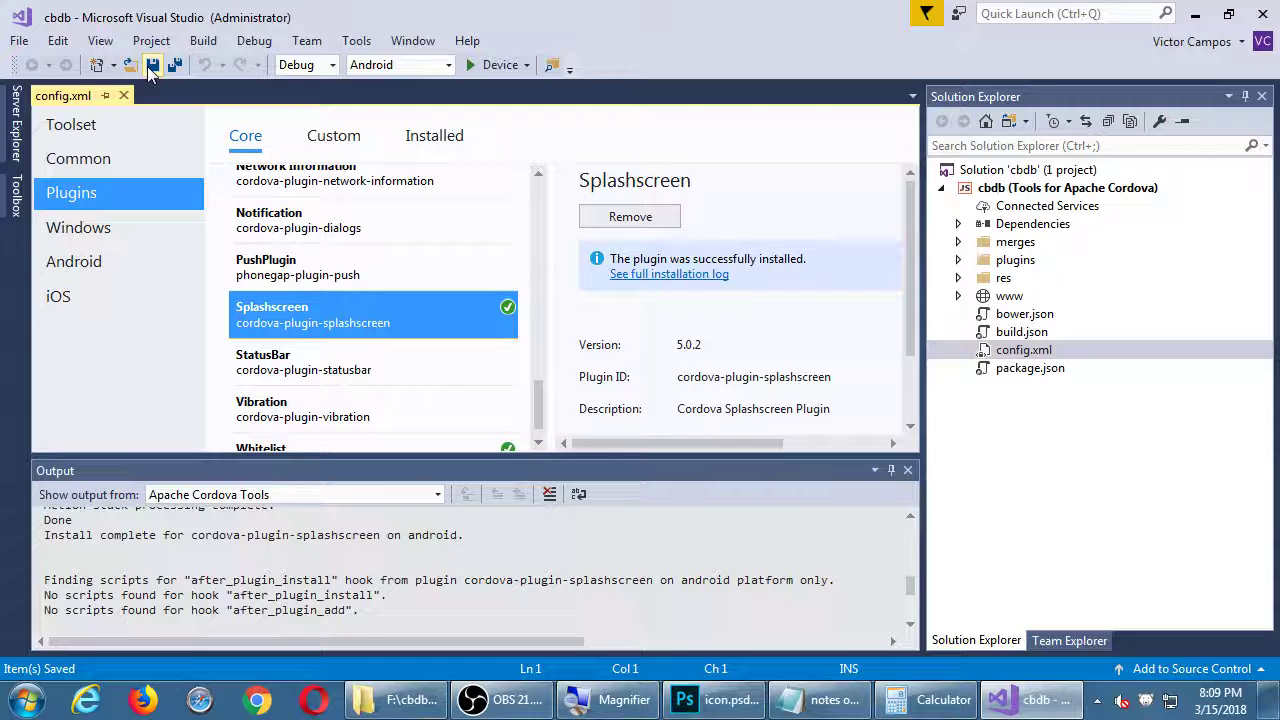
Step: Switch to Photoshop and duplicate the icon.psd image under the name splash
key("alt+Tab")
key("alt+Tab")
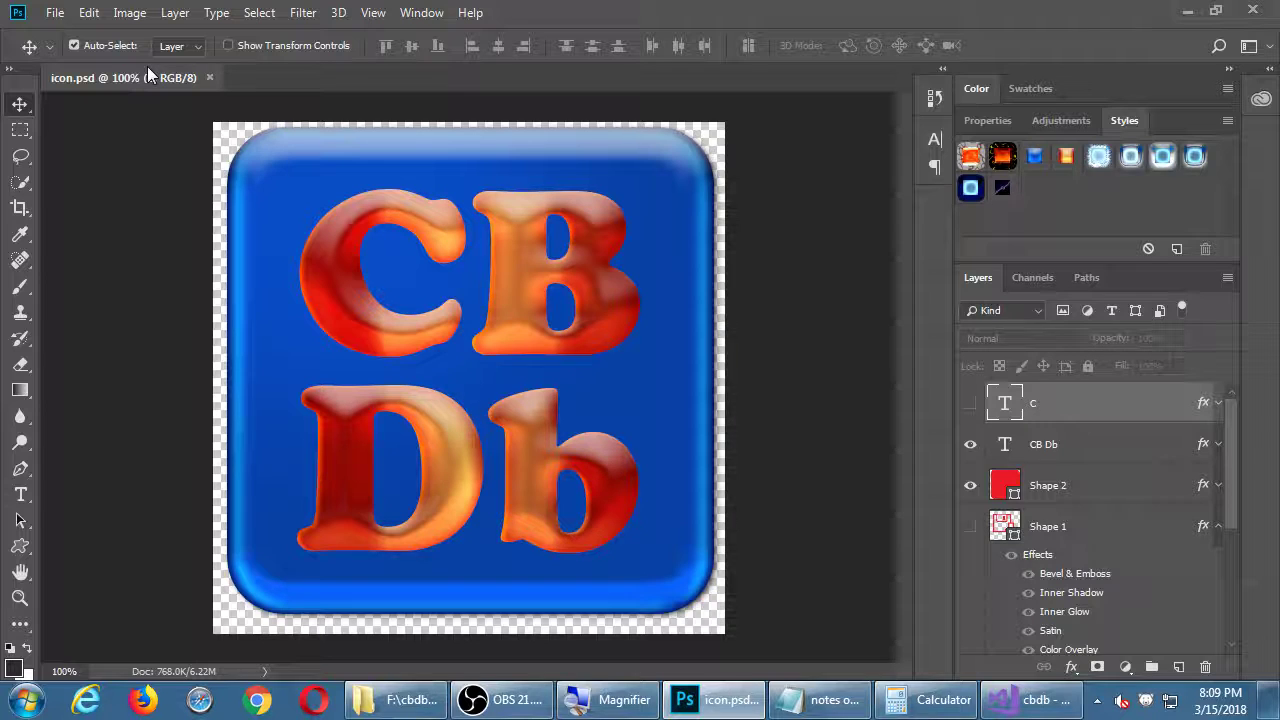
left_click(129, 14)
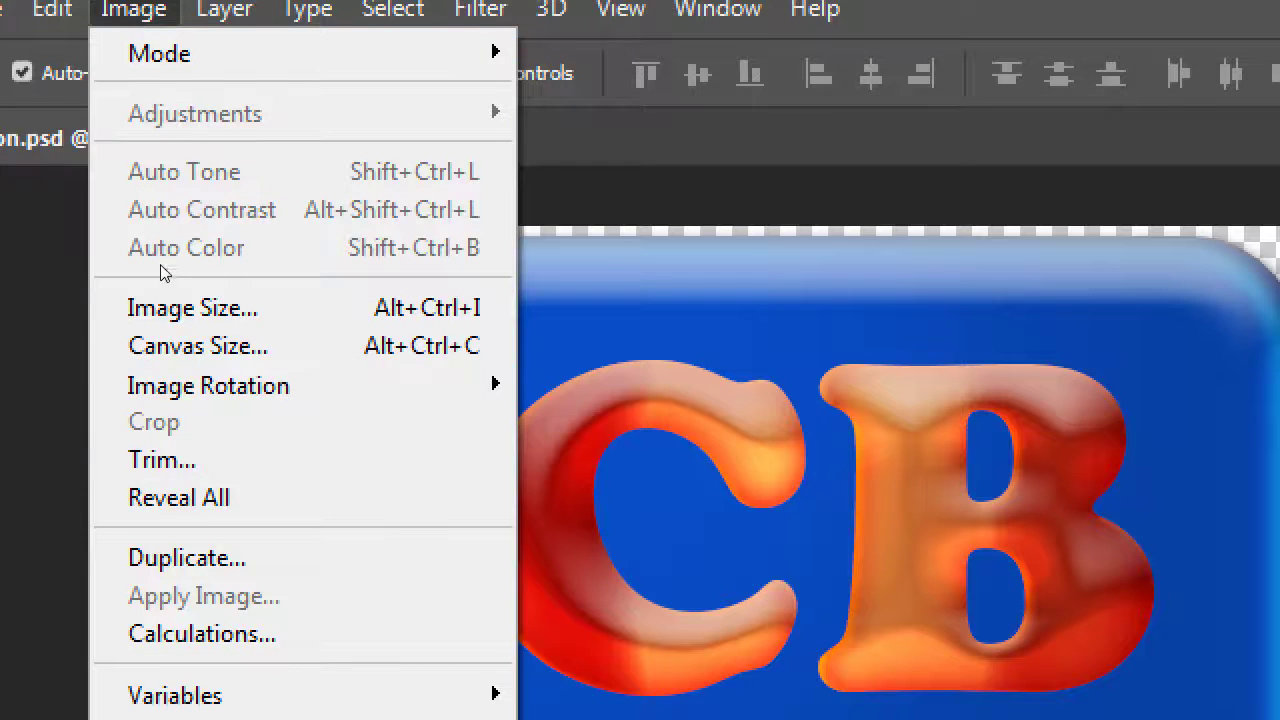
key("d")
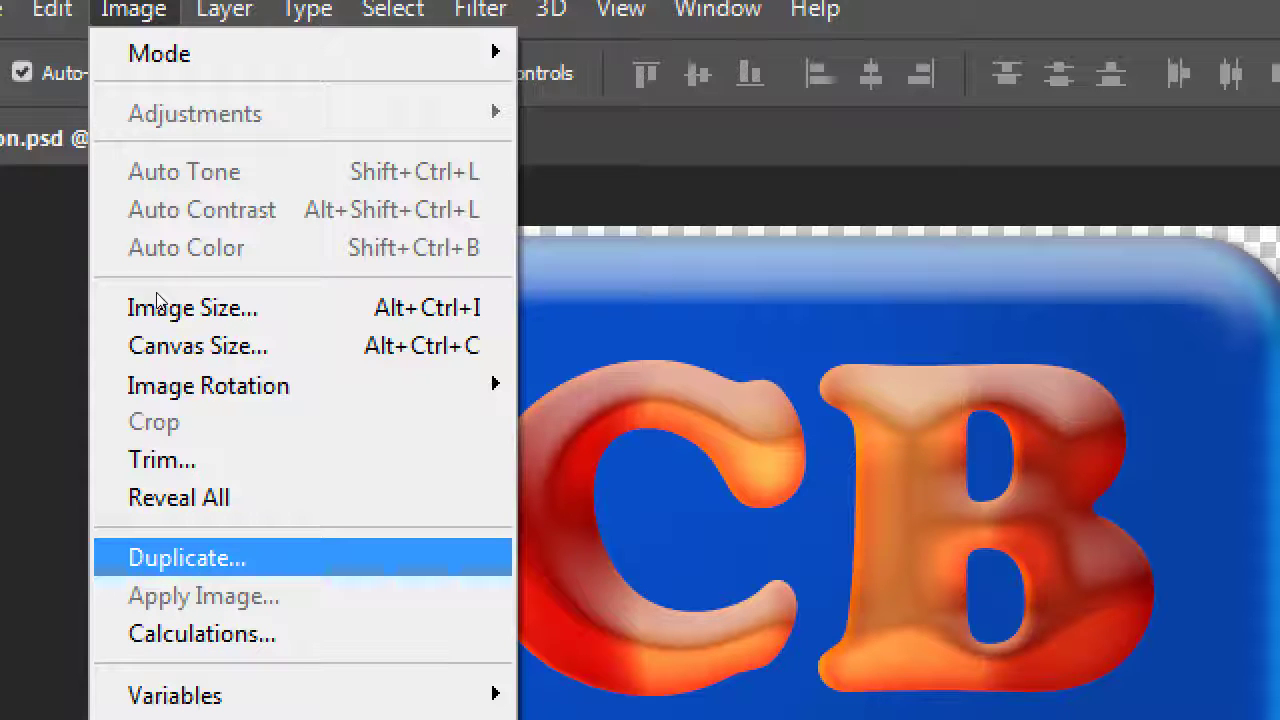
key("Return")
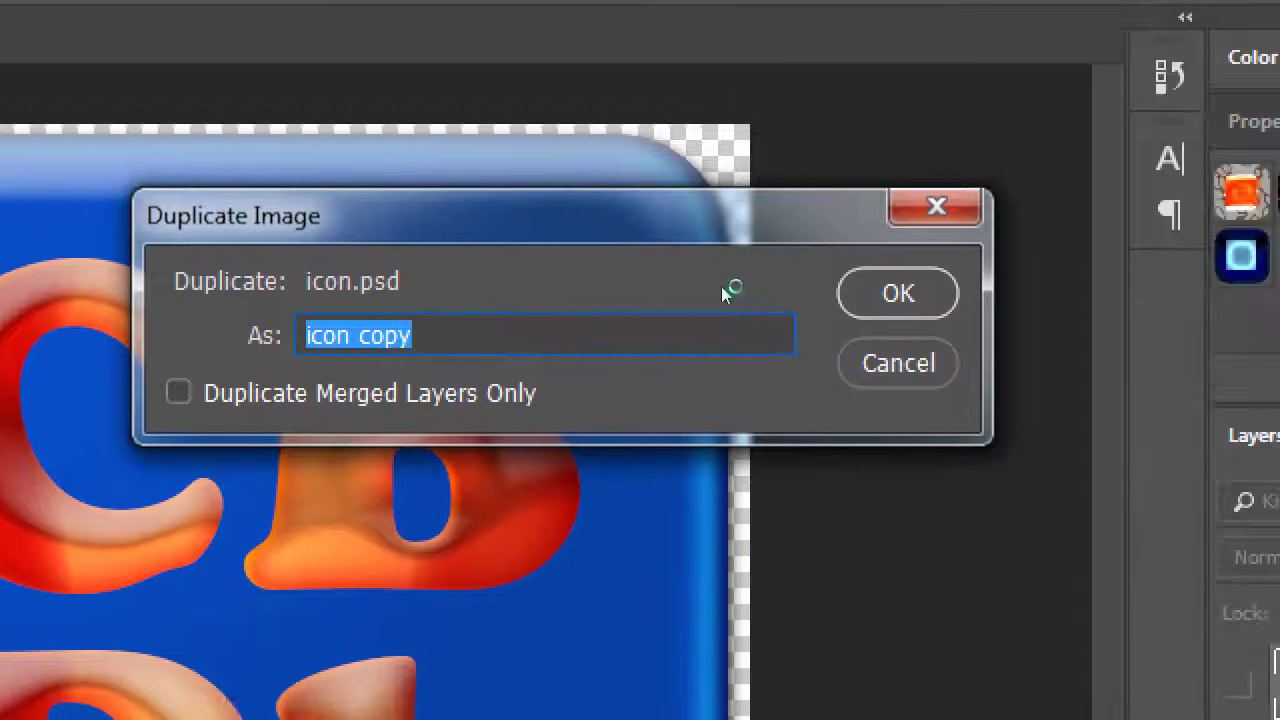
type("splash")
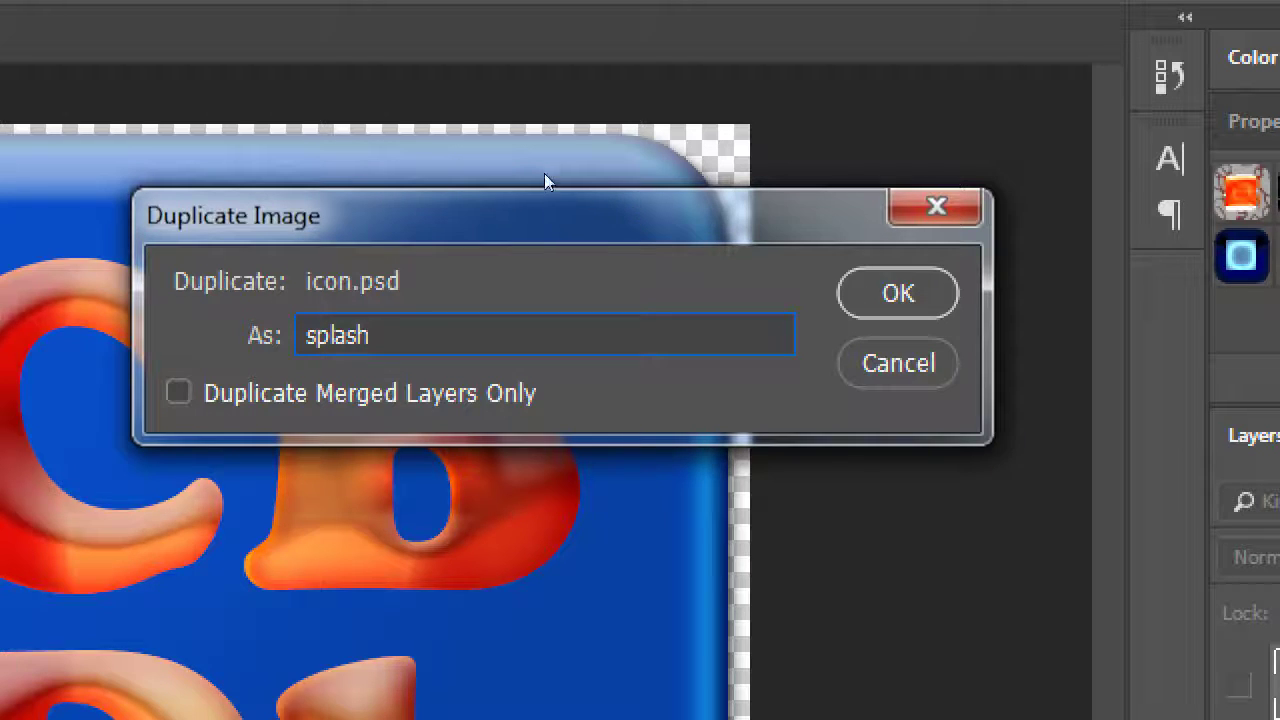
left_click_drag(544, 173, 580, 180)
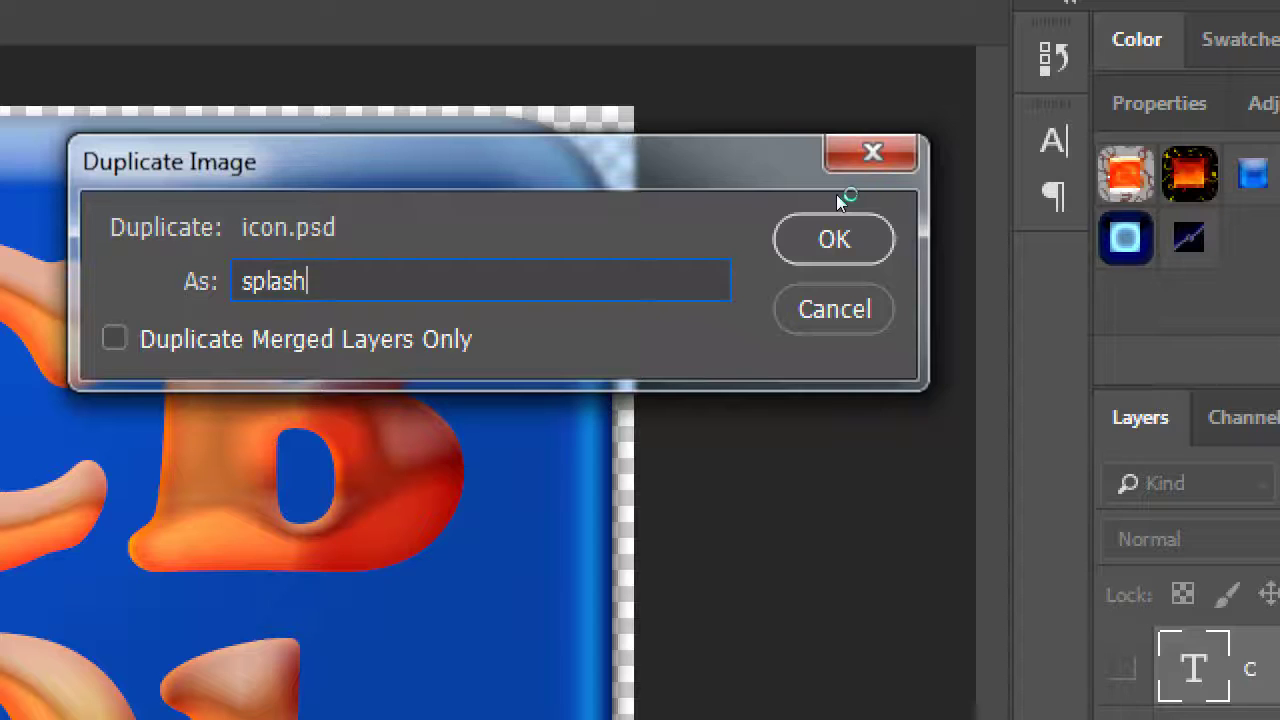
key("Return")
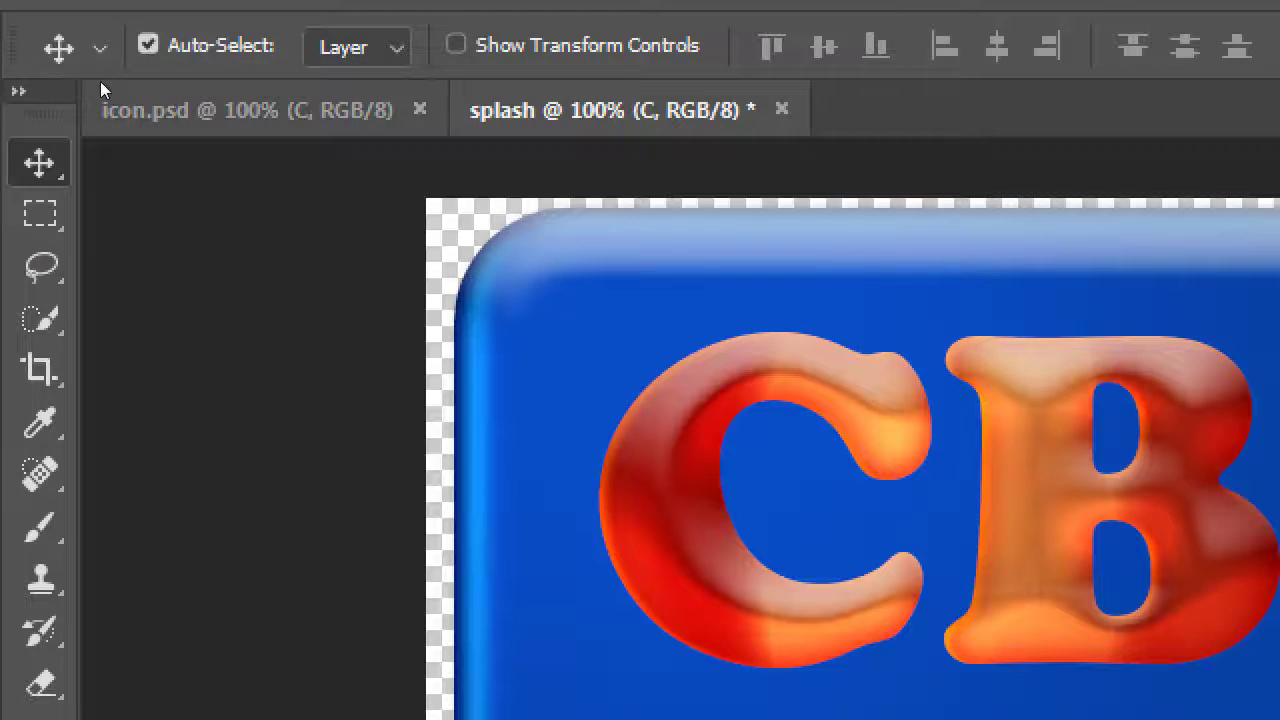
Step: Save the duplicated image as splash.psd in the 2018-03 2MAD II 9236F folder with Maximize Compatibility enabled
left_click(93, 86)
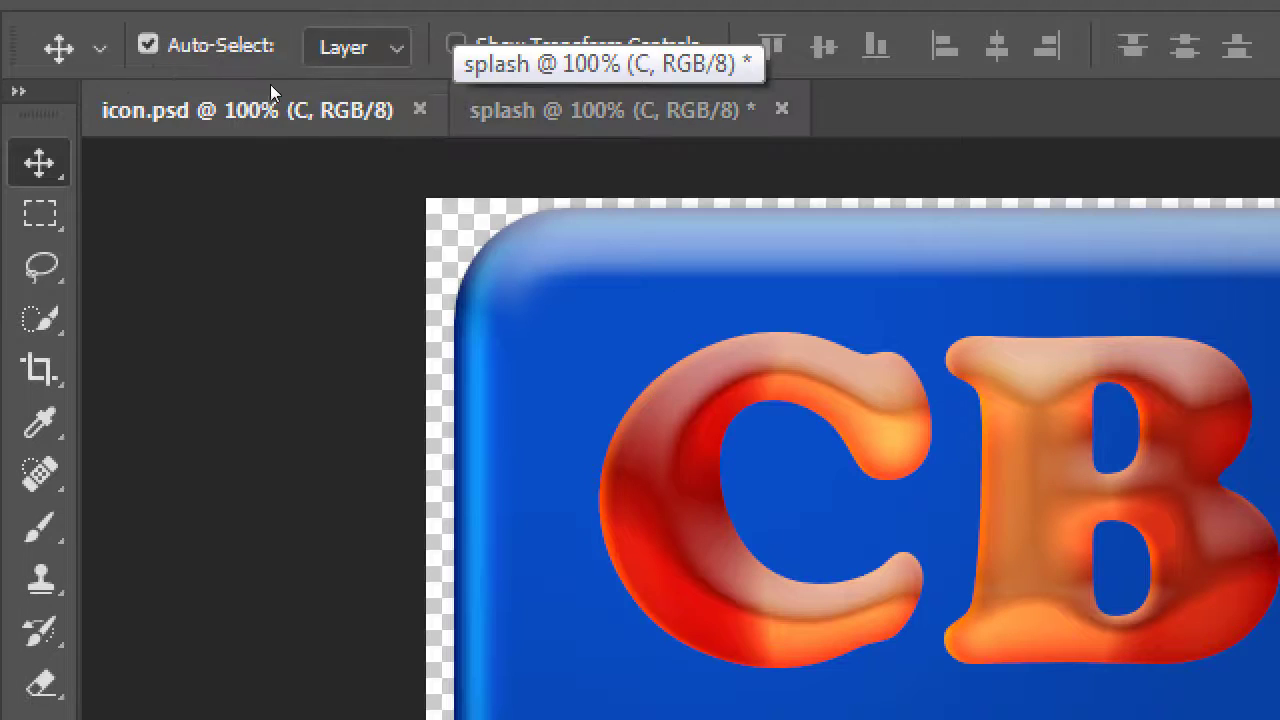
key("ctrl+Tab")
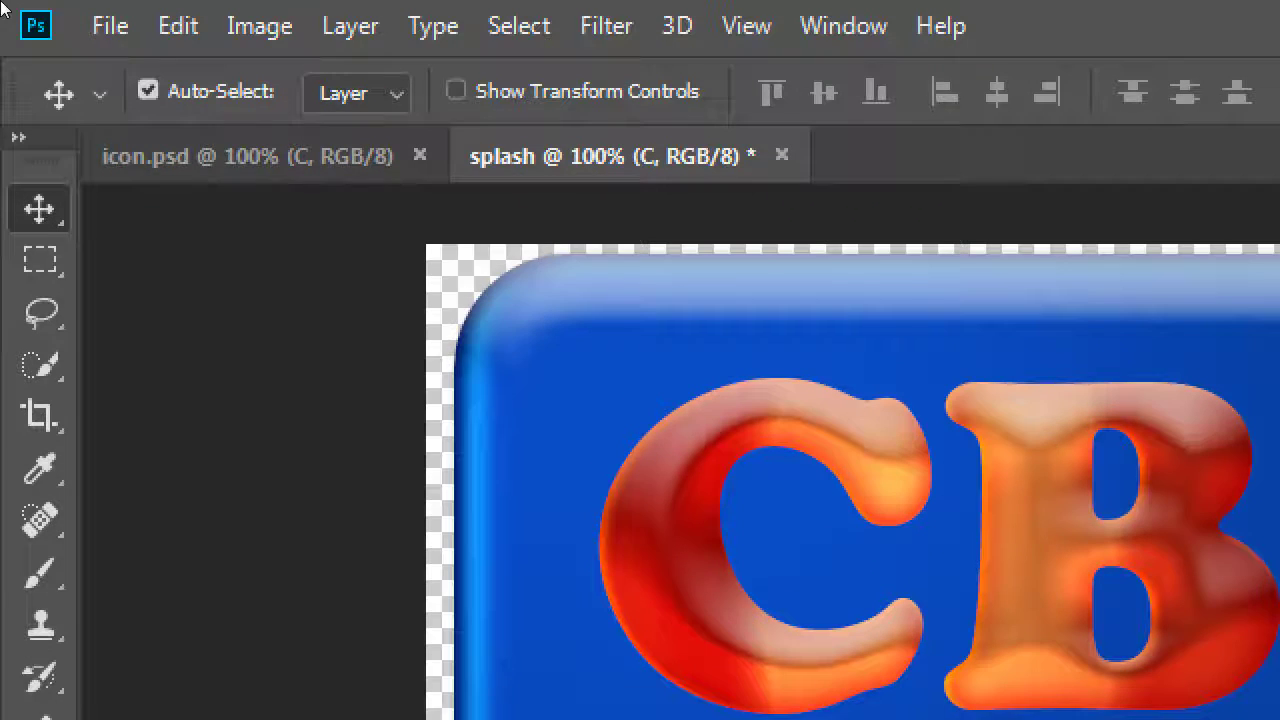
left_click(110, 26)
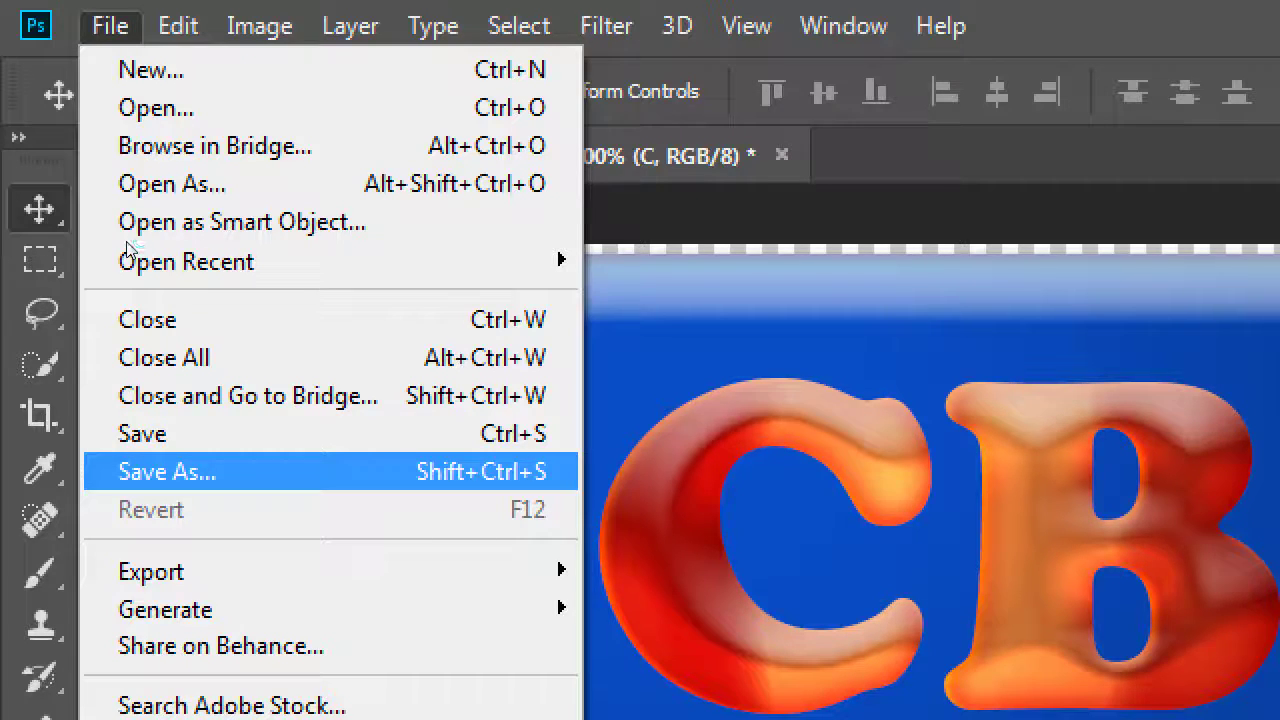
key("Return")
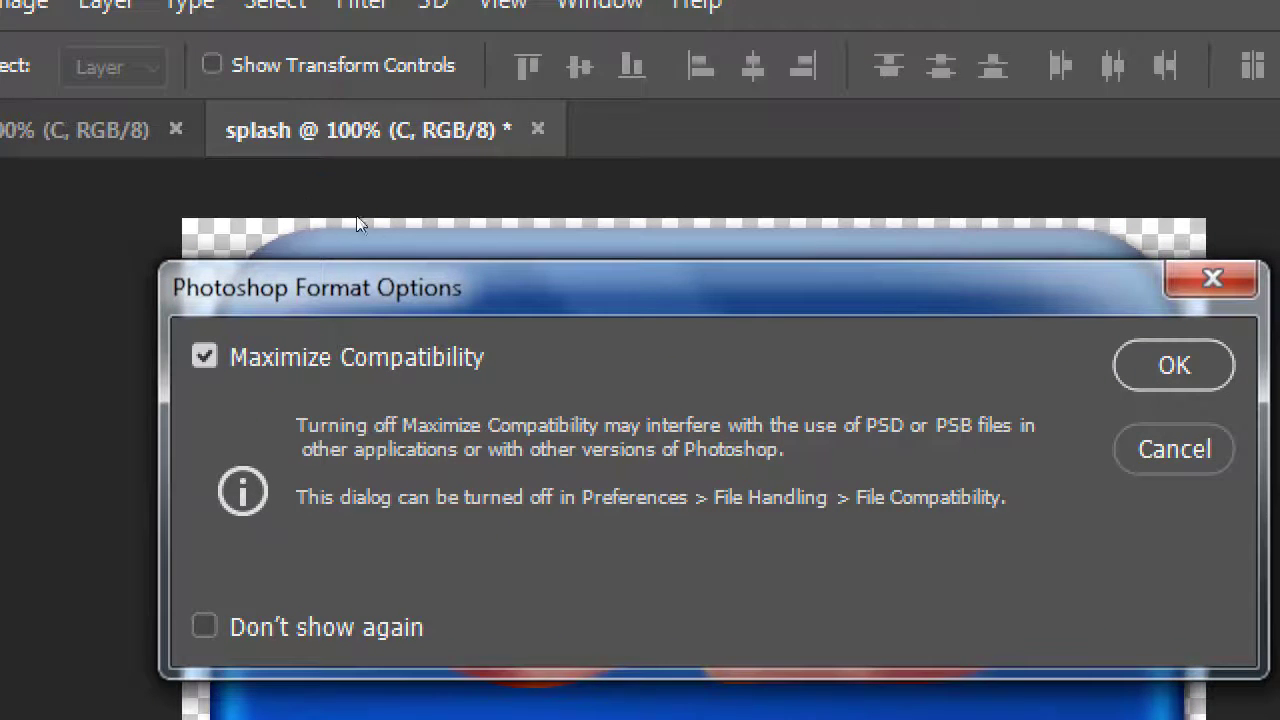
key("Return")
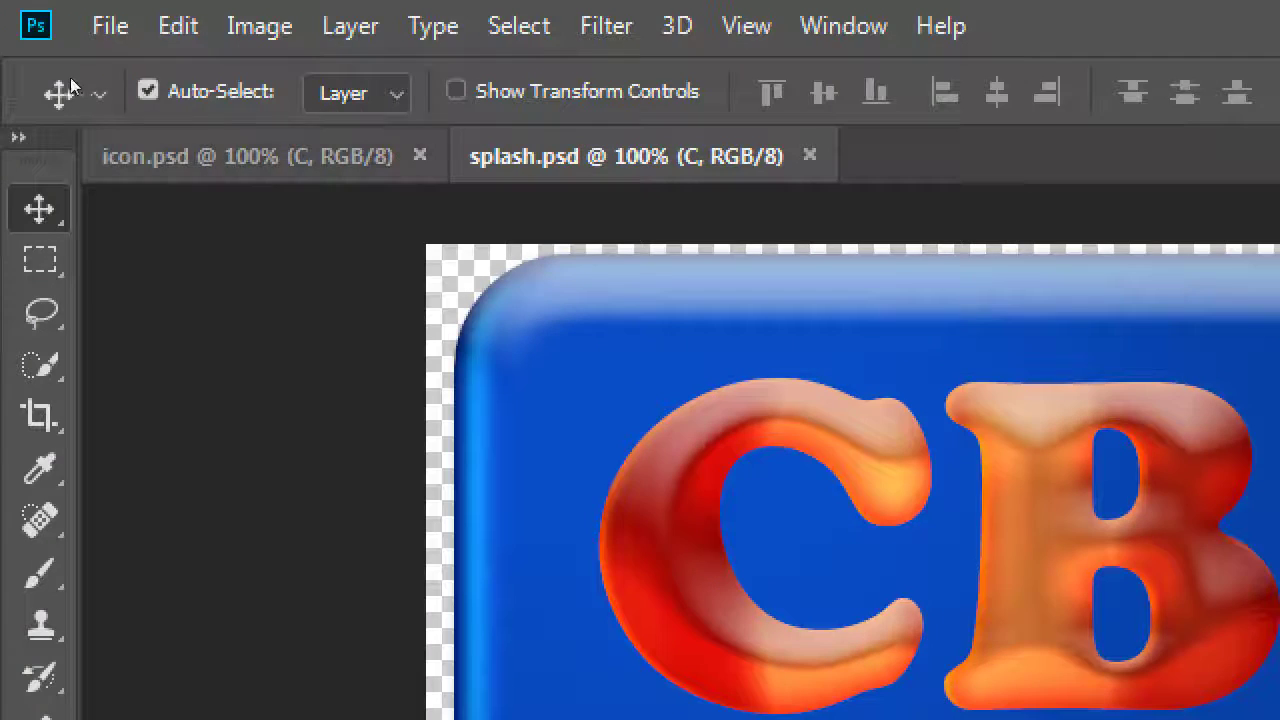
key("ctrl+Tab")
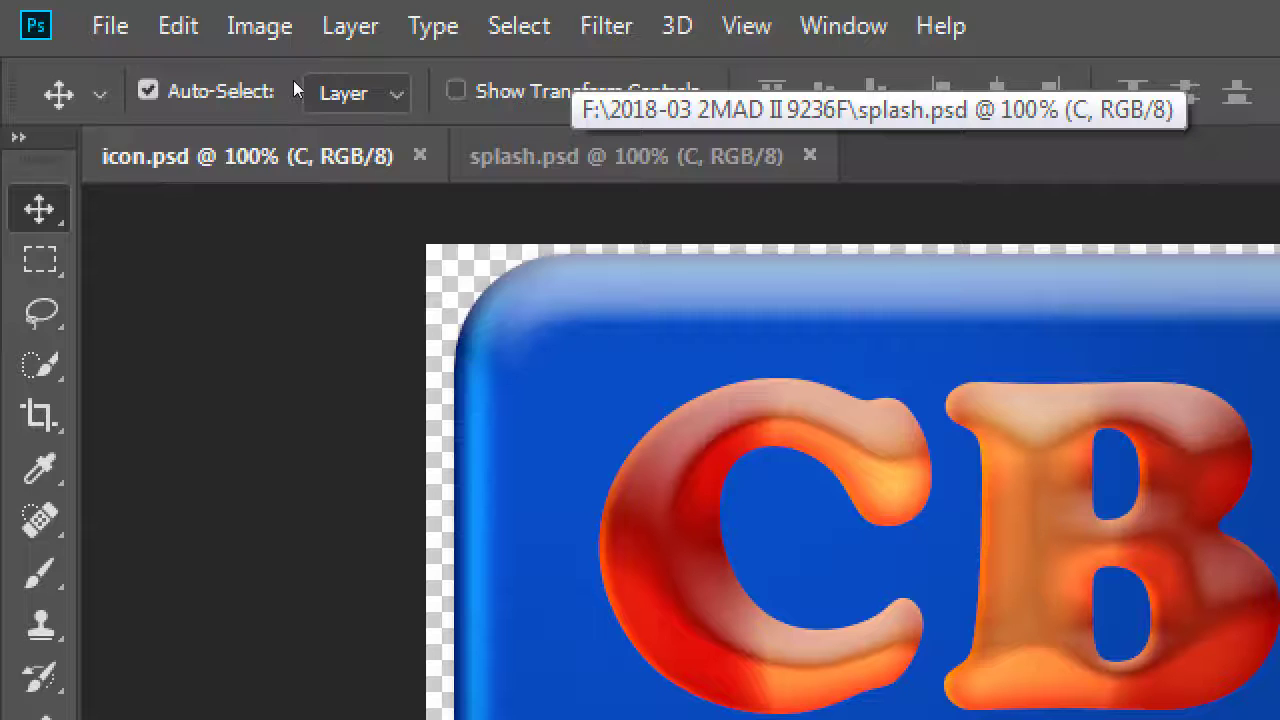
key("ctrl+Tab")
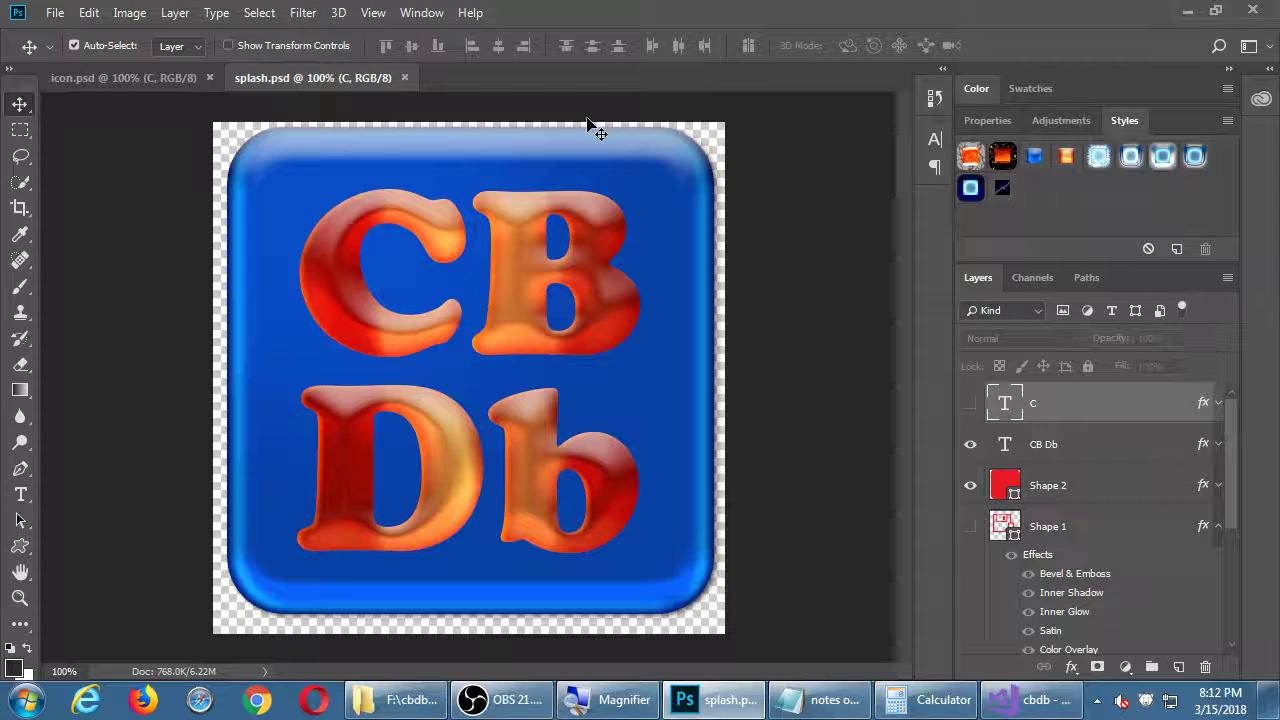
Step: Open the canvas size settings for splash.psd and switch the units to pixels
left_click(131, 13)
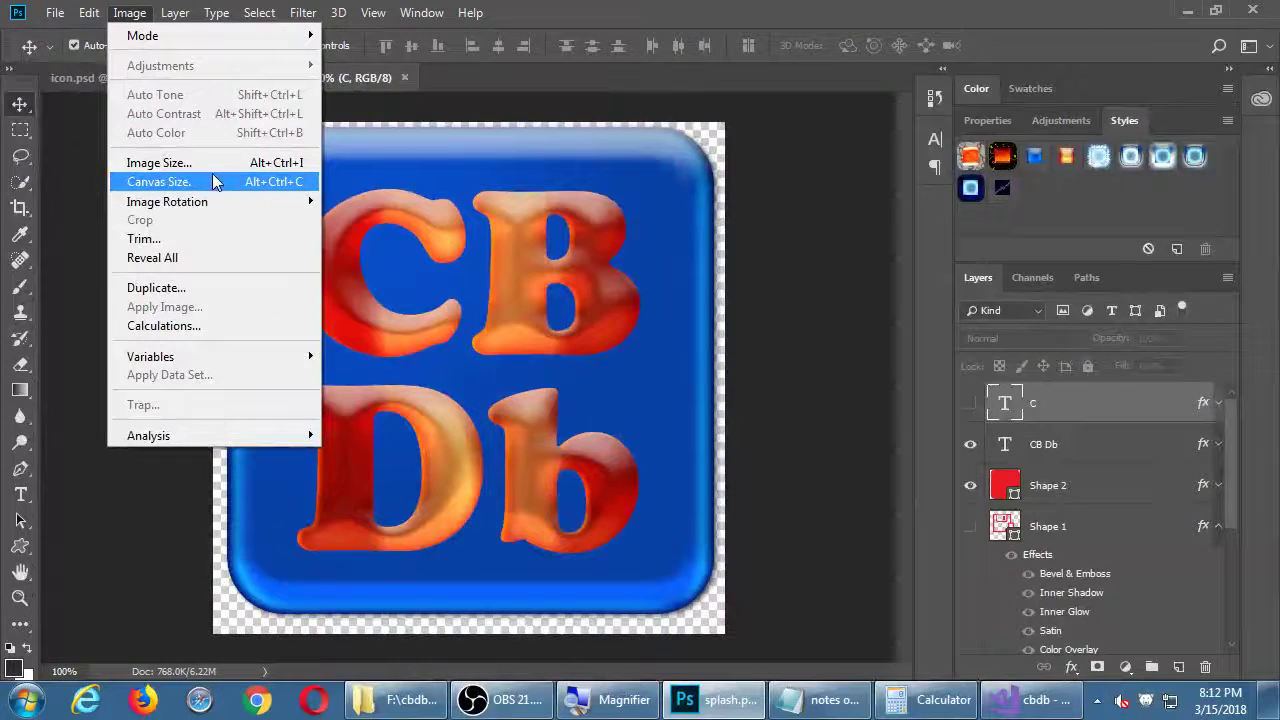
left_click(205, 182)
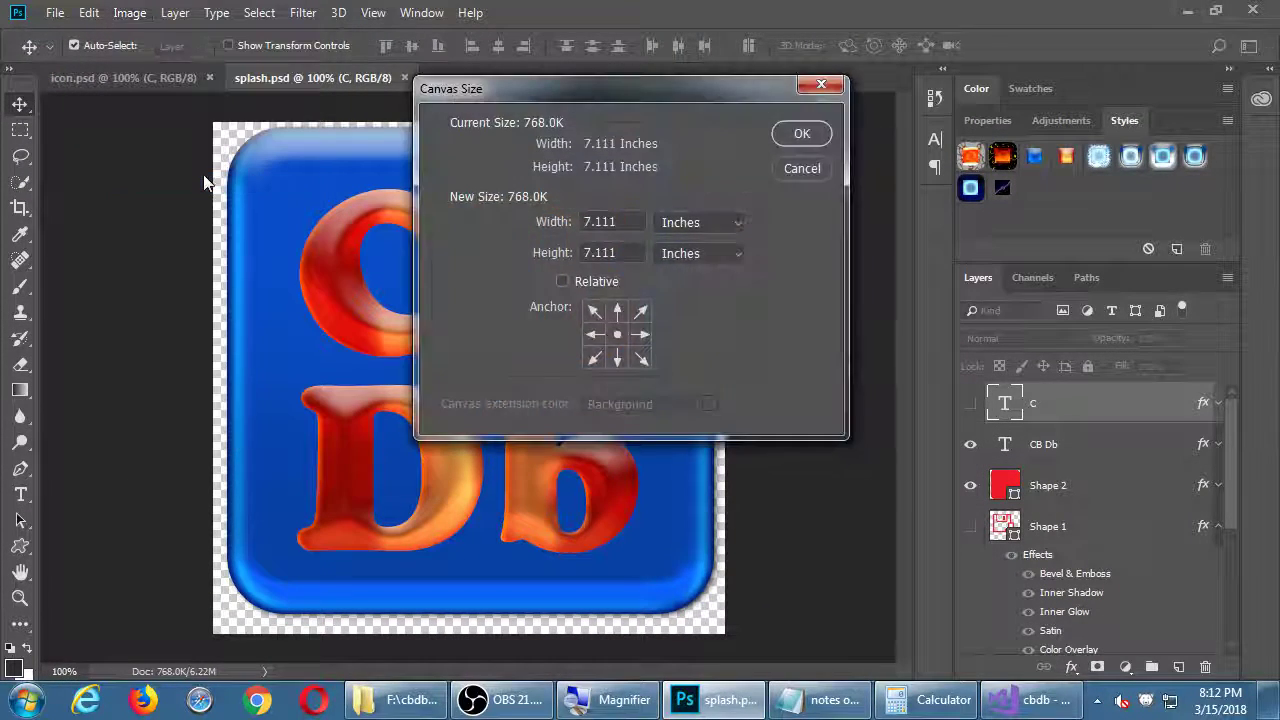
left_click(714, 223)
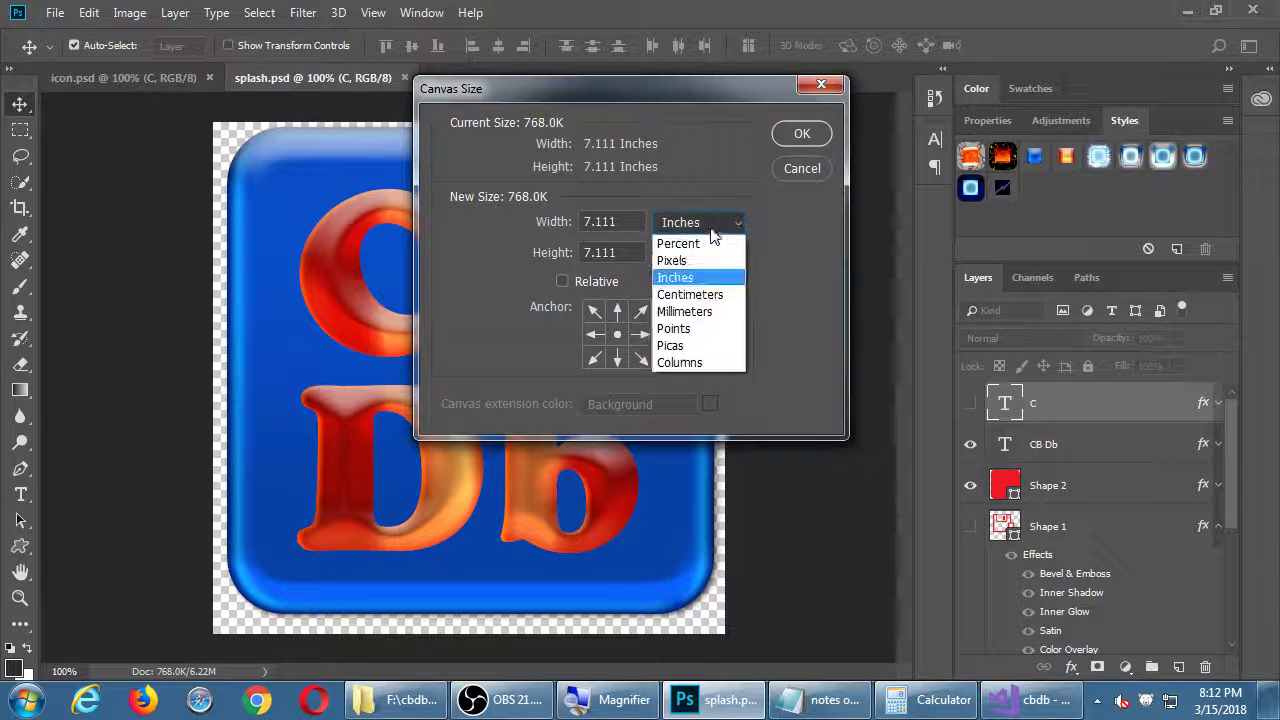
left_click(703, 261)
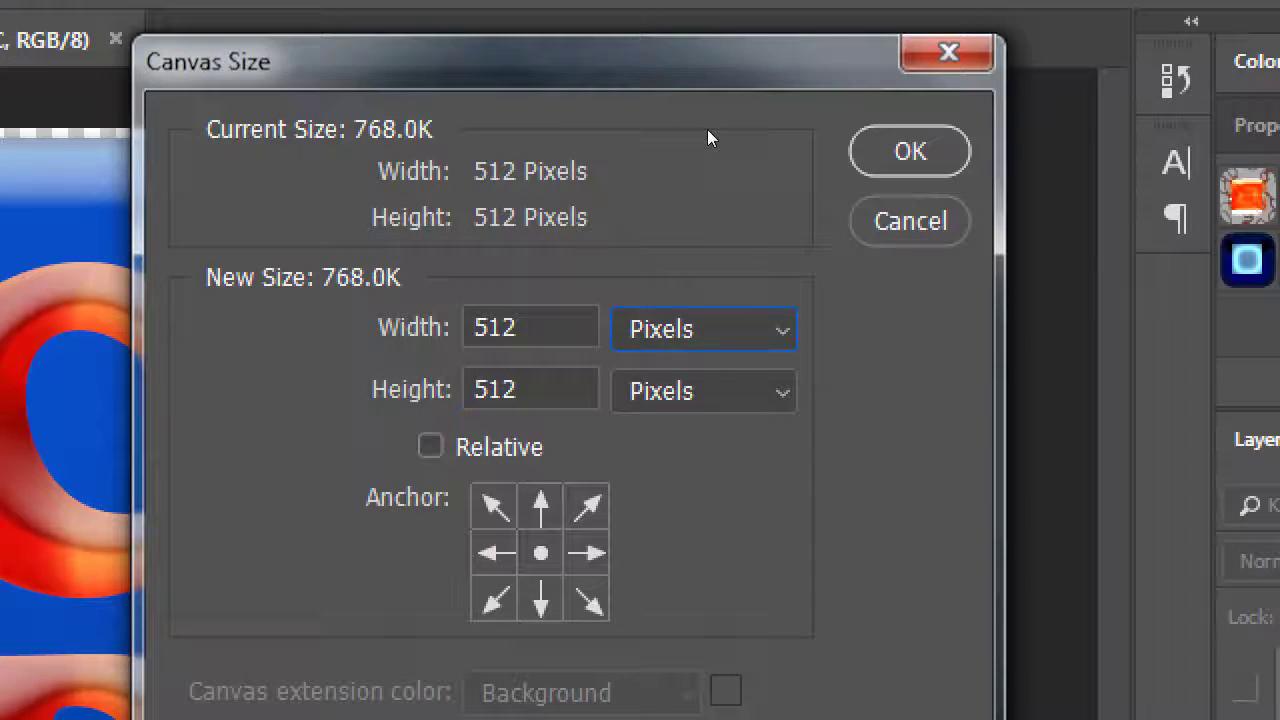
Step: Try a new canvas size of 720 pixels wide by 960 pixels high
key("shift+Tab")
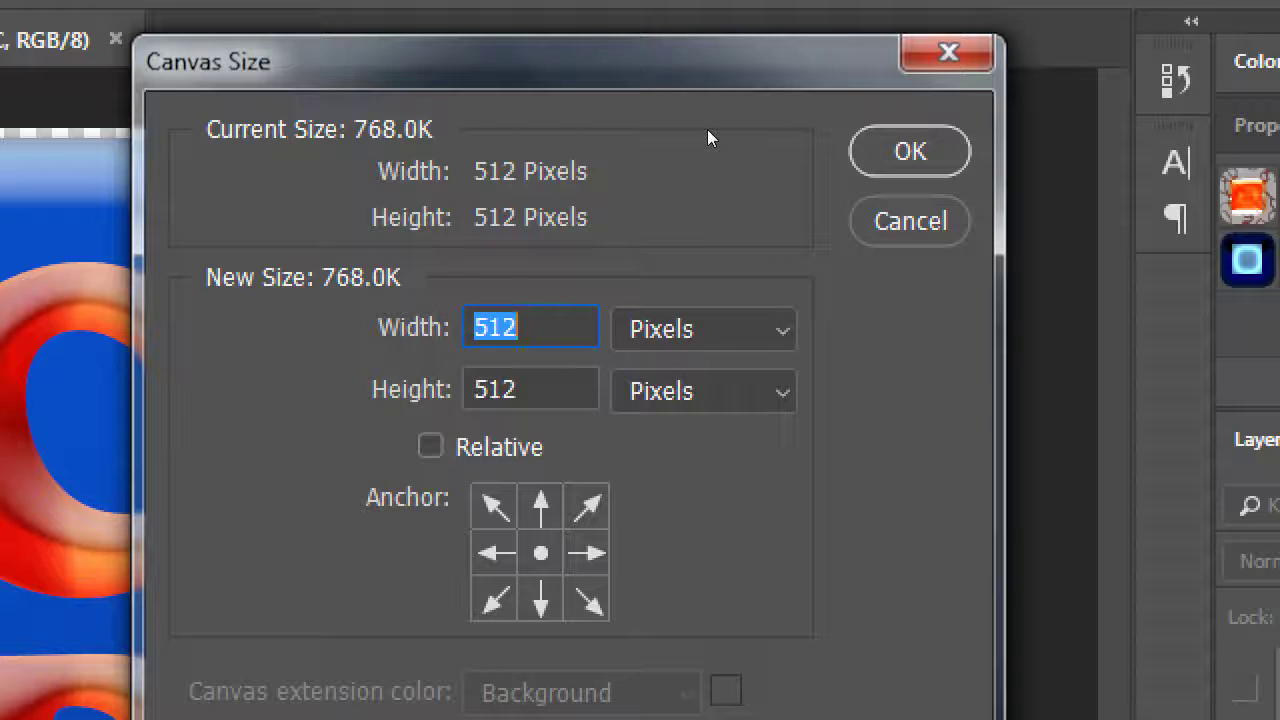
type("720")
key("Tab")
key("Tab")
type("960")
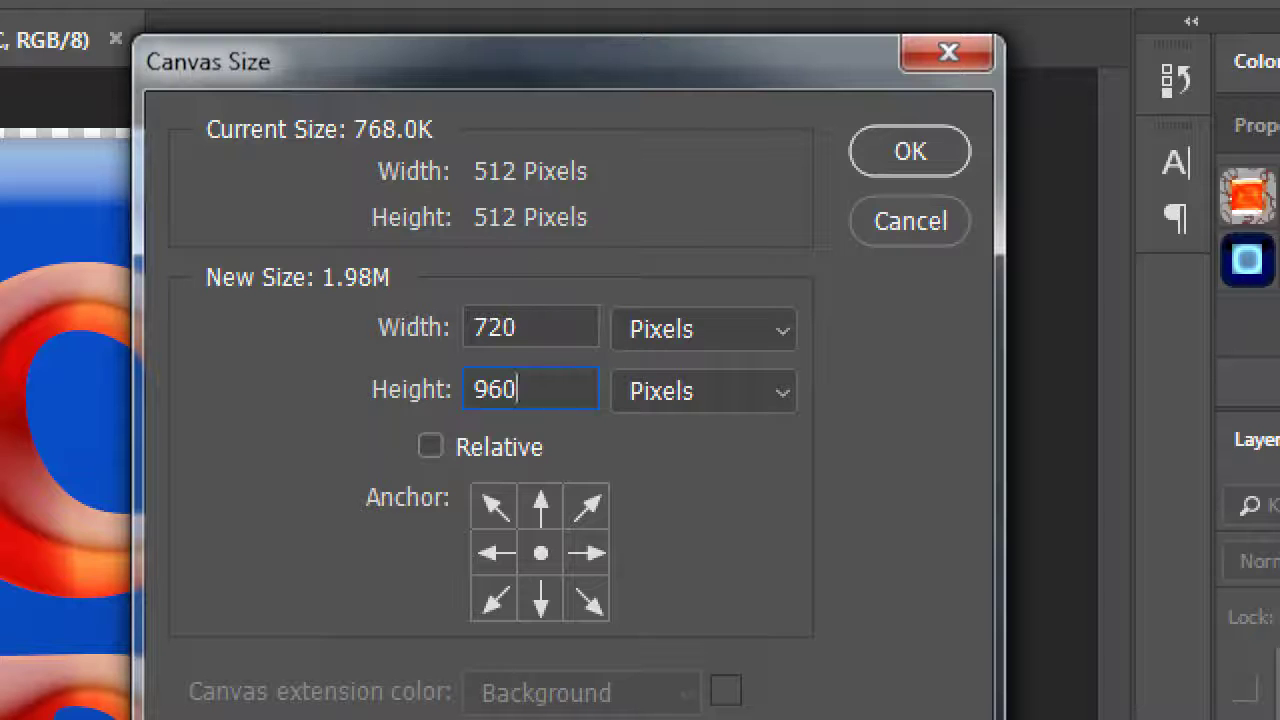
Step: Resize the splash.psd canvas to 1080 pixels wide by 1920 pixels high
key("shift+Tab")
key("shift+Tab")
type("1080")
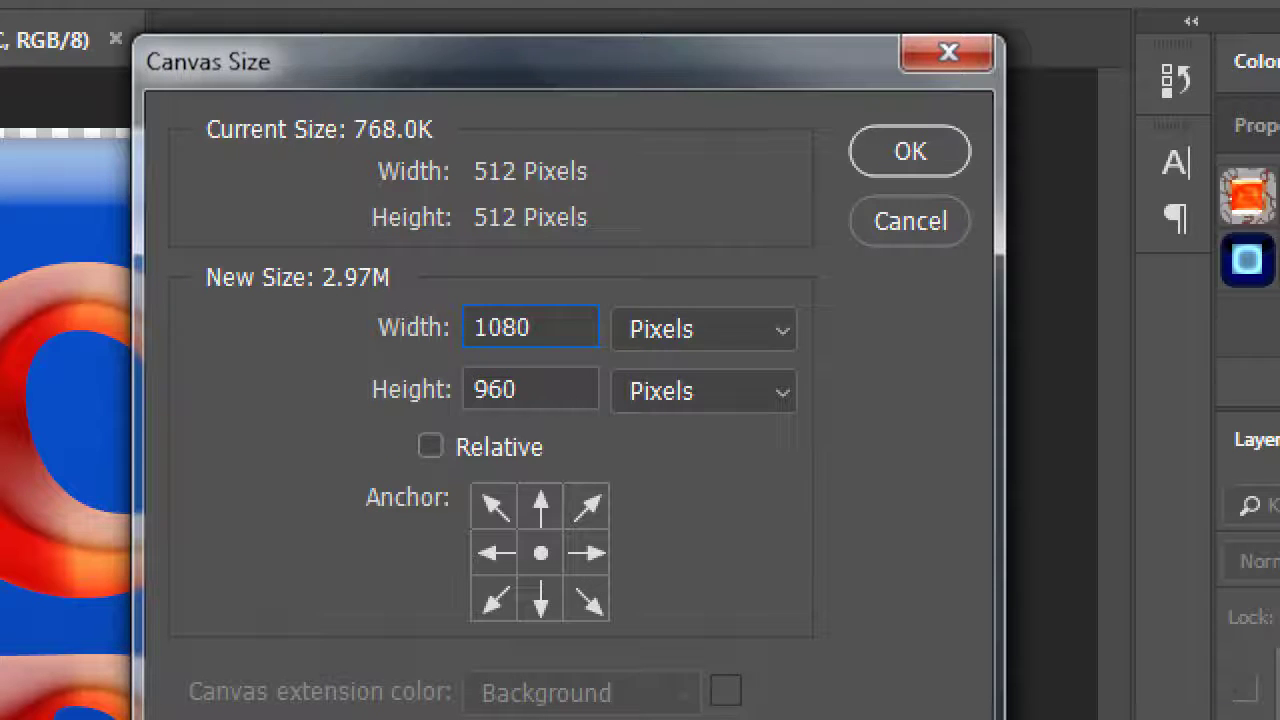
key("Tab")
type("1920")
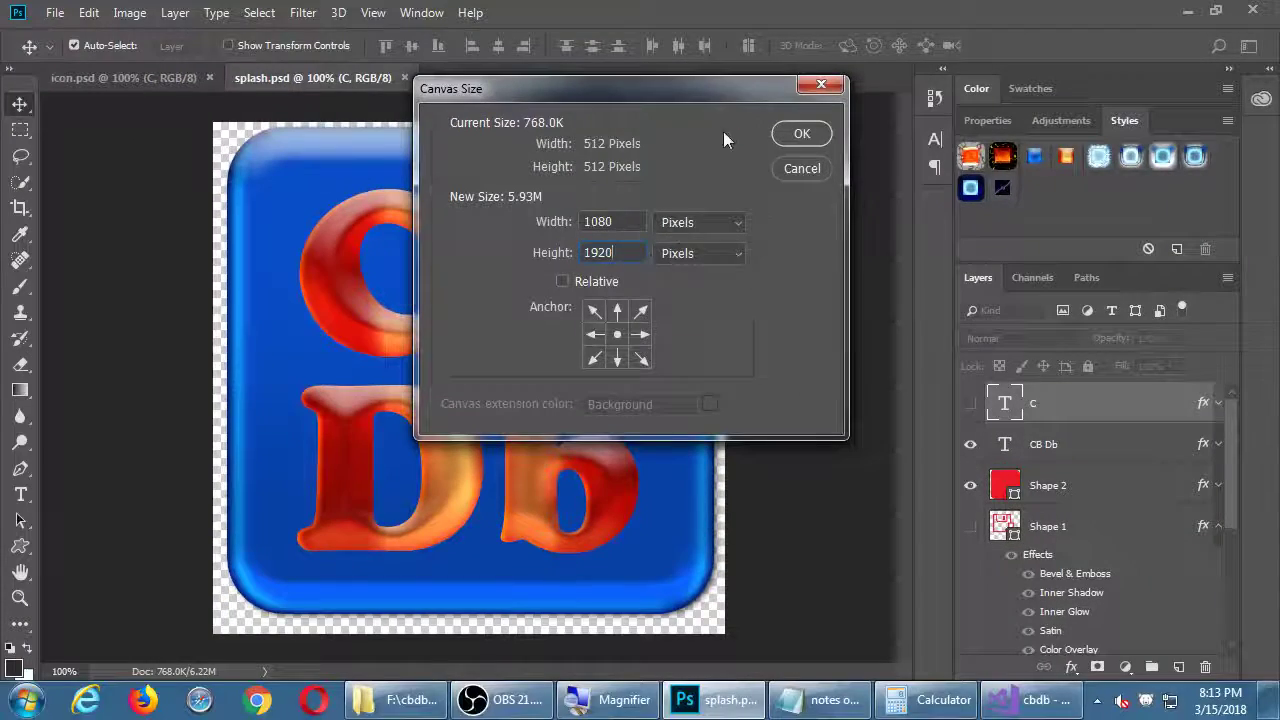
left_click(805, 133)
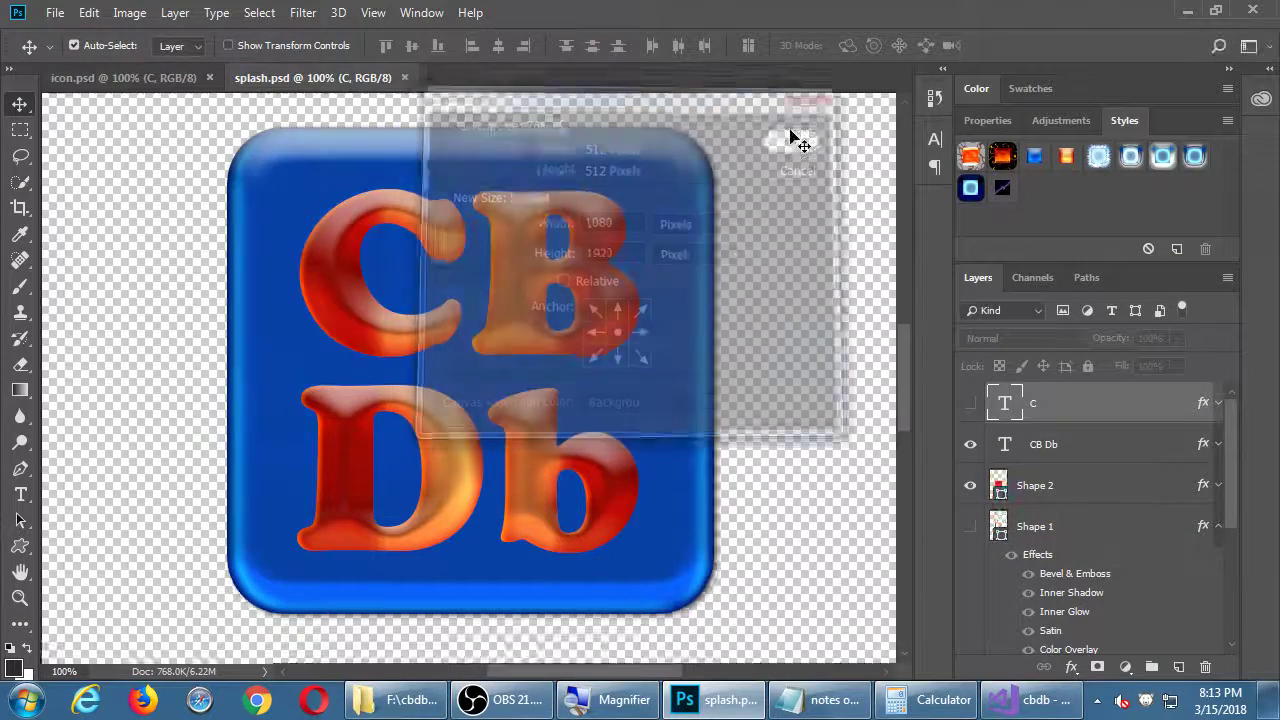
Step: Save the resized splash.psd and select the Shape 2 layer
left_click(21, 573)
double_click(21, 573)
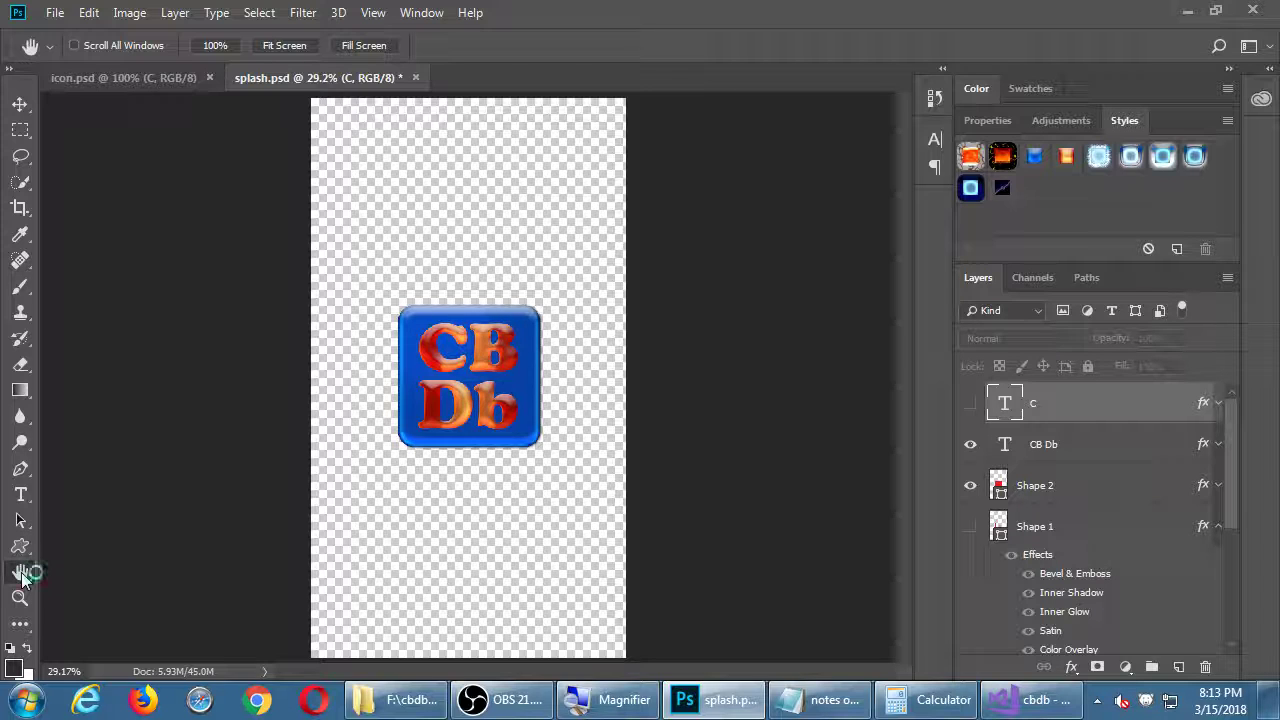
key("ctrl+s")
left_click(1050, 490)
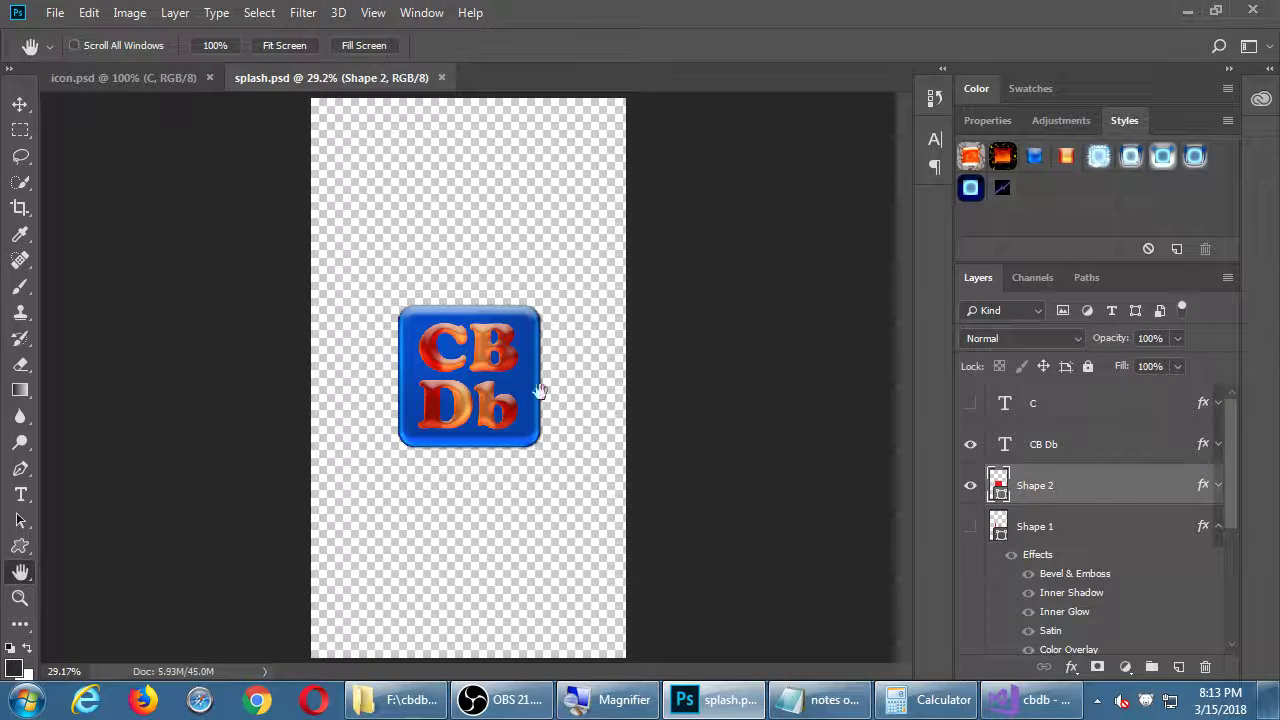
Step: Try stretching the blue Shape 2 background to about 206% width and 375% height with Free Transform, and undo it
left_click(89, 14)
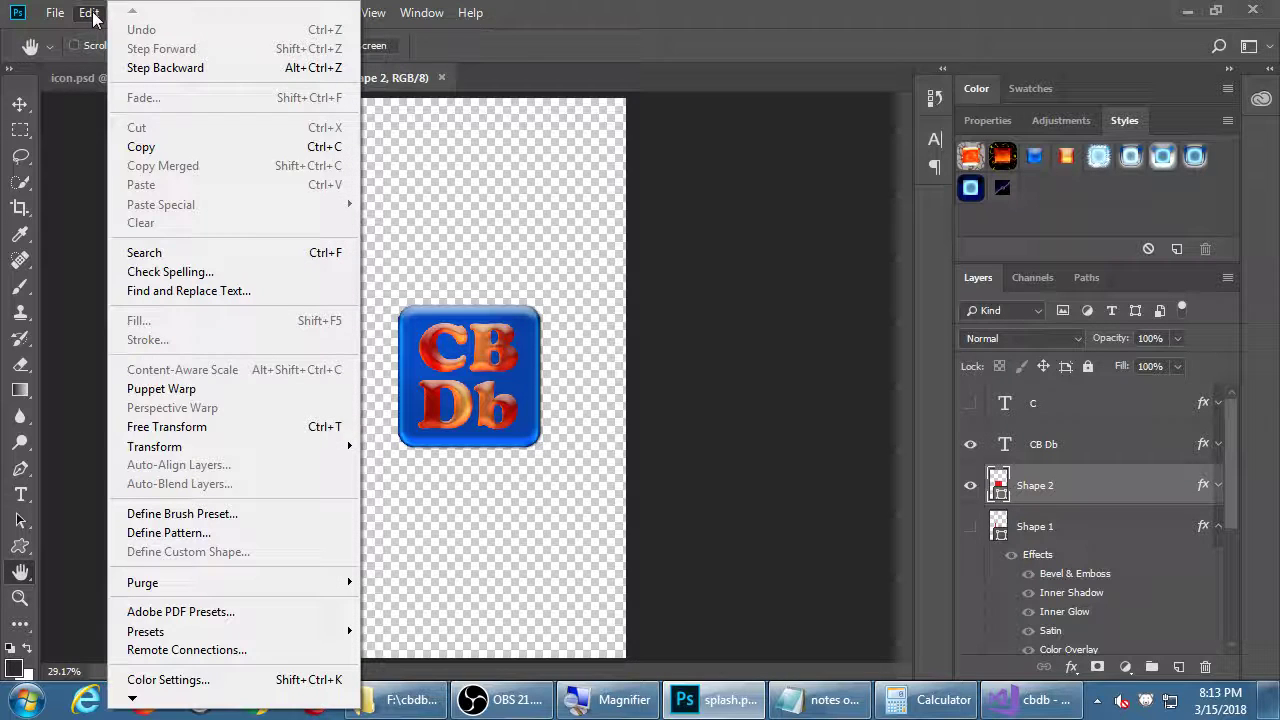
left_click(557, 22)
key("ctrl+t")
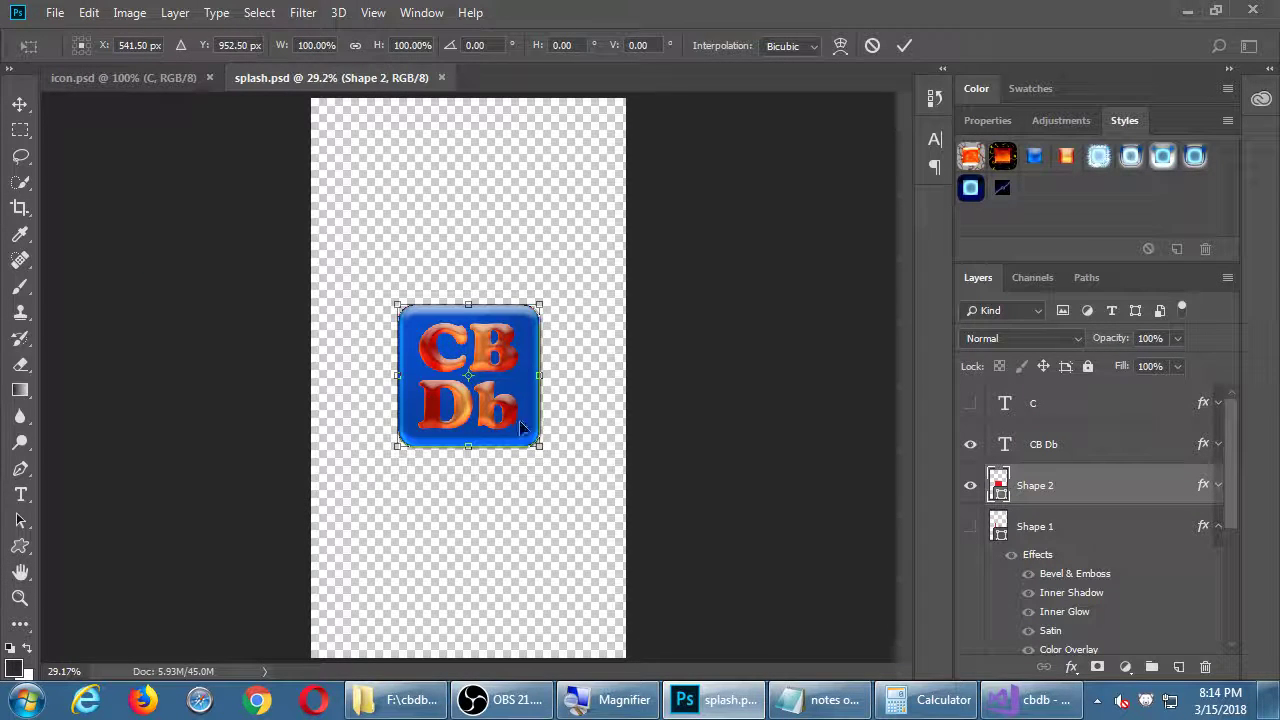
left_click_drag(537, 449, 606, 637)
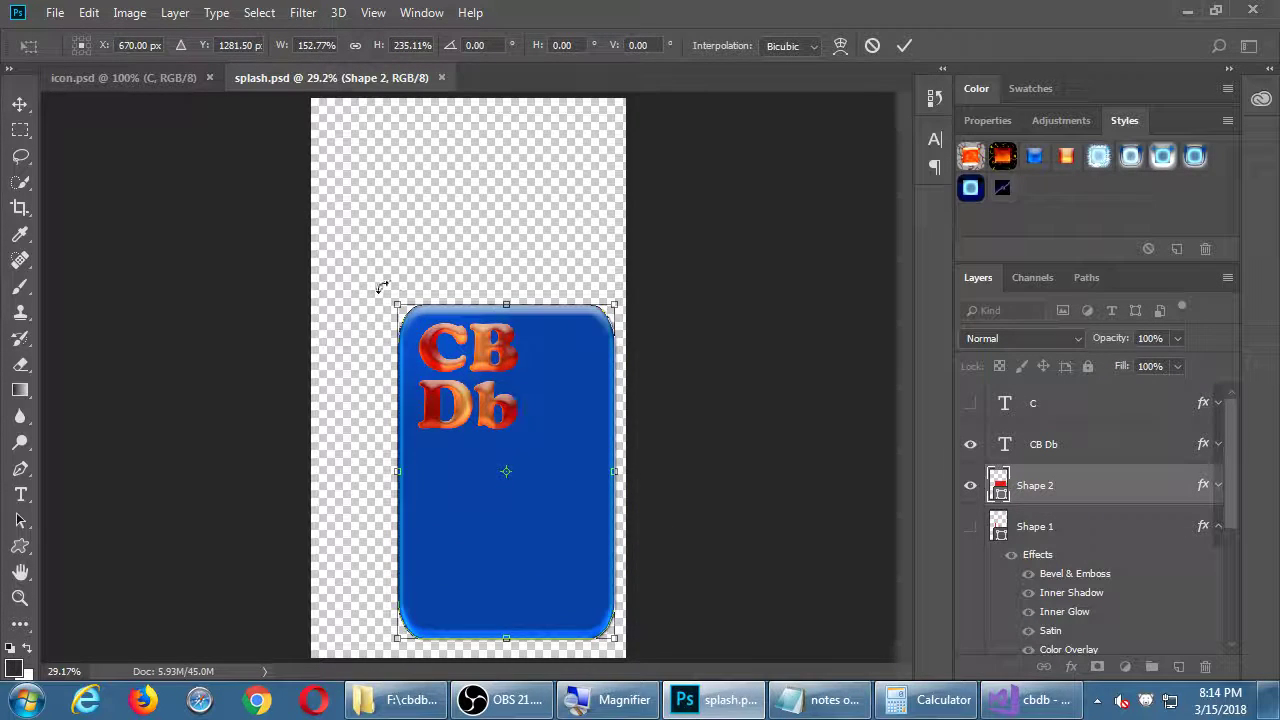
left_click_drag(396, 305, 320, 104)
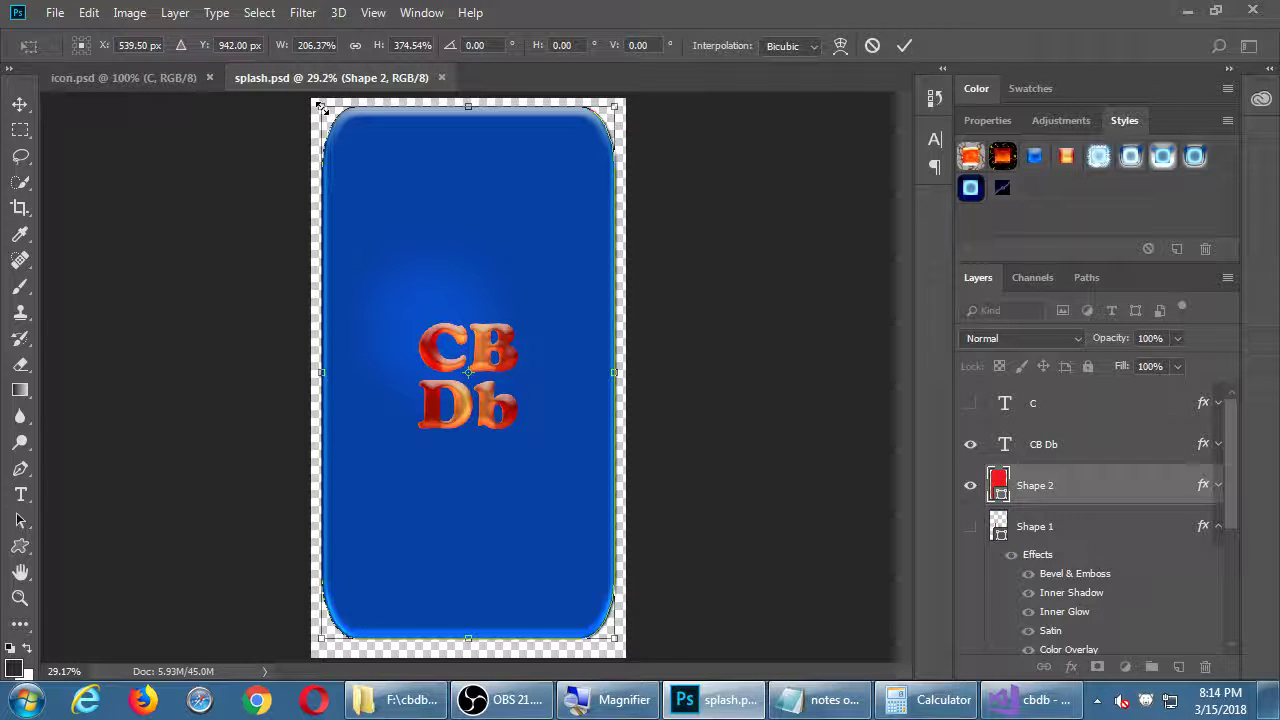
key("Return")
key("h")
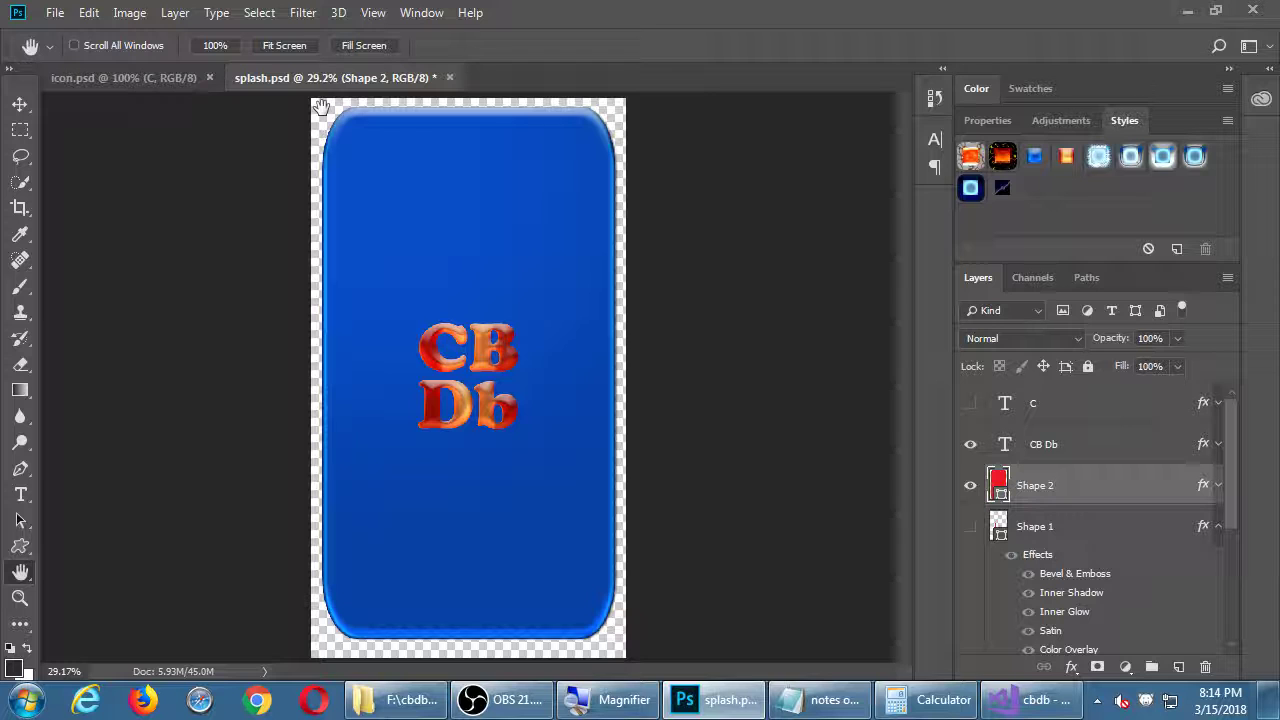
key("ctrl+z")
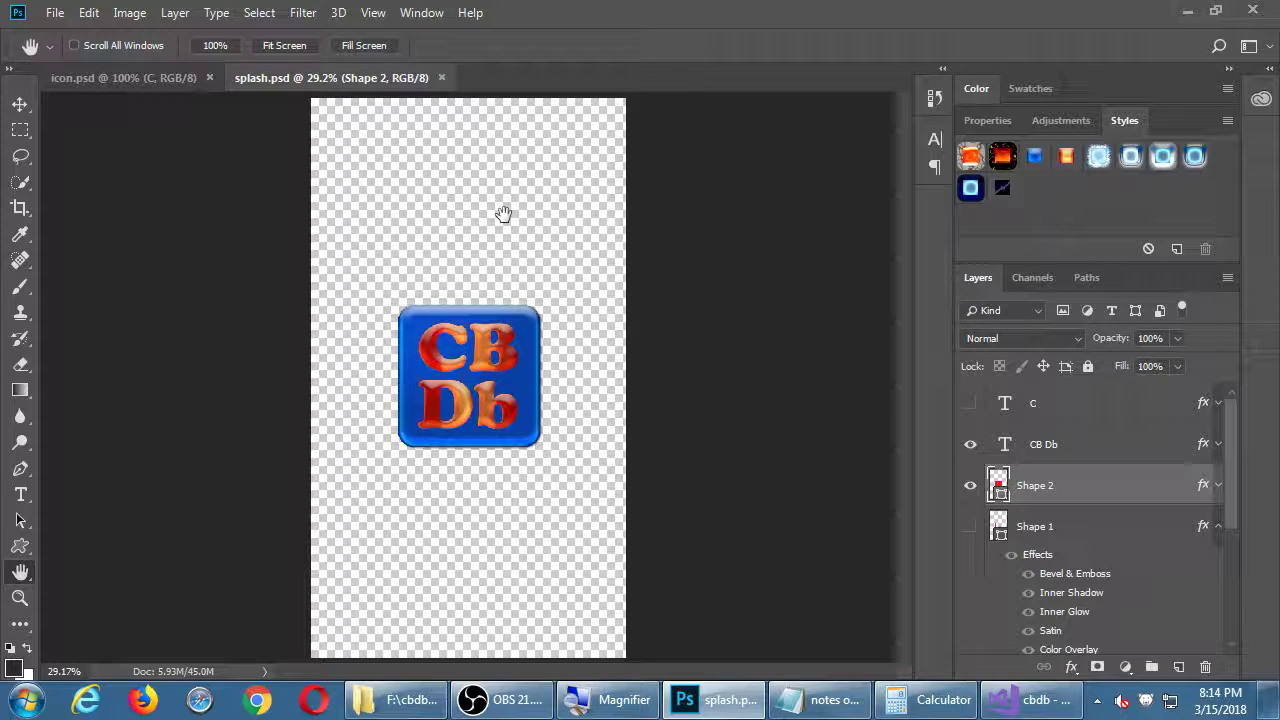
Step: Stretch the blue Shape 2 background with Free Transform to about 222% width and 404% height so it fills the canvas
left_click(88, 12)
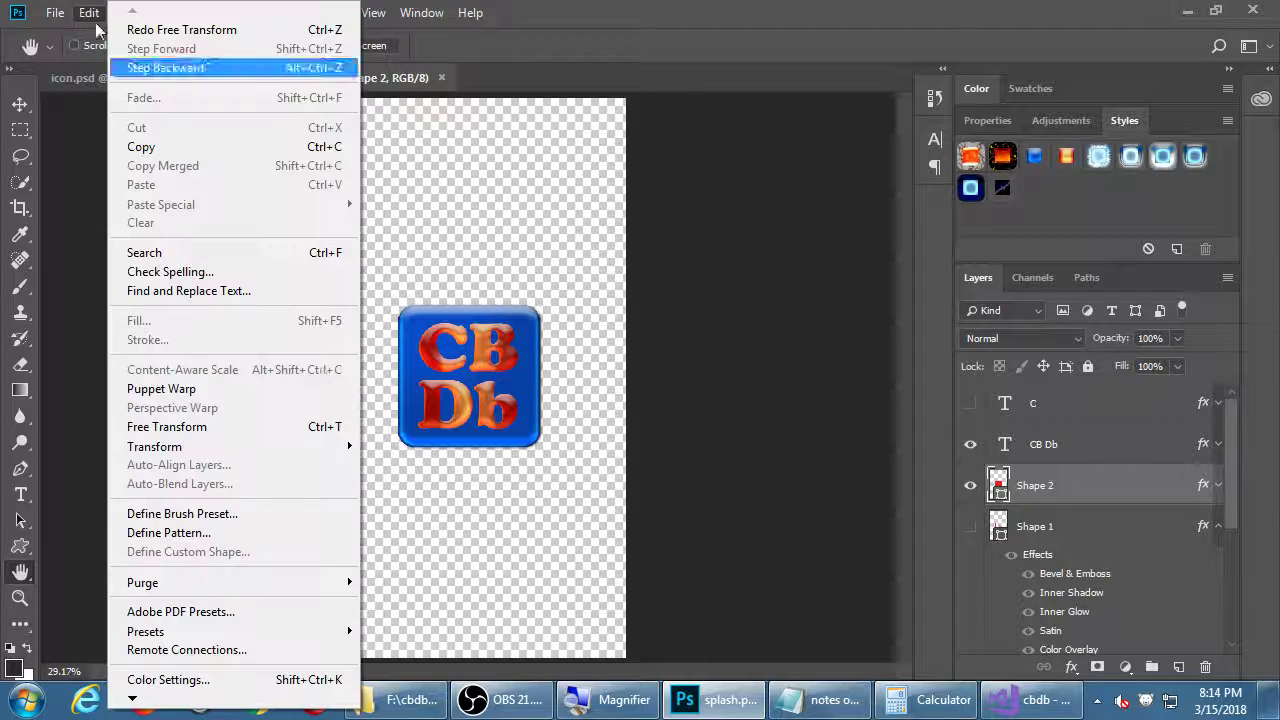
left_click(224, 426)
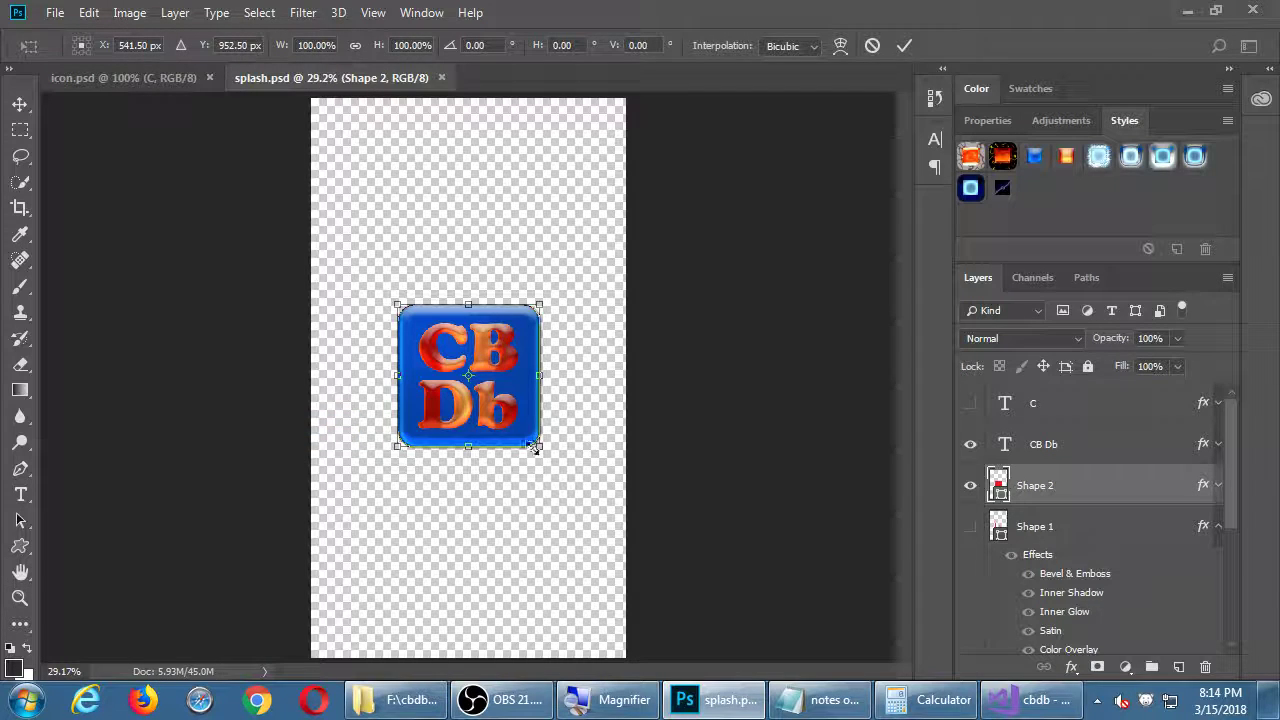
left_click_drag(540, 446, 616, 648)
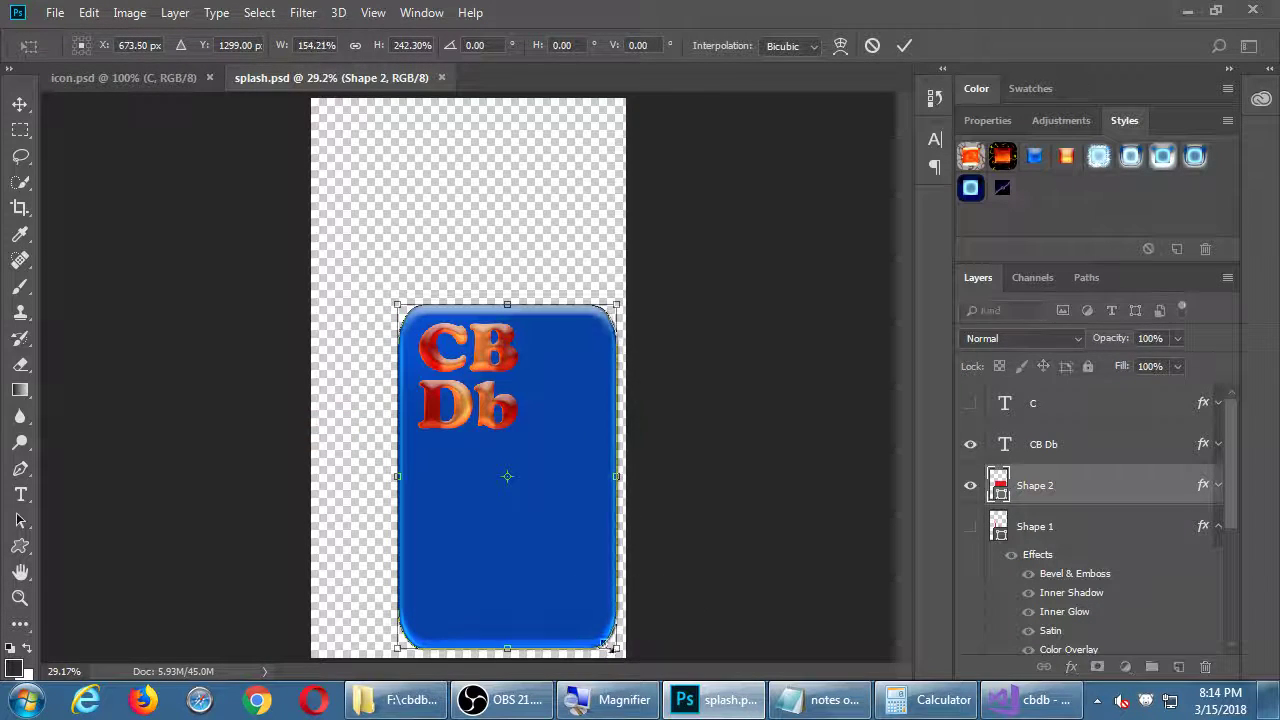
left_click_drag(397, 302, 311, 98)
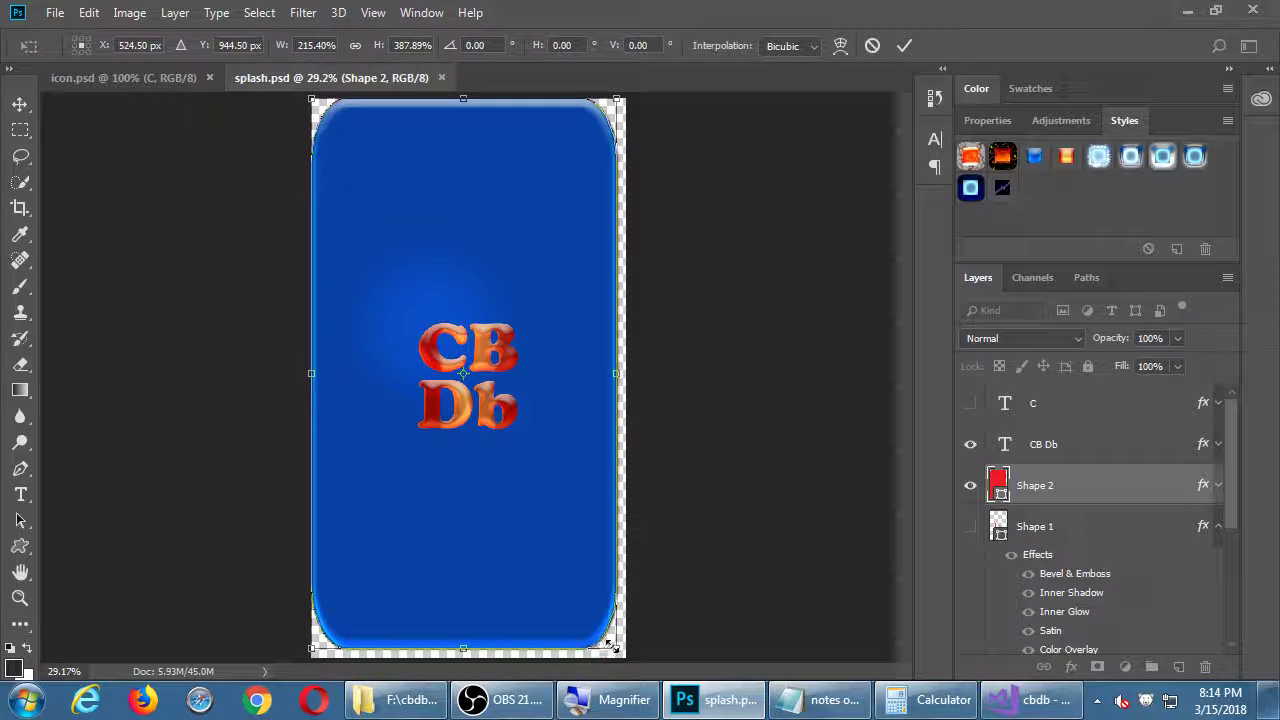
left_click_drag(616, 648, 626, 660)
key("Return")
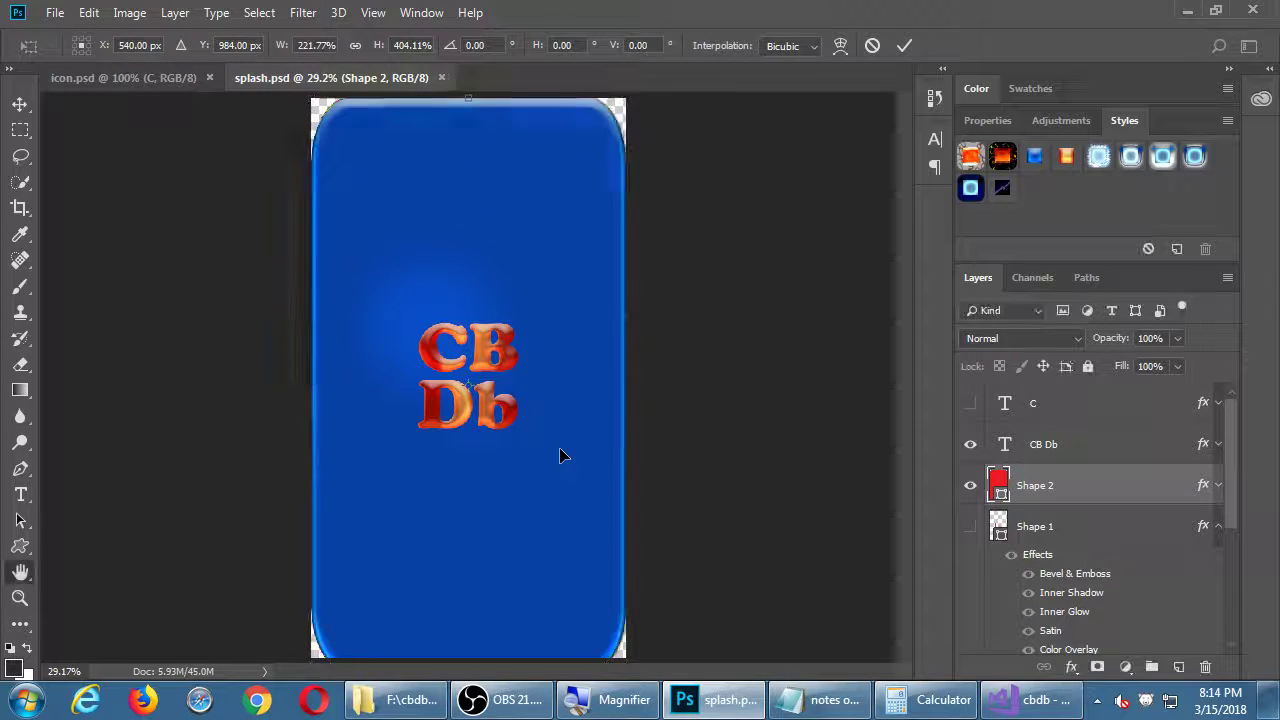
Step: Enlarge the CB Db text layer around its centre with Free Transform until the letters span most of the canvas width
left_click(1058, 449)
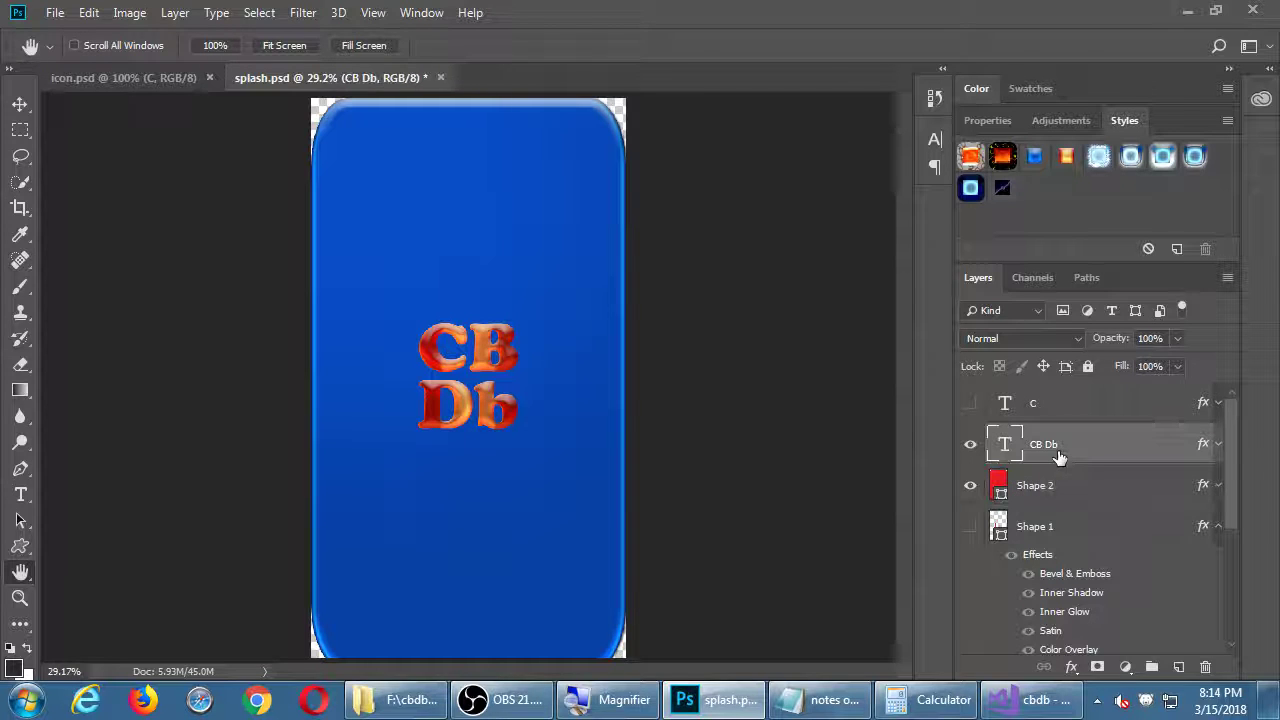
key("ctrl+t")
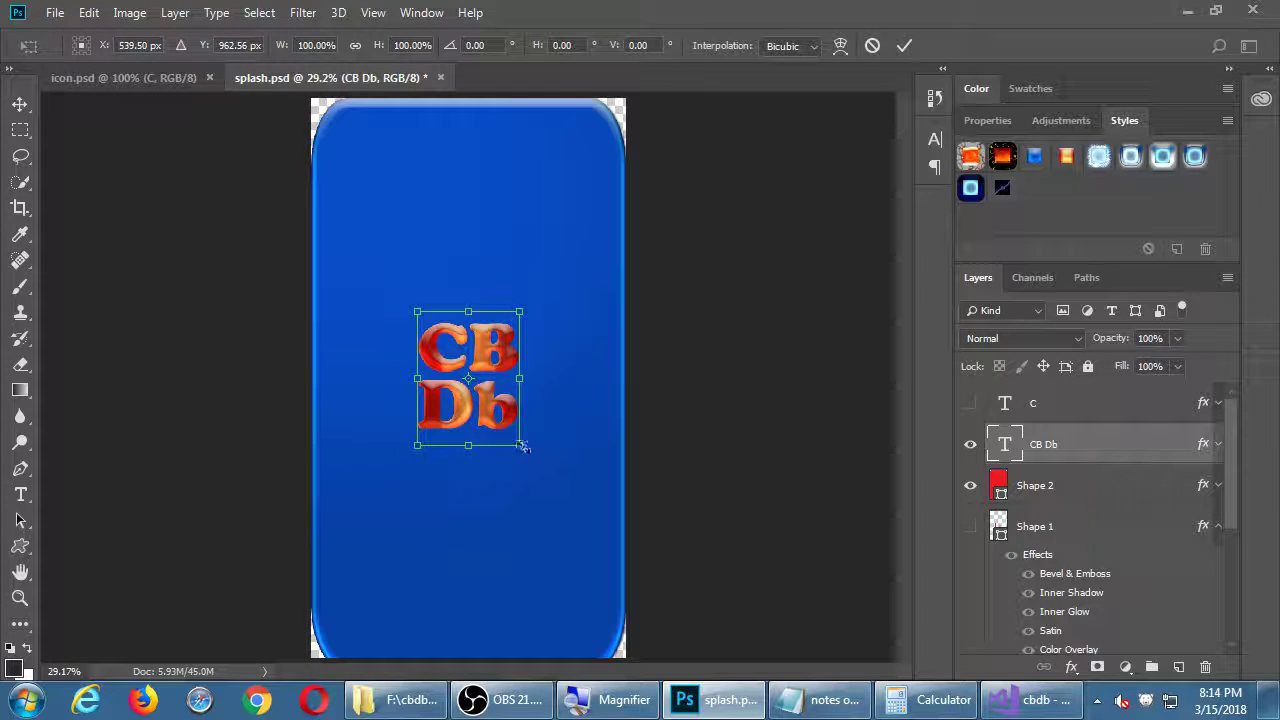
left_click_drag(519, 445, 603, 558)
key("Return")
key("h")
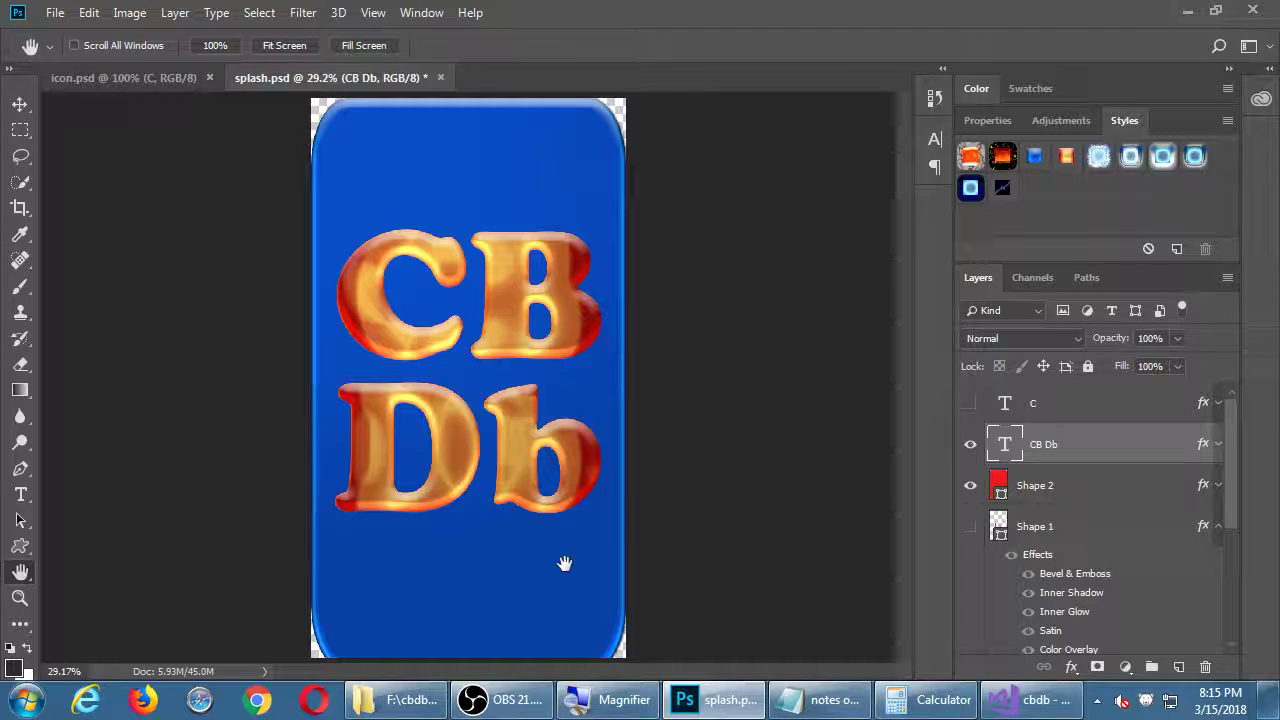
Step: Hide the Shape 2 background, leave only the CB Db text layer visible, and save splash.psd
left_click_drag(978, 458, 986, 486)
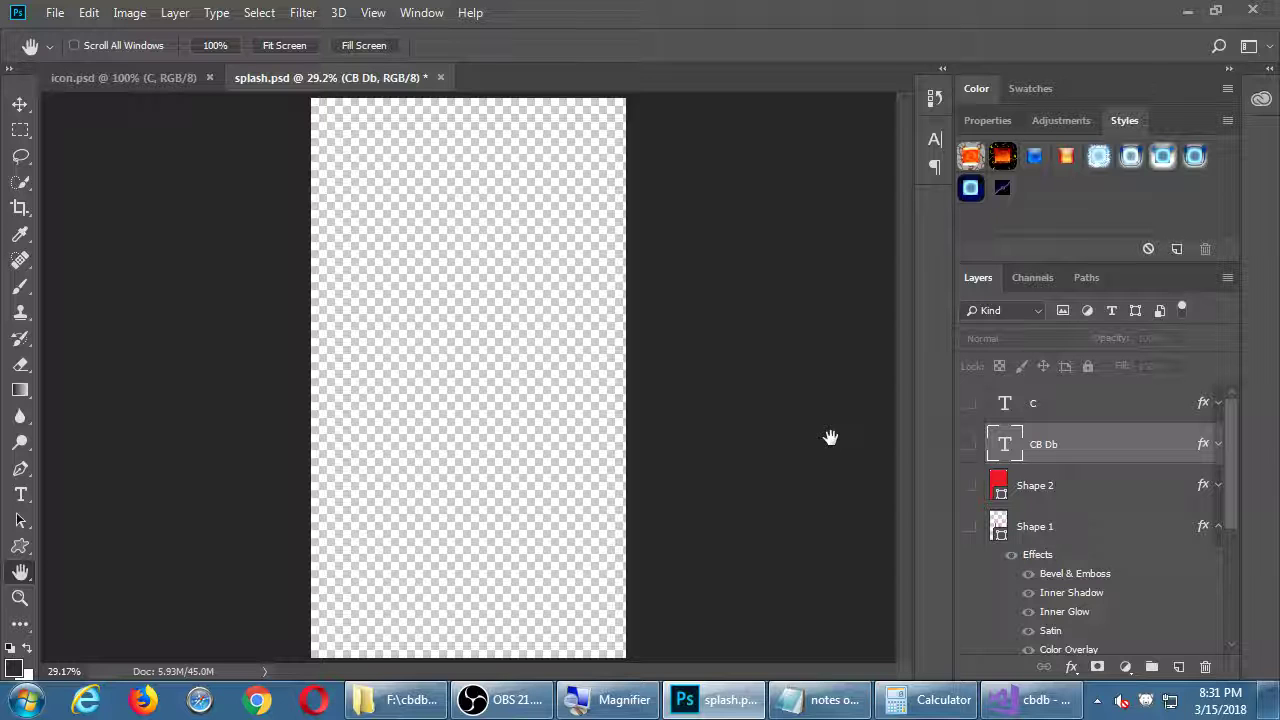
left_click(971, 447)
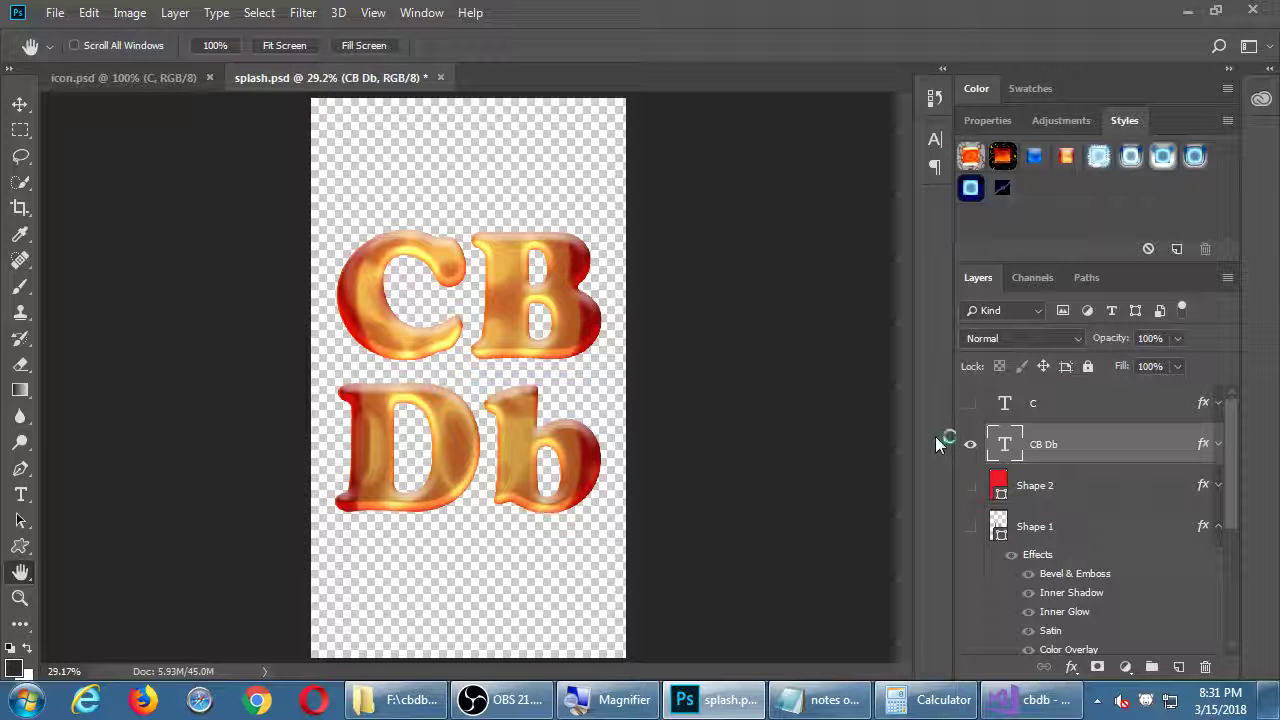
key("ctrl+s")
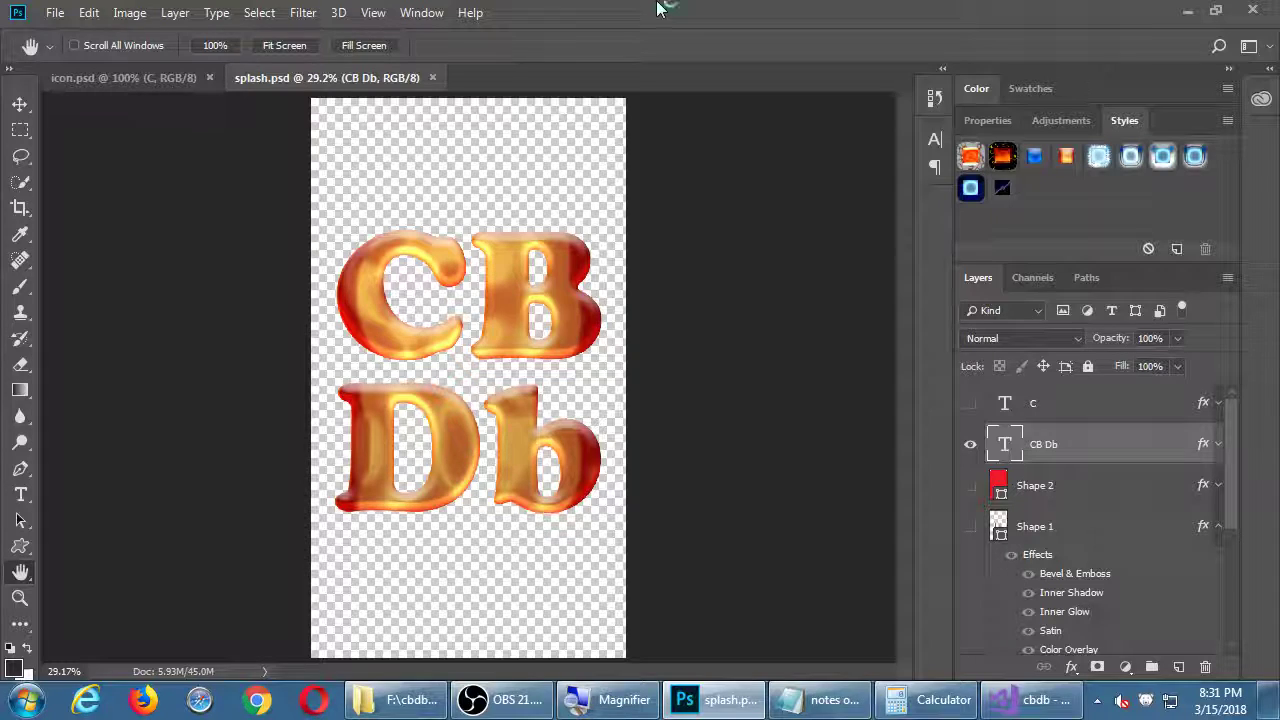
Step: Review the Save for Web export instructions in notes on graphics.txt, especially the PNG-24 preset and transparency setting, and return to Photoshop
left_click(815, 707)
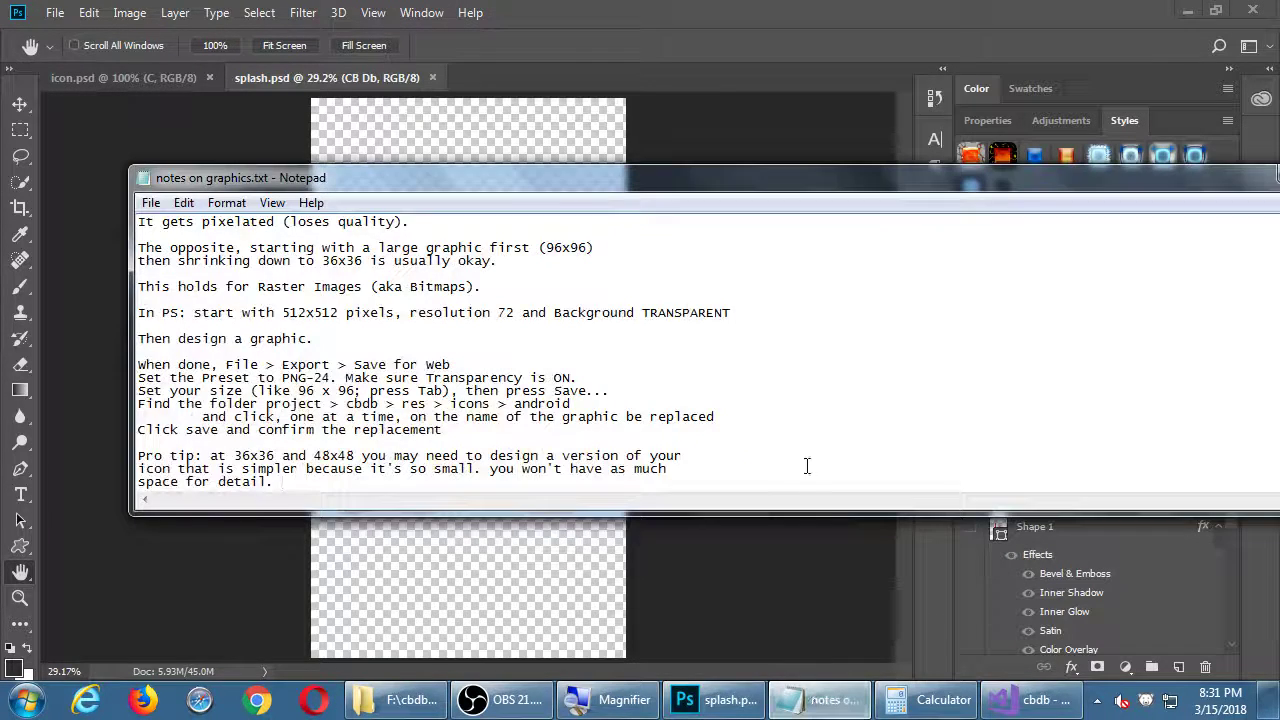
key("super+Up")
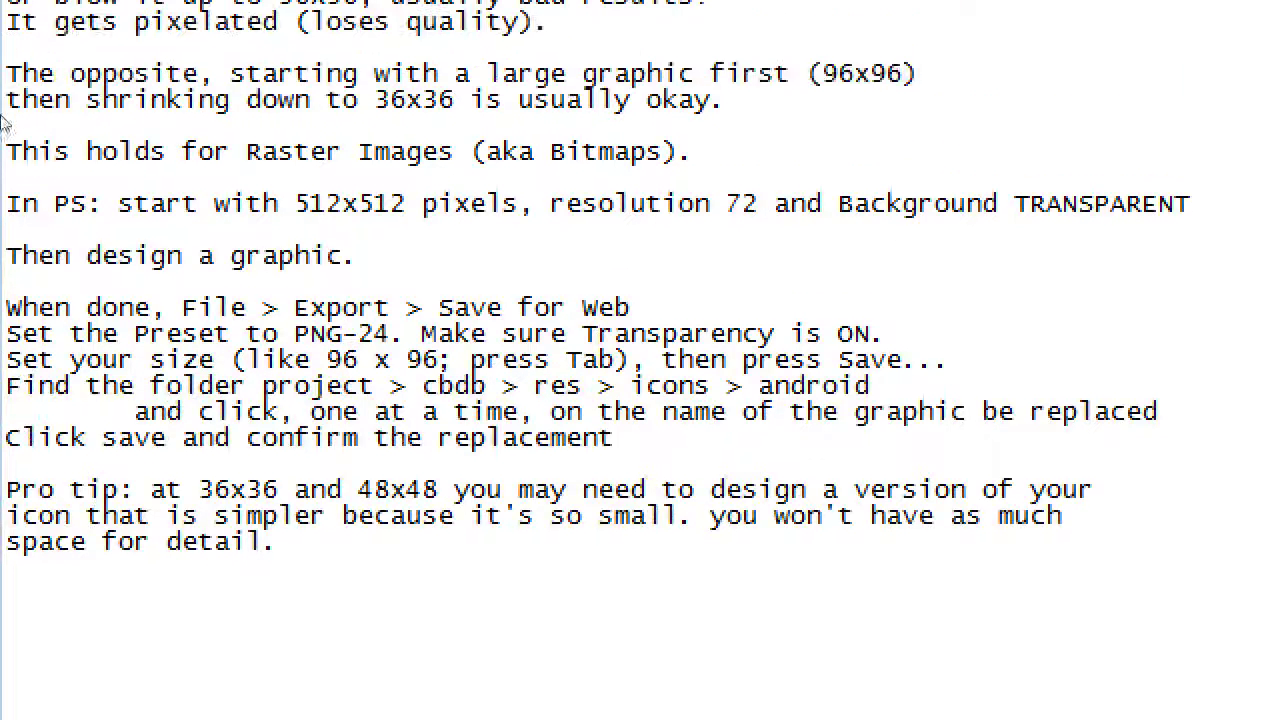
left_click_drag(6, 319, 375, 423)
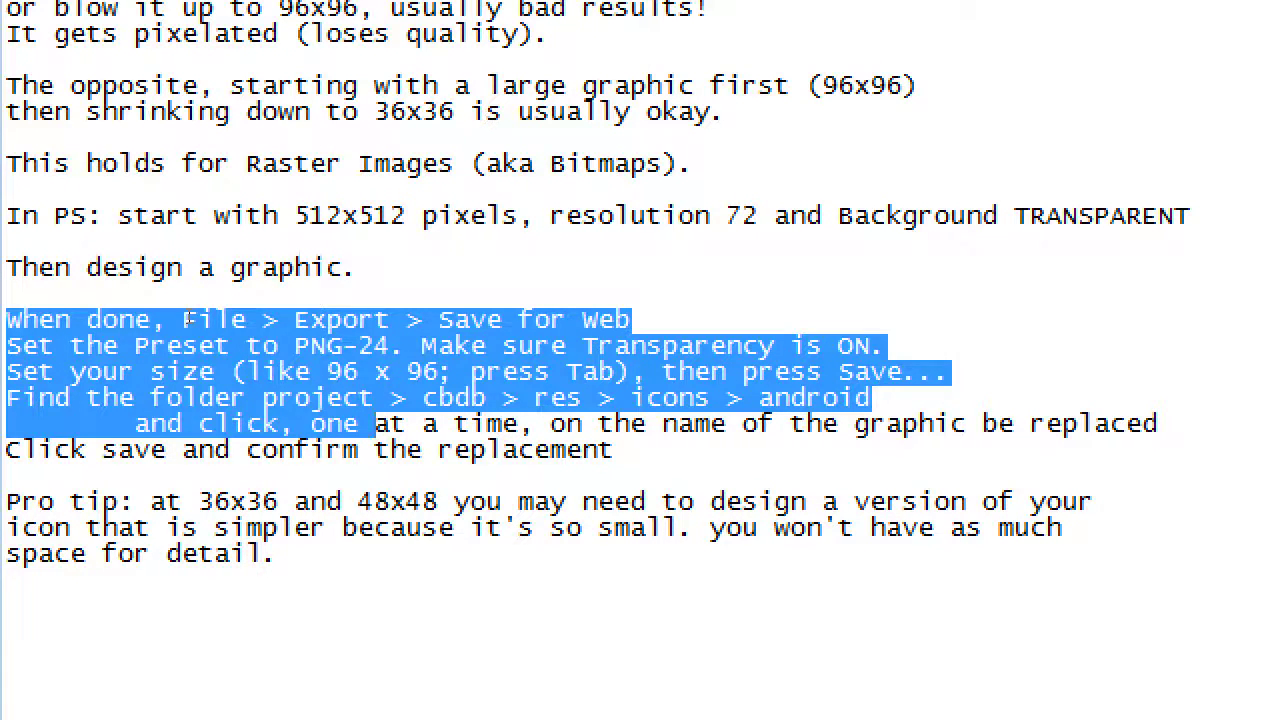
left_click(375, 372)
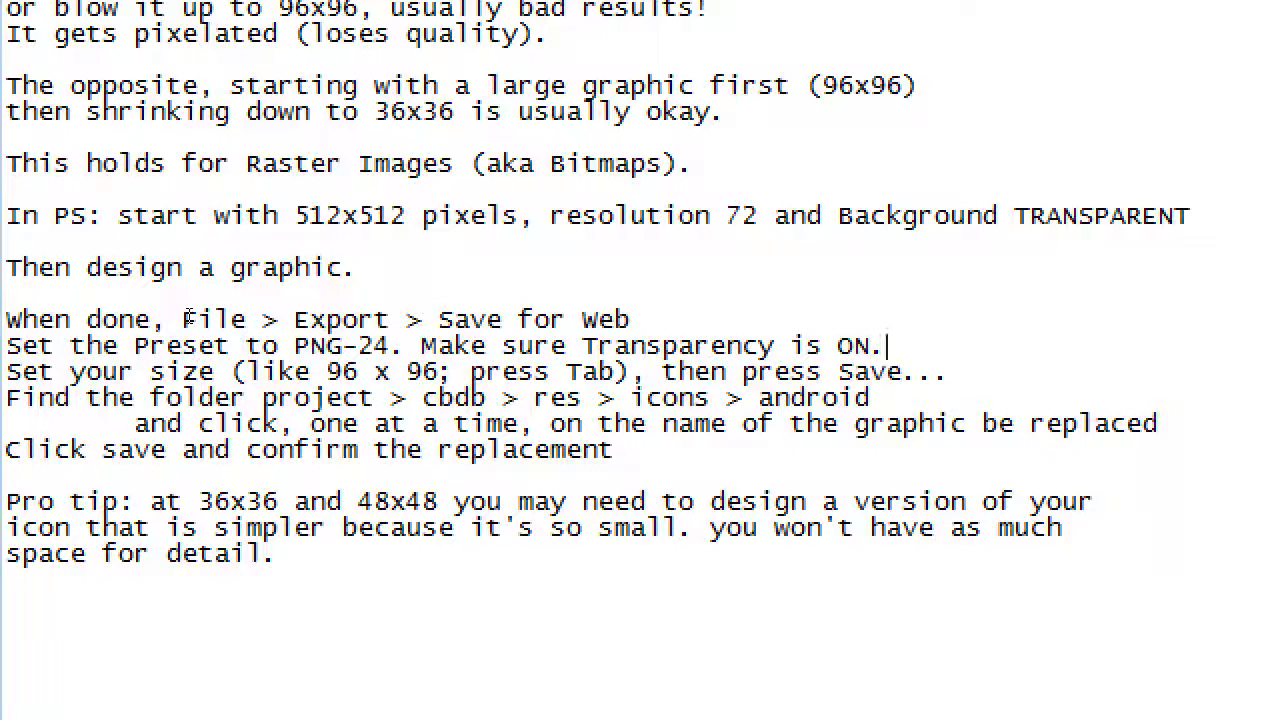
key("ctrl+shift+Left")
key("ctrl+shift+Left")
key("ctrl+shift+Left")
key("ctrl+shift+Left")
key("ctrl+shift+Right")
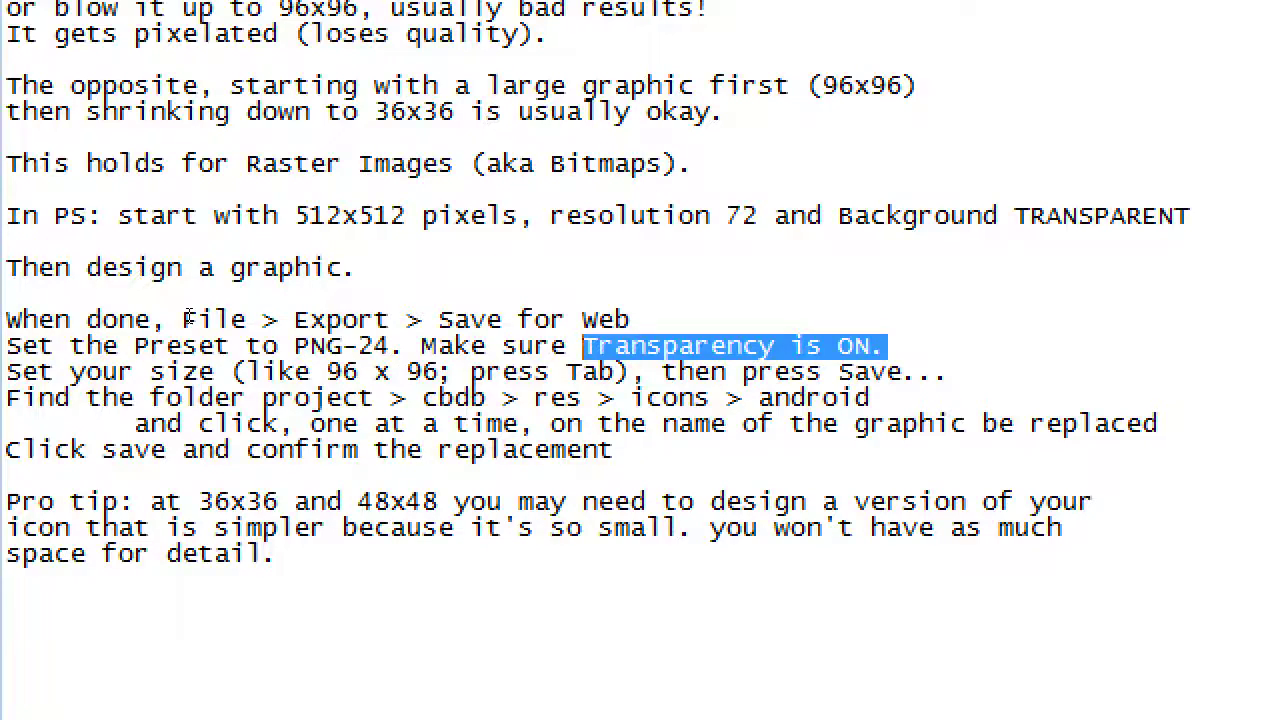
key("alt+Tab")
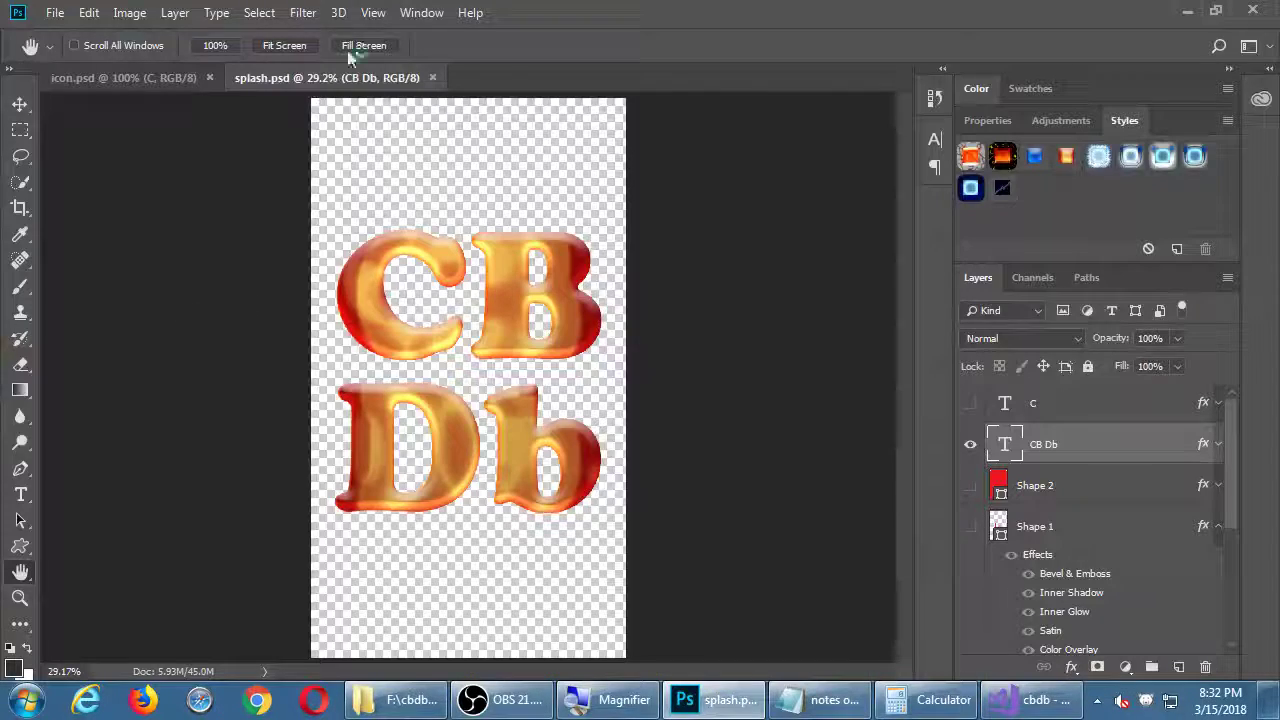
Step: Open splash.psd in Save for Web, turn off transparency for the PNG-24 export, and fit the whole image in the preview
left_click(55, 14)
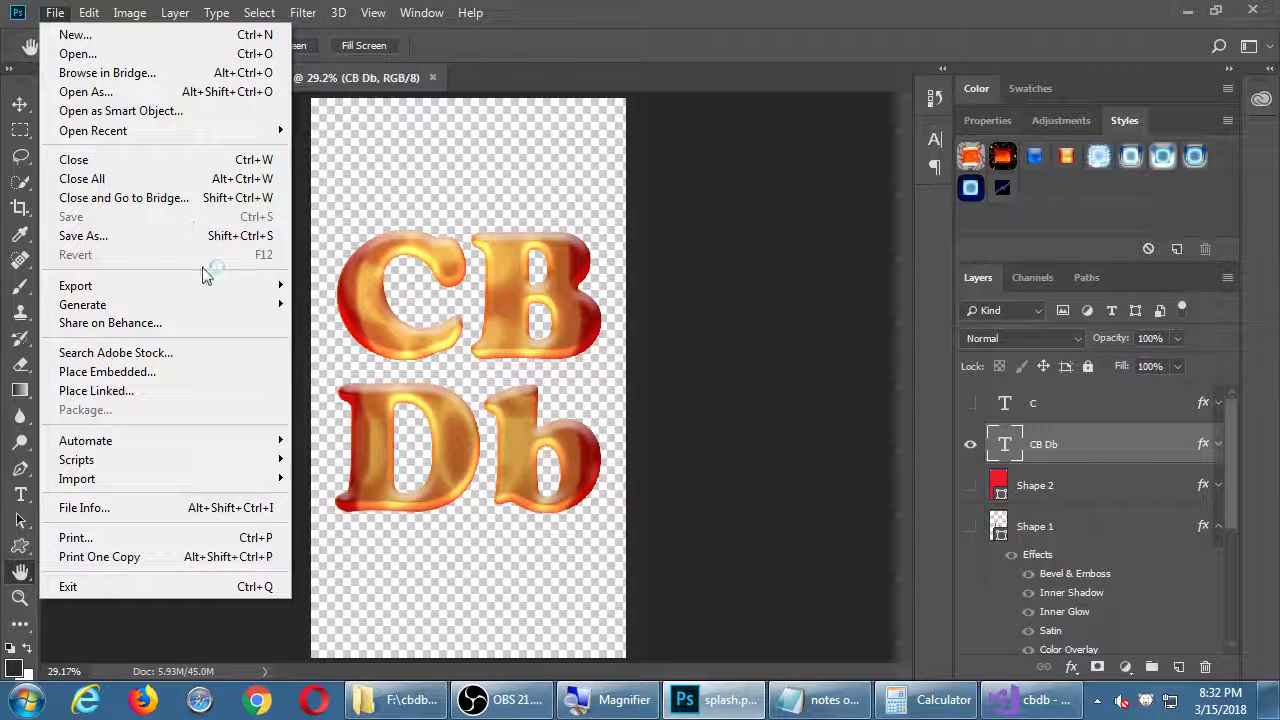
mouse_move(220, 284)
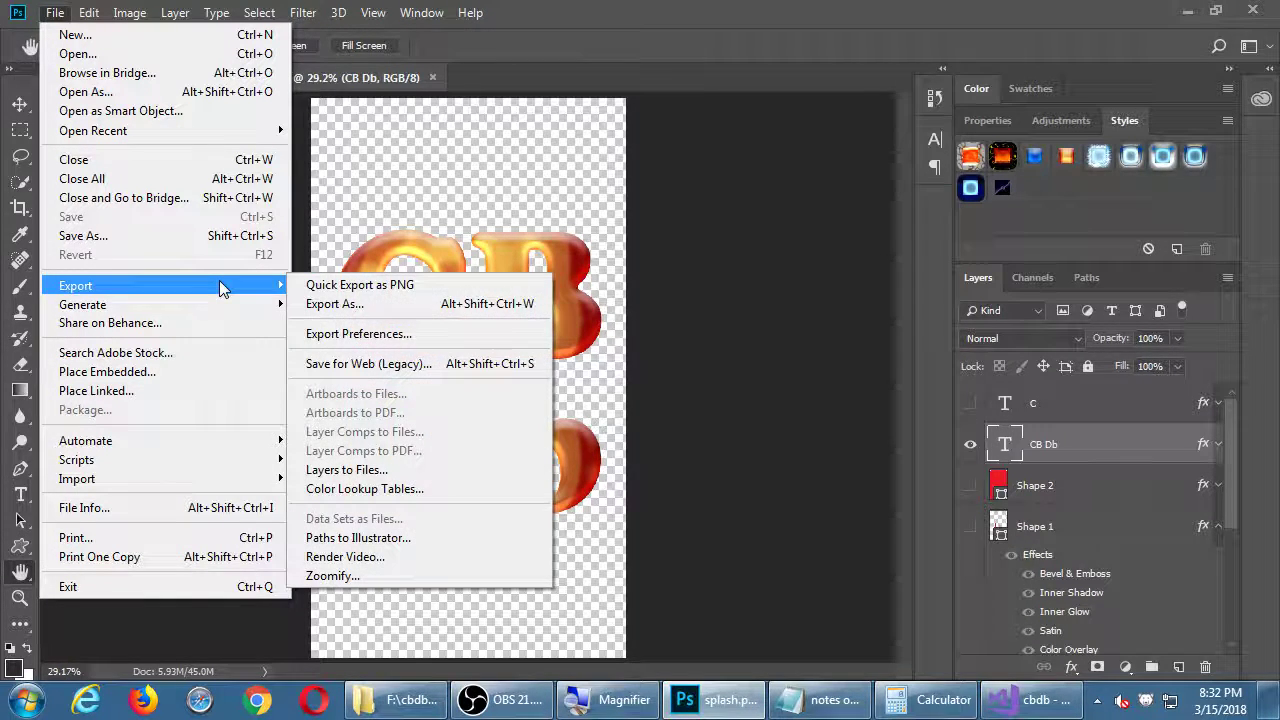
left_click(383, 364)
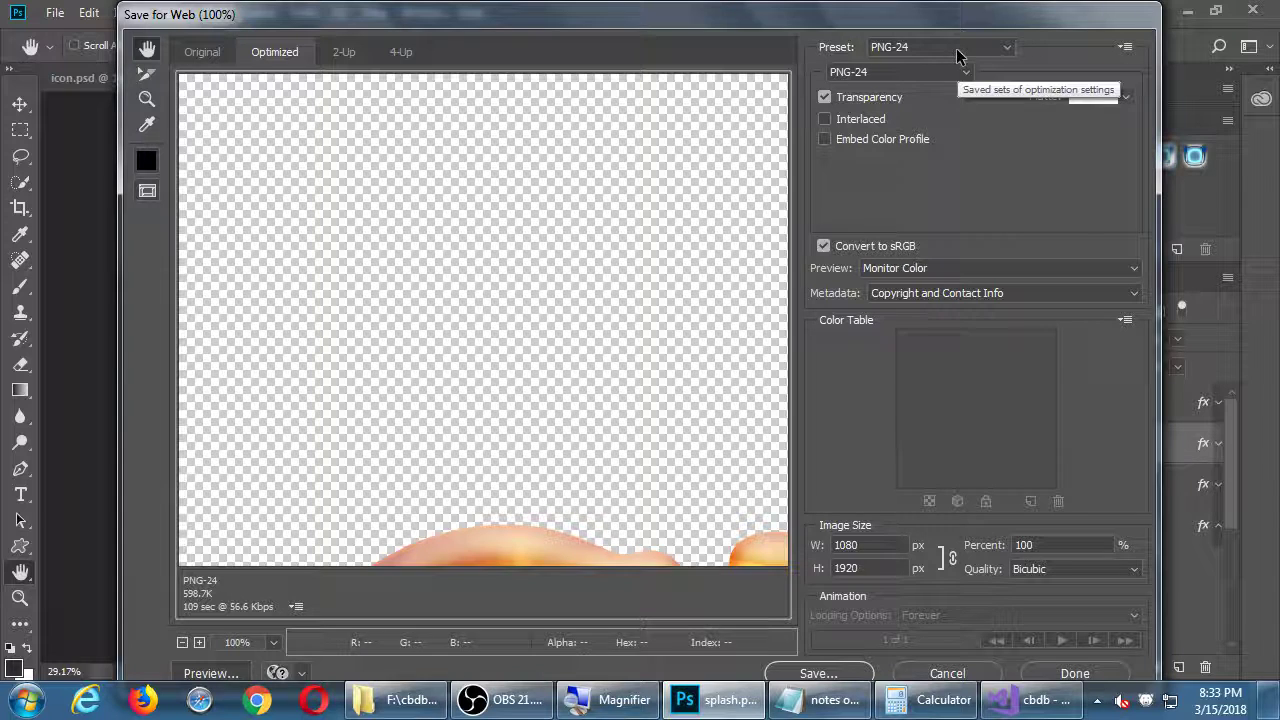
left_click(870, 98)
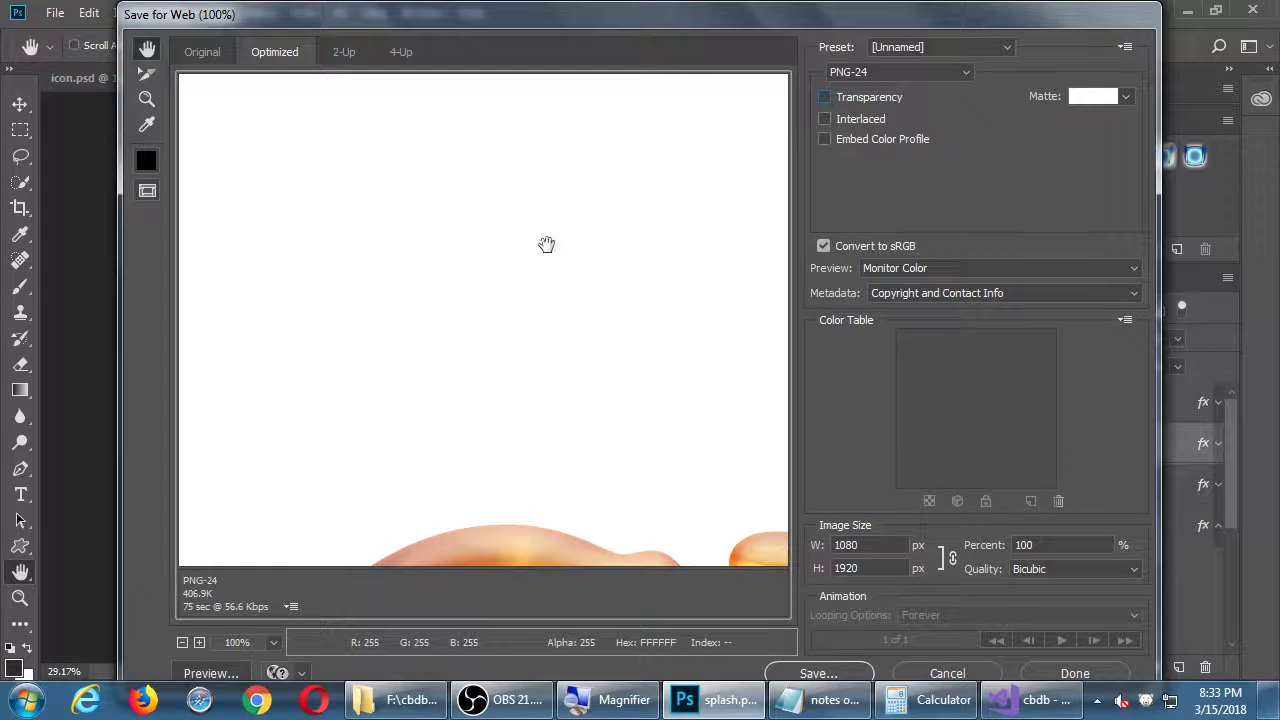
double_click(148, 50)
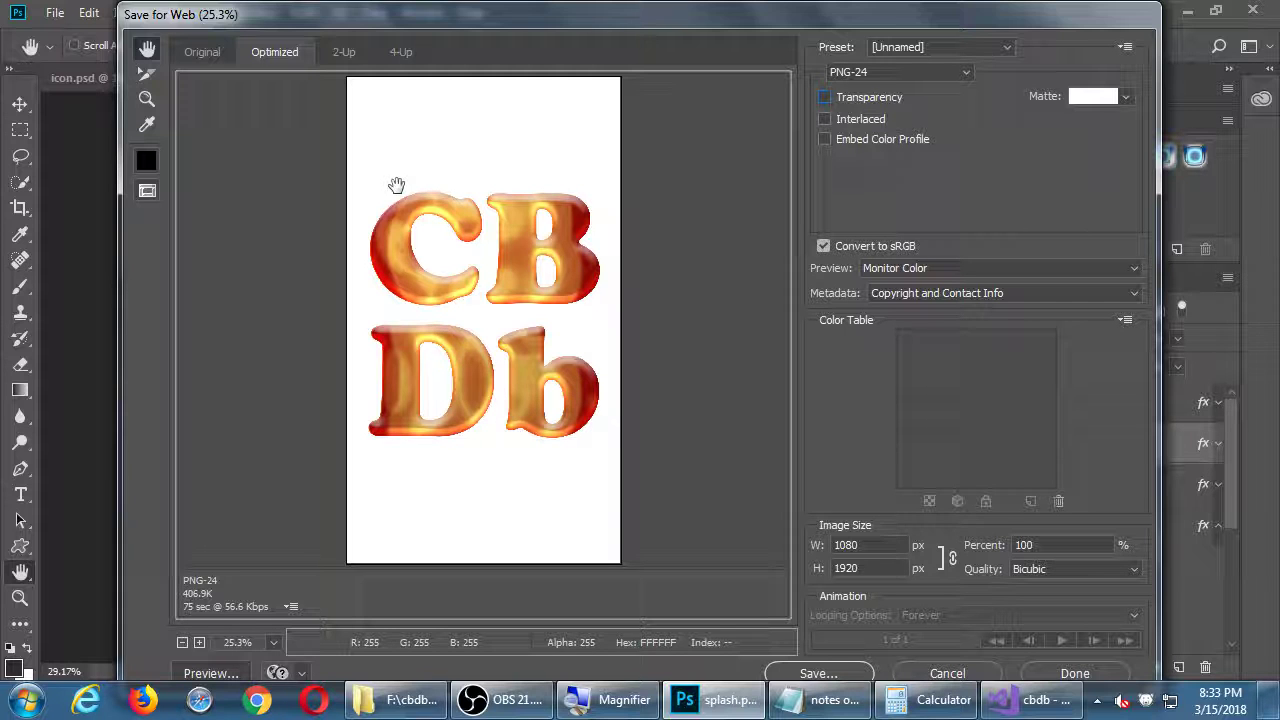
Step: Set the export's matte colour to black, and try choosing a custom red matte in the Color Picker
left_click(1129, 98)
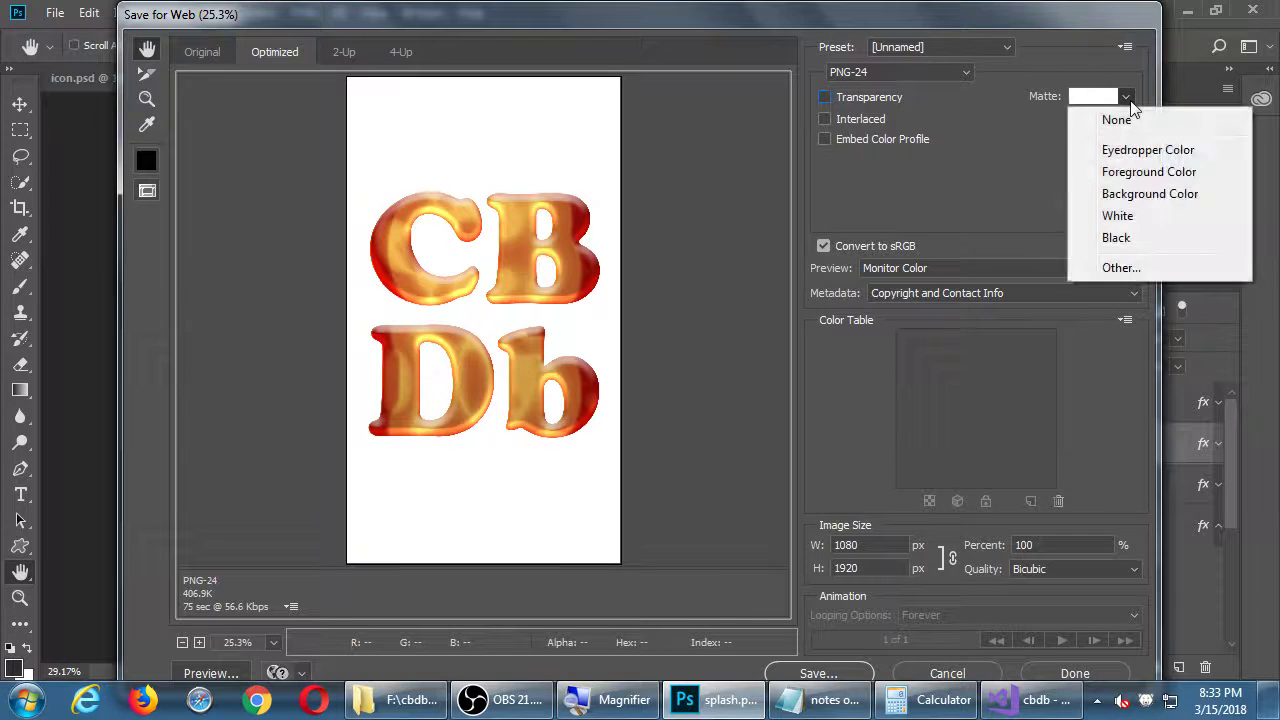
left_click(1114, 238)
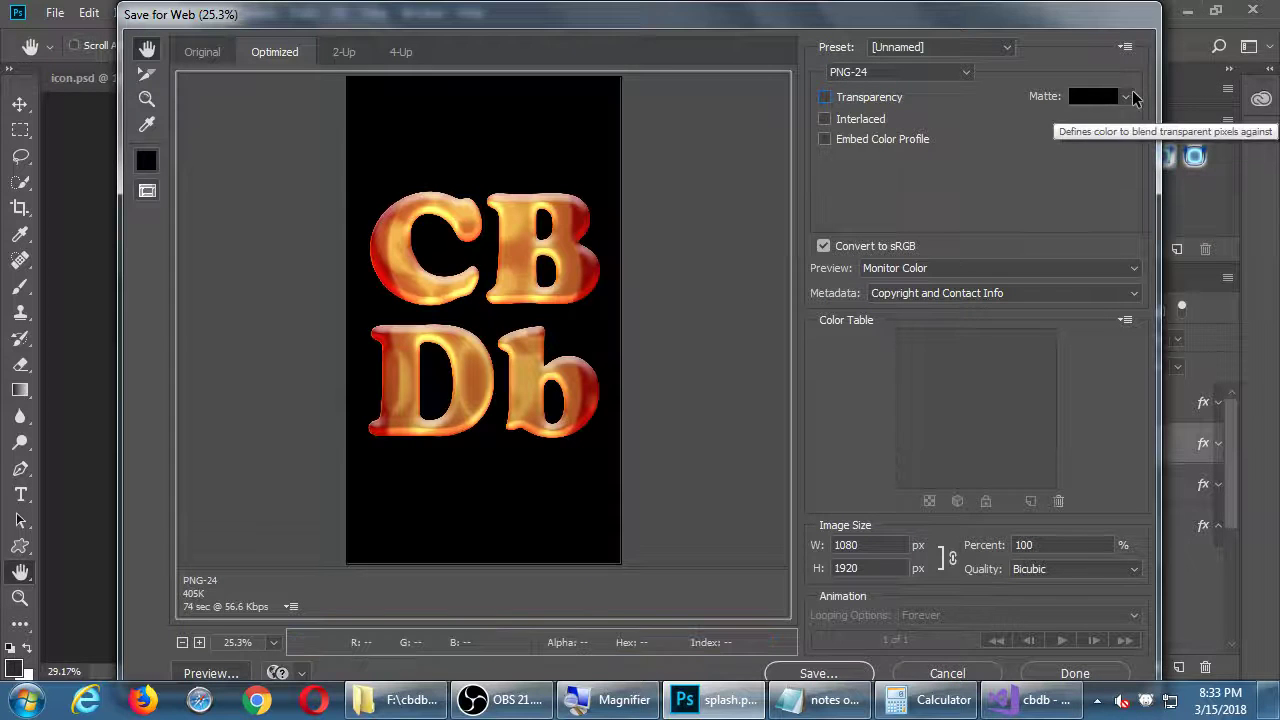
left_click(1129, 97)
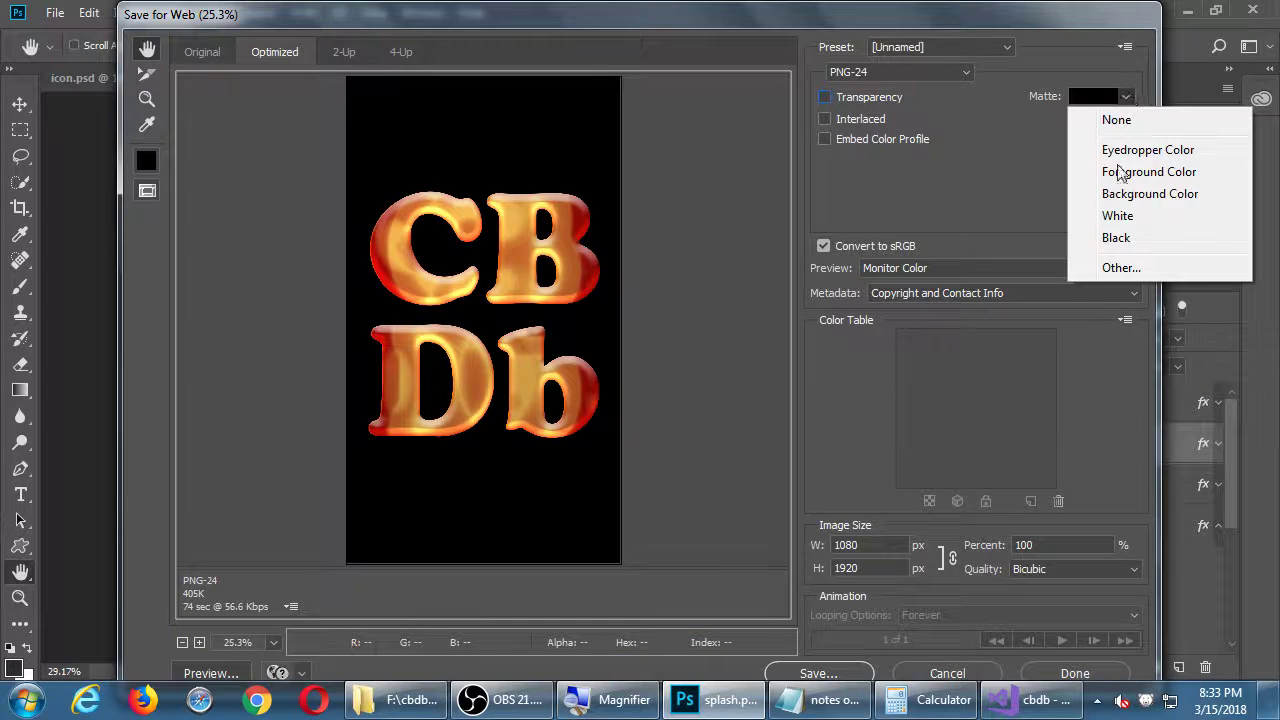
left_click(1122, 268)
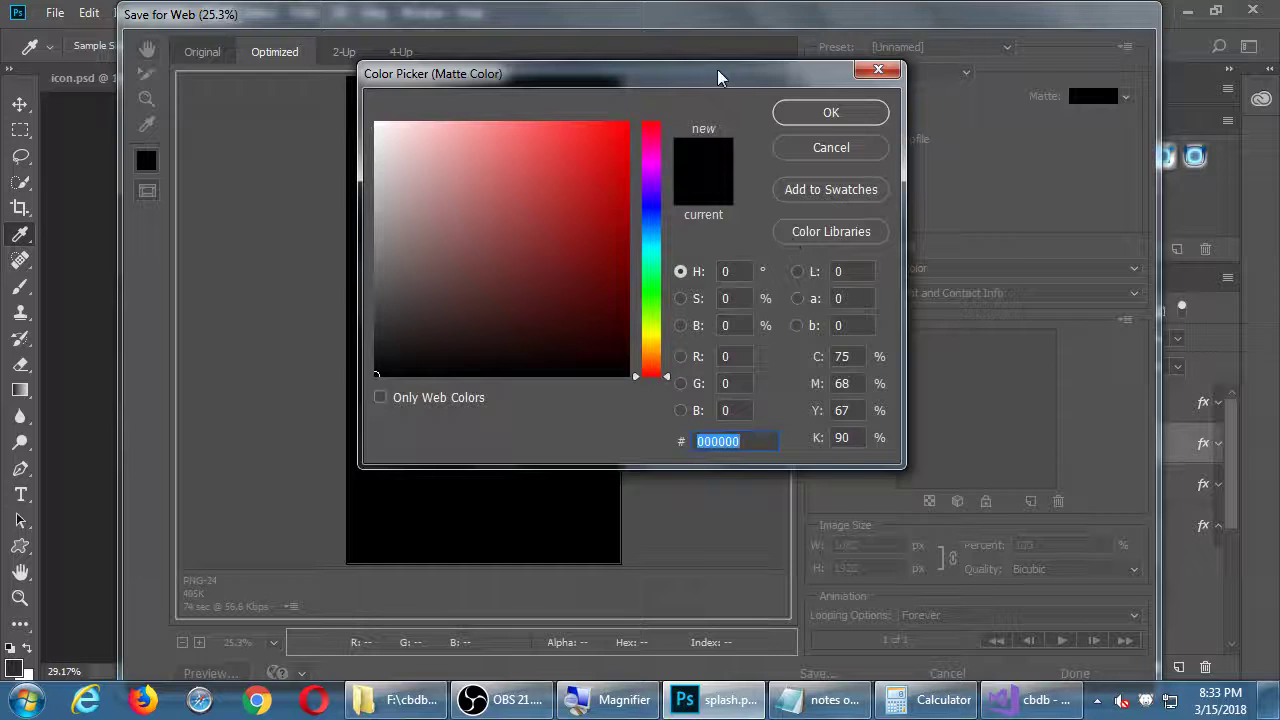
left_click_drag(720, 74, 1022, 142)
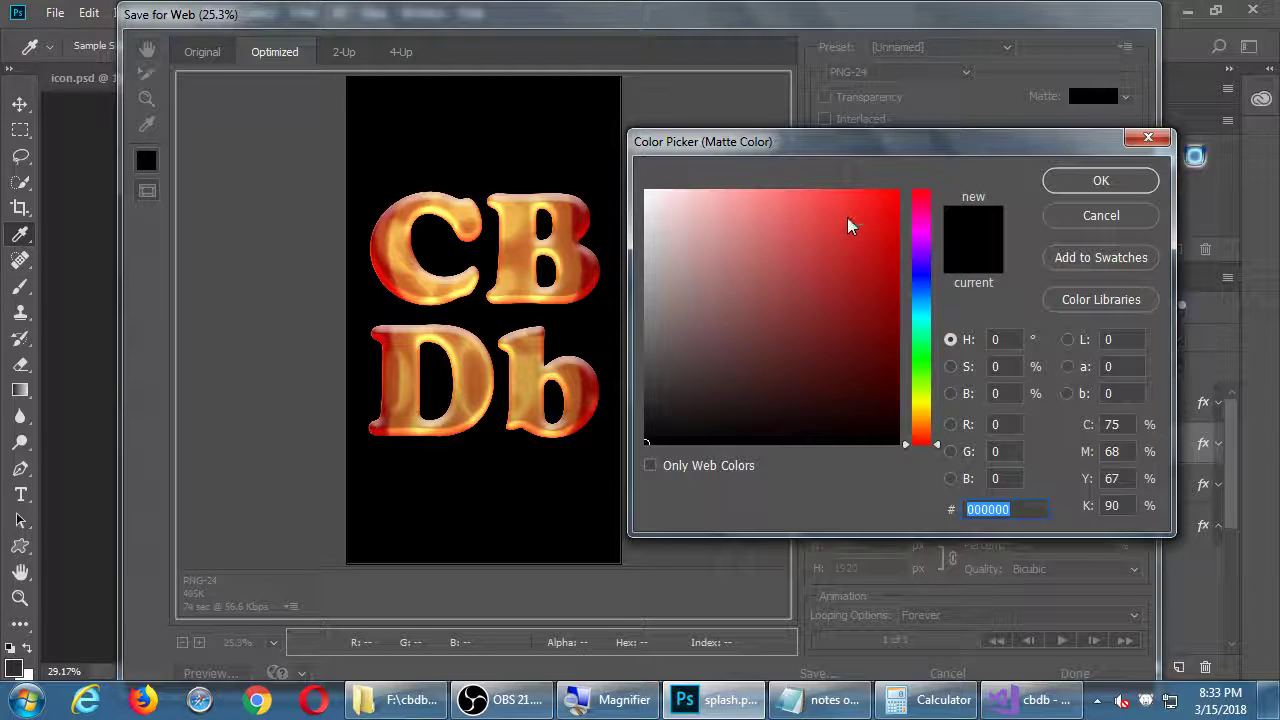
left_click(851, 220)
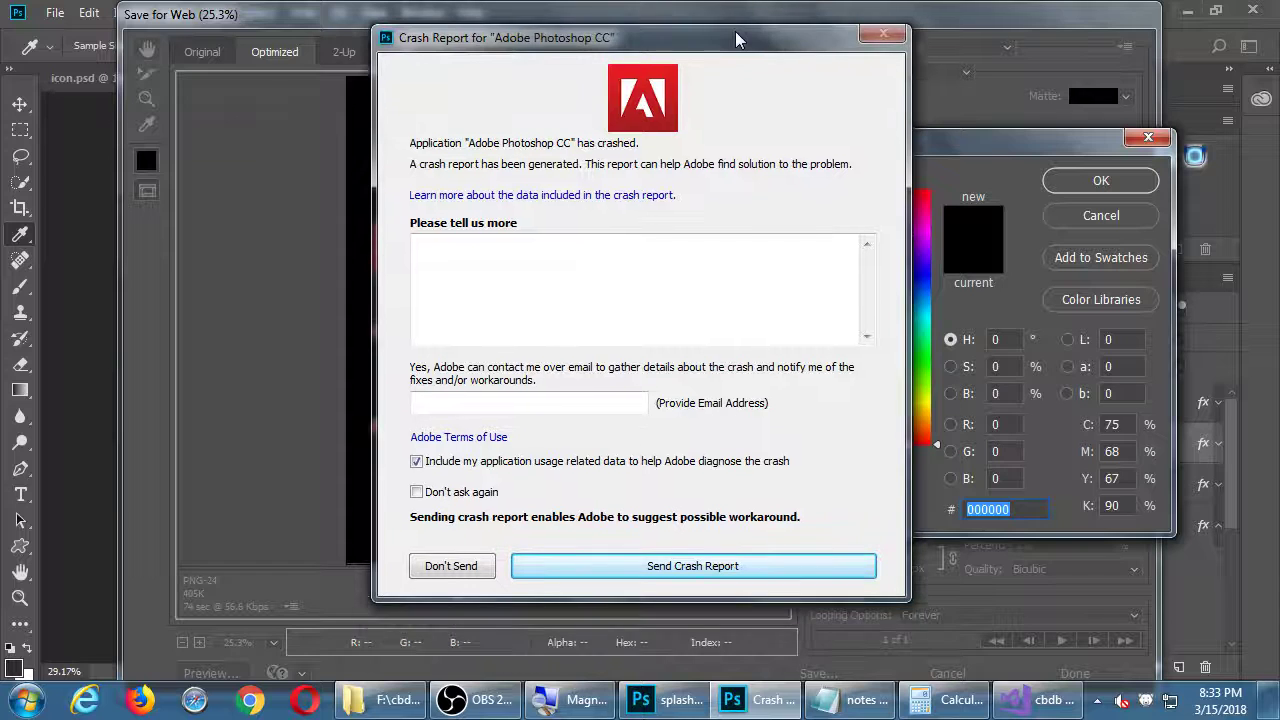
Step: Add the comment "FIX IT!!!!!!!" to the Photoshop crash report and send it
left_click(663, 307)
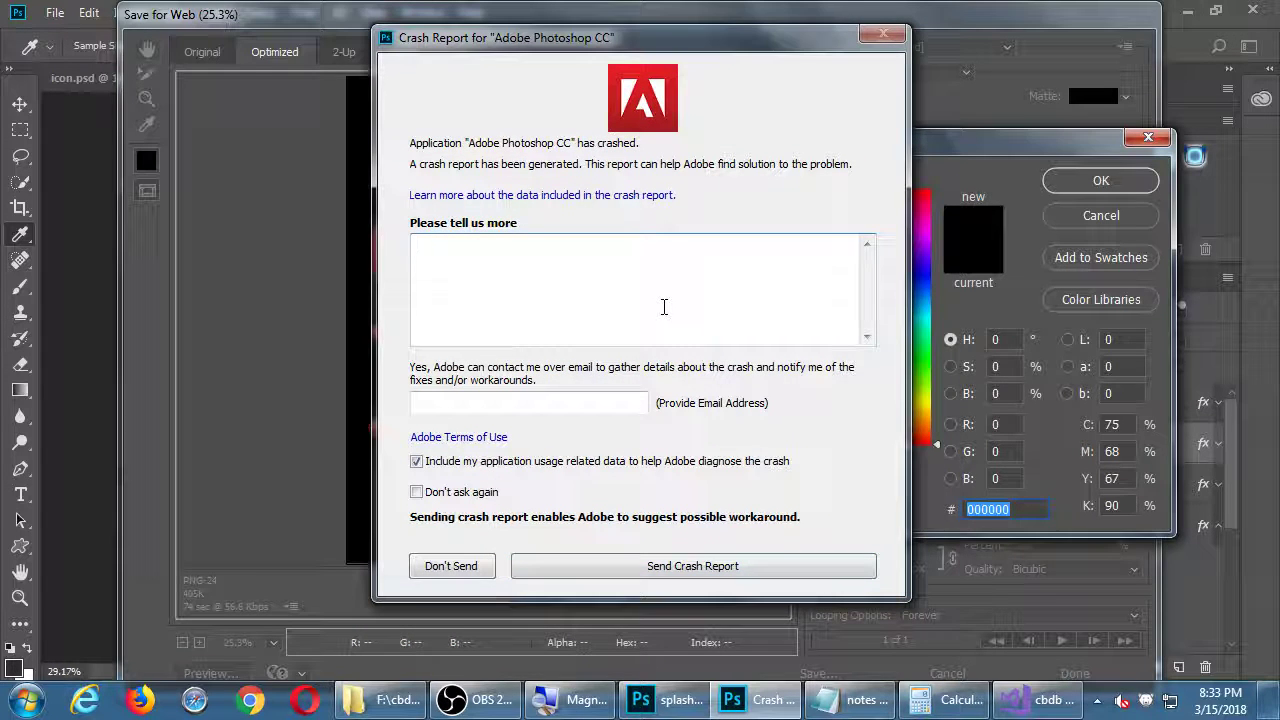
type("FIX IT!!!!!!!")
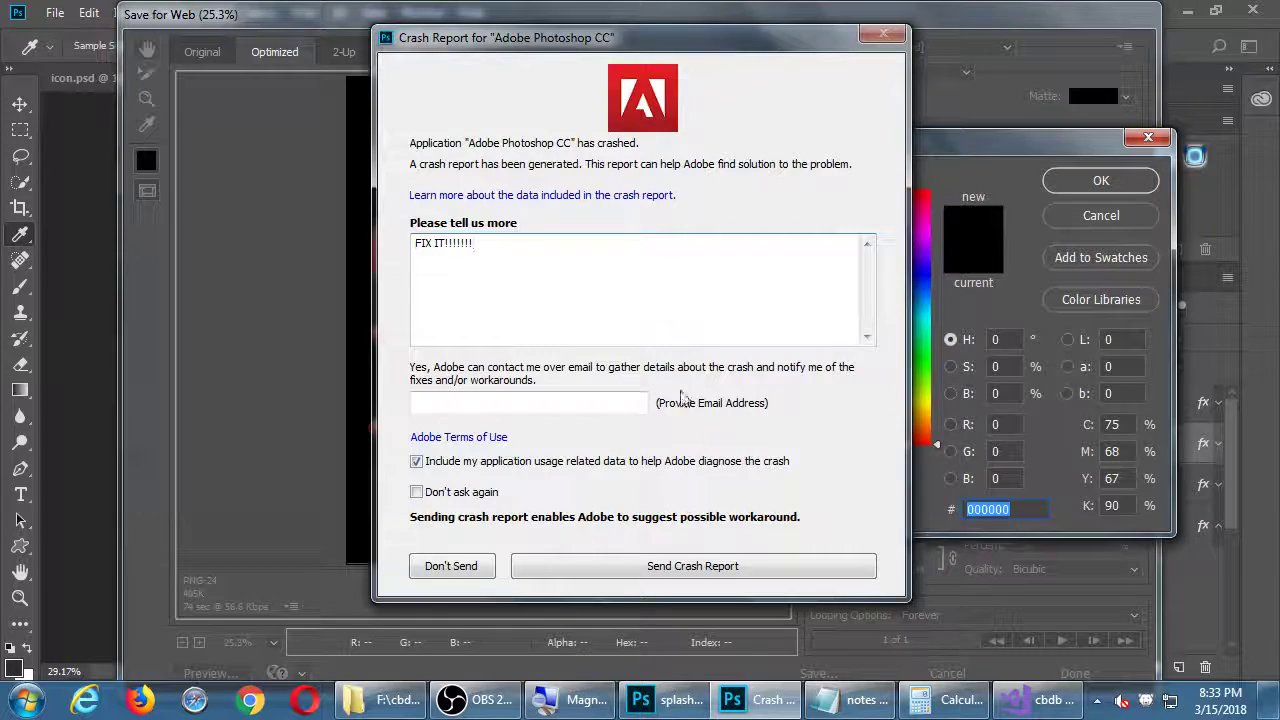
left_click(683, 566)
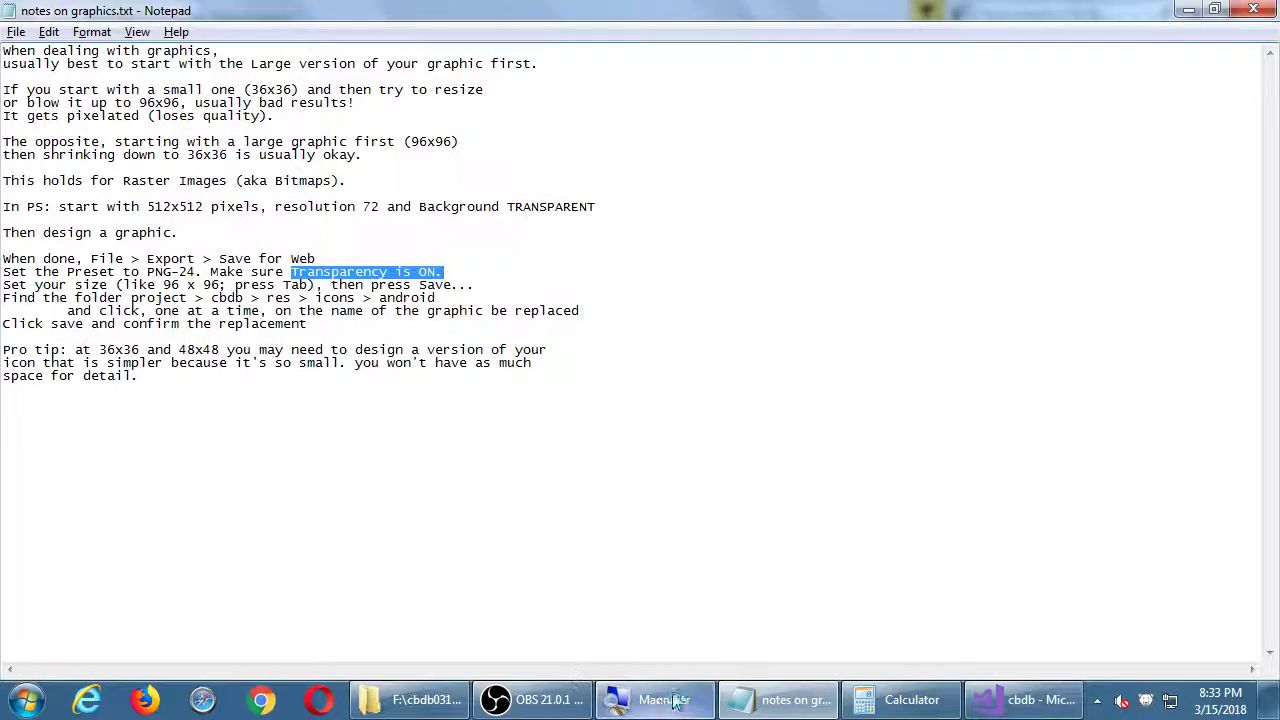
Step: Switch to Visual Studio, save all unsaved changes in the cbdb solution, and close Visual Studio
left_click(1025, 700)
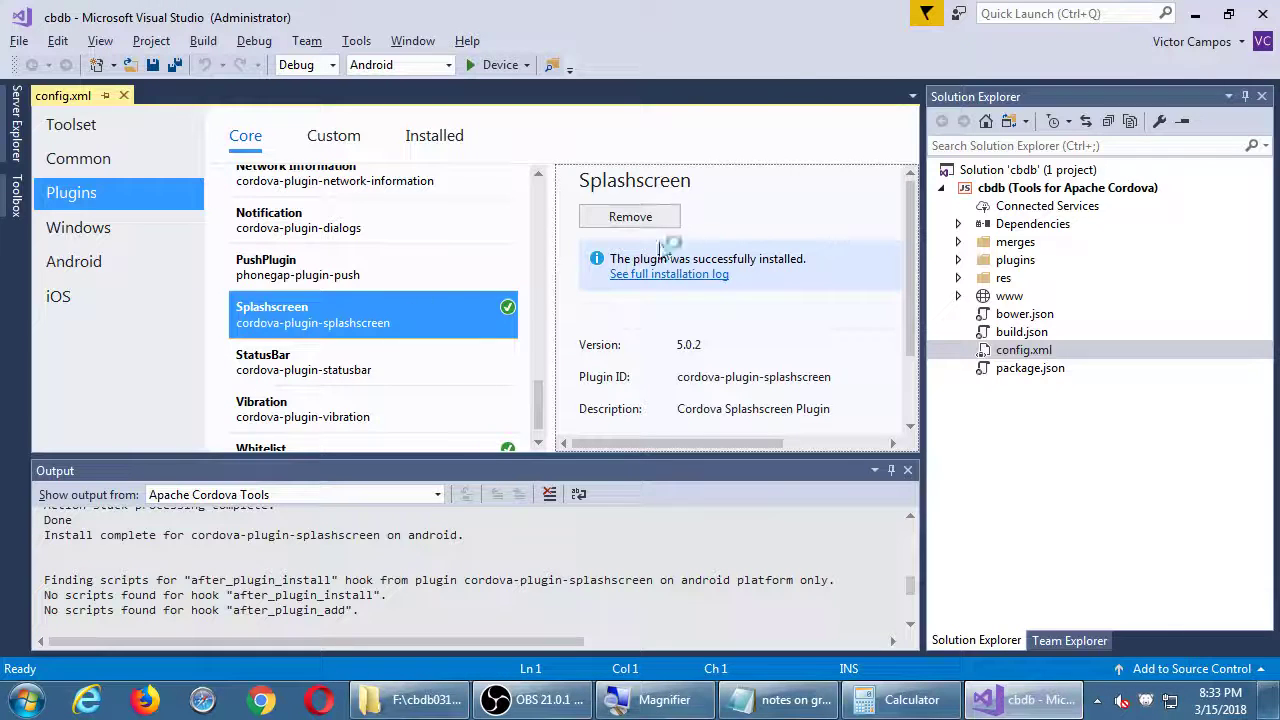
left_click(1263, 12)
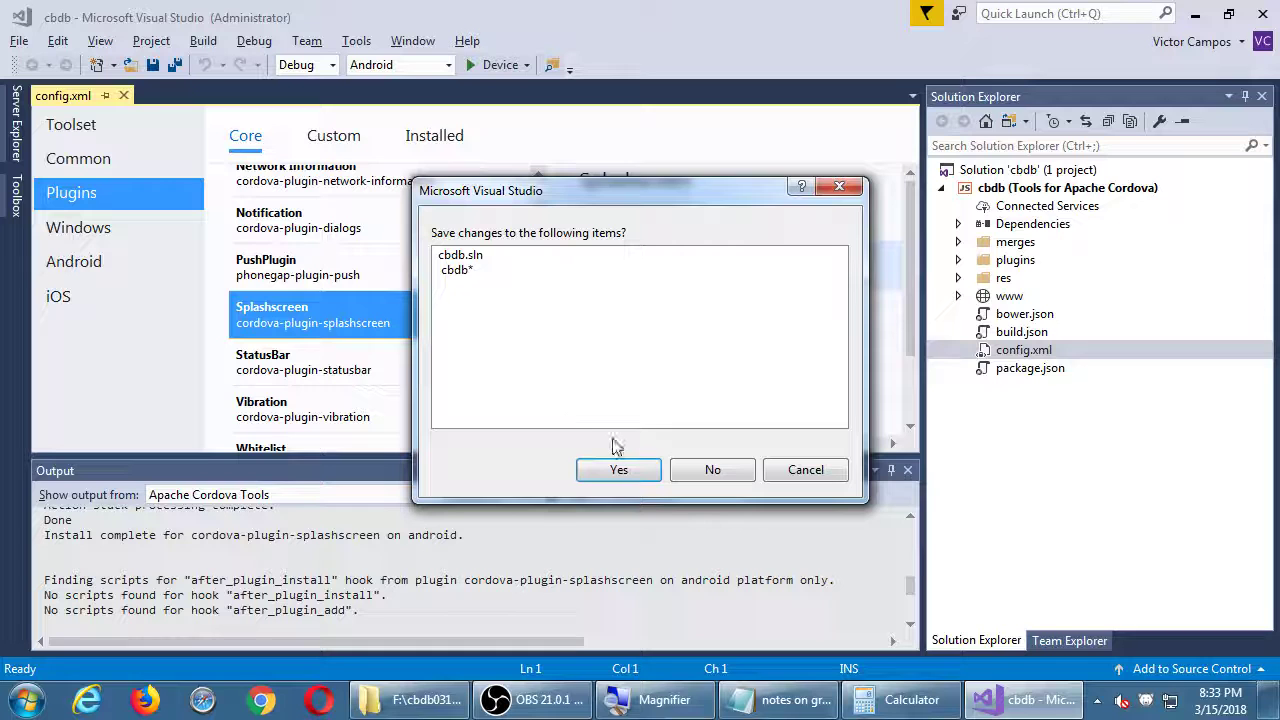
left_click(800, 470)
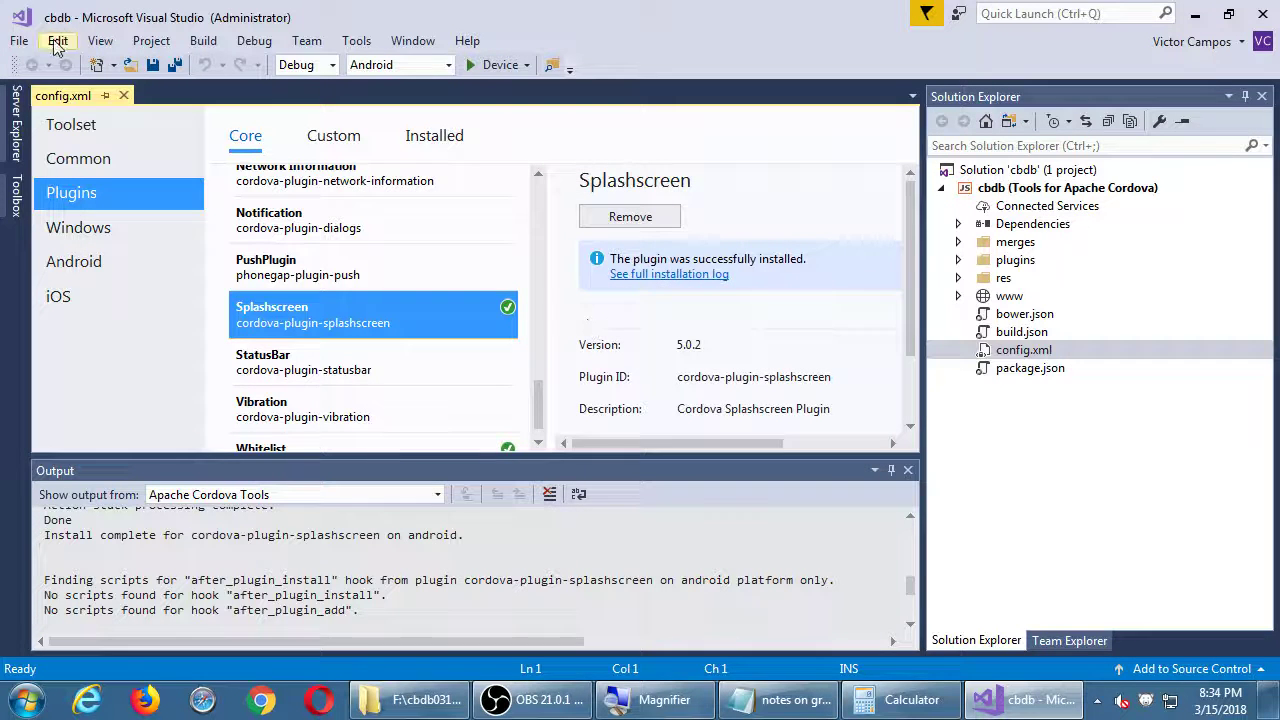
left_click(18, 42)
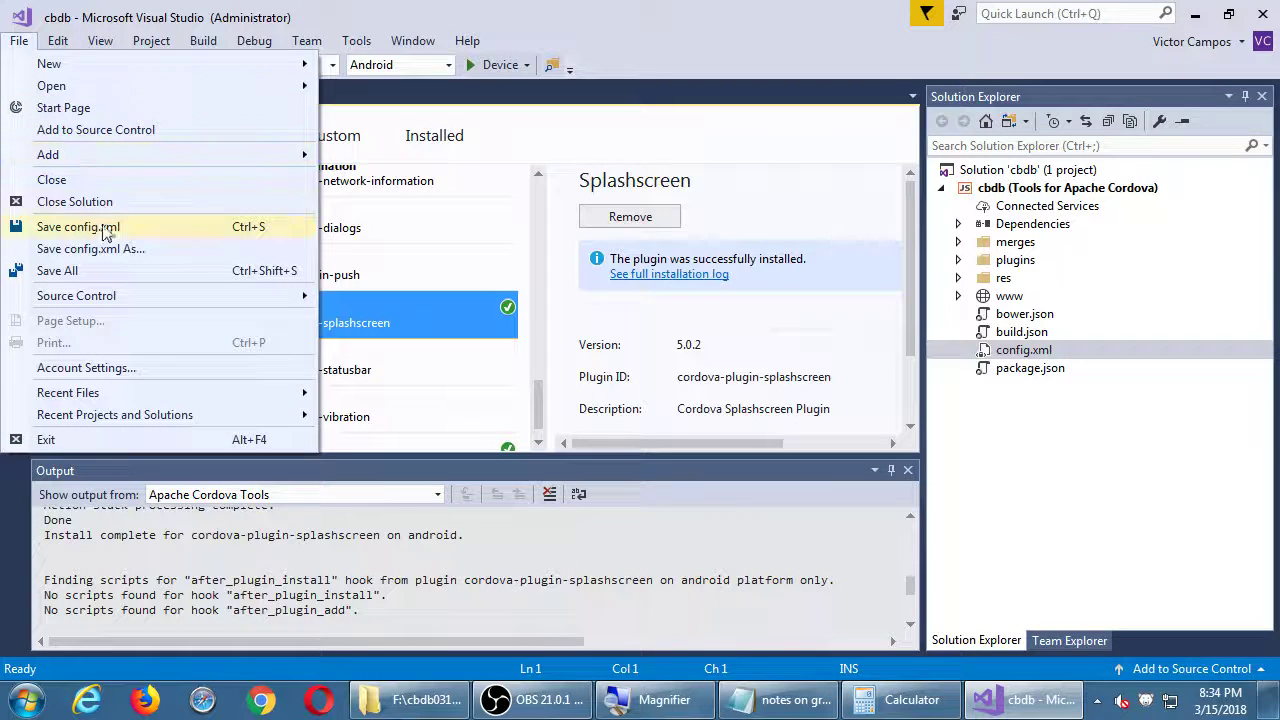
key("Escape")
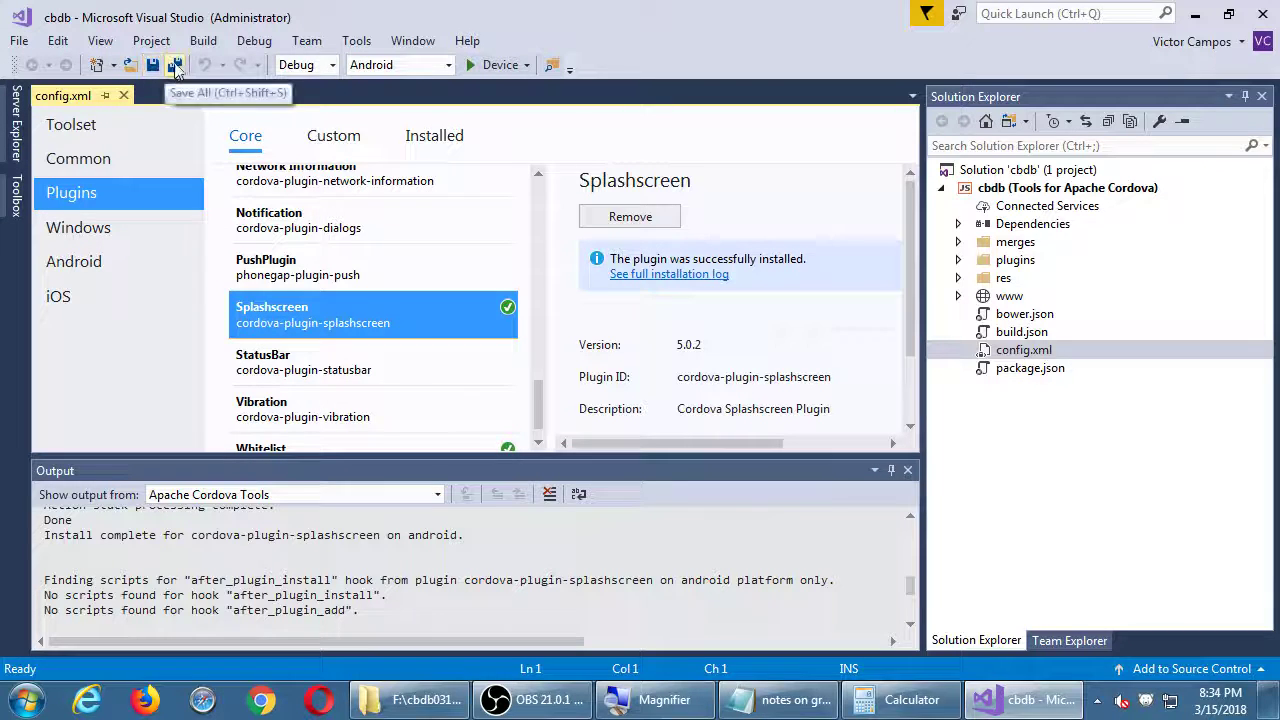
left_click(175, 65)
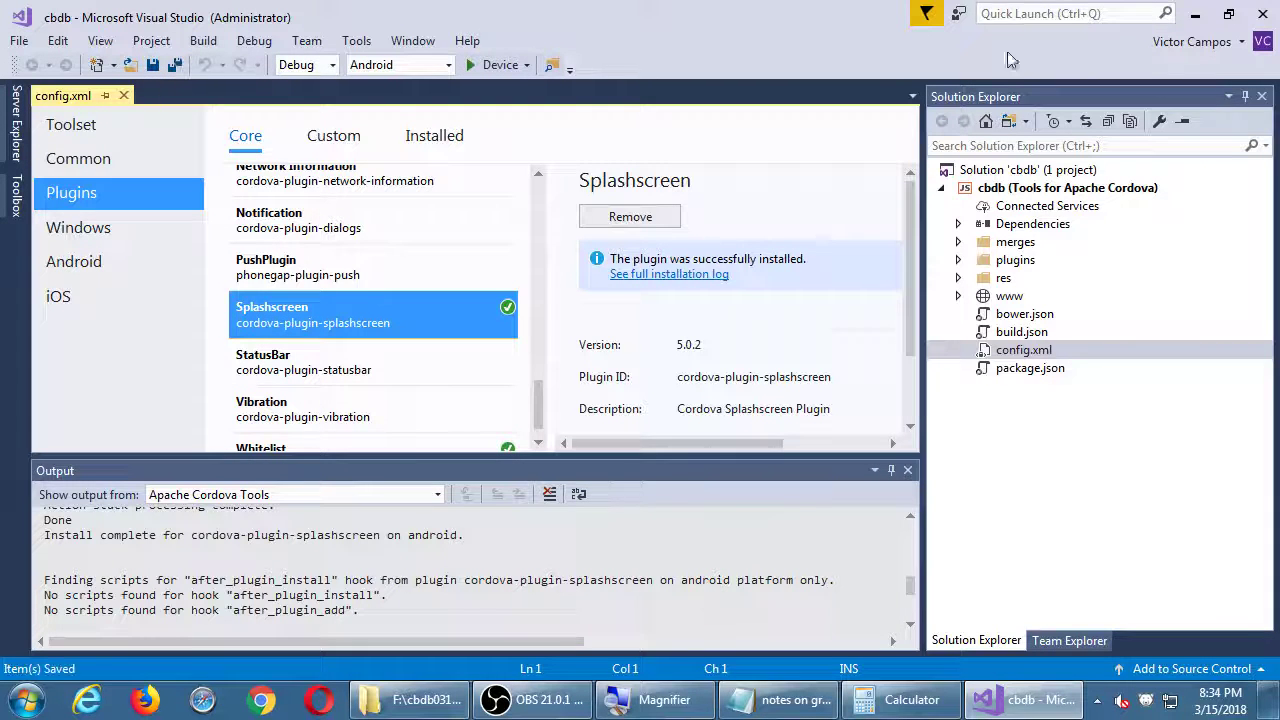
left_click(1264, 12)
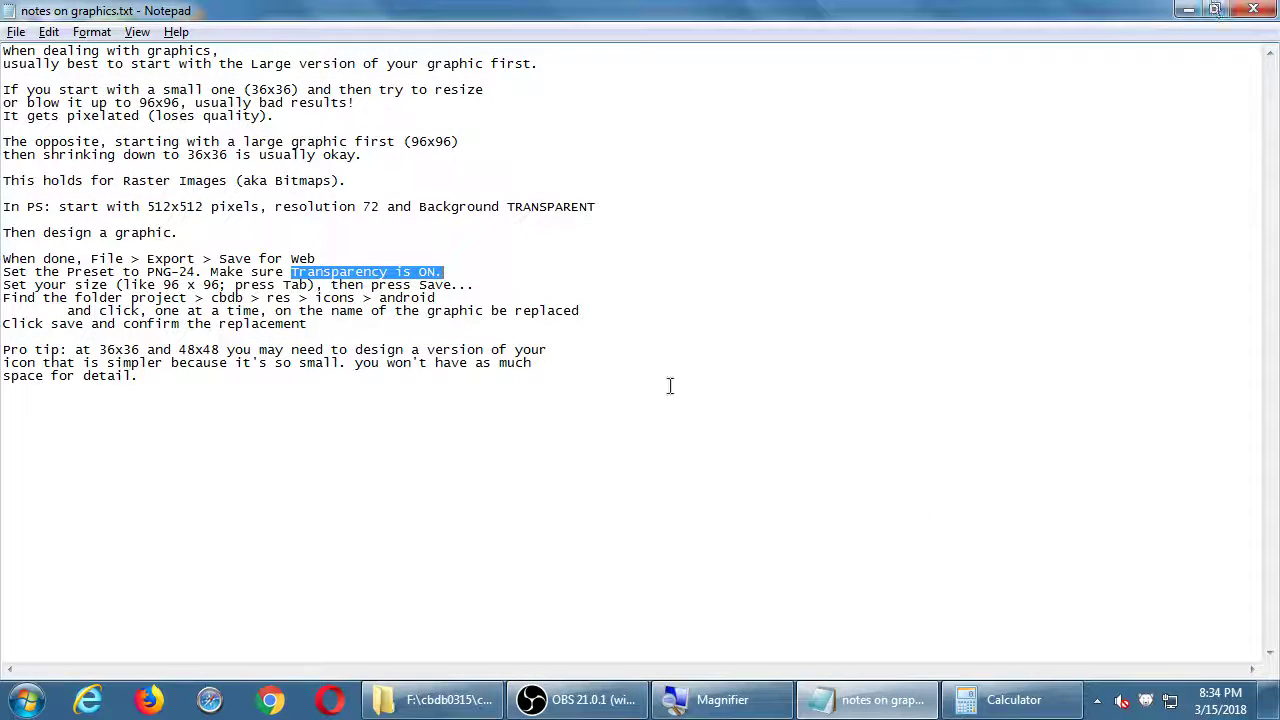
Step: Try to open splash.psd from the 2018-03 2MAD II 9236F folder on drive F in Windows Explorer
left_click(870, 700)
left_click(430, 700)
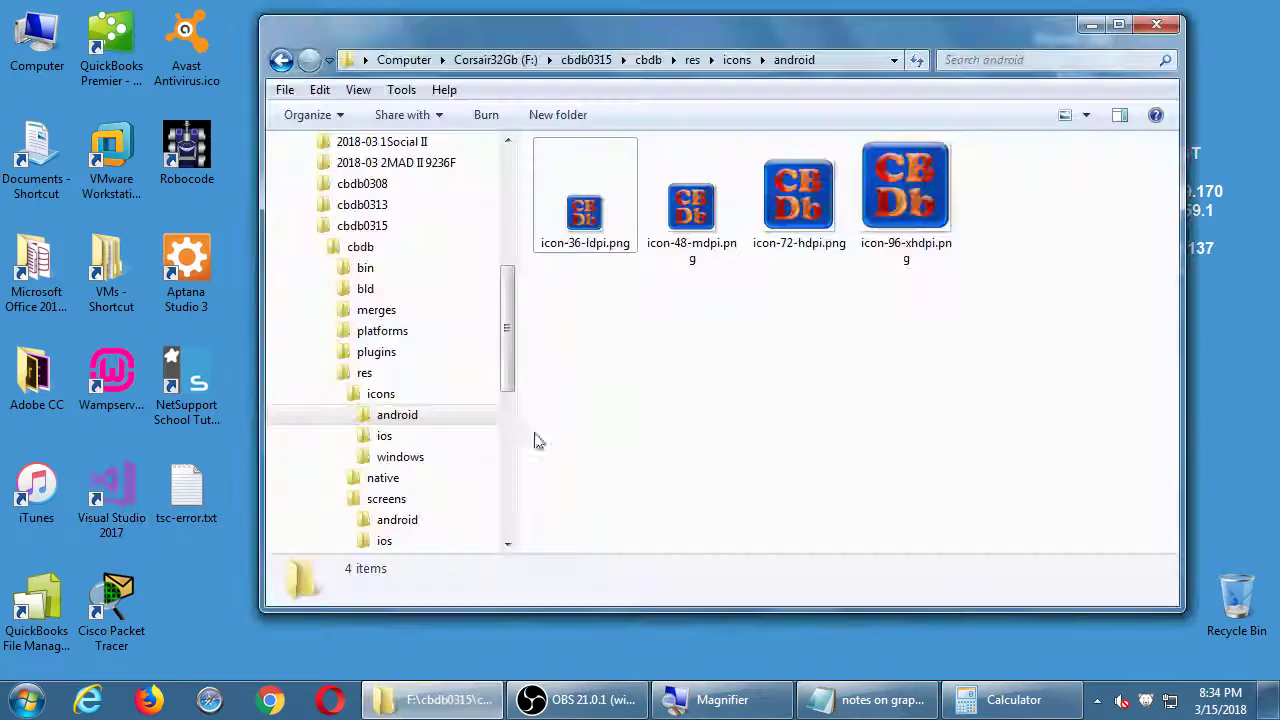
left_click(505, 60)
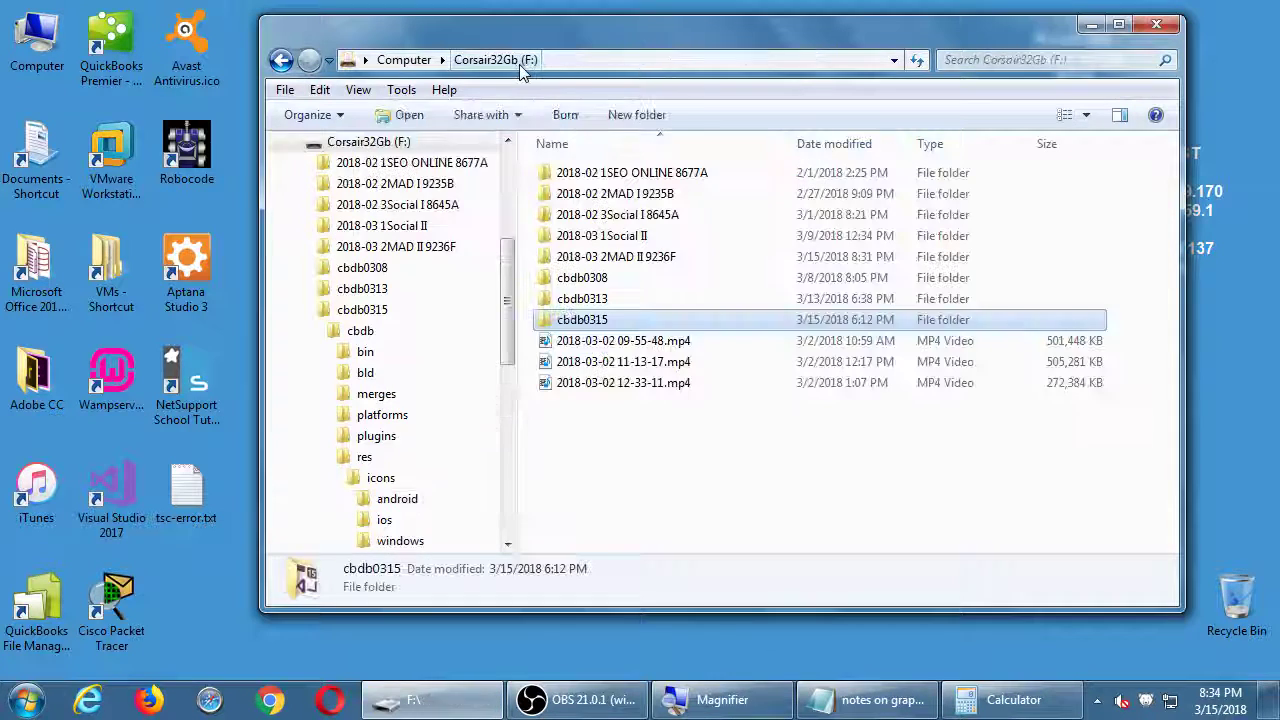
double_click(603, 258)
left_click(597, 512)
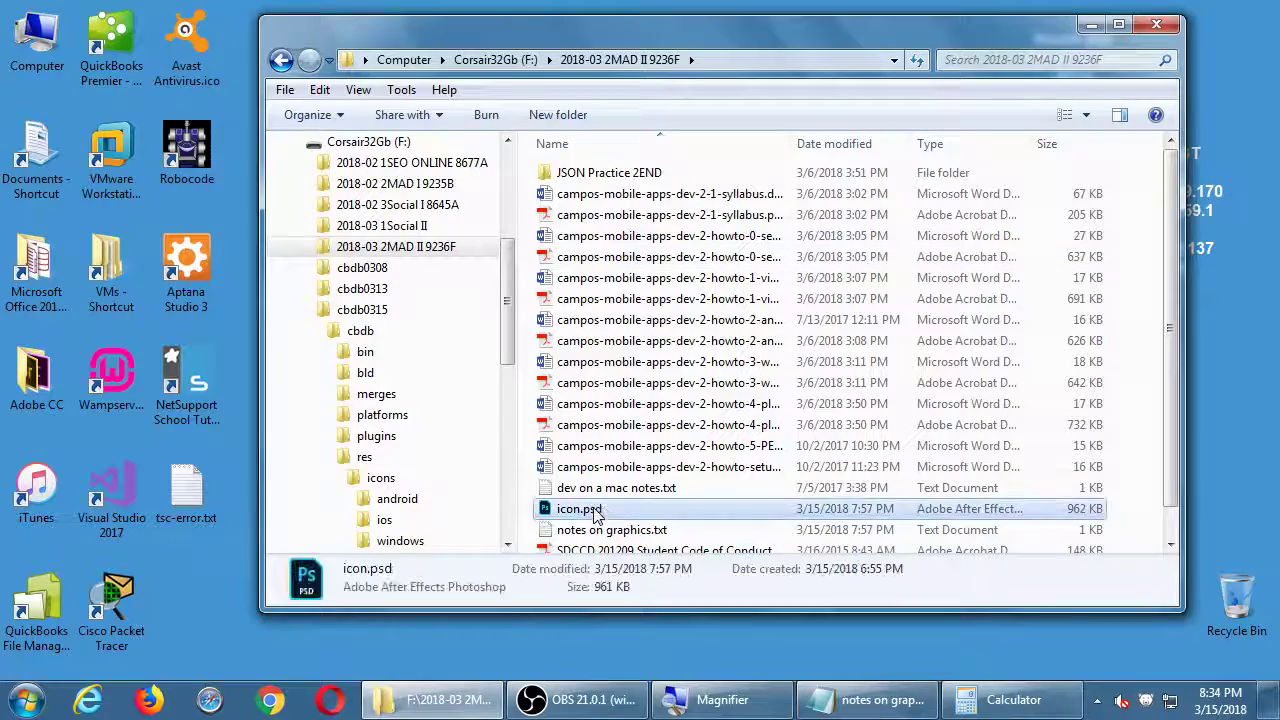
scroll(597, 512, "down", 1)
left_click(578, 546)
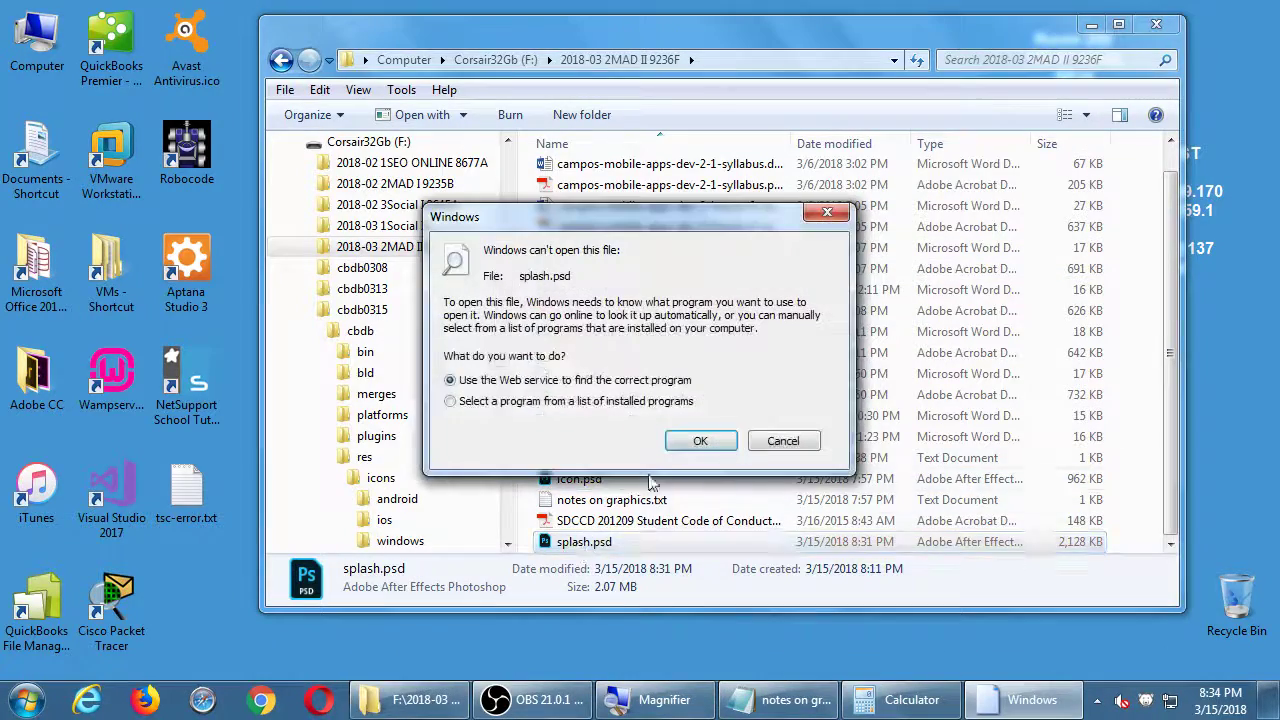
left_click(780, 441)
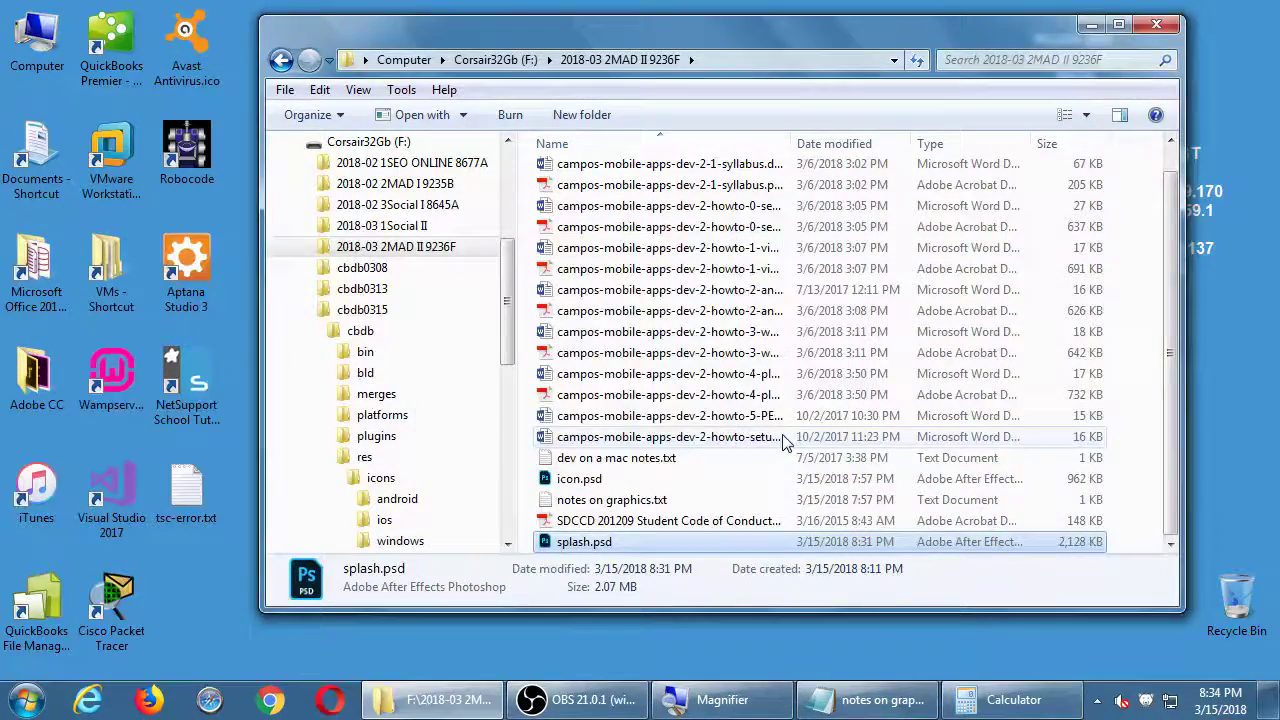
Step: Start Photoshop again and wait for its start workspace
key("super")
left_click(136, 182)
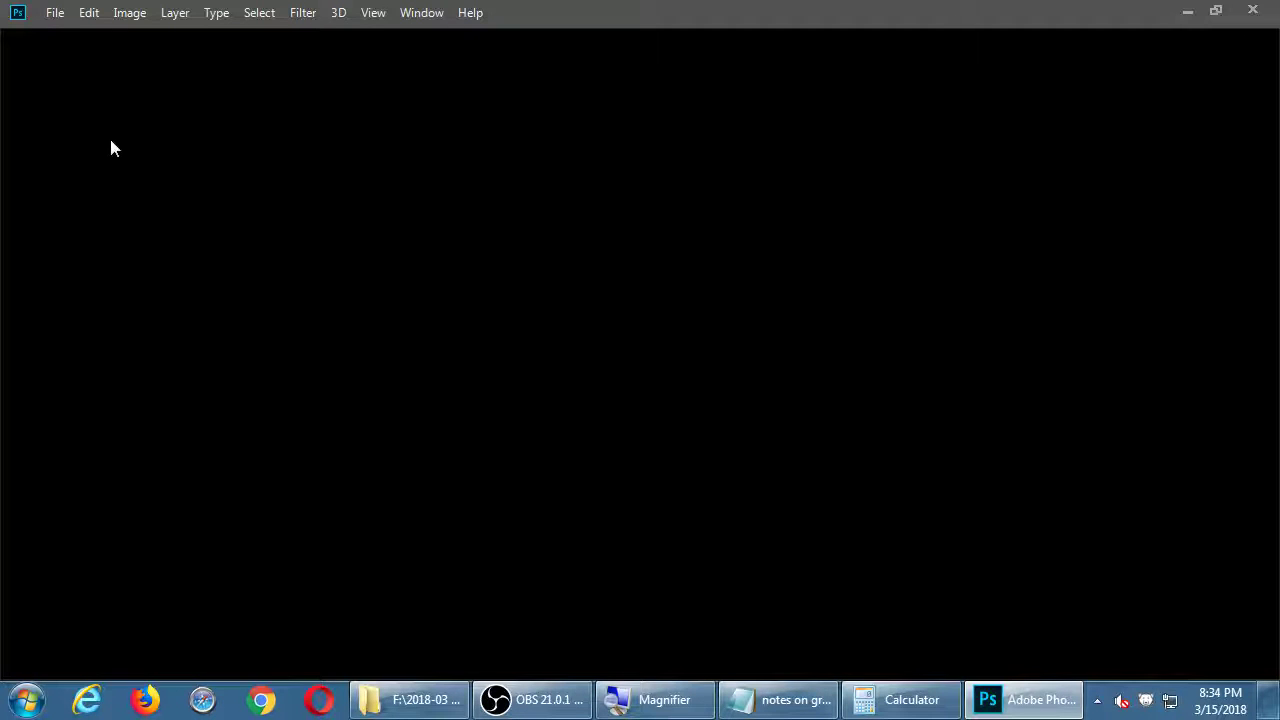
left_click(50, 13)
left_click(48, 12)
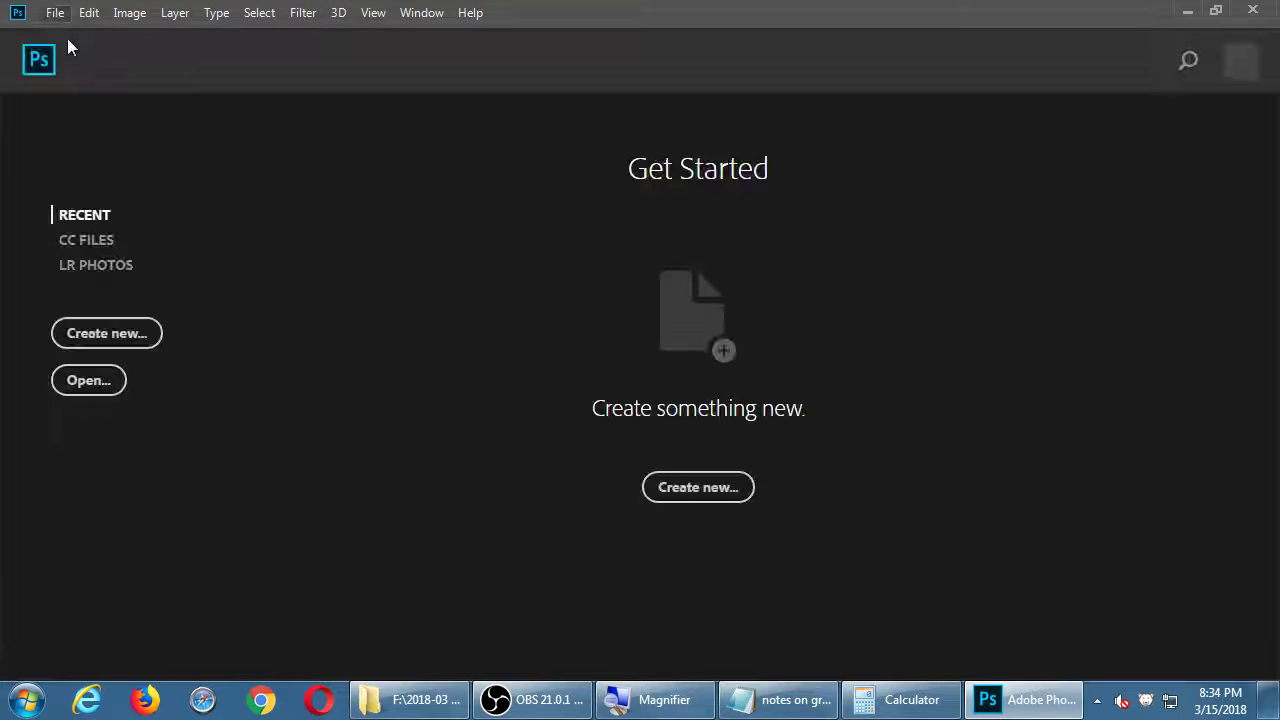
Step: Open splash.psd from the 2018-03 2MAD II 9236F folder on the Corsair32Gb (F:) drive
left_click(88, 381)
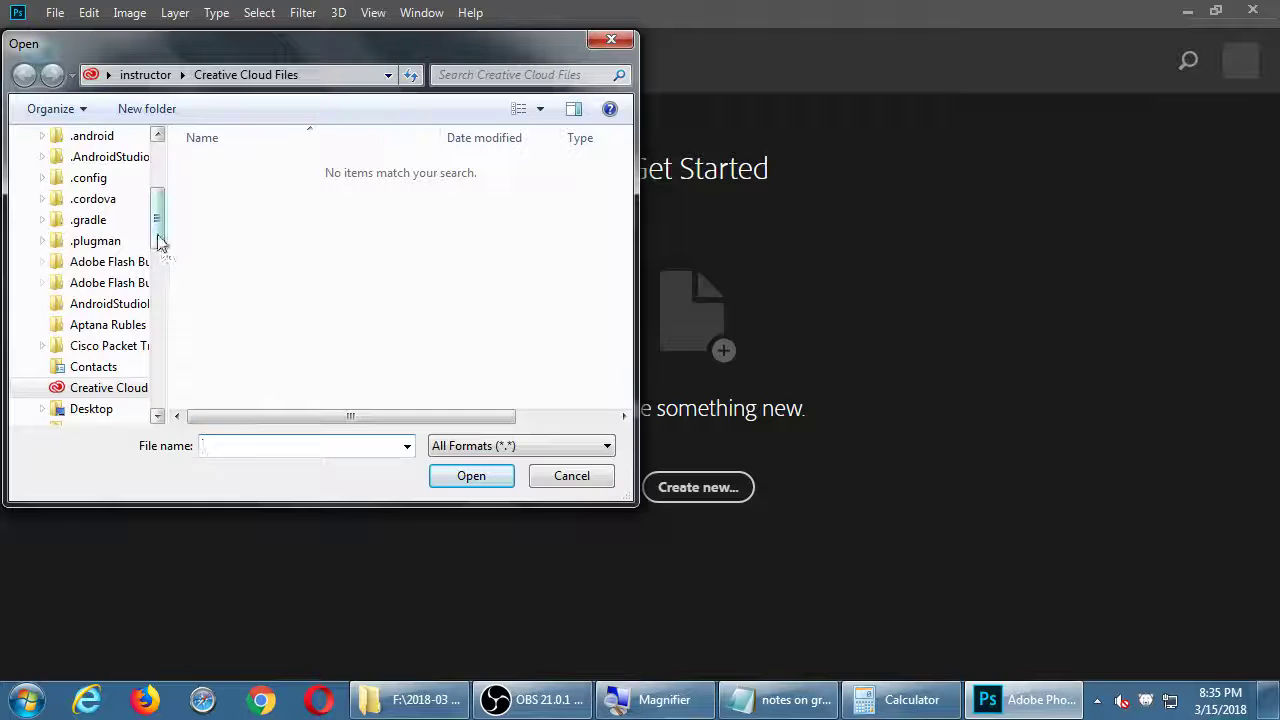
left_click_drag(157, 243, 162, 191)
left_click(32, 313)
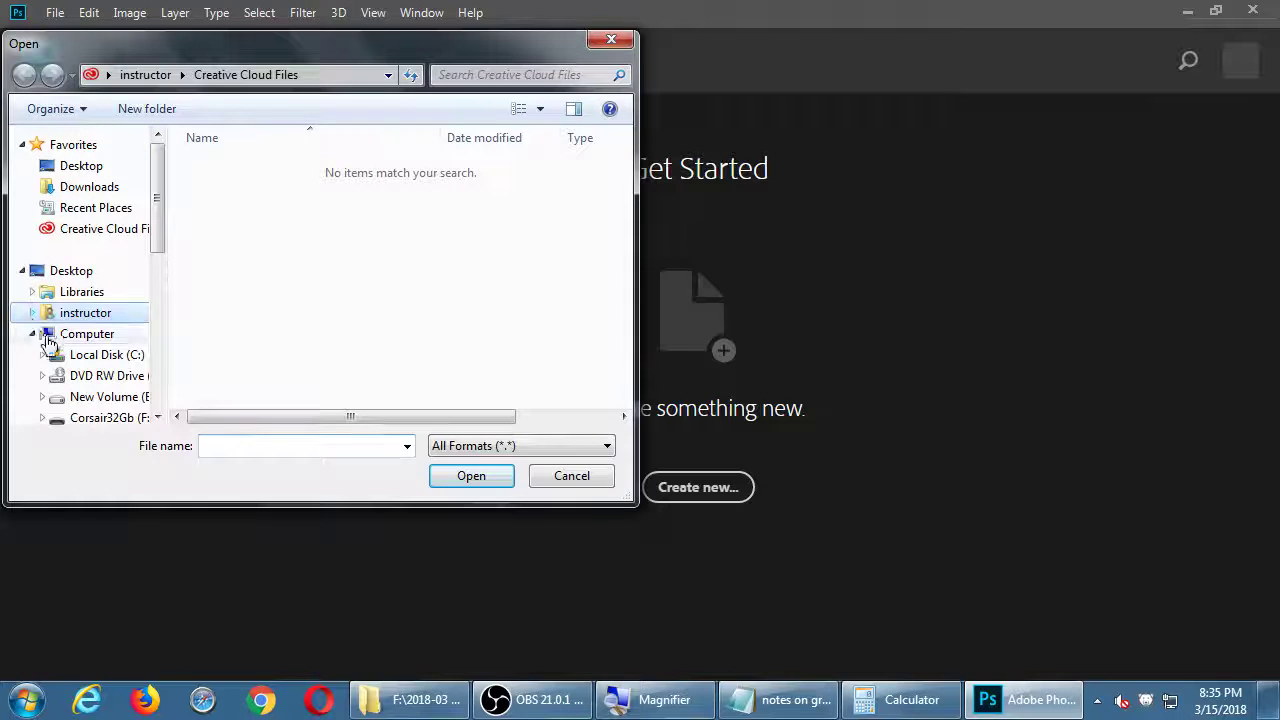
left_click(87, 334)
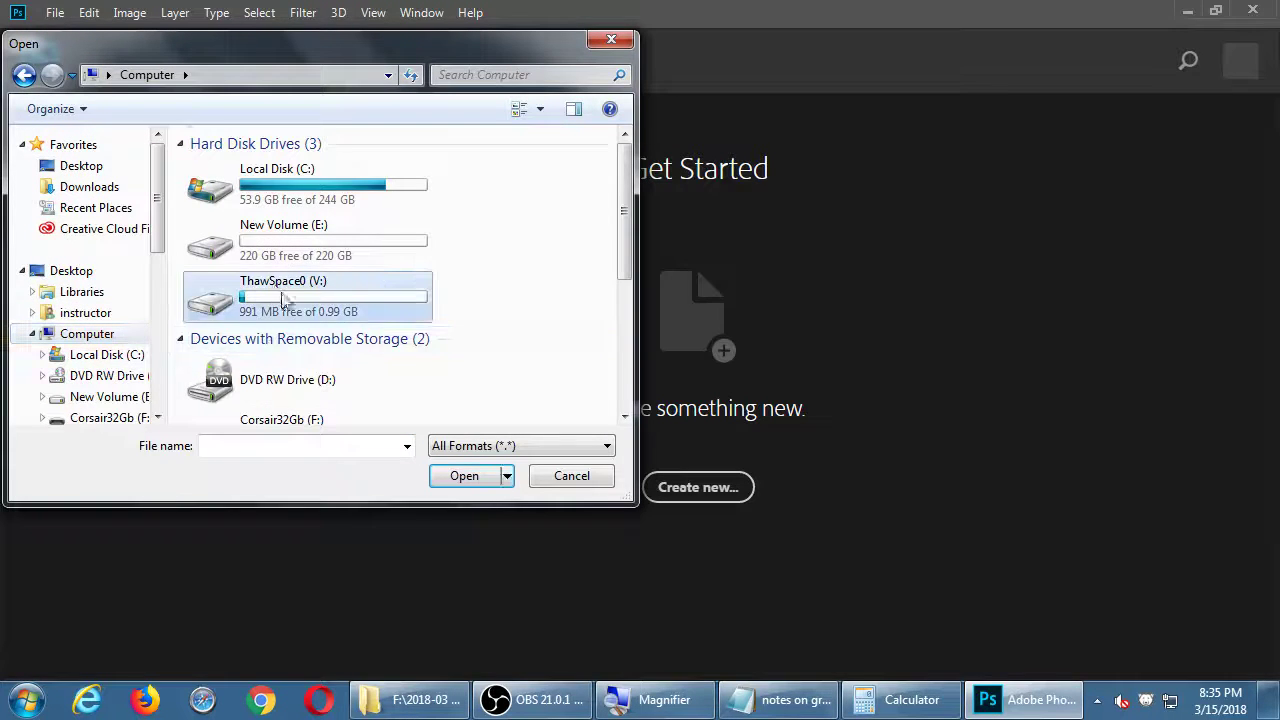
scroll(280, 300, "down", 3)
double_click(257, 178)
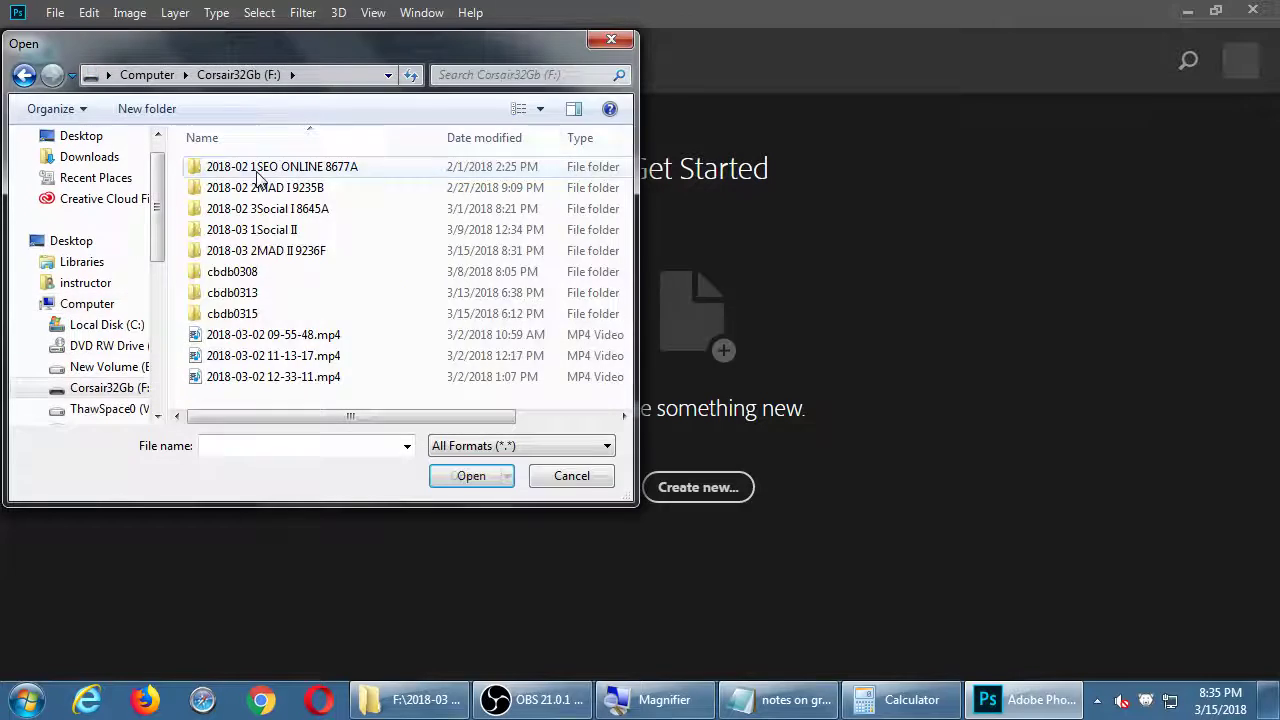
double_click(260, 251)
scroll(258, 320, "down", 3)
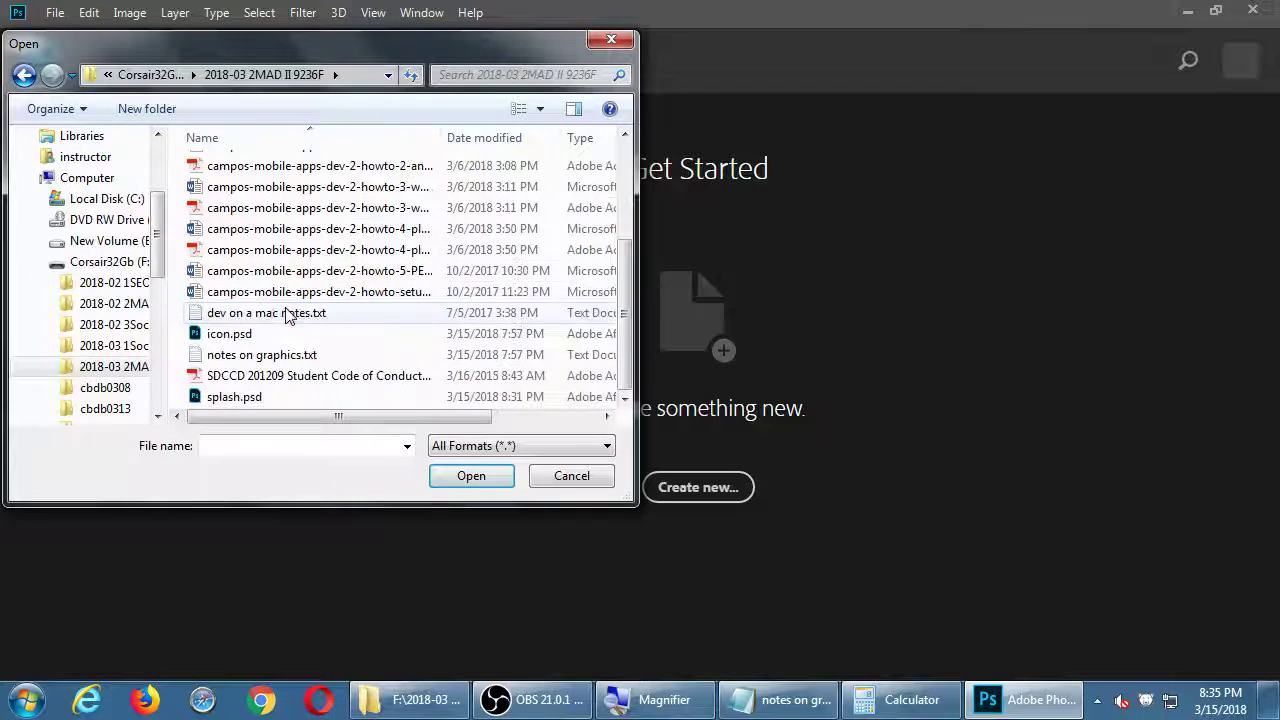
double_click(255, 396)
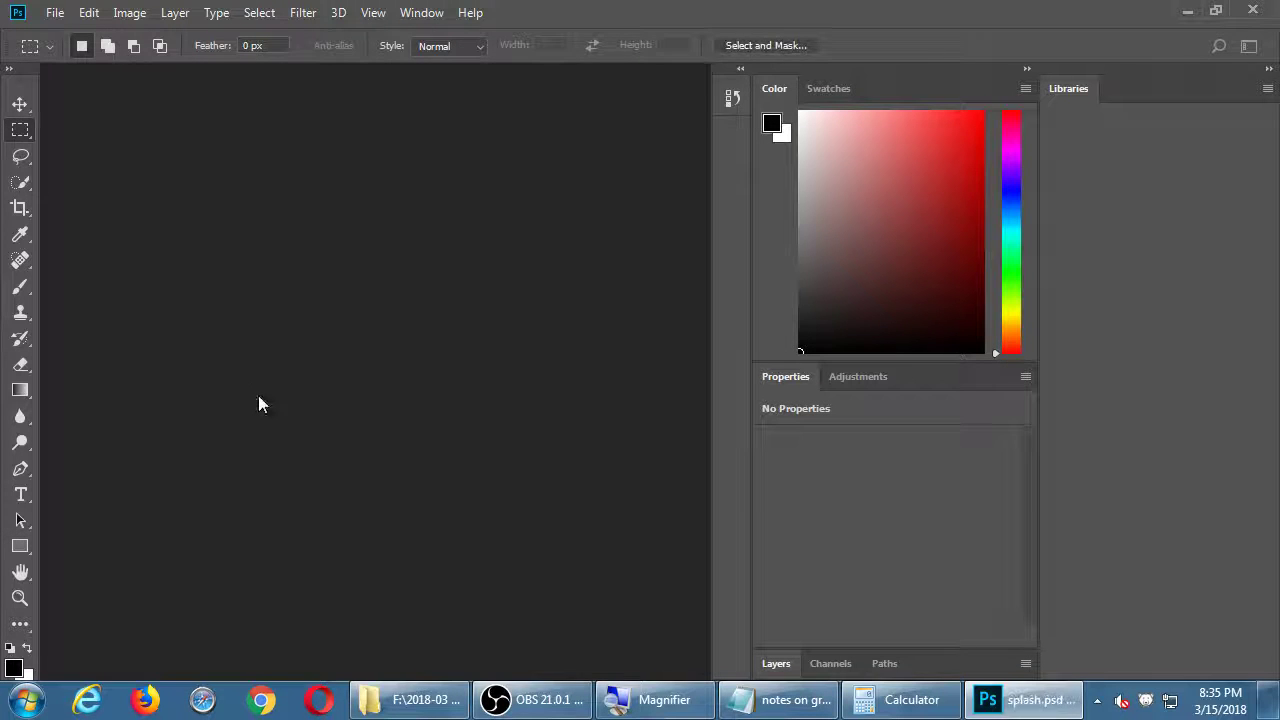
Step: Bring up Save for Web for splash.psd and turn off transparency for the PNG-24 export
key("ctrl+alt+shift+s")
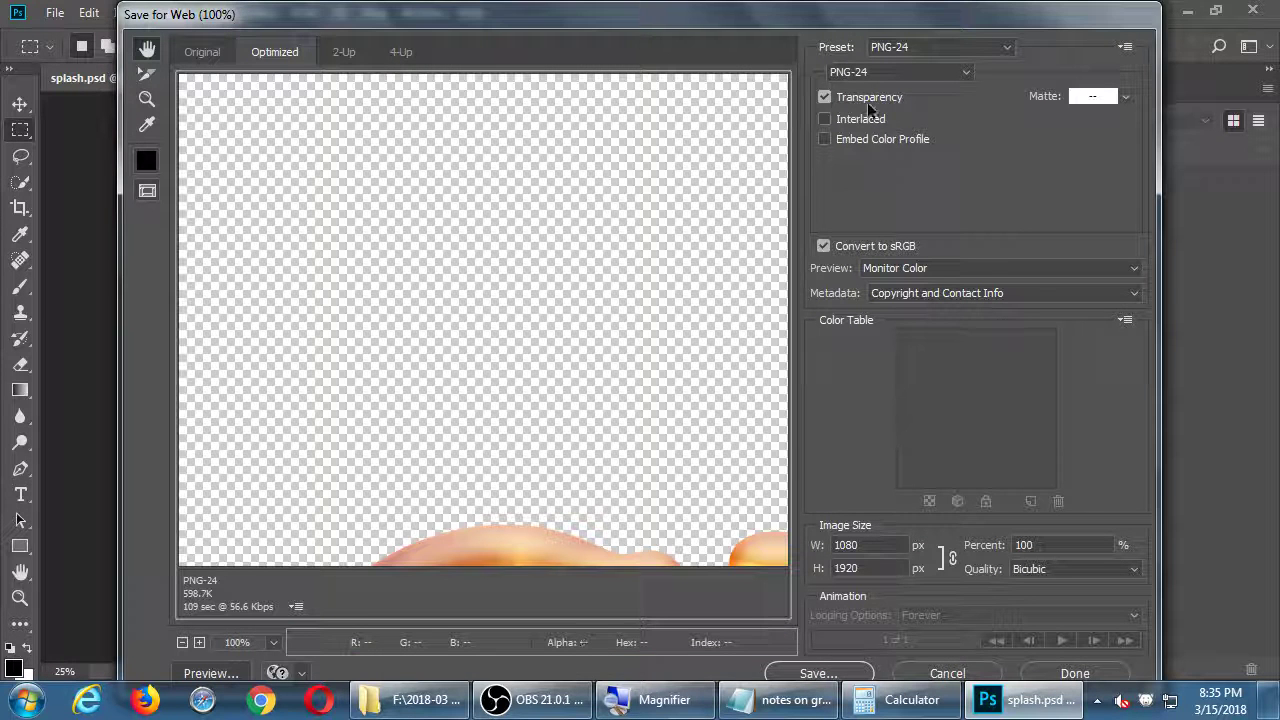
left_click(870, 97)
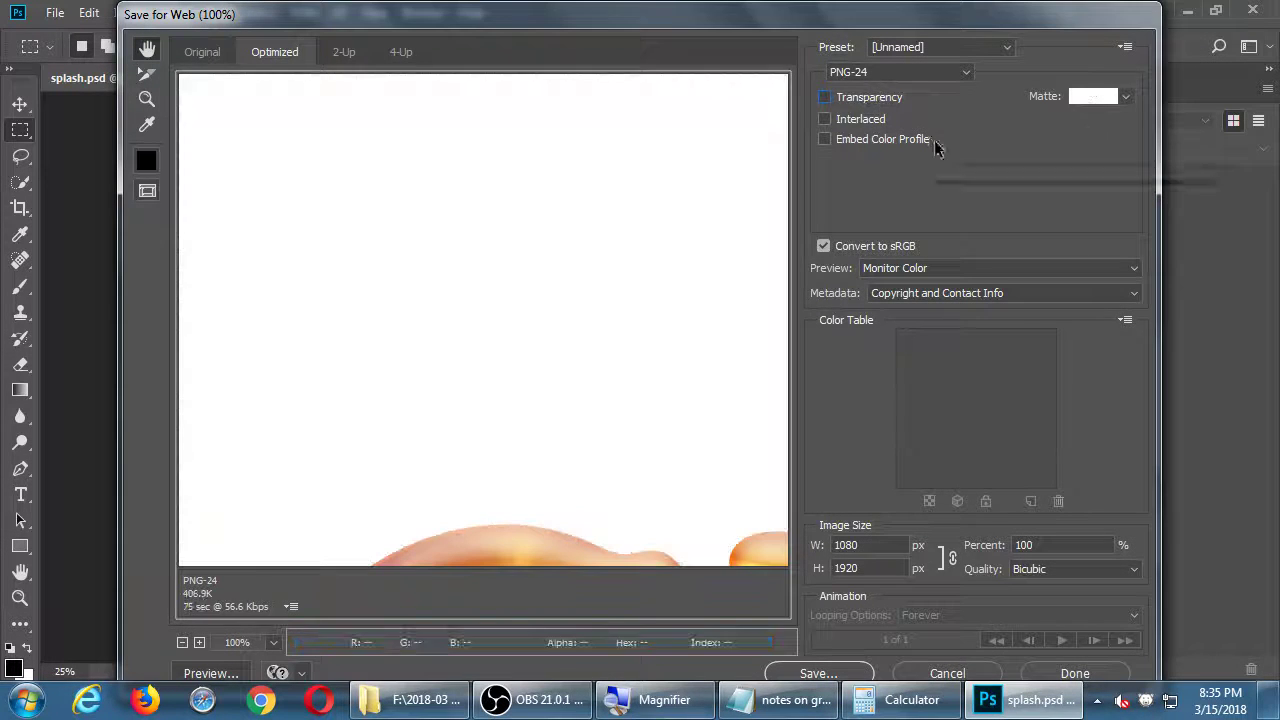
Step: Try to set the export size to 720 × 960 px while width and height are linked
double_click(882, 545)
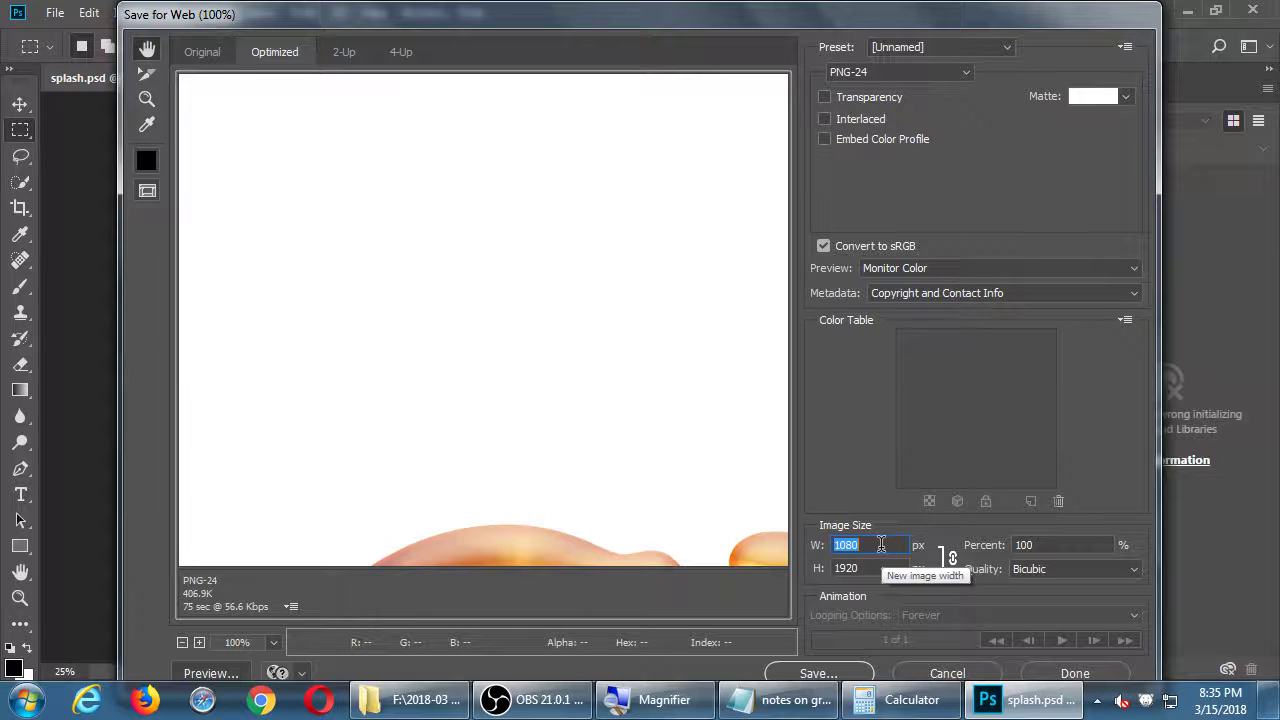
type("720")
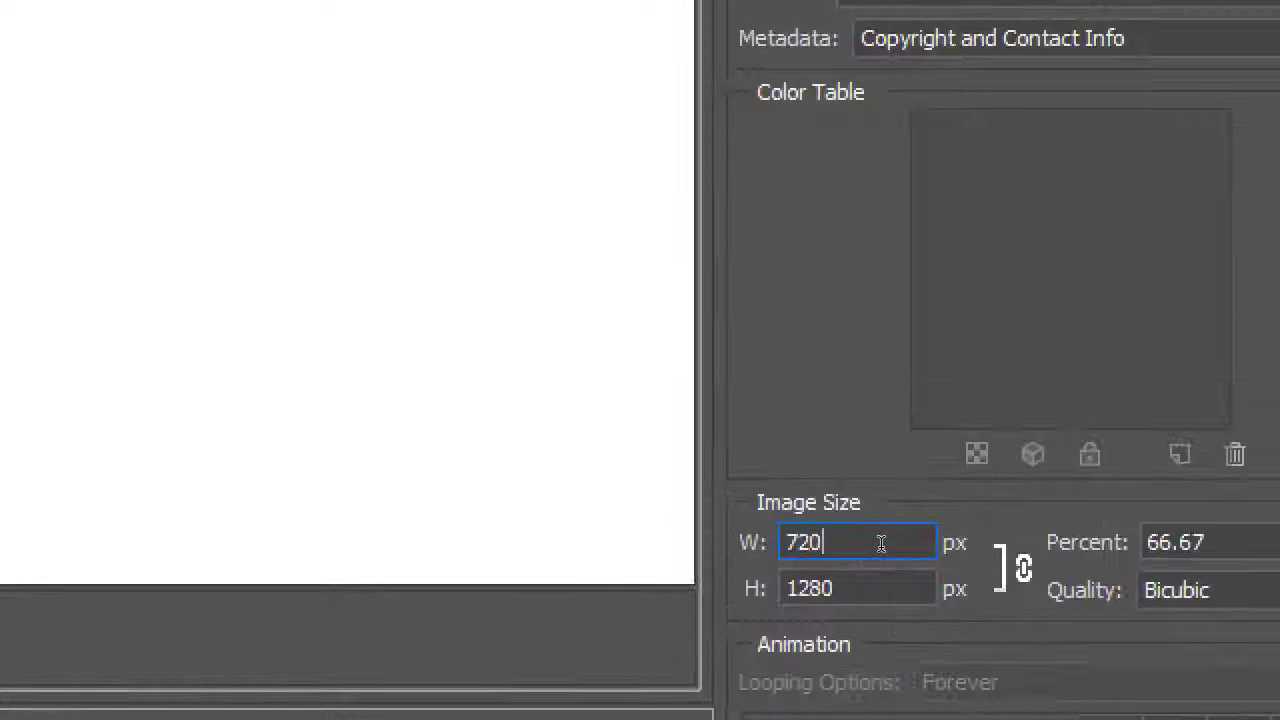
key("Tab")
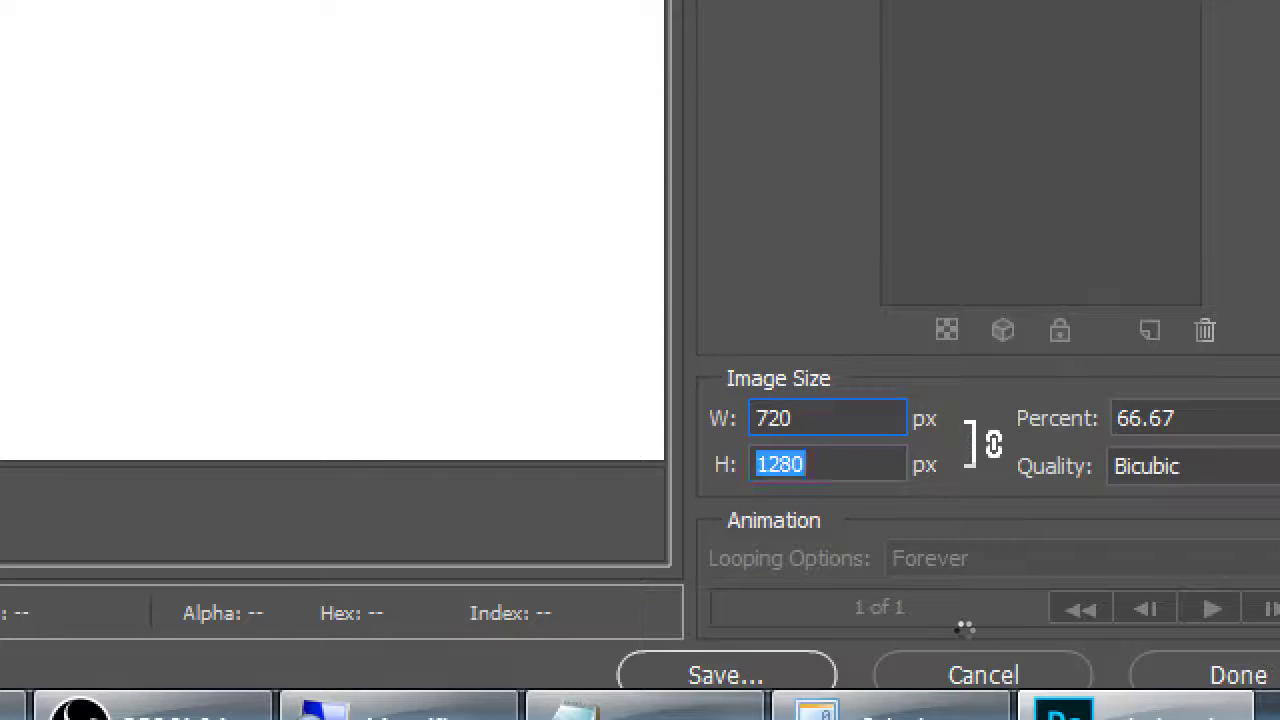
type("960")
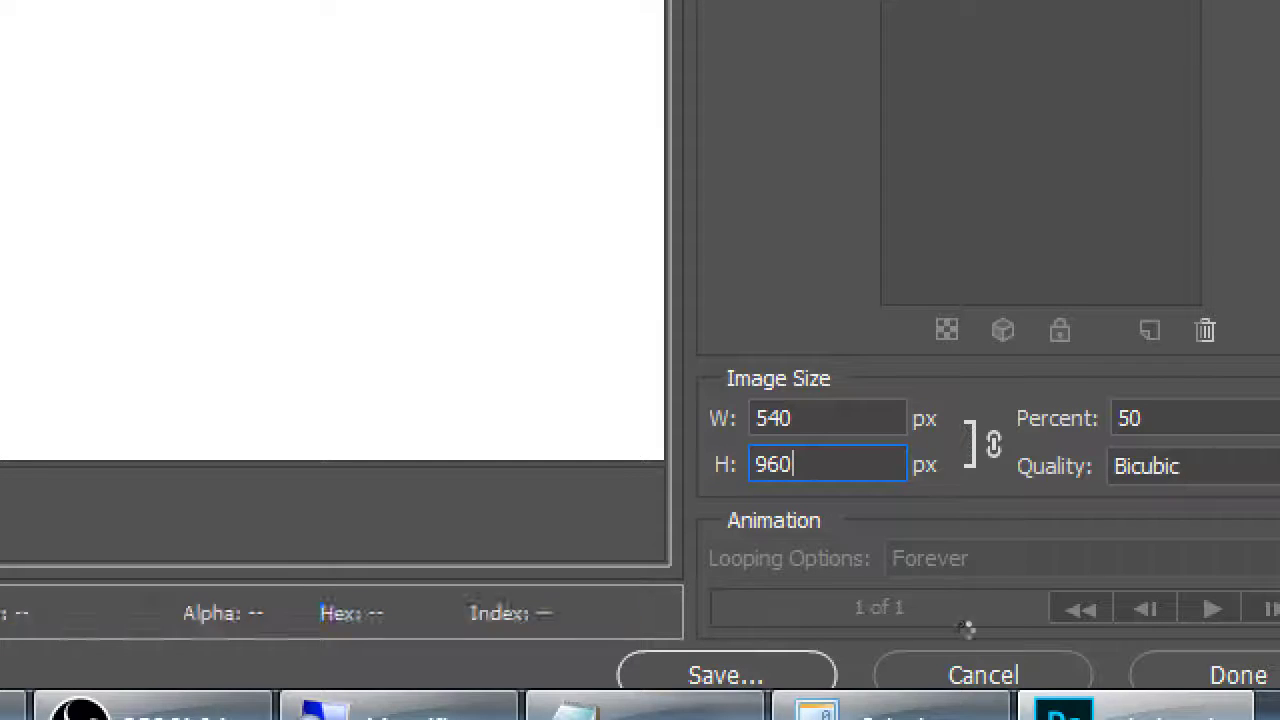
key("shift+Tab")
type("720")
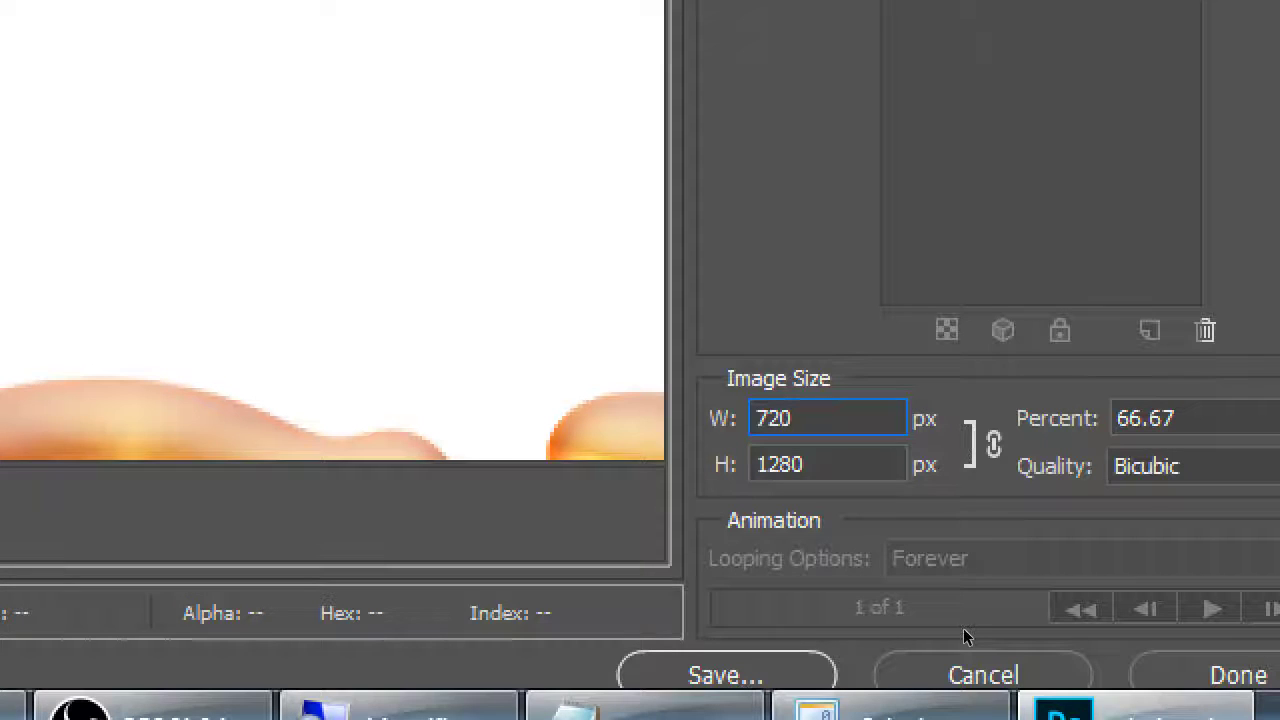
key("Tab")
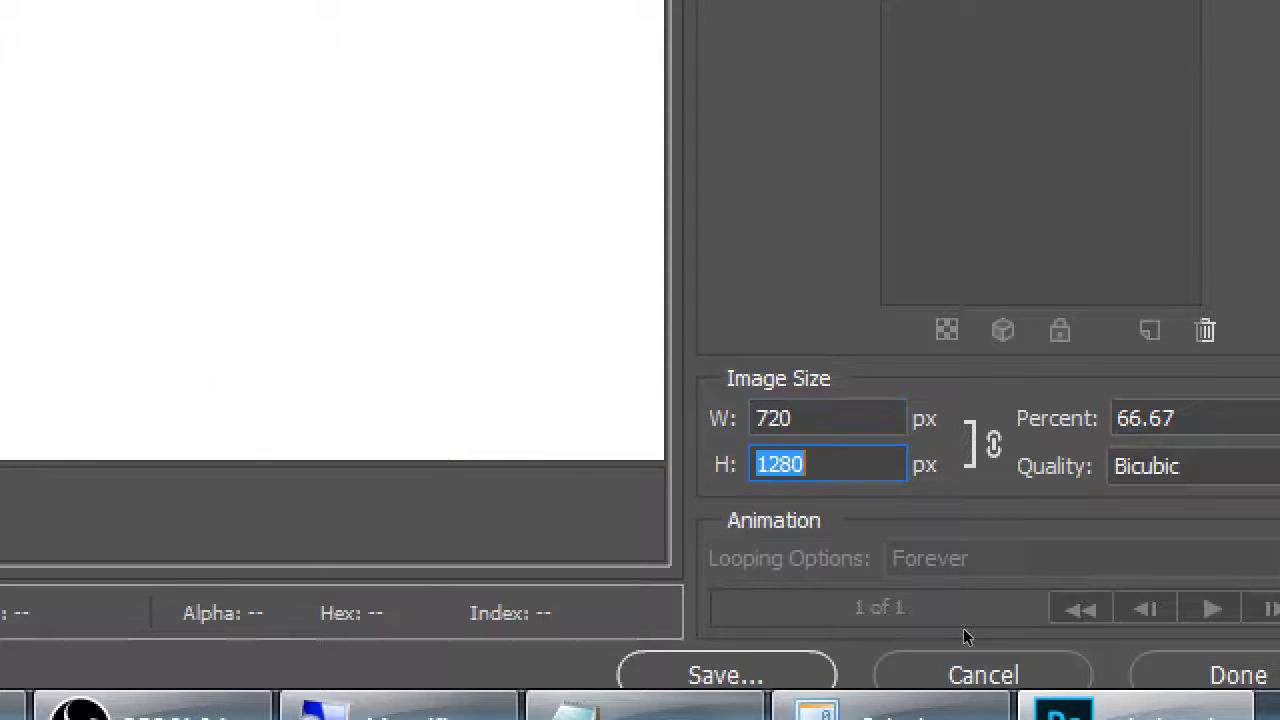
Step: Set the export height to 960 px, unlink the image proportions, and set the width to 720 px
type("960")
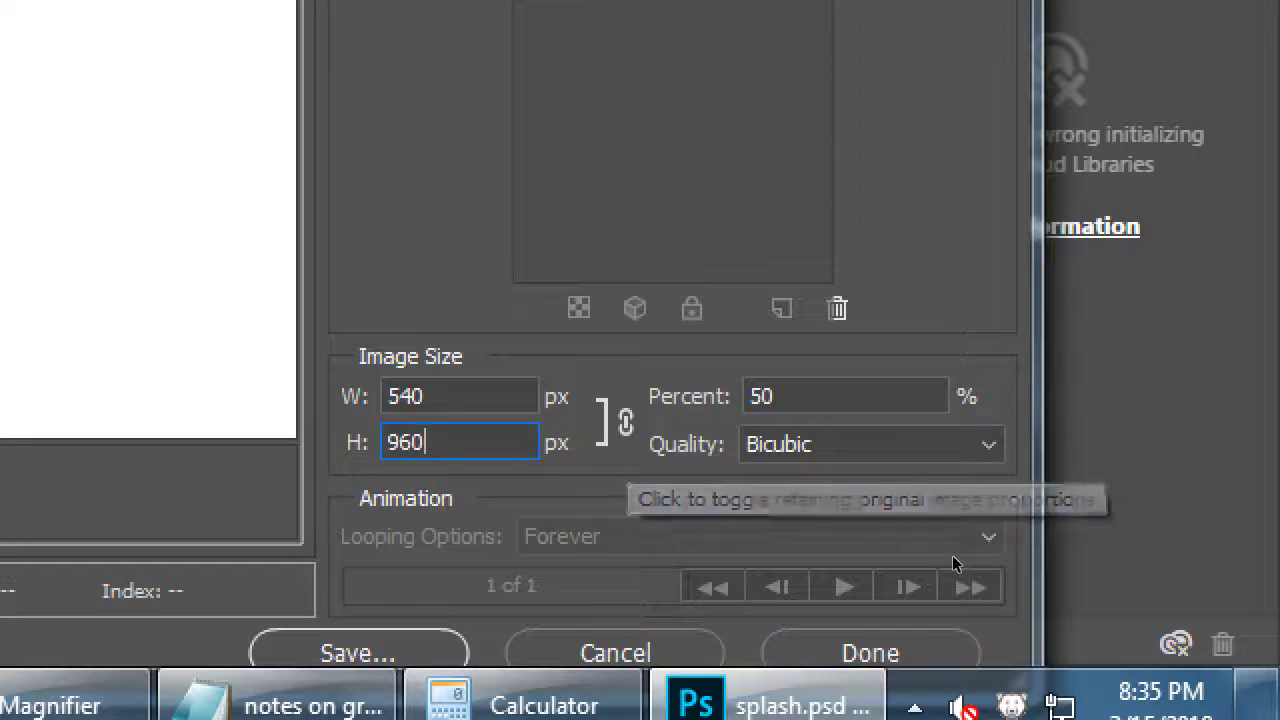
left_click(625, 420)
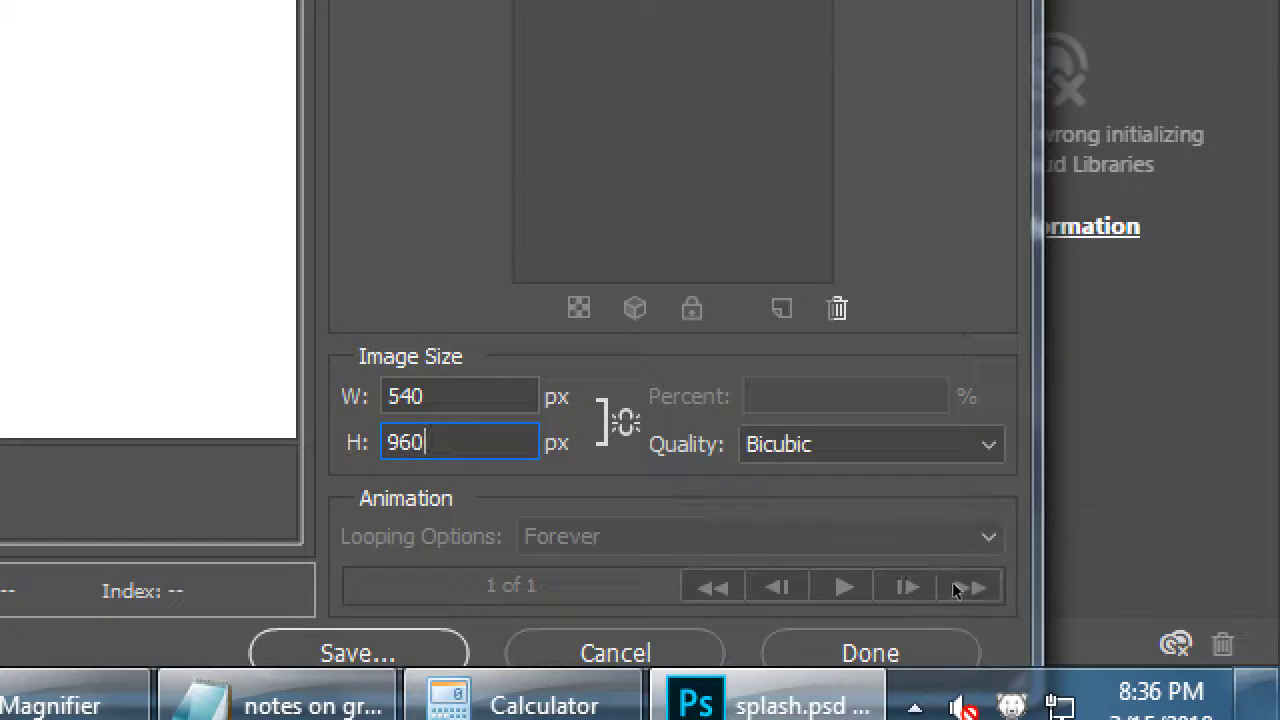
key("shift+Tab")
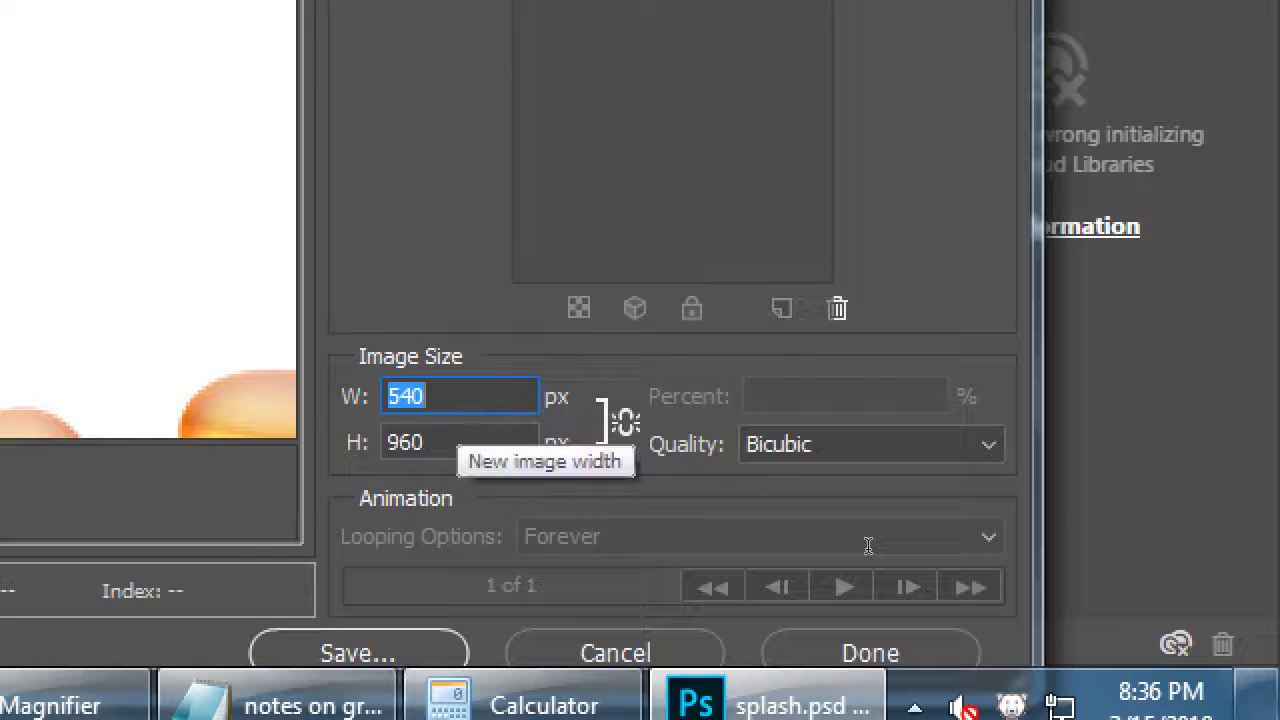
type("720")
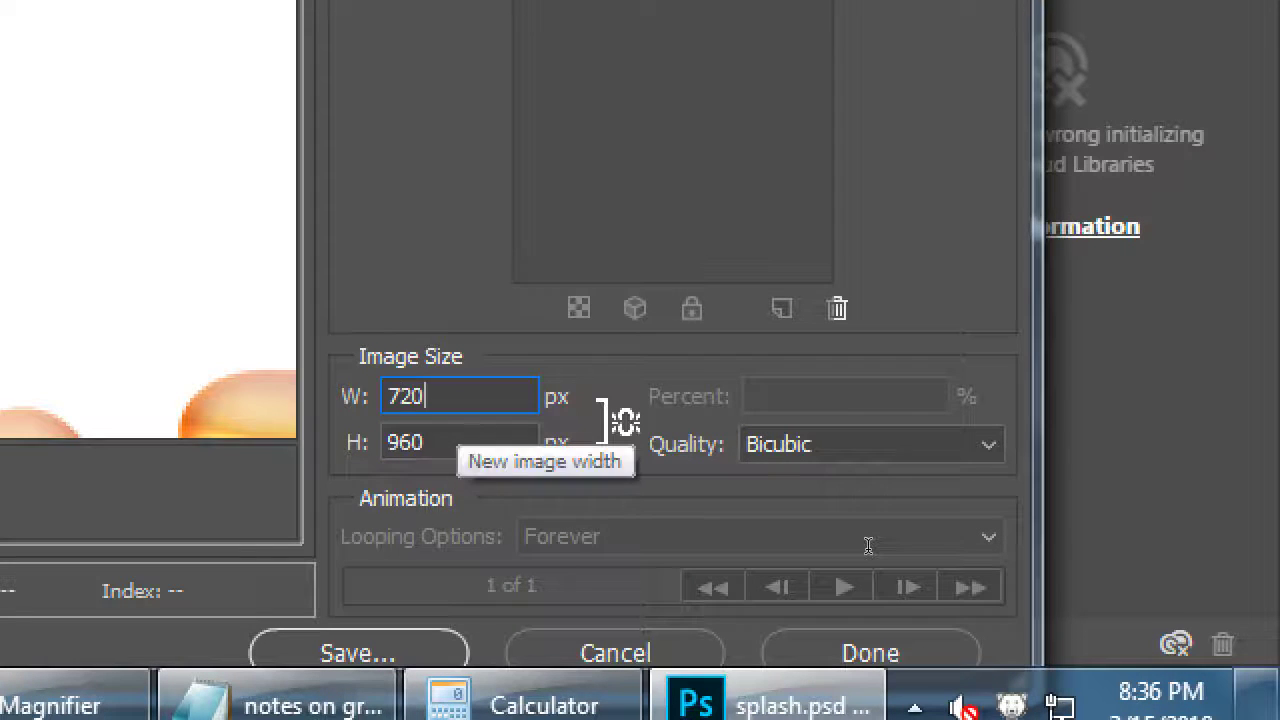
key("Return")
key("Tab")
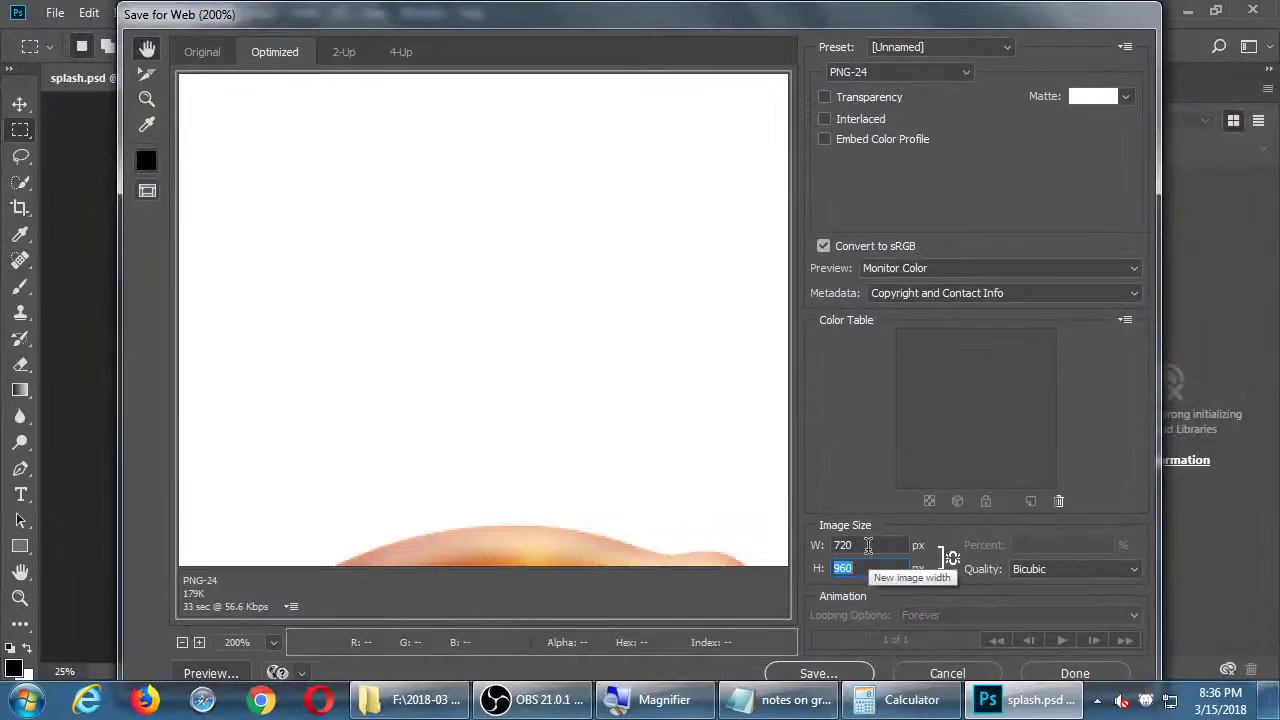
left_click(455, 396)
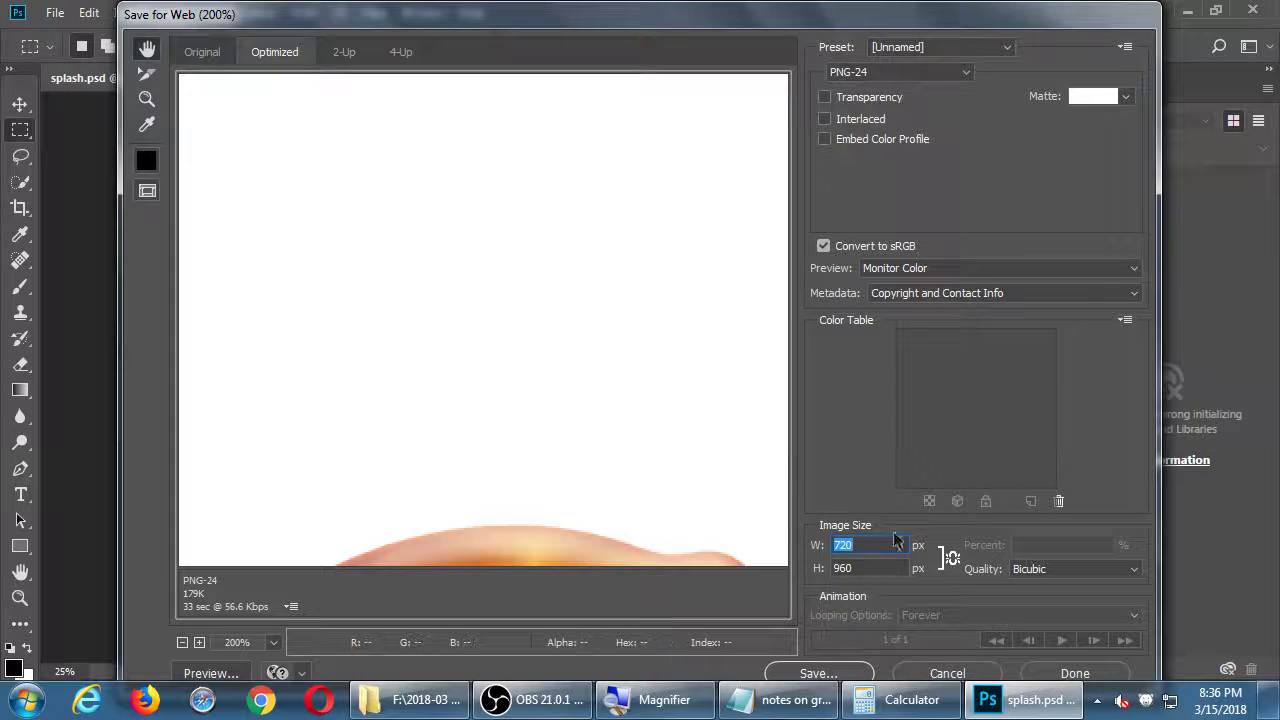
left_click_drag(600, 463, 540, 246)
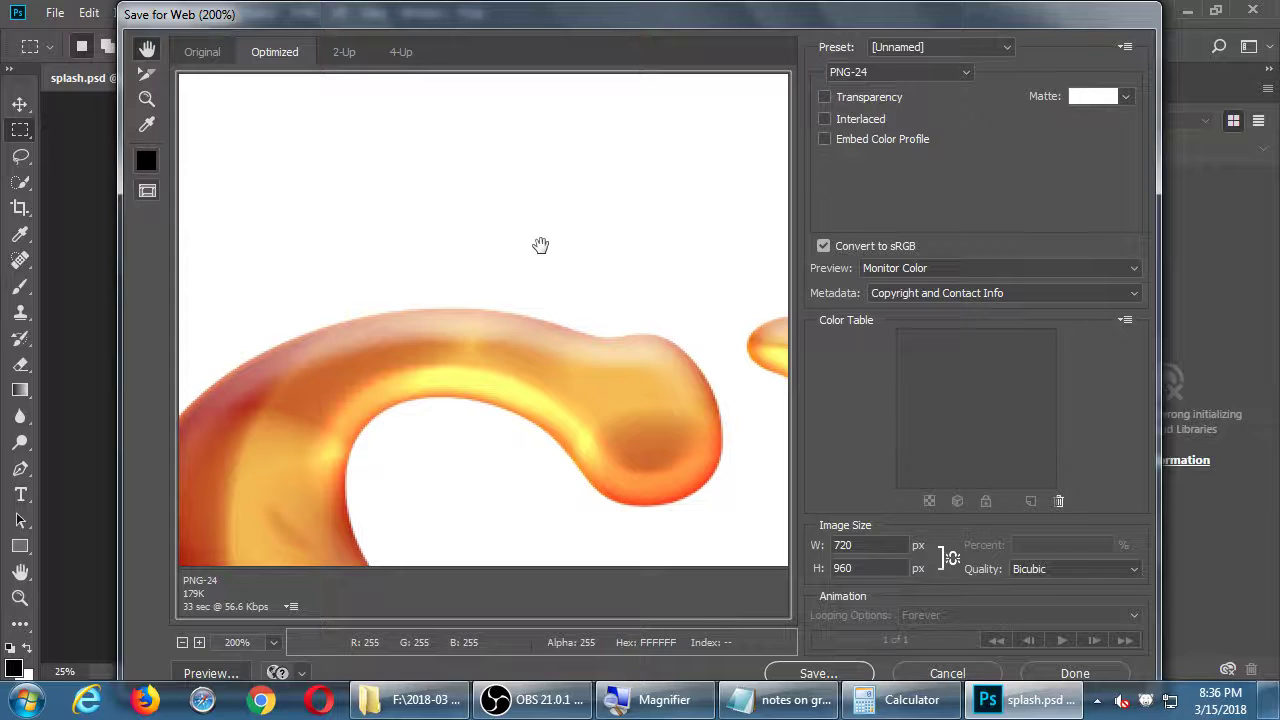
Step: Save the PNG-24 export over screen-xhdpi-portrait.png in the project's res > screens > android folder, replacing the existing file
left_click(849, 676)
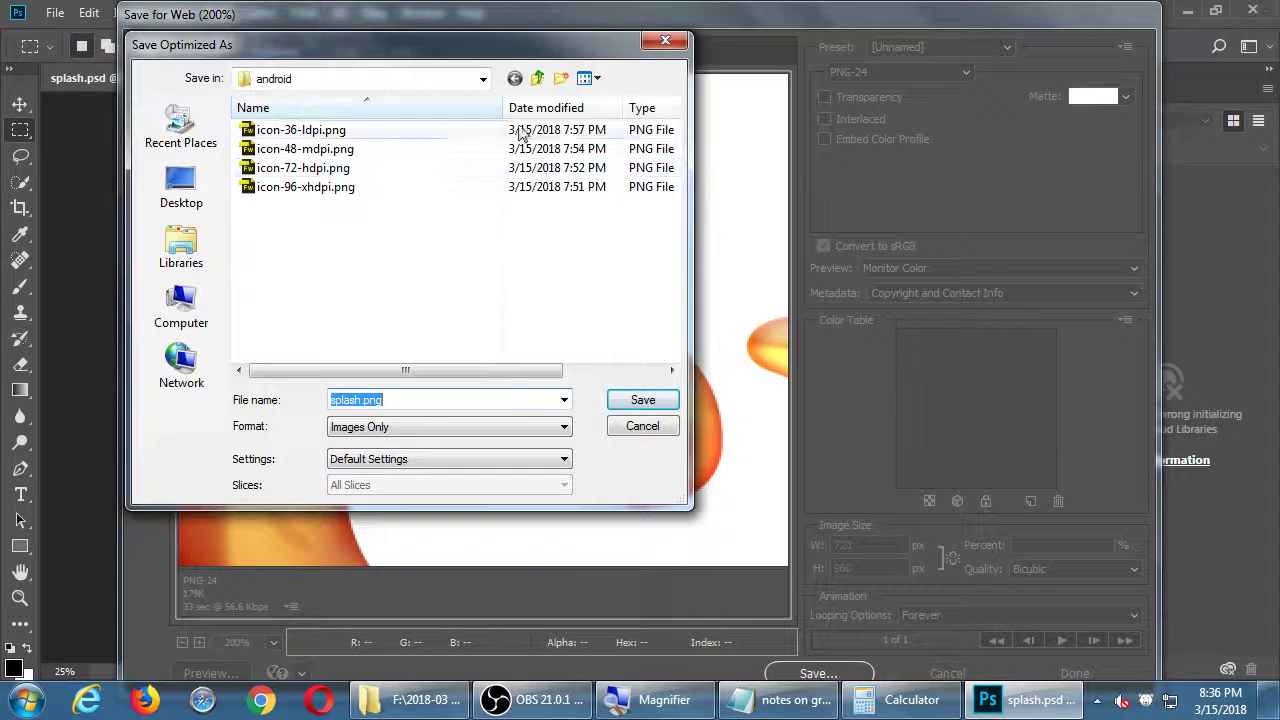
left_click(537, 80)
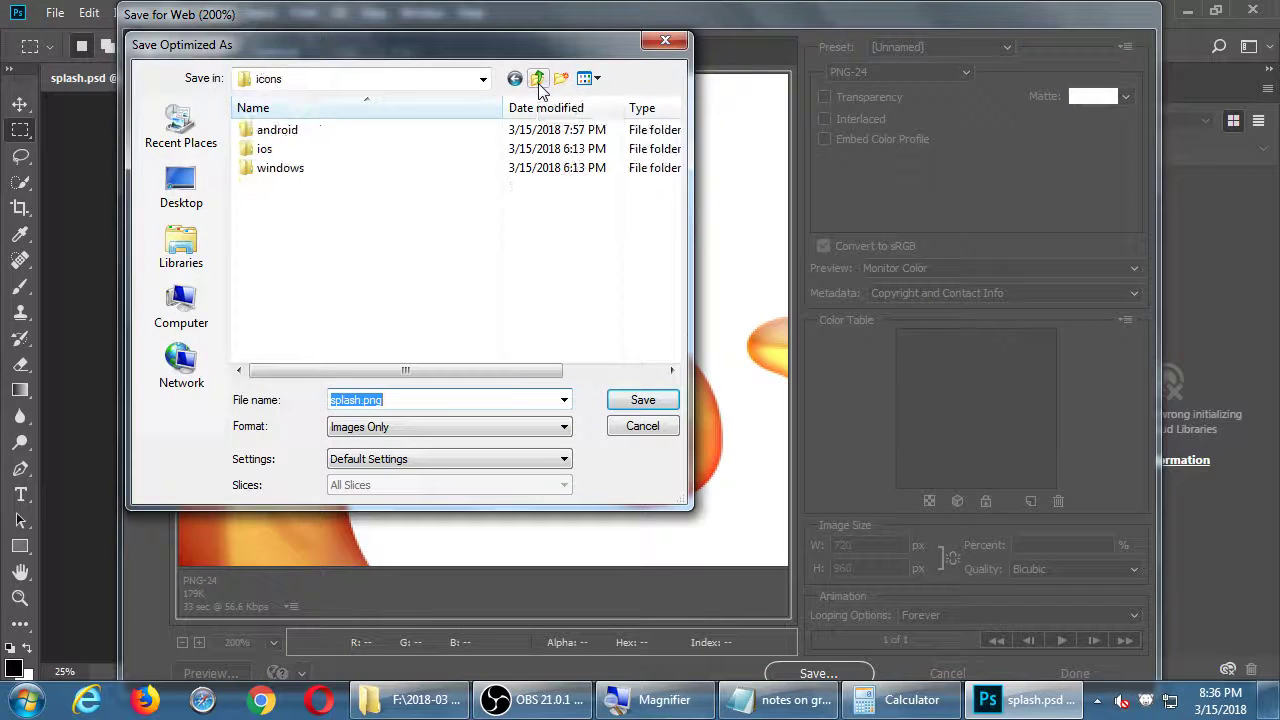
left_click(537, 80)
left_click(283, 168)
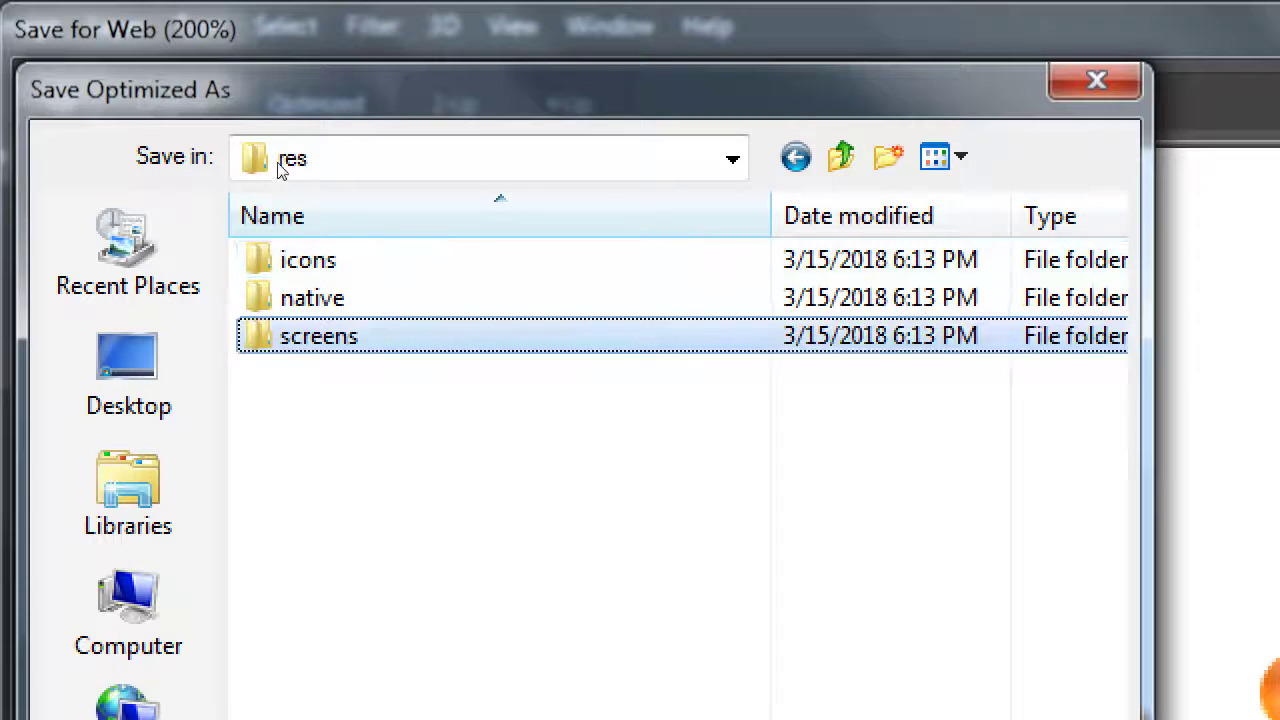
key("Return")
key("Down")
key("Return")
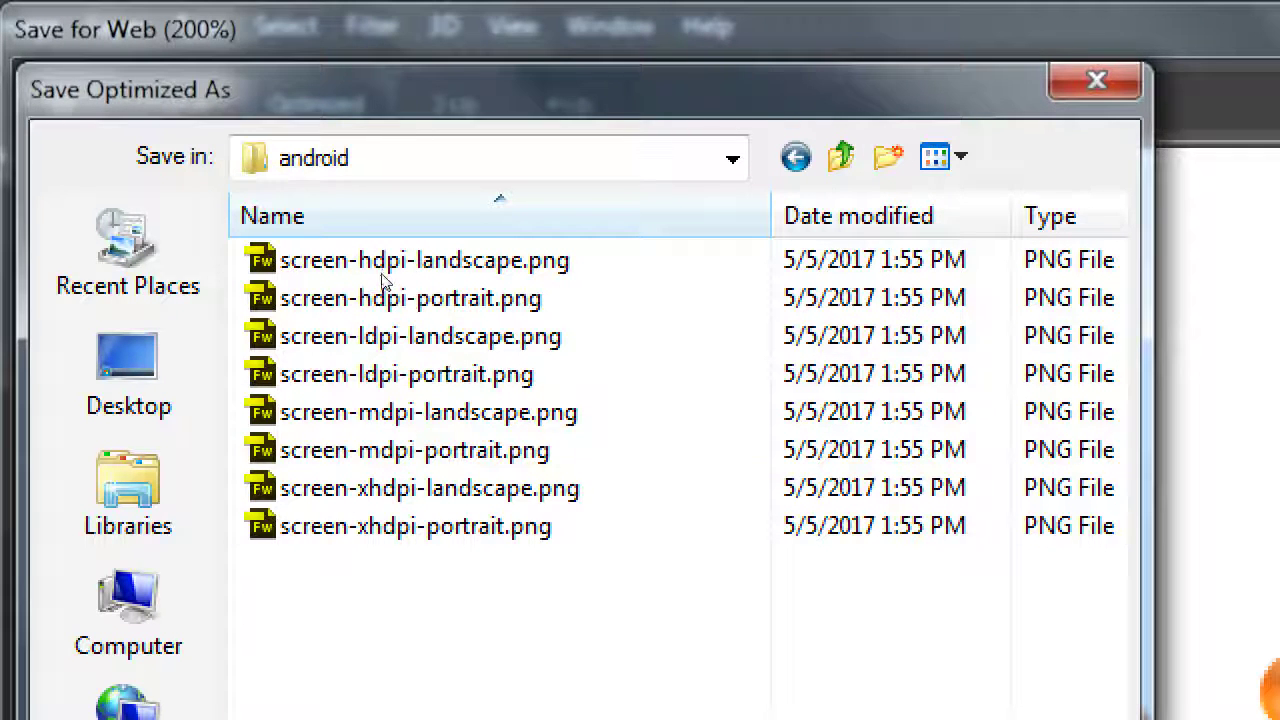
key("End")
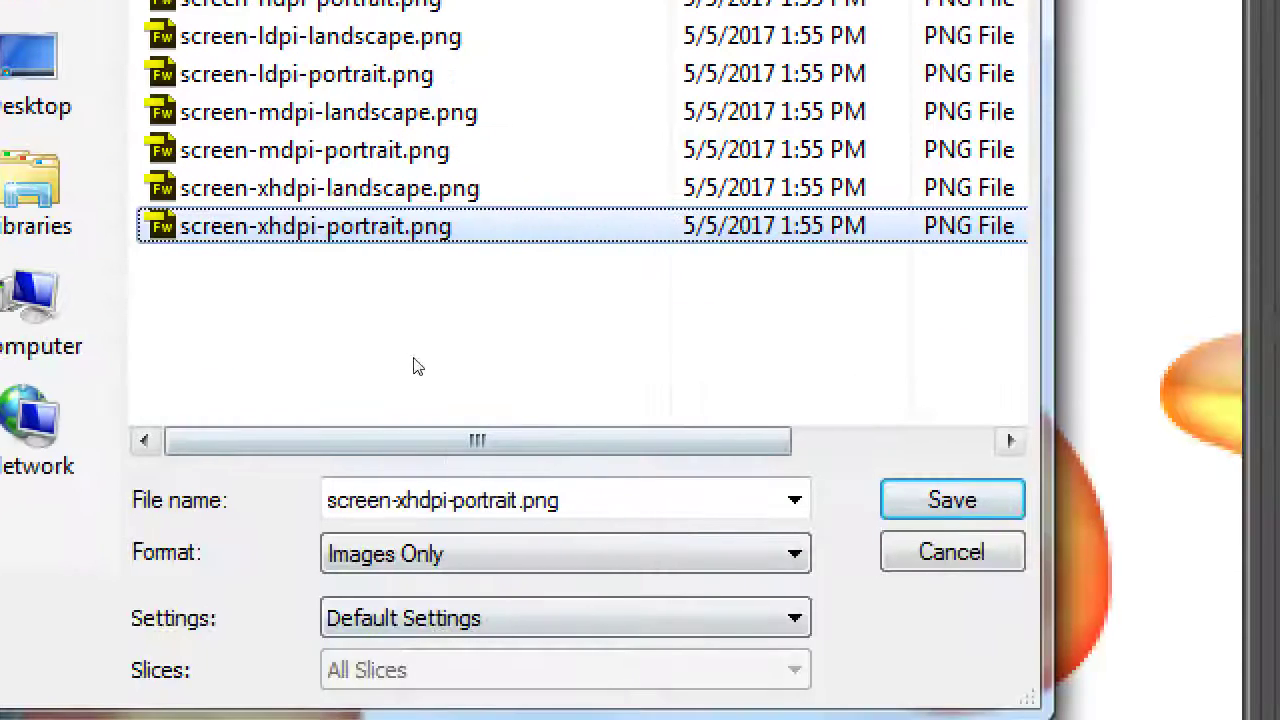
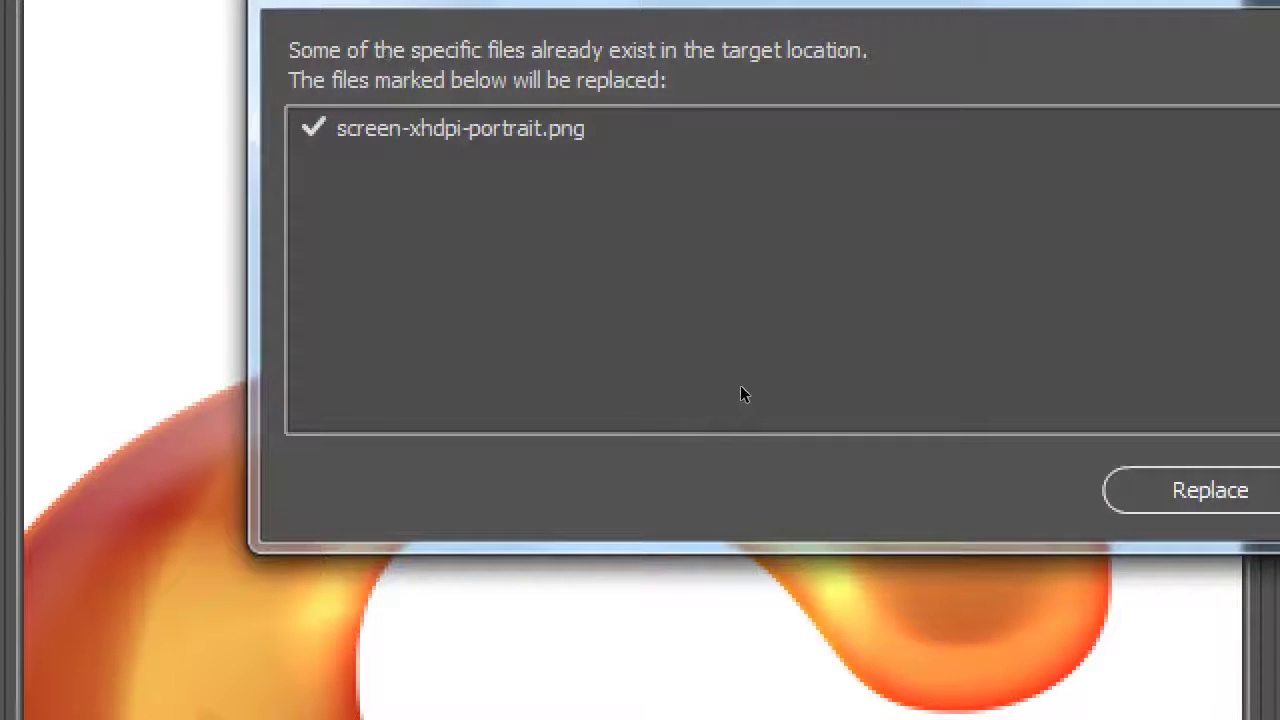
key("Return")
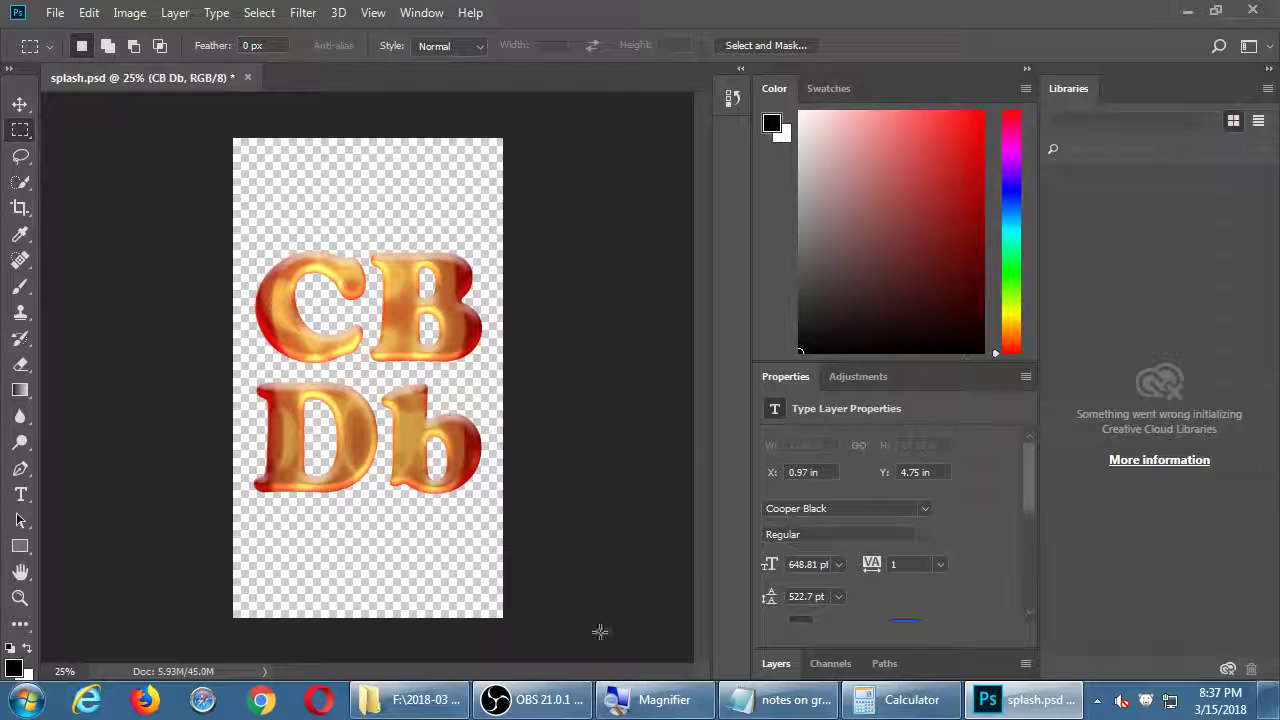
Step: Switch to Windows Explorer and view the images in cbdb0315 > cbdb > res > screens > android as large thumbnails
left_click(465, 707)
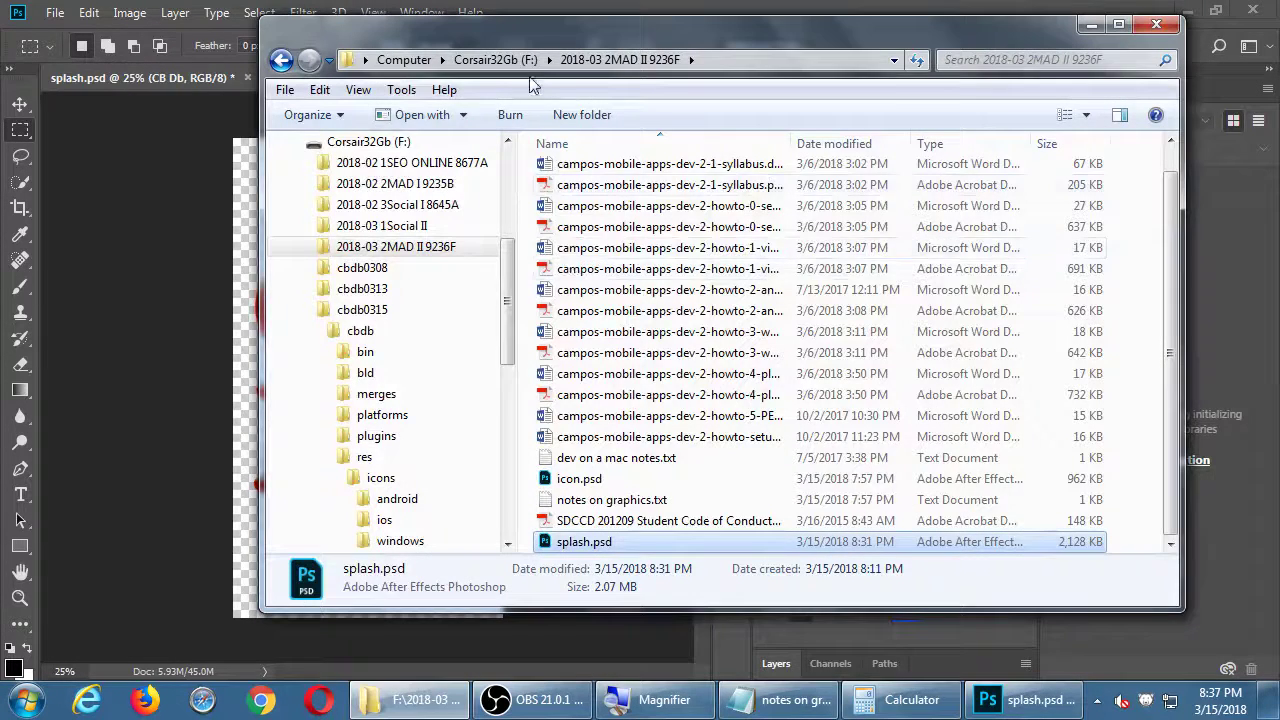
left_click(527, 62)
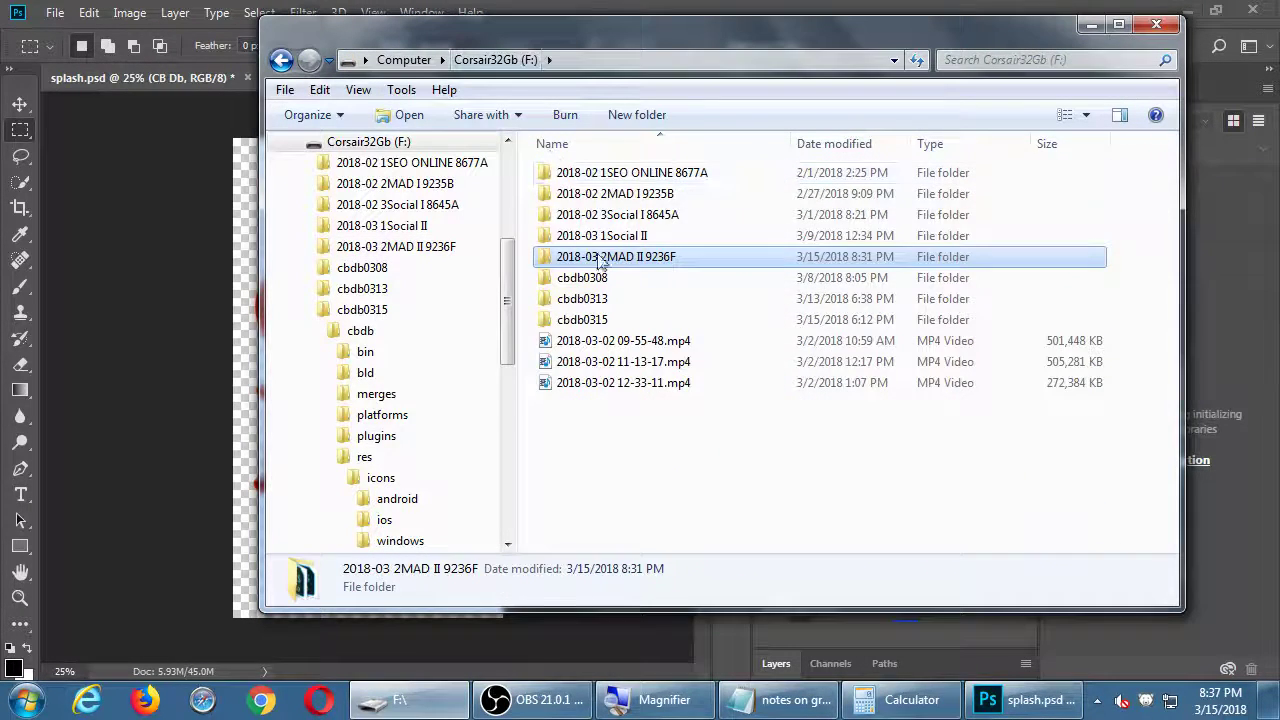
double_click(600, 318)
double_click(570, 174)
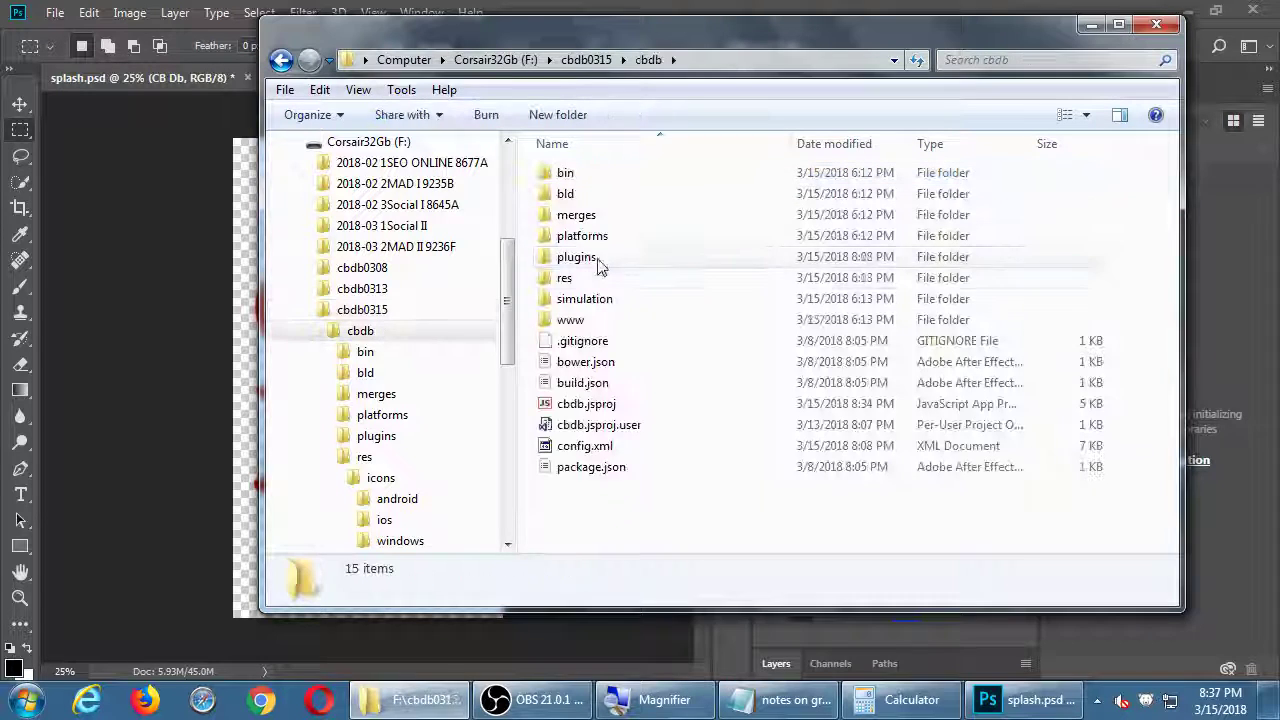
double_click(588, 280)
double_click(586, 214)
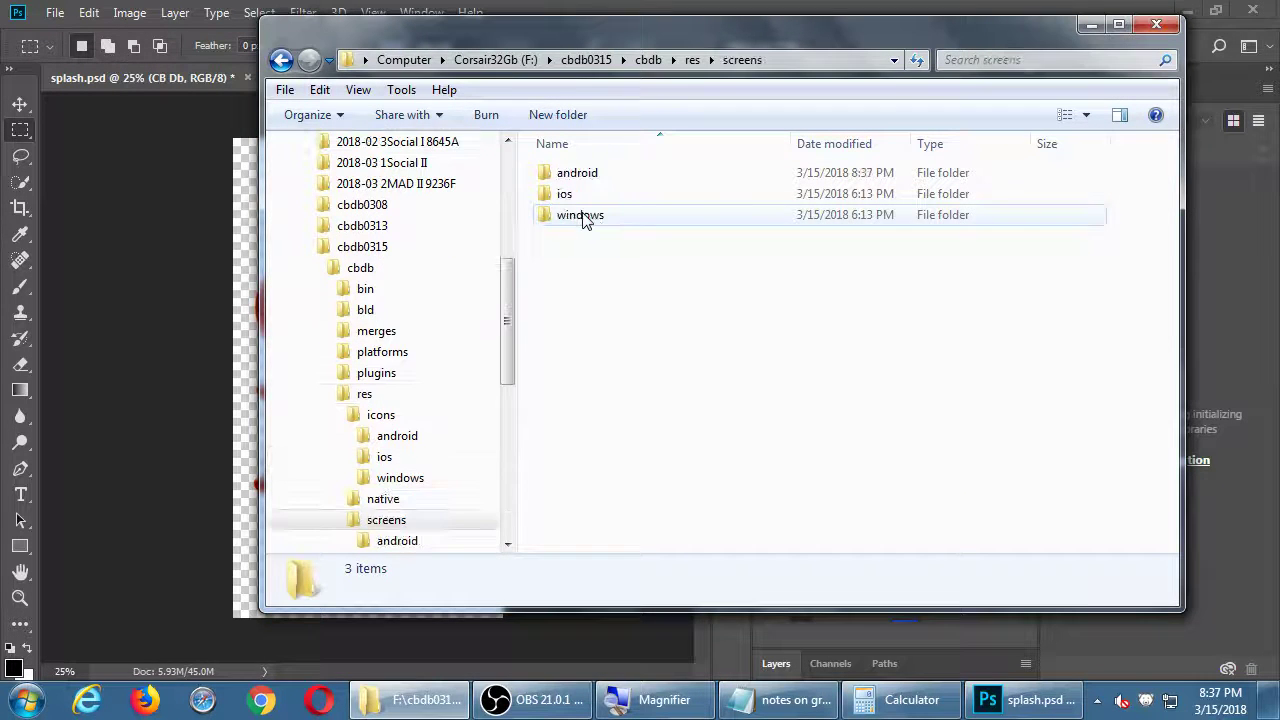
double_click(588, 182)
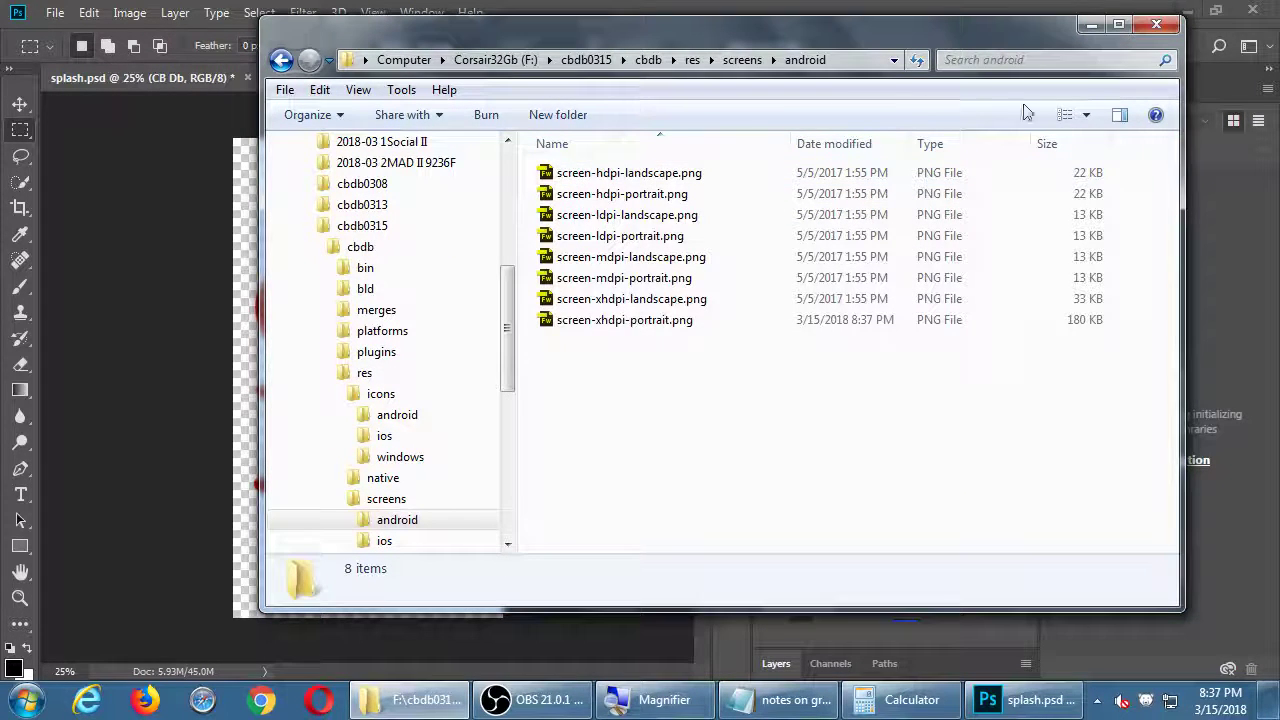
left_click(1085, 116)
left_click(1115, 59)
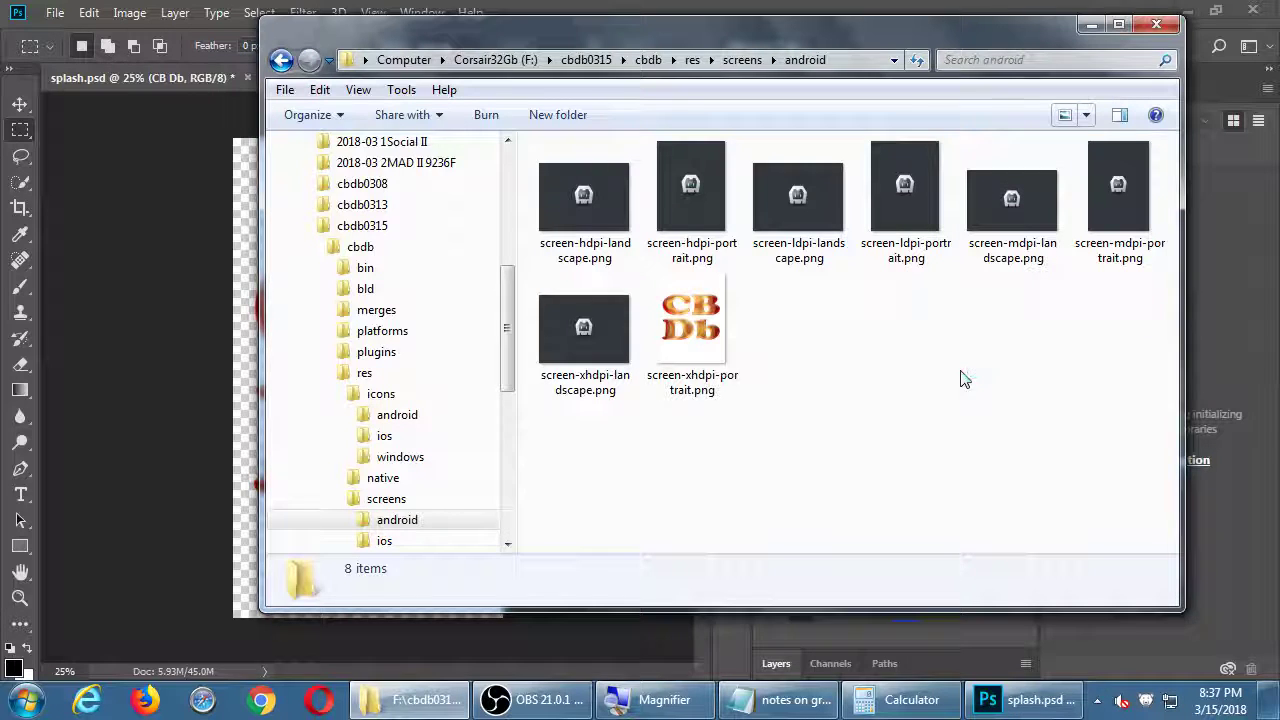
Step: Switch back to Photoshop and bring up Save for Web (Legacy) for splash.psd
left_click(895, 8)
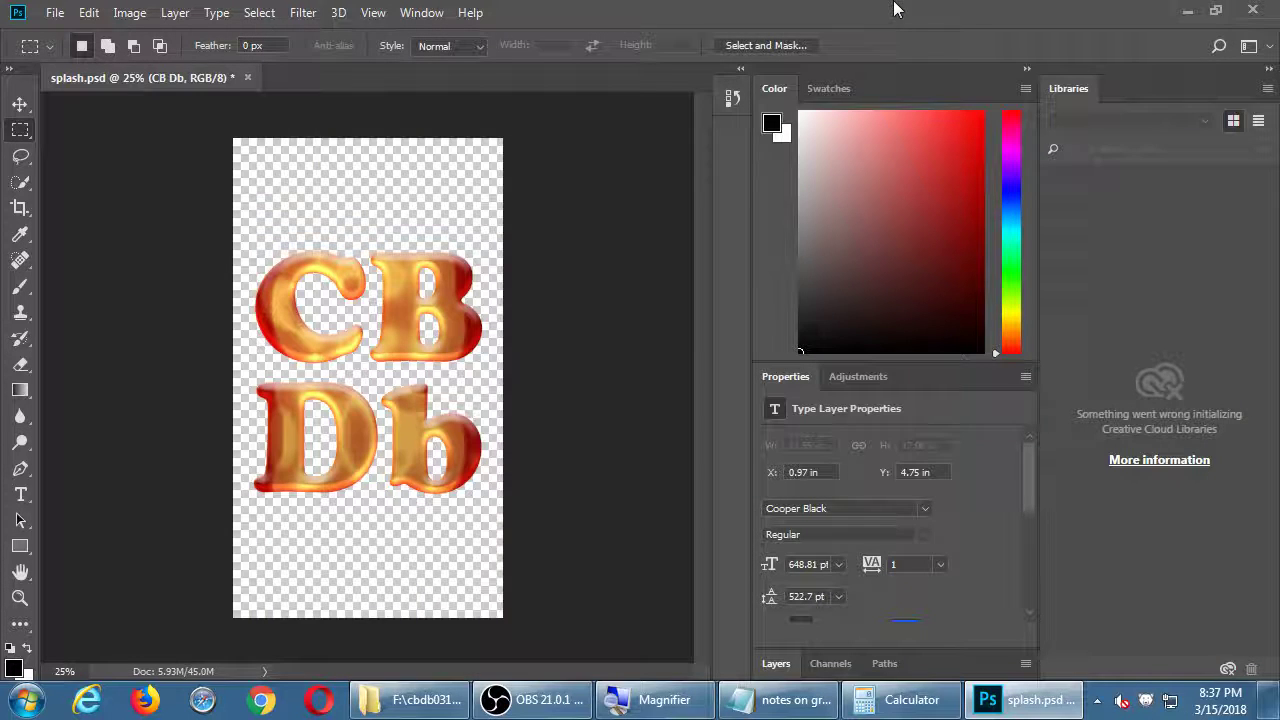
left_click(54, 14)
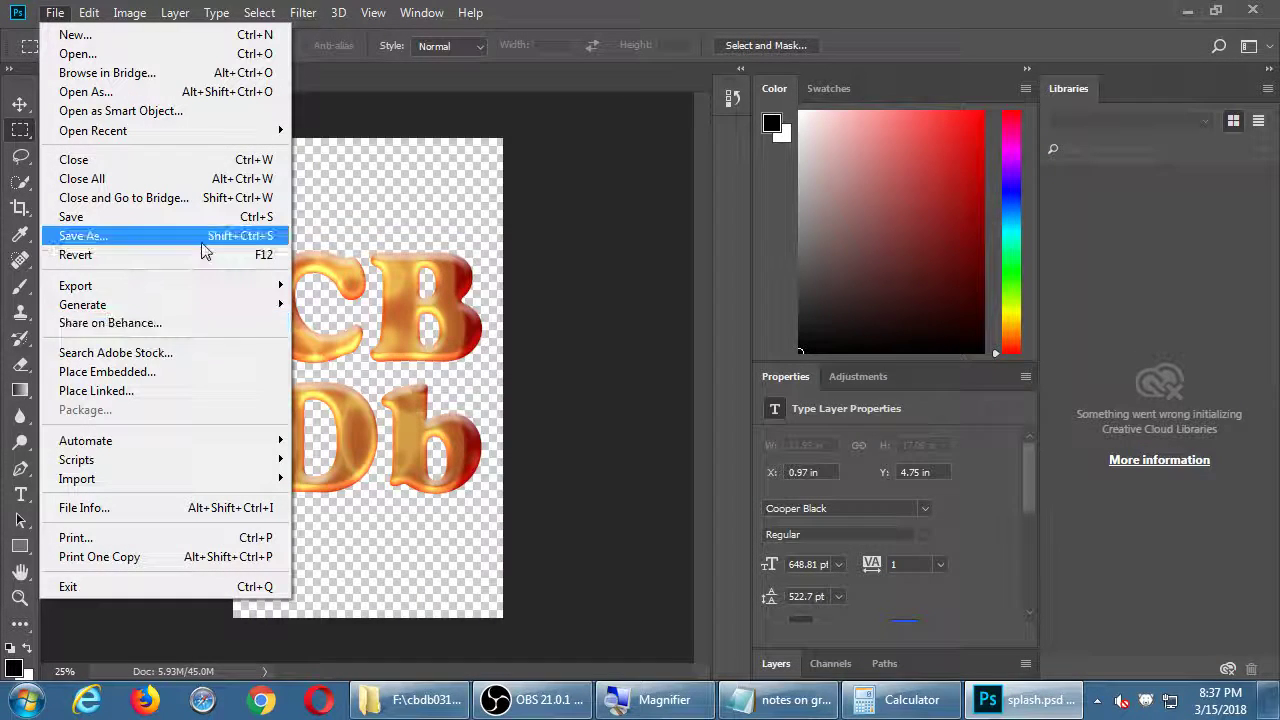
mouse_move(228, 294)
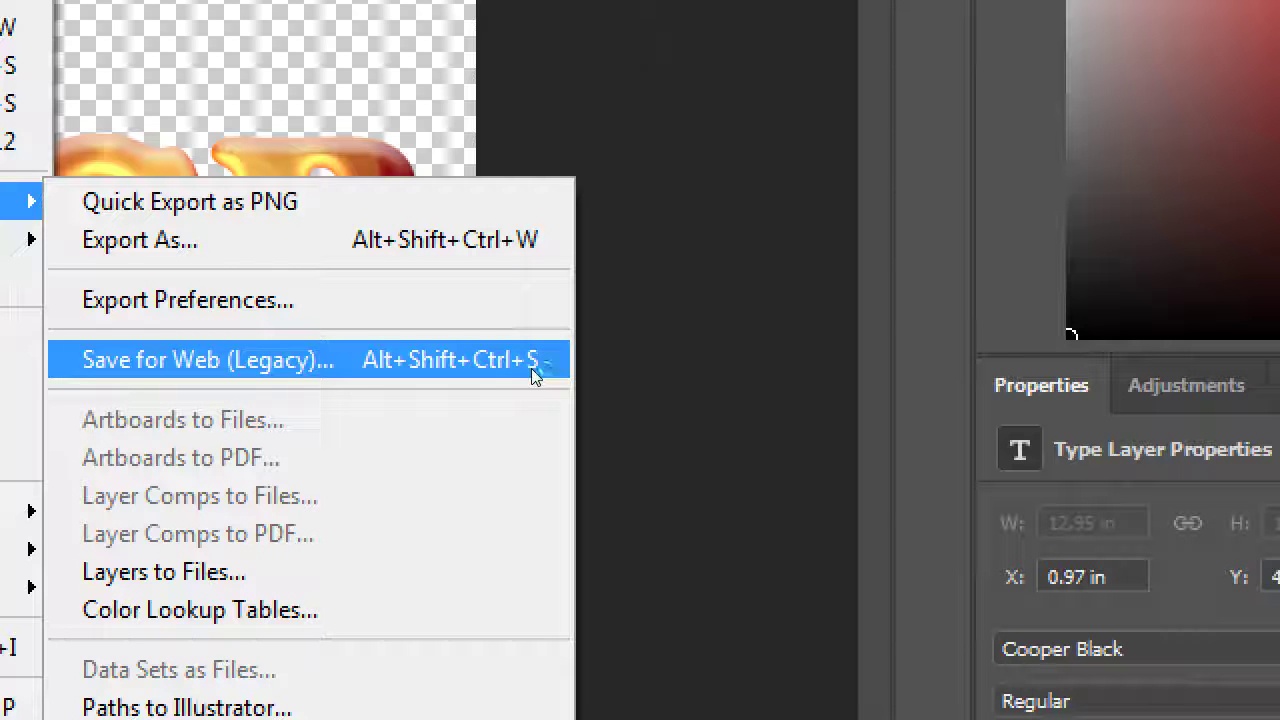
left_click(594, 361)
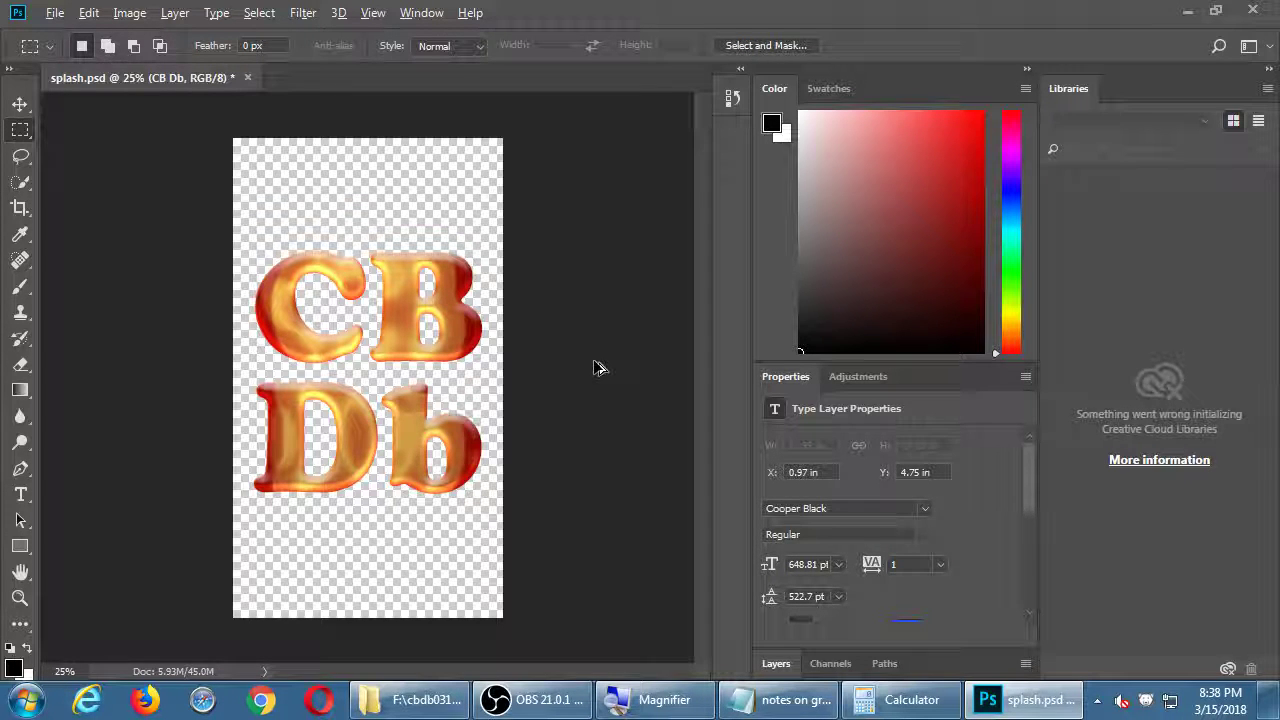
key("ctrl+alt+shift+s")
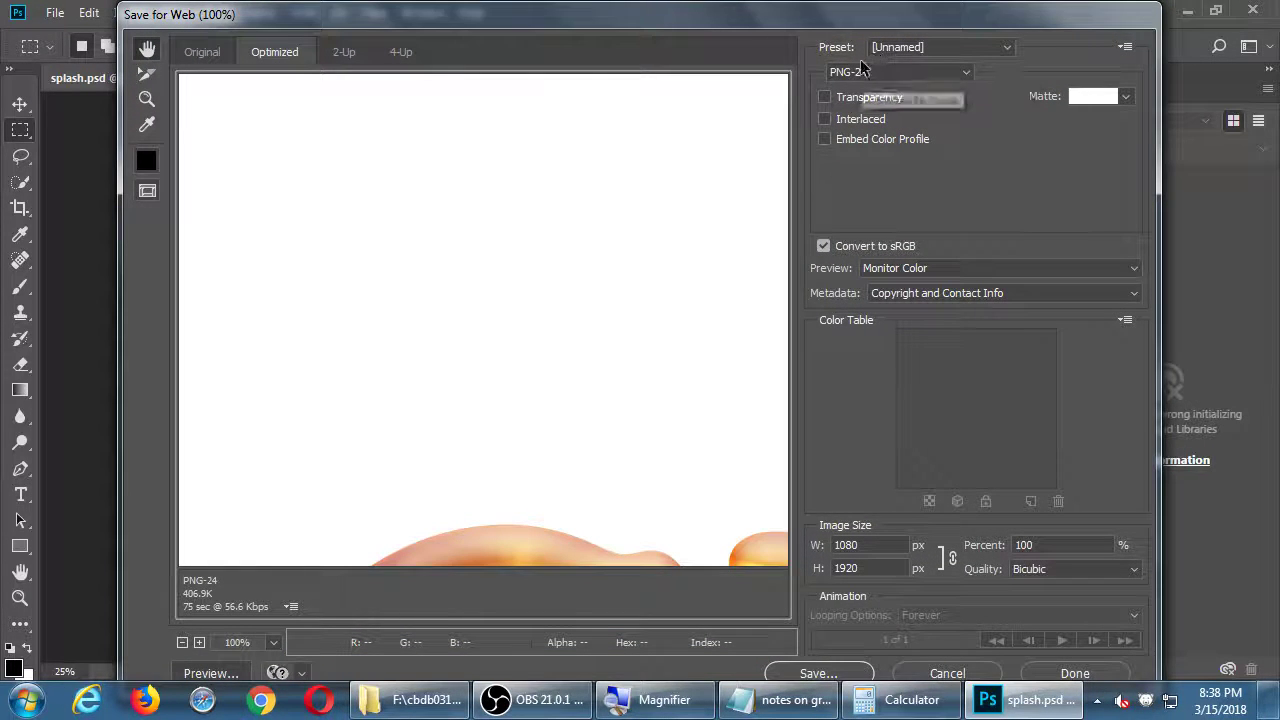
Step: Unlink the export's width and height and set the image size to 480 × 640 px
left_click(951, 560)
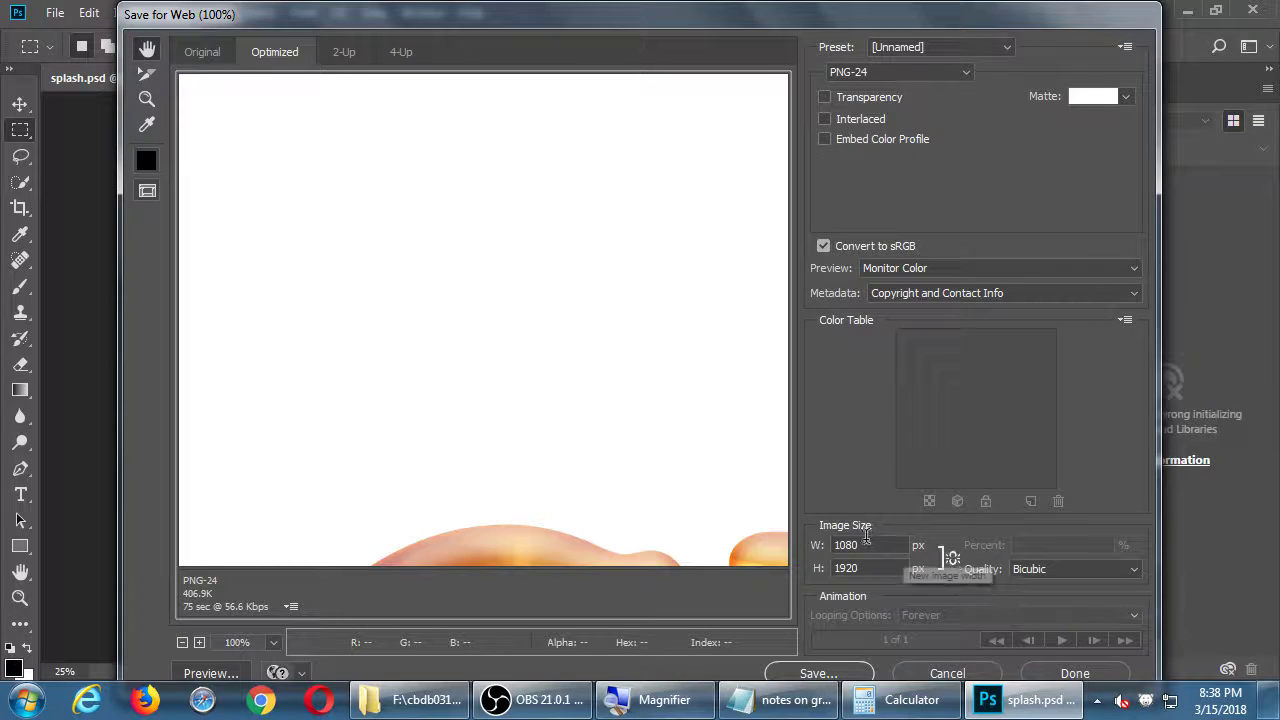
left_click(864, 541)
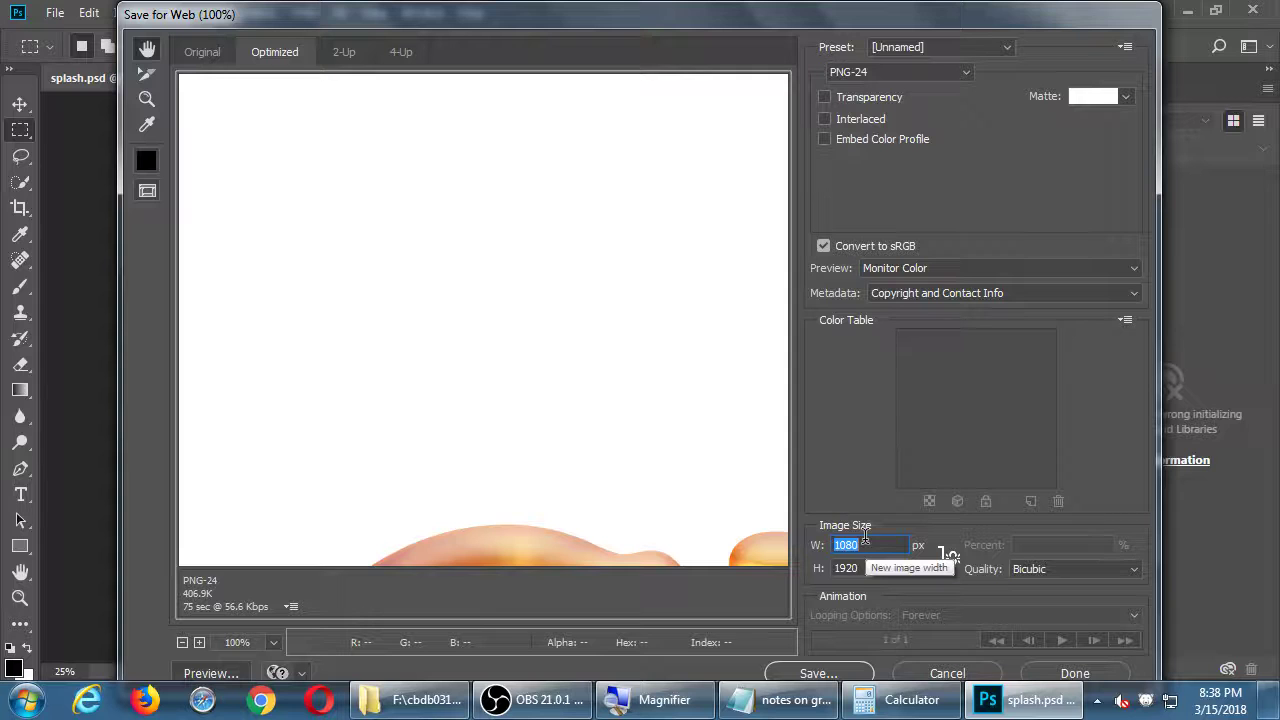
type("480")
key("Tab")
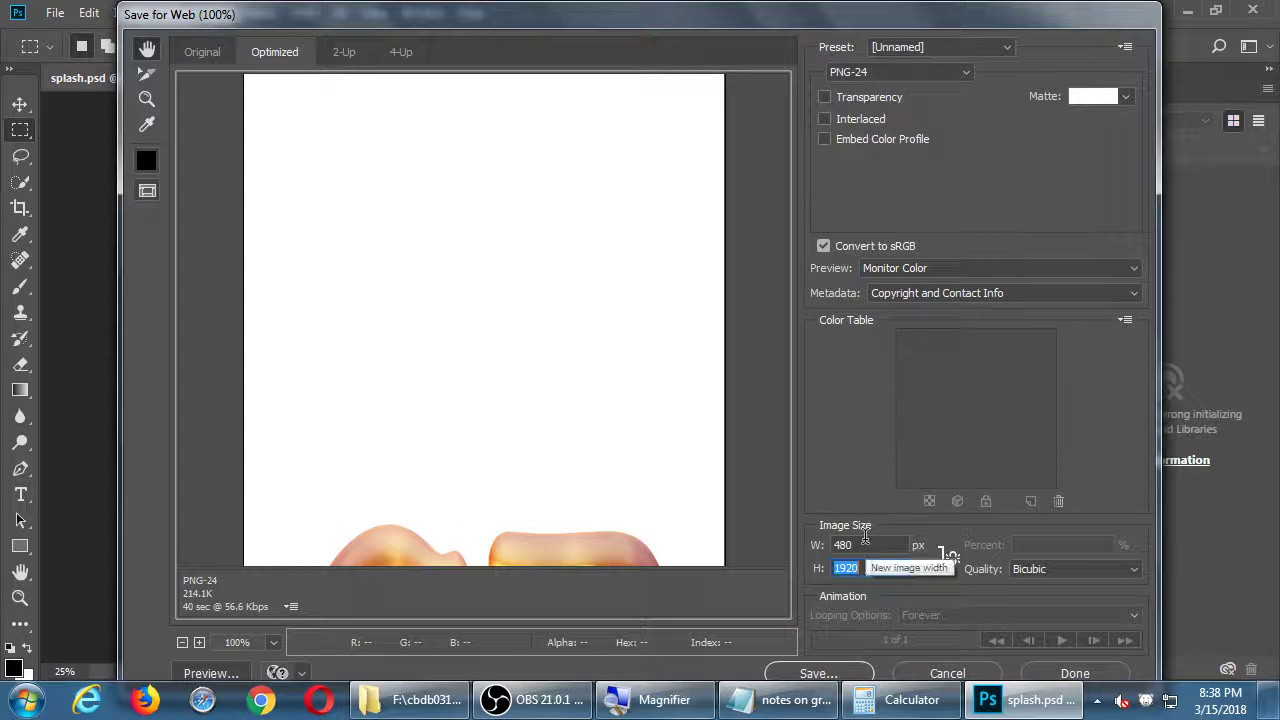
type("640")
key("Tab")
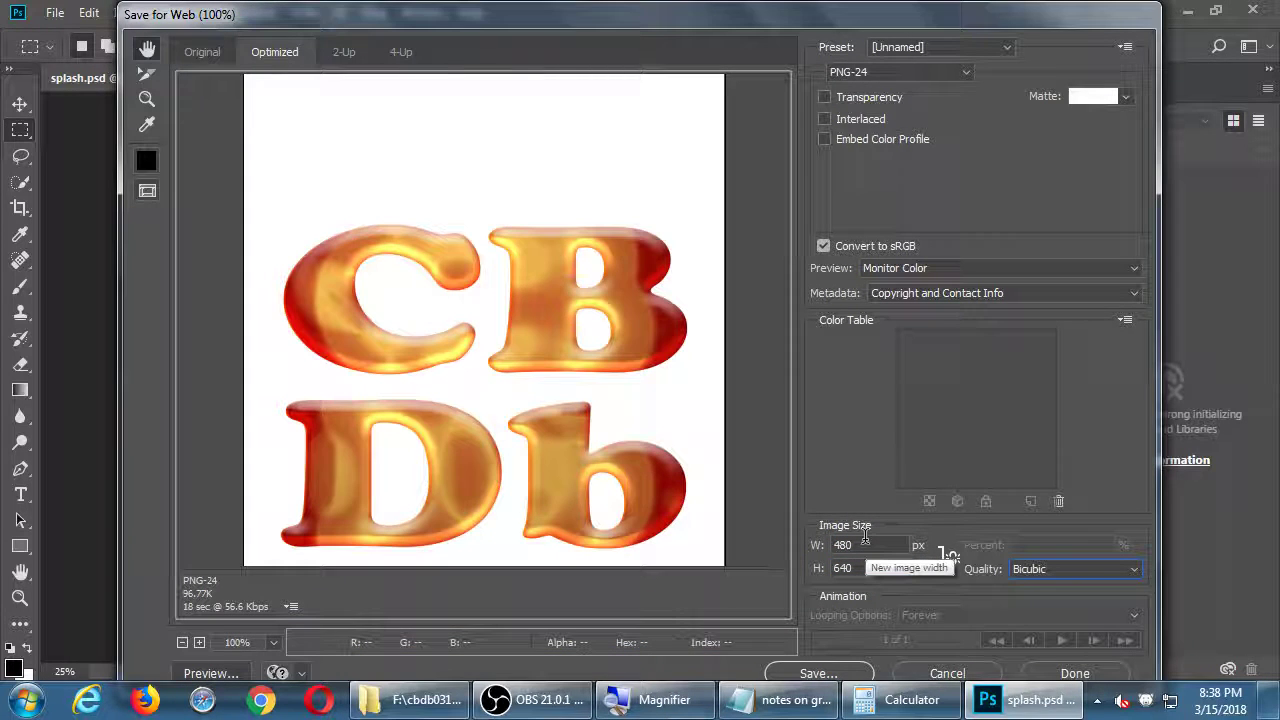
Step: Switch to notes on graphics.txt in Notepad and start a new paragraph at the end of the notes
left_click(802, 569)
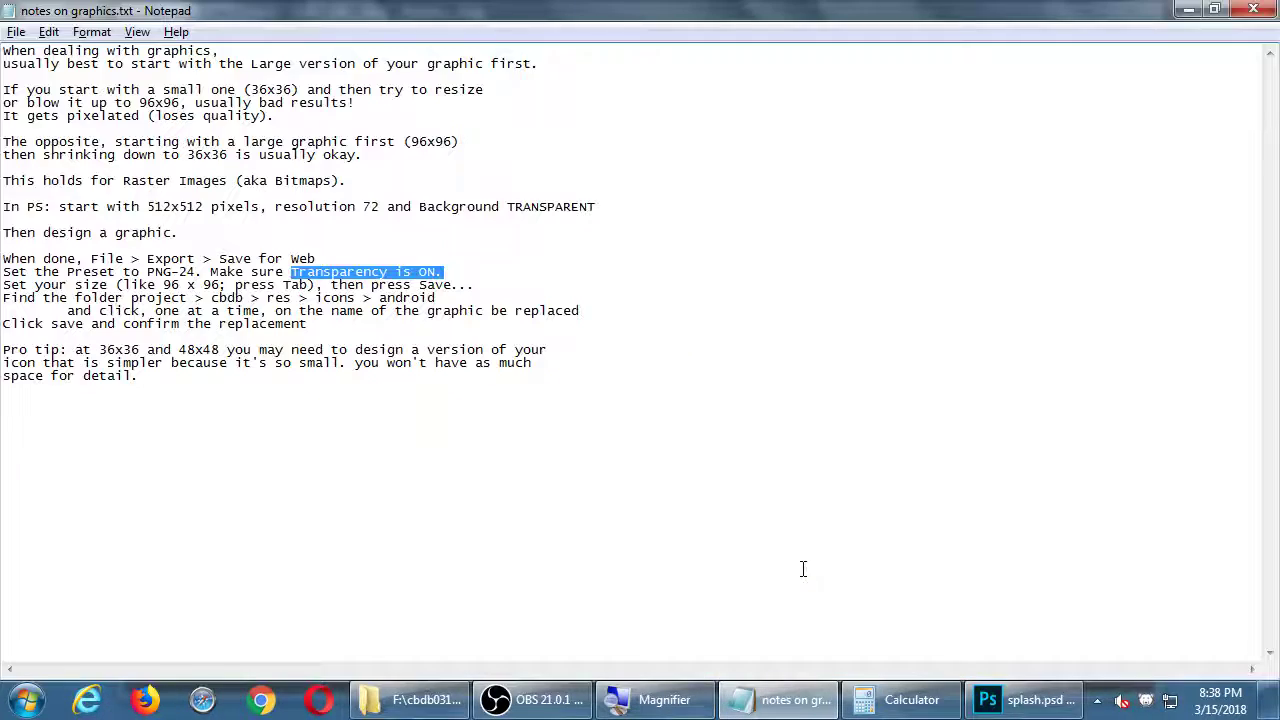
key("super+plus")
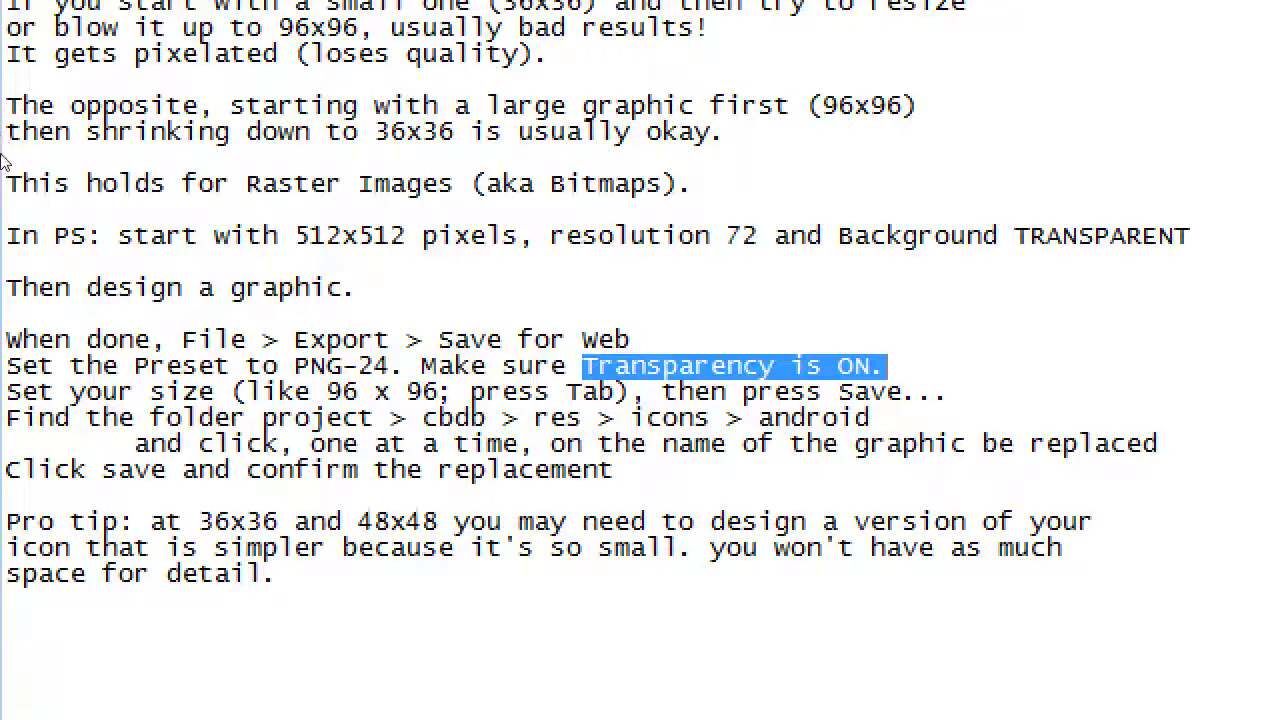
key("ctrl+End")
key("Return")
key("Return")
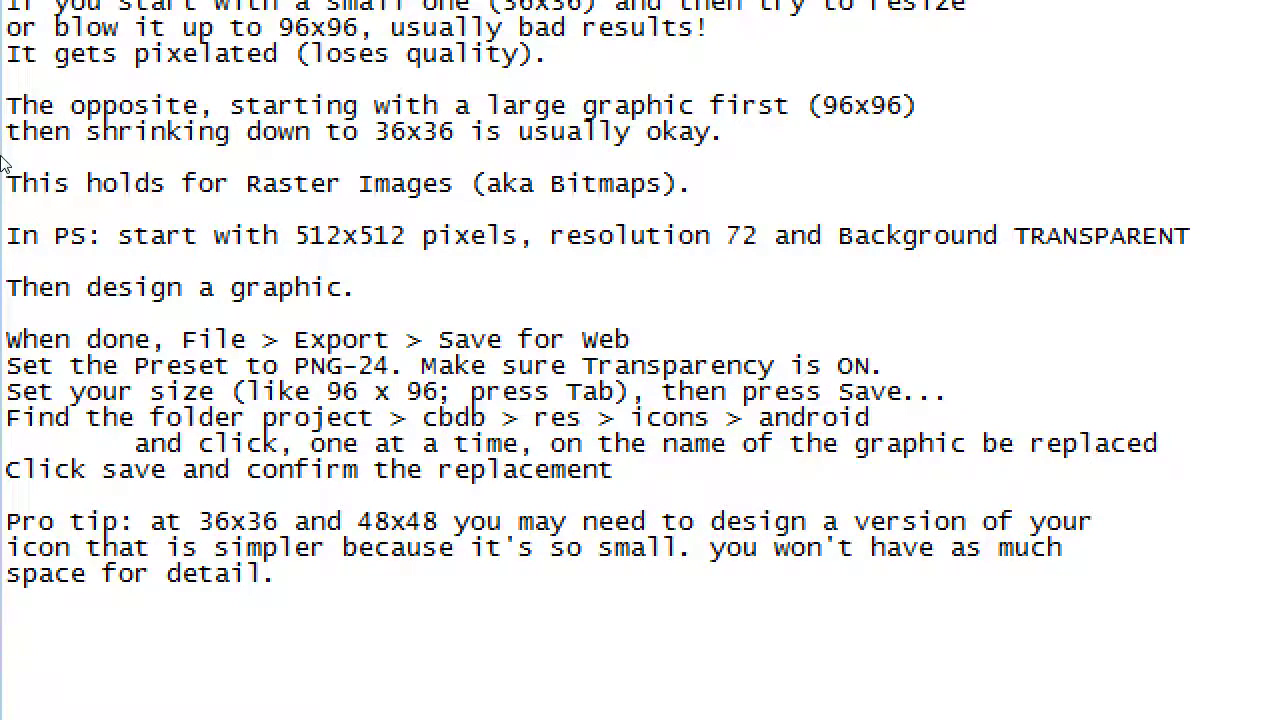
Step: Write the line "For the Splash screen, same as above EXCEPT:" at the end of the notes
type("fOR TH3")
key("shift+Home")
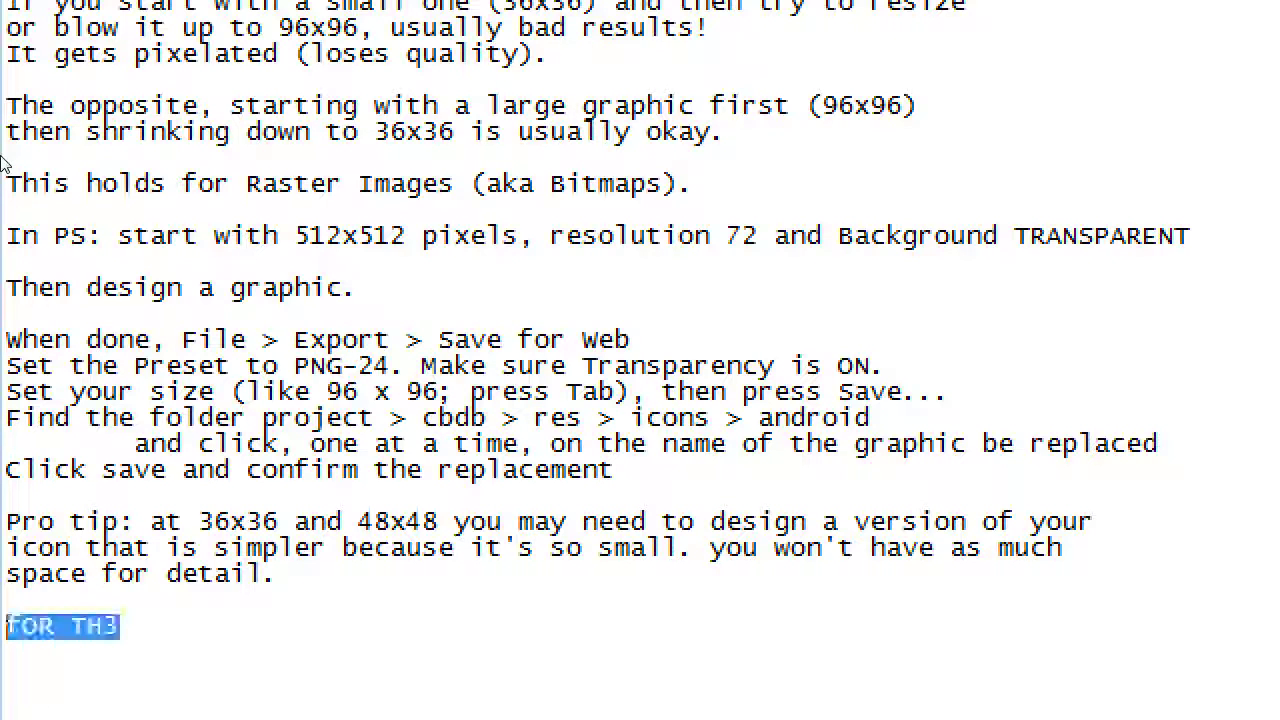
type("The")
key("BackSpace")
key("BackSpace")
key("BackSpace")
type("For the Spa")
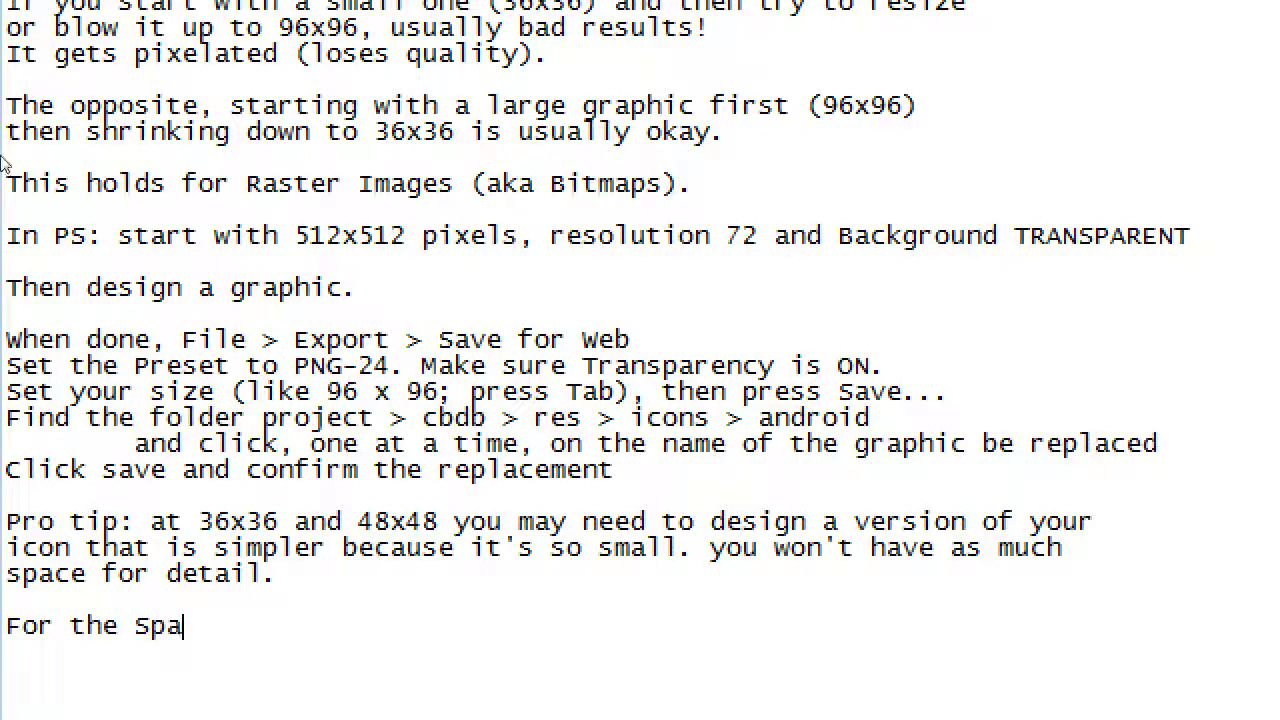
key("BackSpace")
type("lash screen, same as above ")
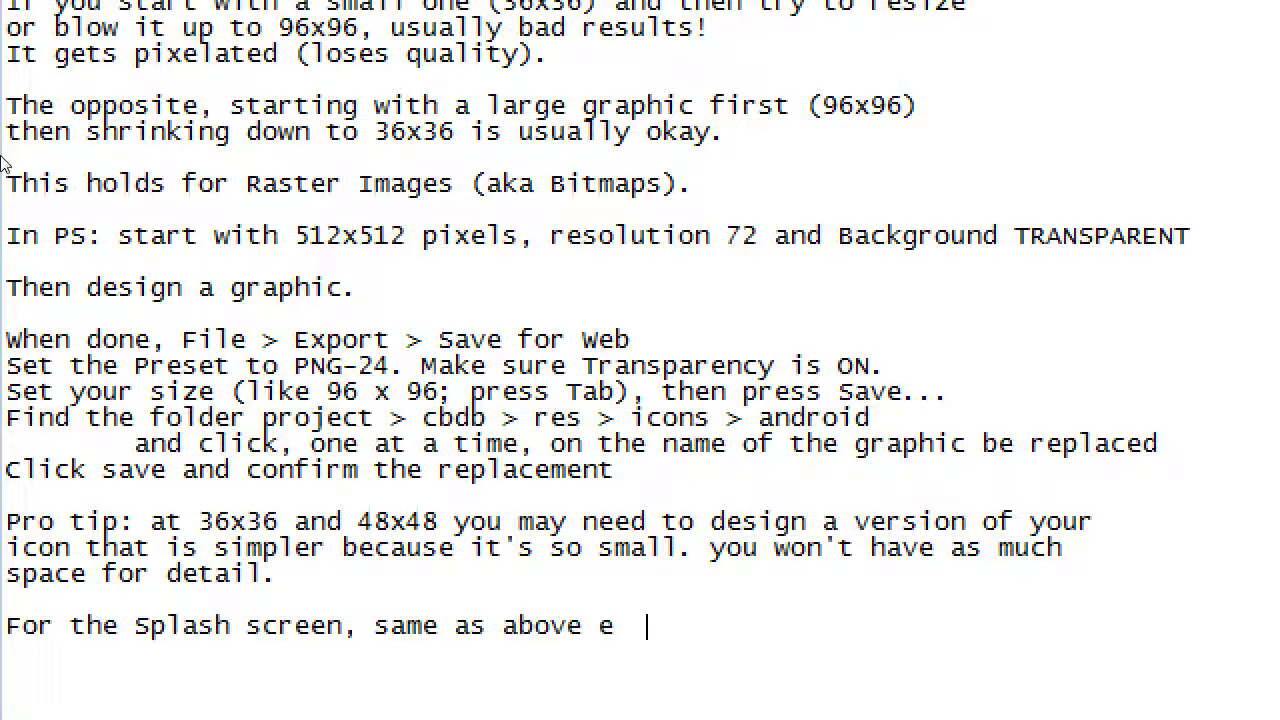
type("EXCEPT:")
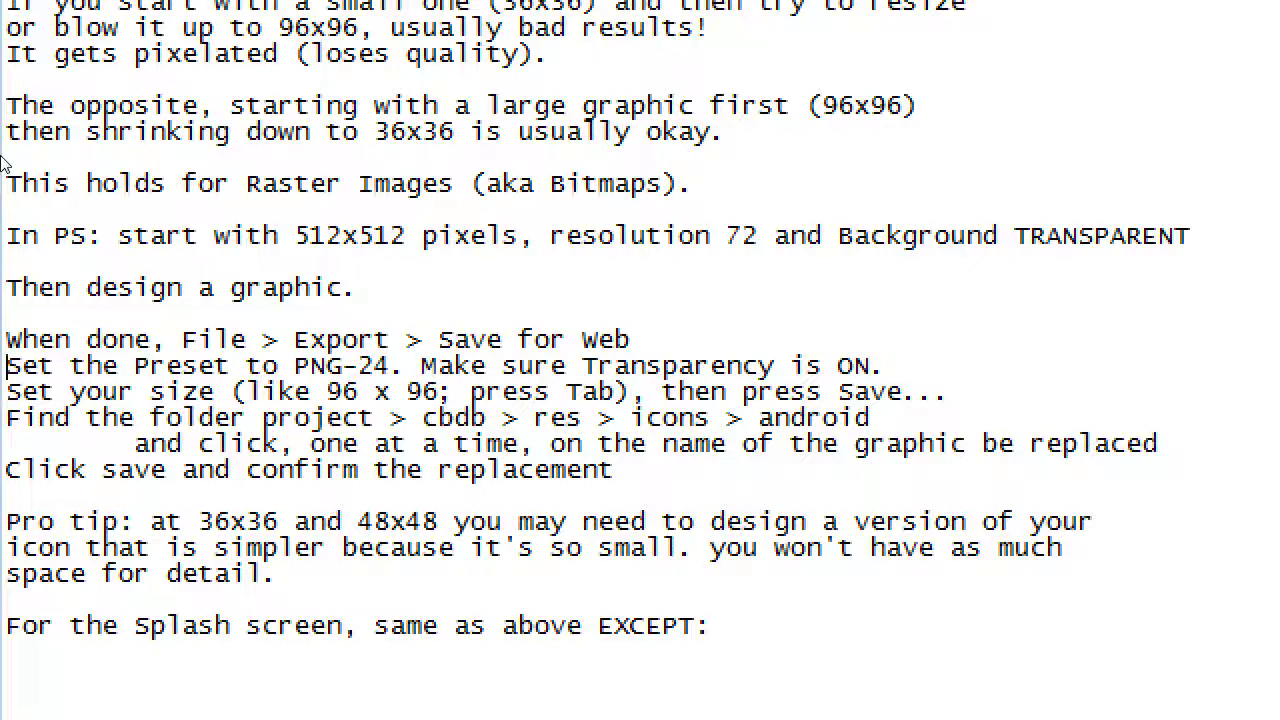
Step: Copy the two lines on Save for Web and the PNG-24 preset, and paste them below the splash screen line
left_click_drag(6, 339, 888, 366)
key("ctrl+c")
left_click(870, 443)
key("Down")
key("Down")
key("Down")
key("Down")
key("Home")
key("End")
key("Return")
key("ctrl+v")
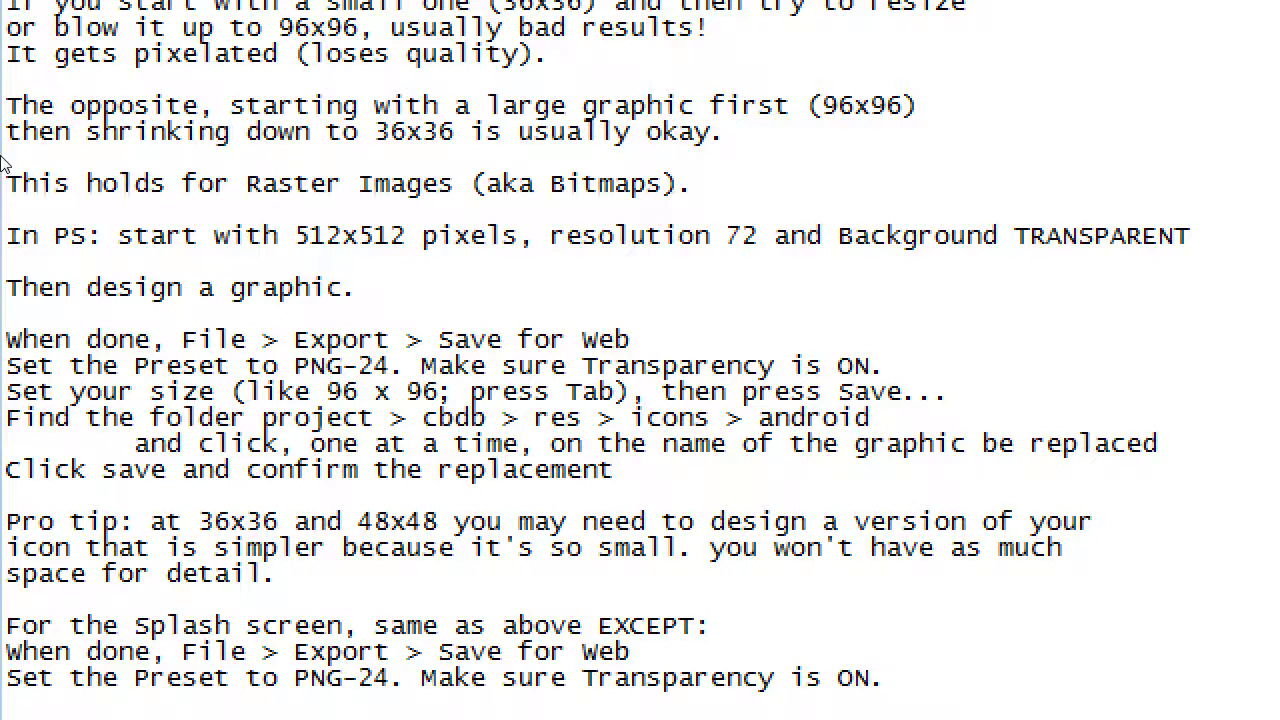
Step: Change "ON" to "(((OFF)))" in the pasted line about transparency
key("Left")
key("shift+Left")
key("shift+Left")
type("OFF)))")
key("Left")
key("Left")
key("Left")
key("Left")
key("Left")
key("Left")
type("((((")
key("BackSpace")
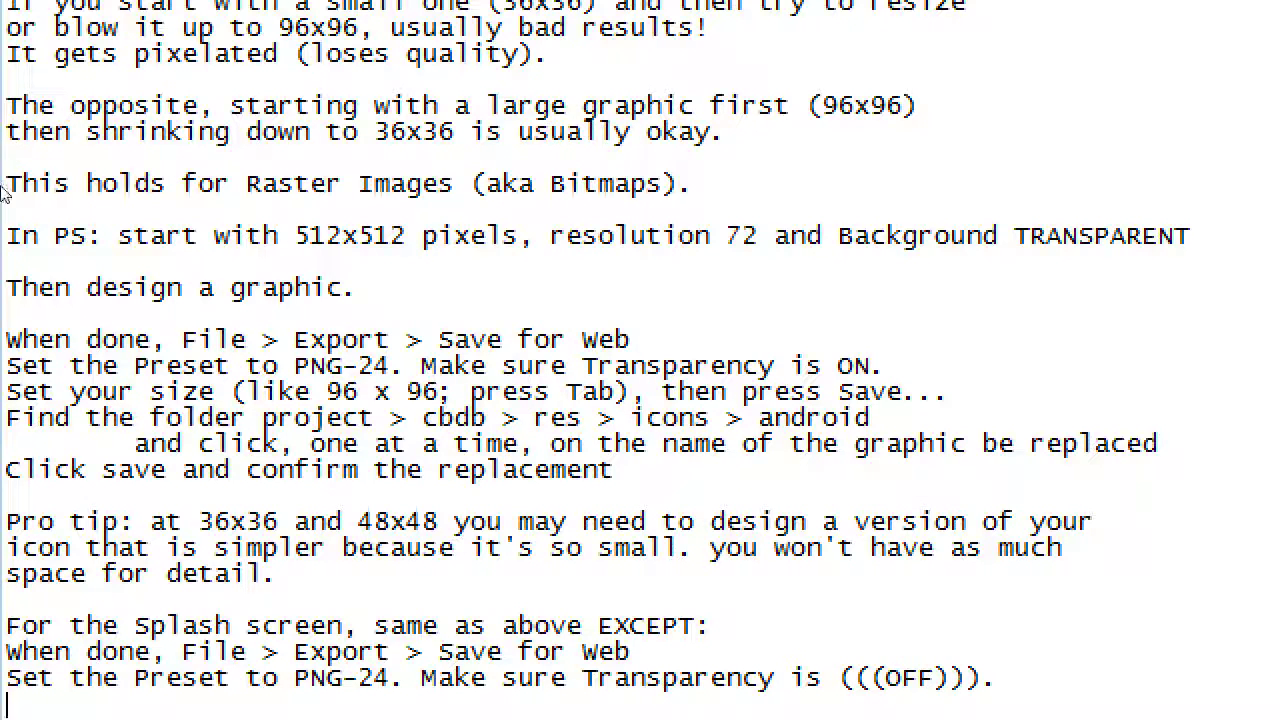
Step: Add the line "You can set a Matte color if you want, besides white." below the transparency line for the splash screen
key("End")
key("Return")
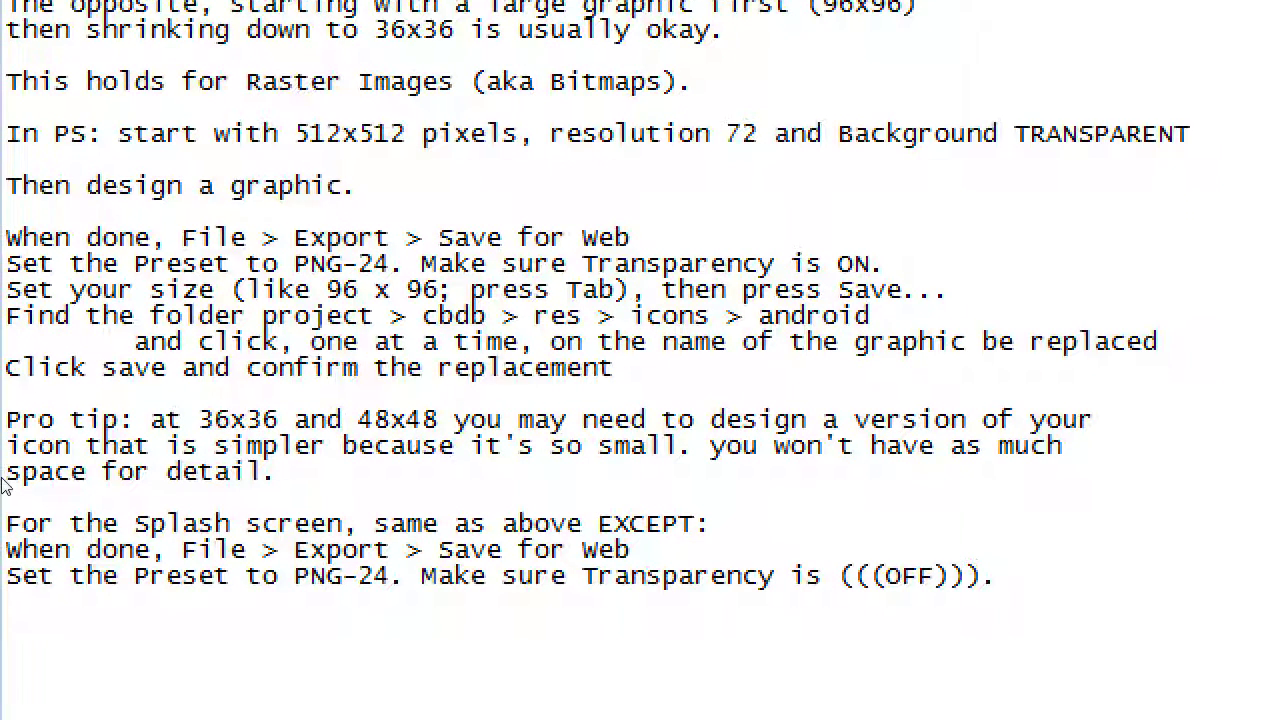
type("You can set a ")
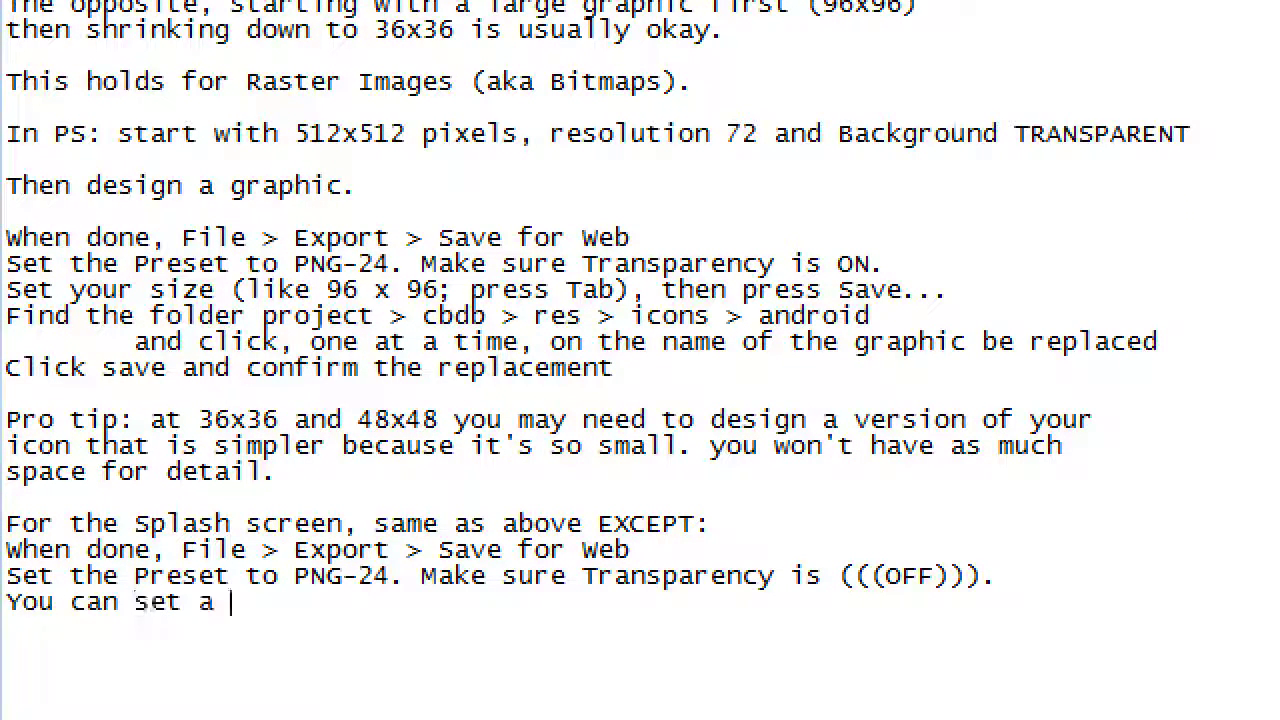
type("Matt color")
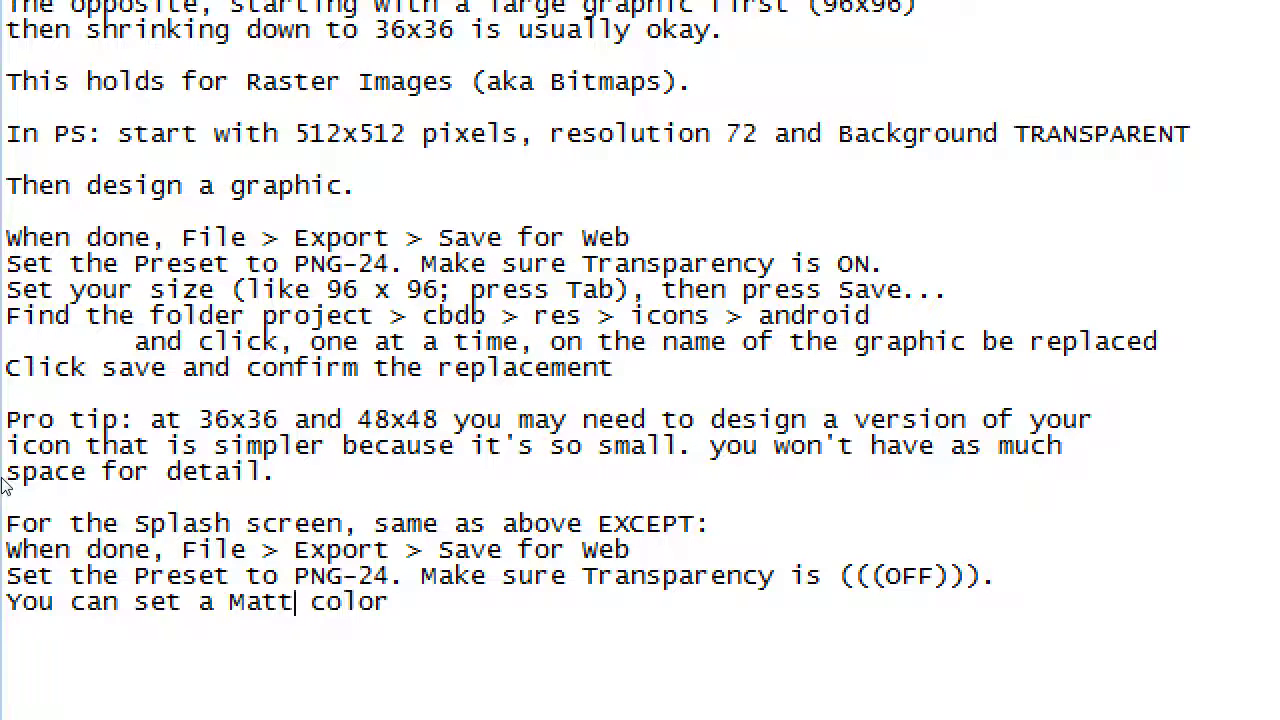
type("e")
key("End")
type("if yo")
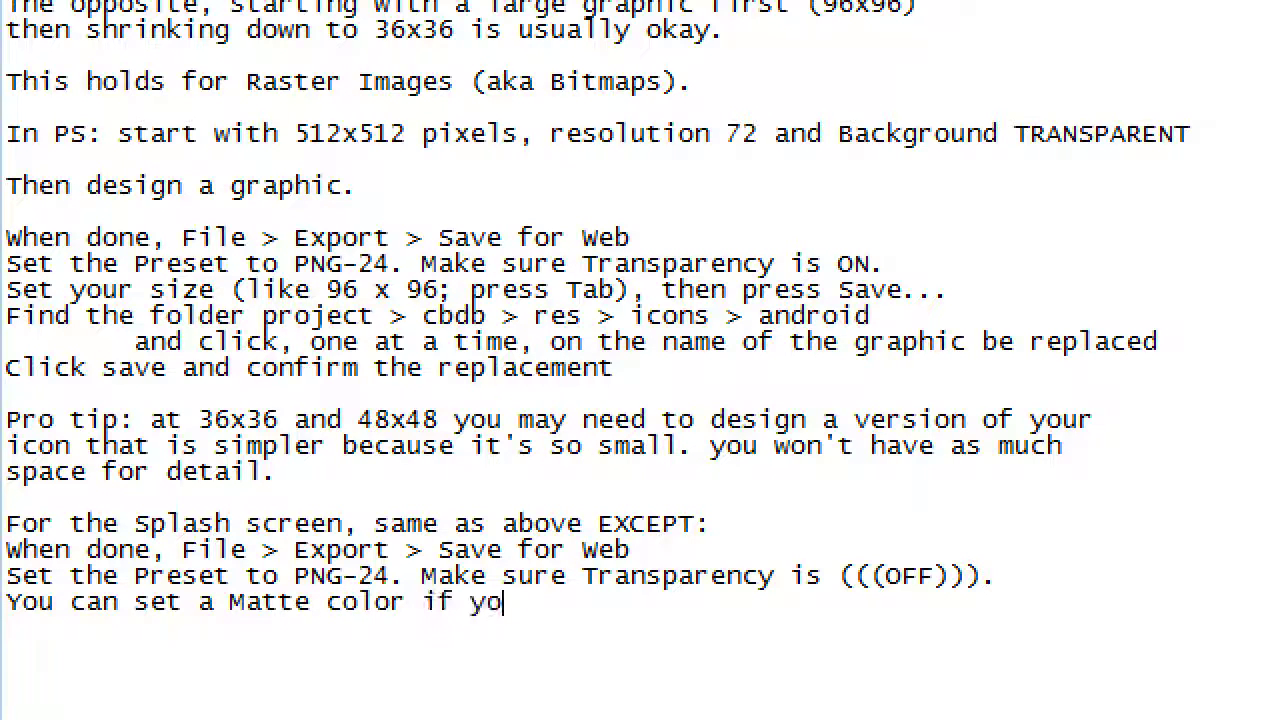
type("u want, besides white.")
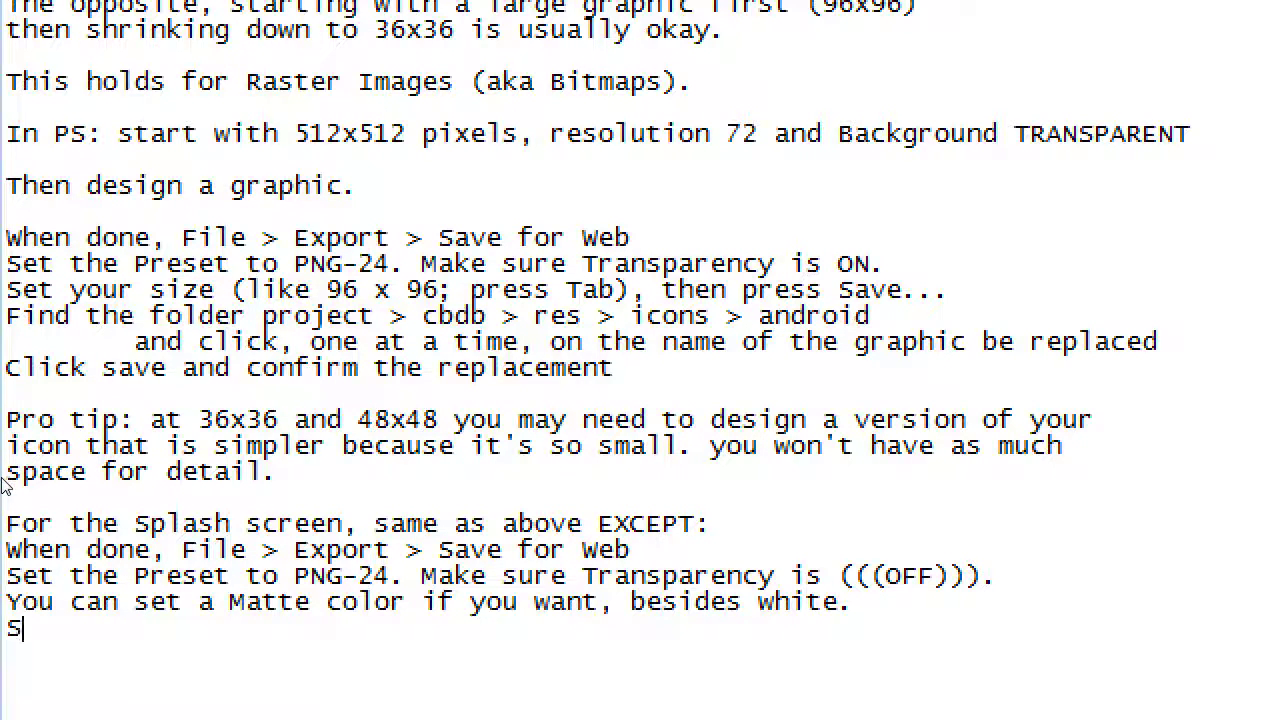
Step: Write the line "Turn OFF the link chain, then size as necessary." below the Matte color line
key("BackSpace")
type("Turn OFF th")
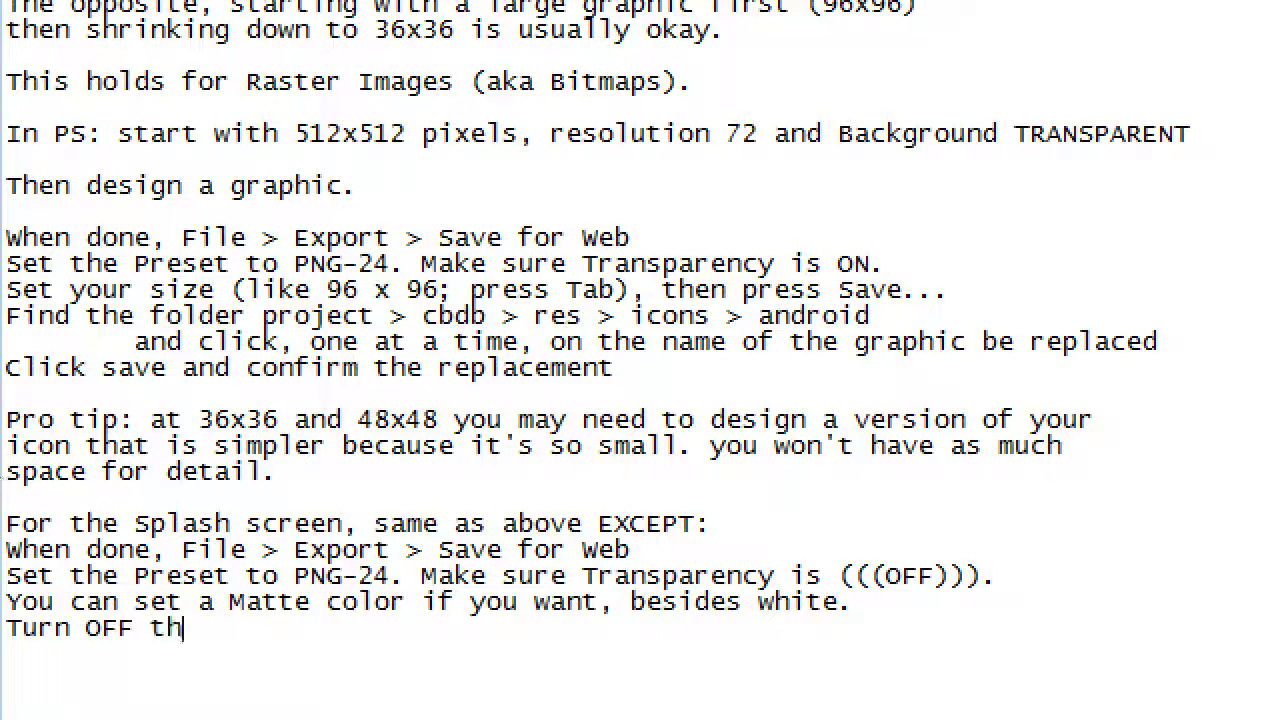
type("e link chai")
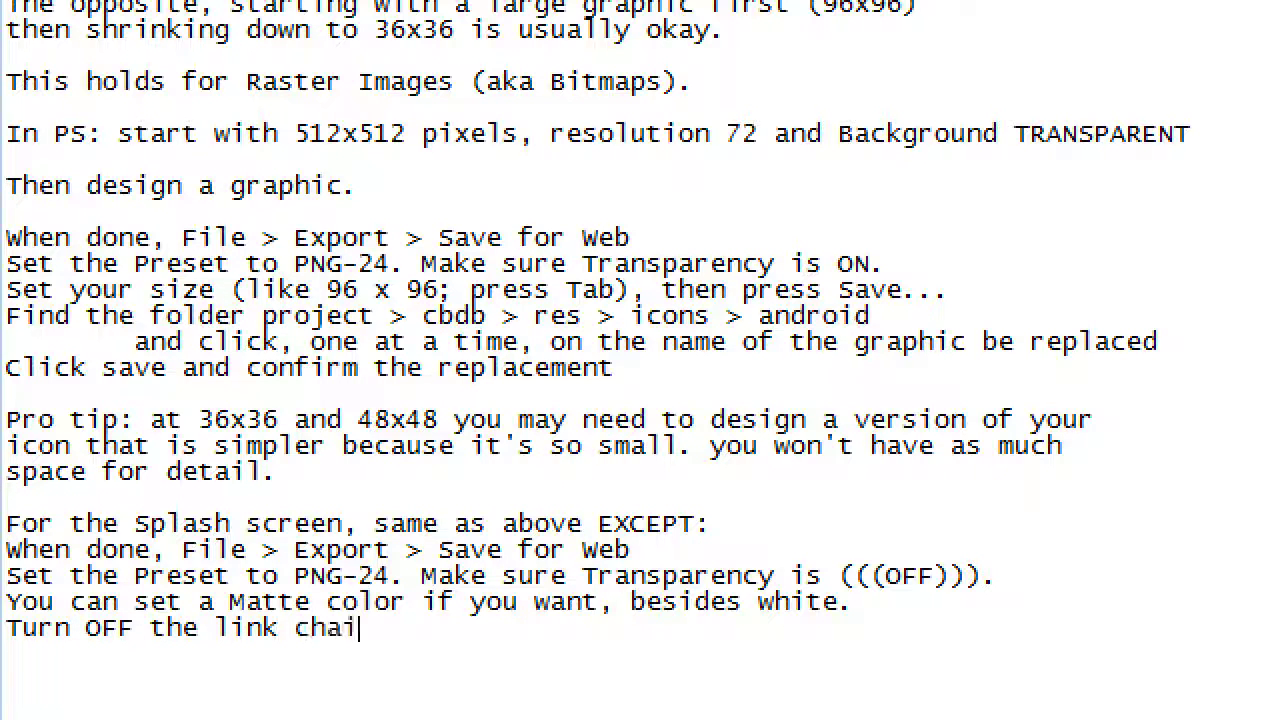
type("n, then ")
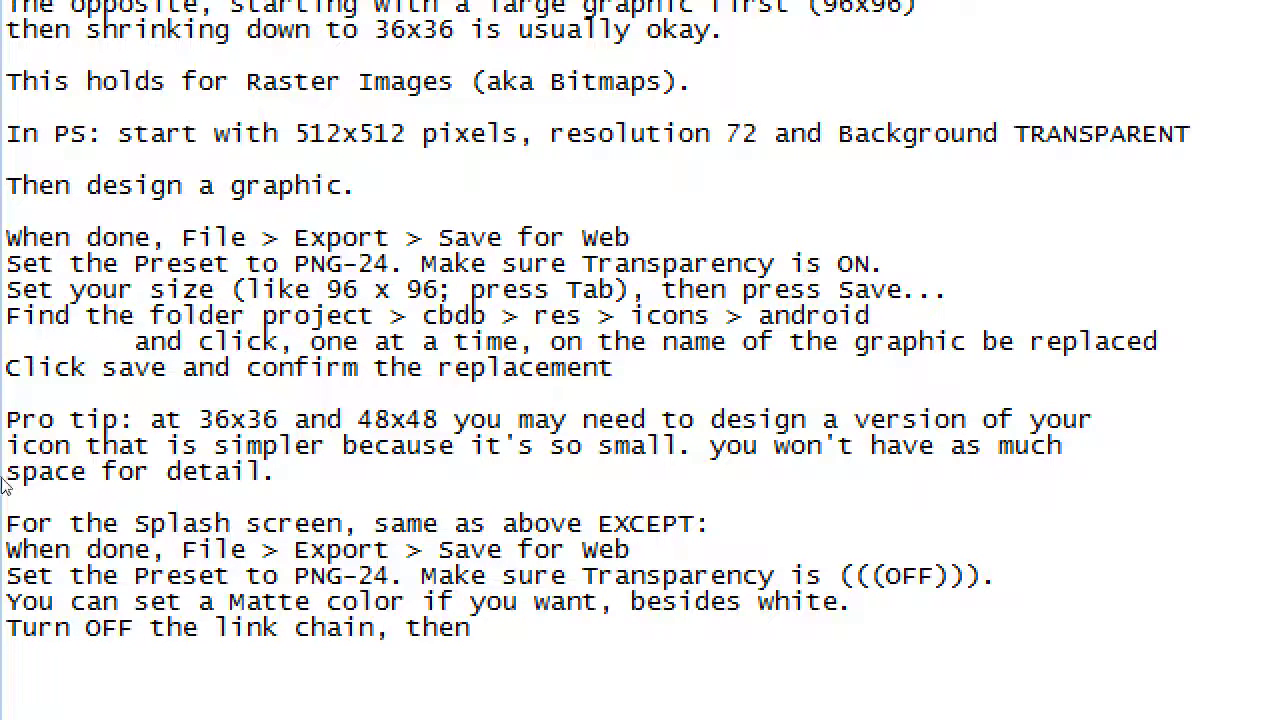
type("size as necessary")
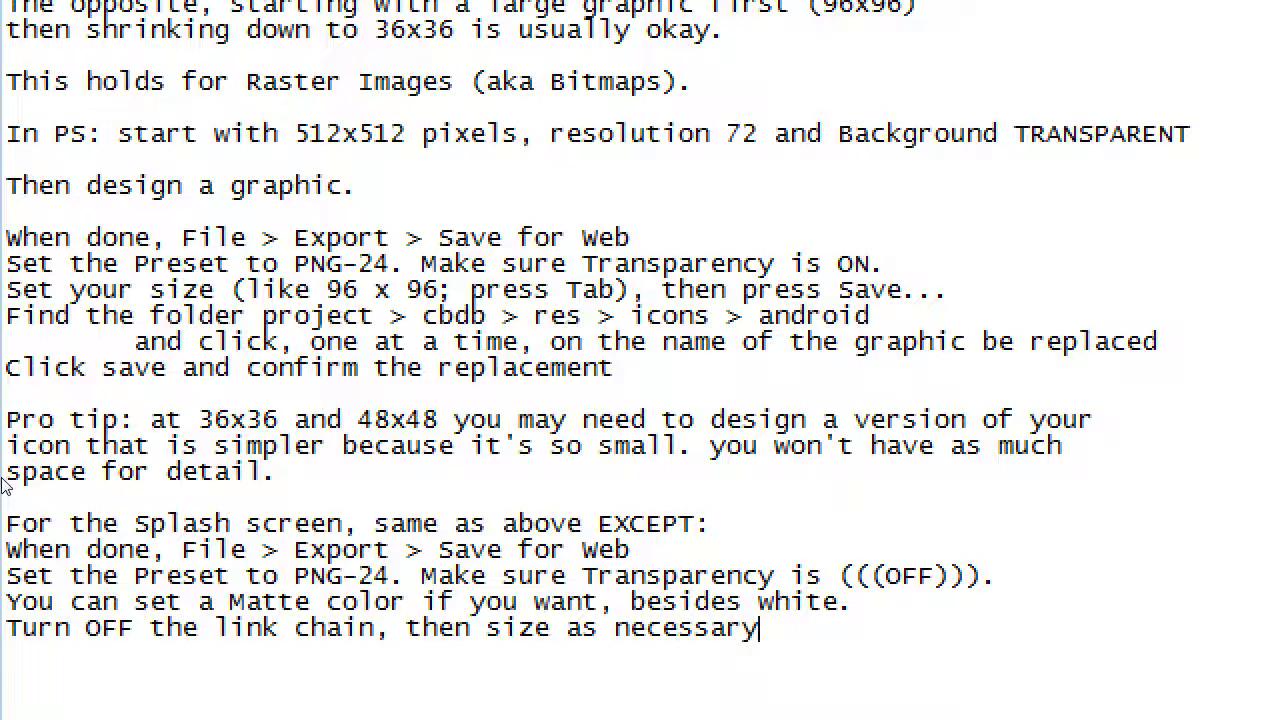
Step: Write "Find the folder project > cbdb > res > screens > android" on a new line, checking the path in the Explorer window
type(". Find ")
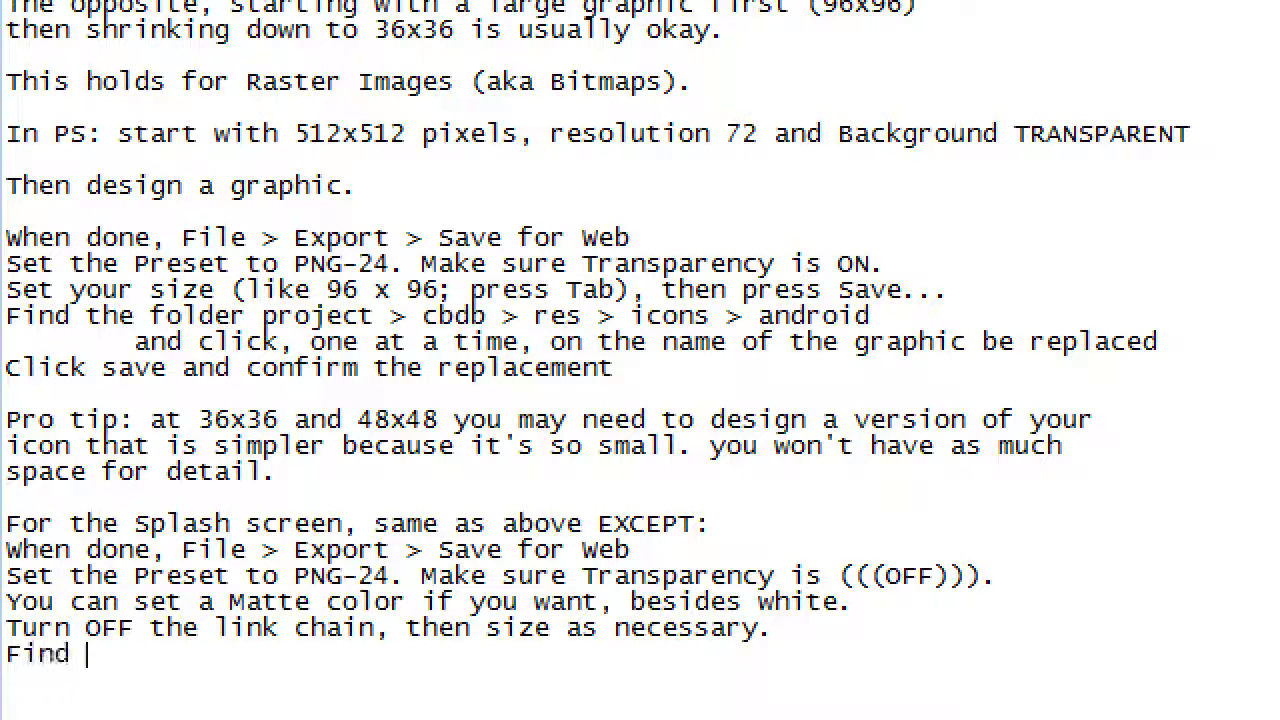
type("the folder project ")
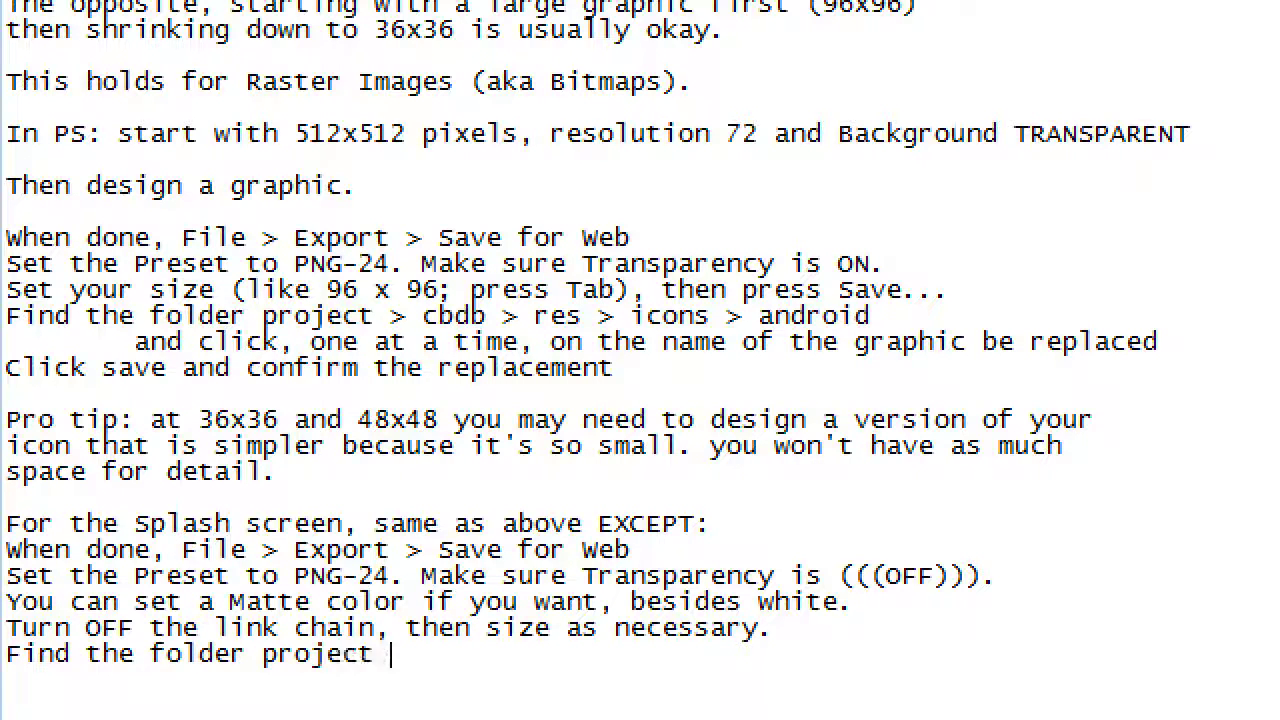
type("> cbdb")
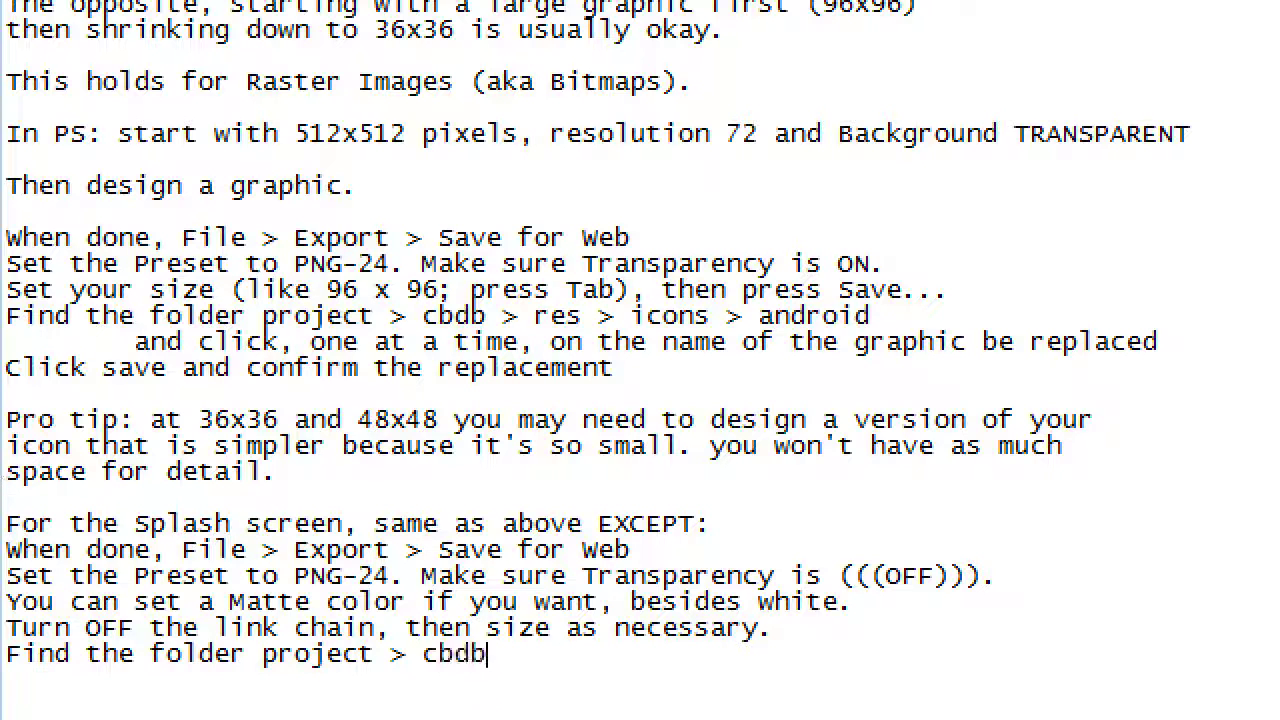
type(" > res")
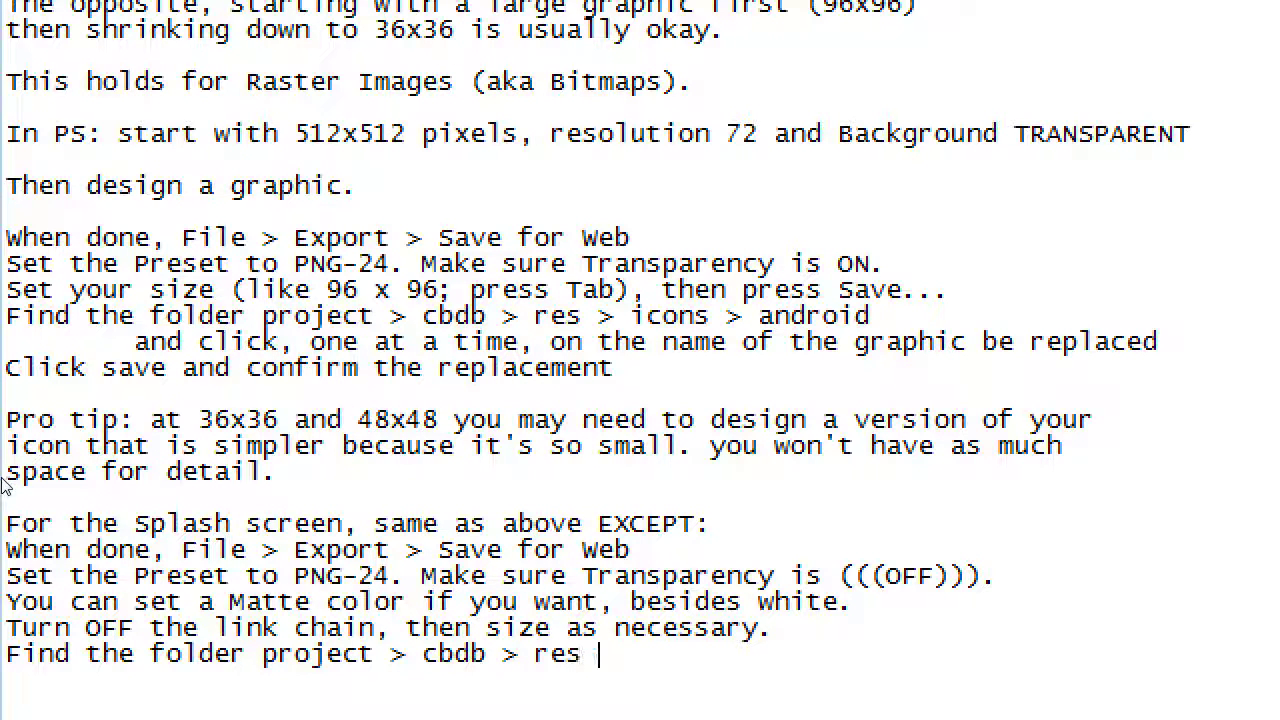
type(" > screens")
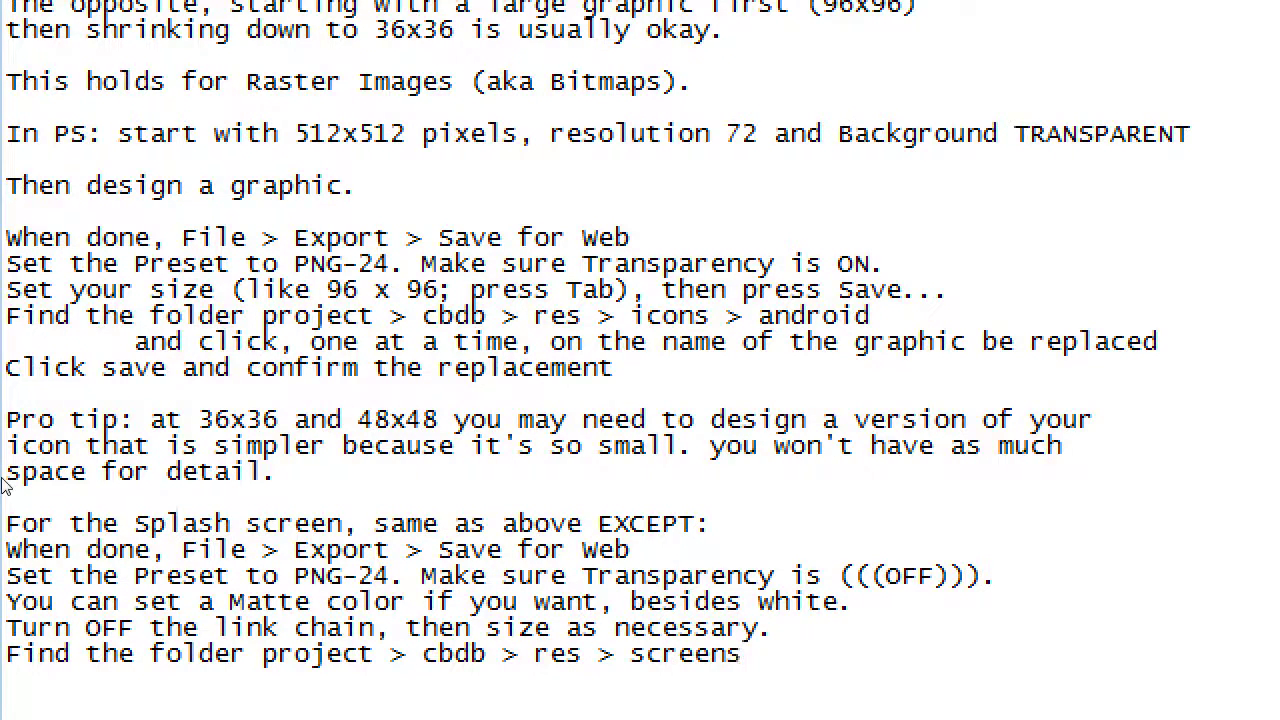
key("alt+Tab")
key("Tab")
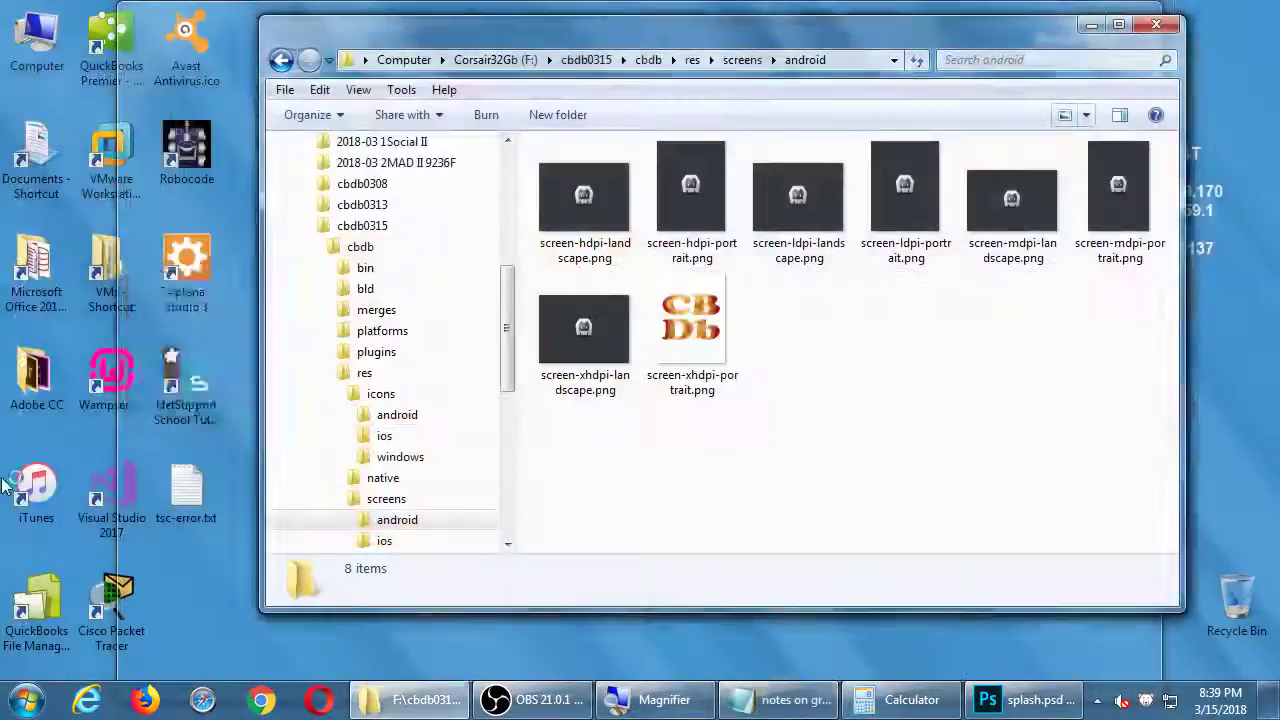
key("alt+Tab")
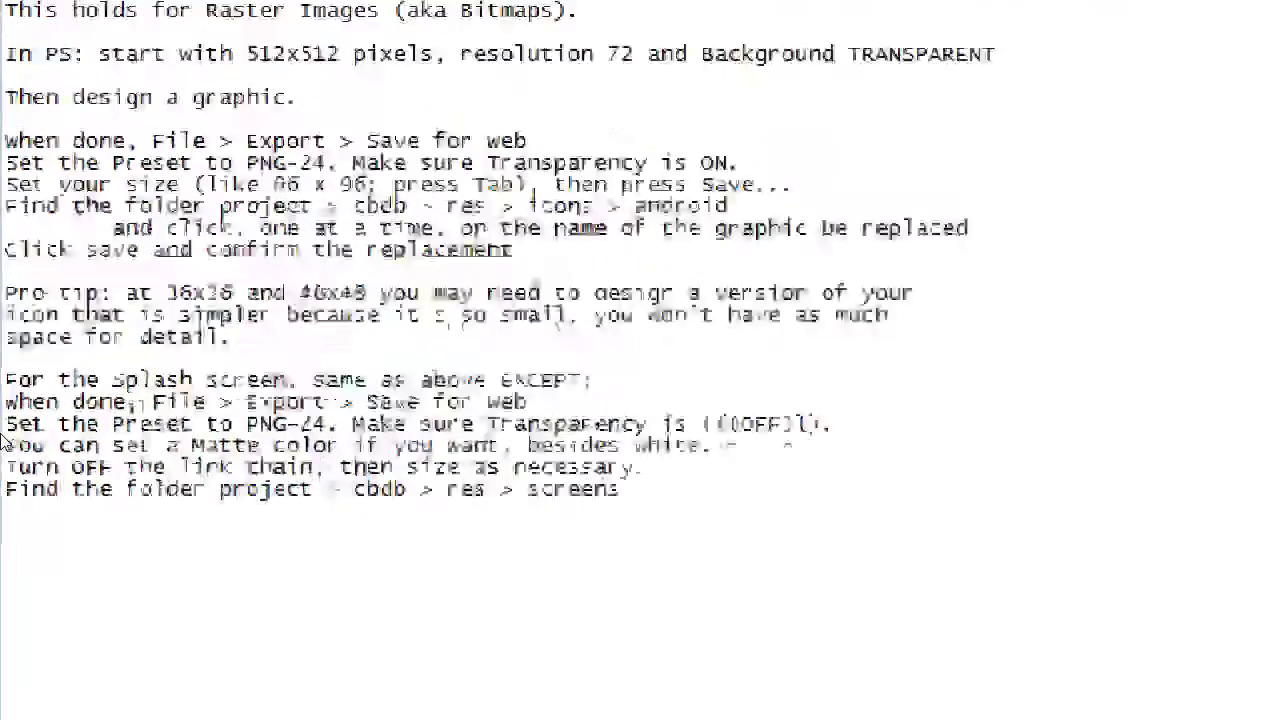
type(">")
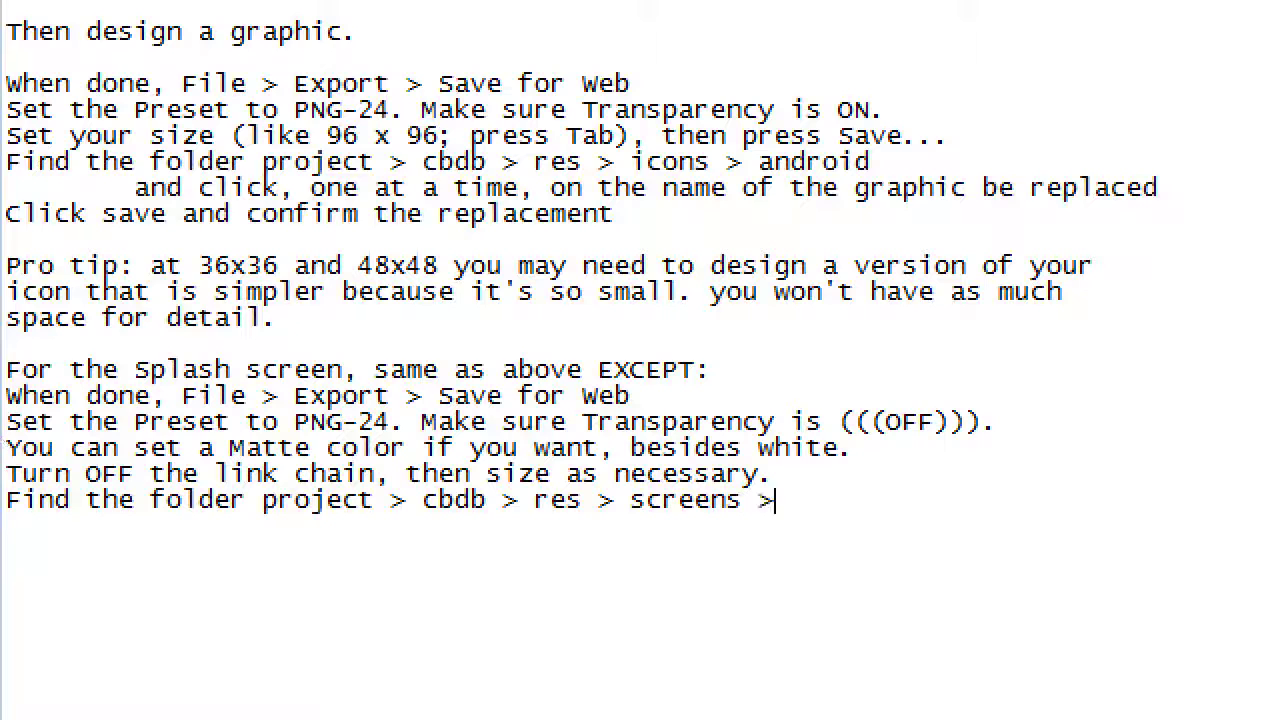
type(" android")
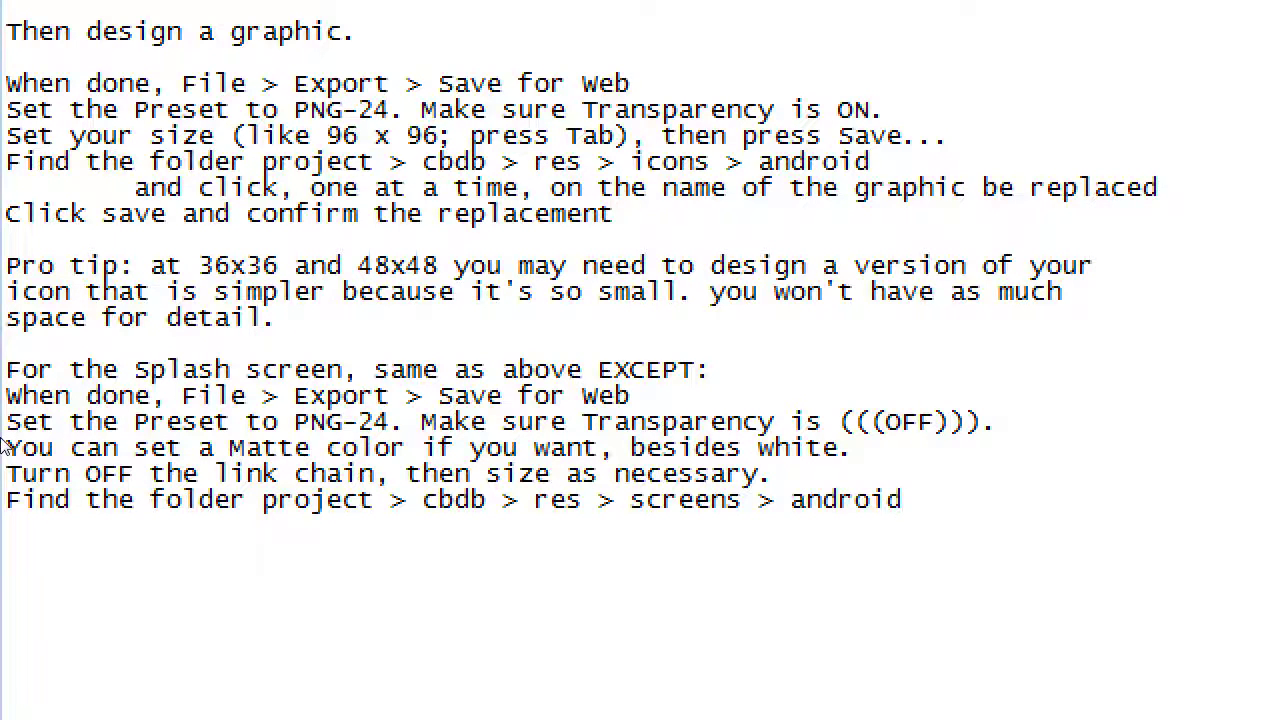
Step: Add the indented line "and click, one at a time, on the name of the graphic to replace" below the folder path
type("and cli")
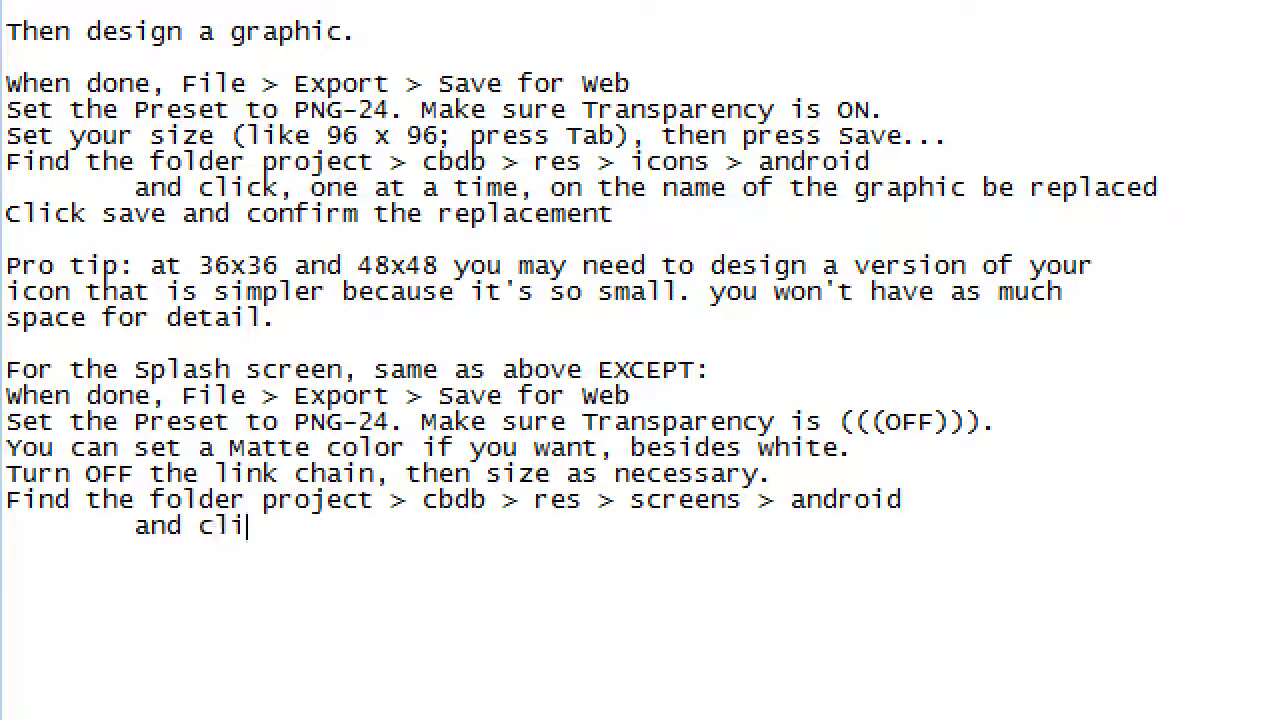
type("c, on")
key("BackSpace")
key("BackSpace")
key("BackSpace")
type(", one at a time, o")
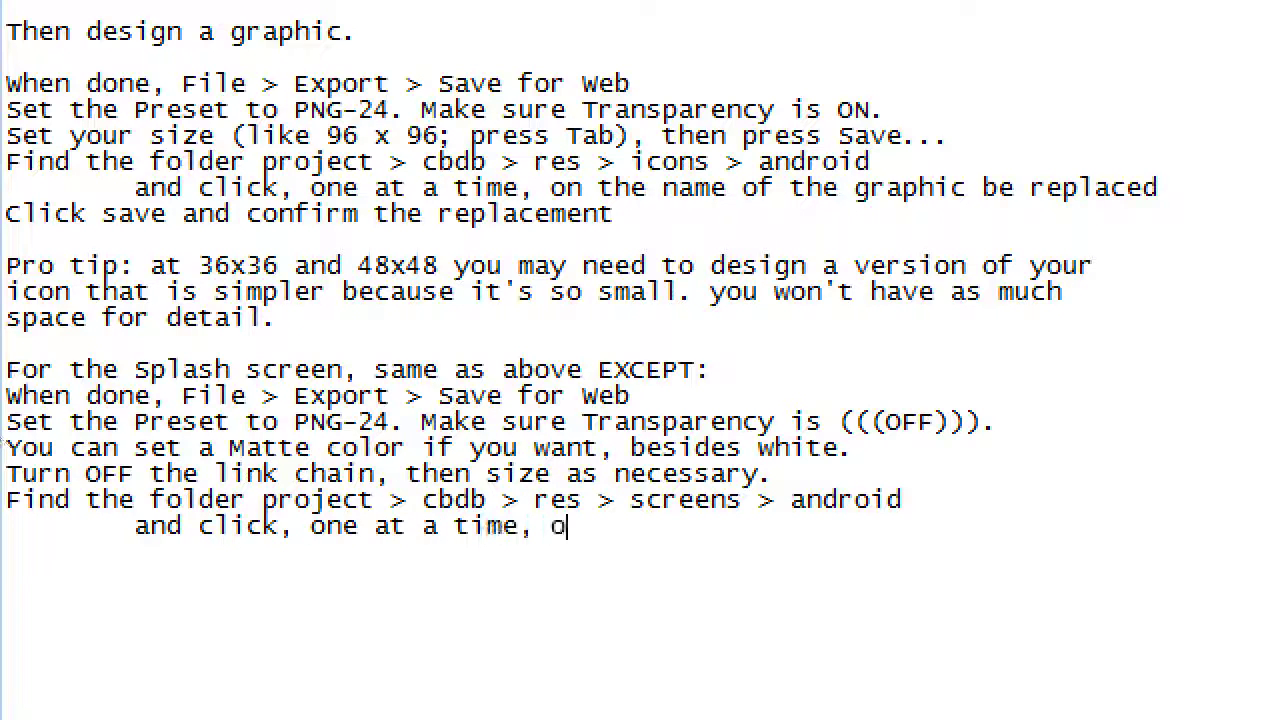
type("n the name of the g")
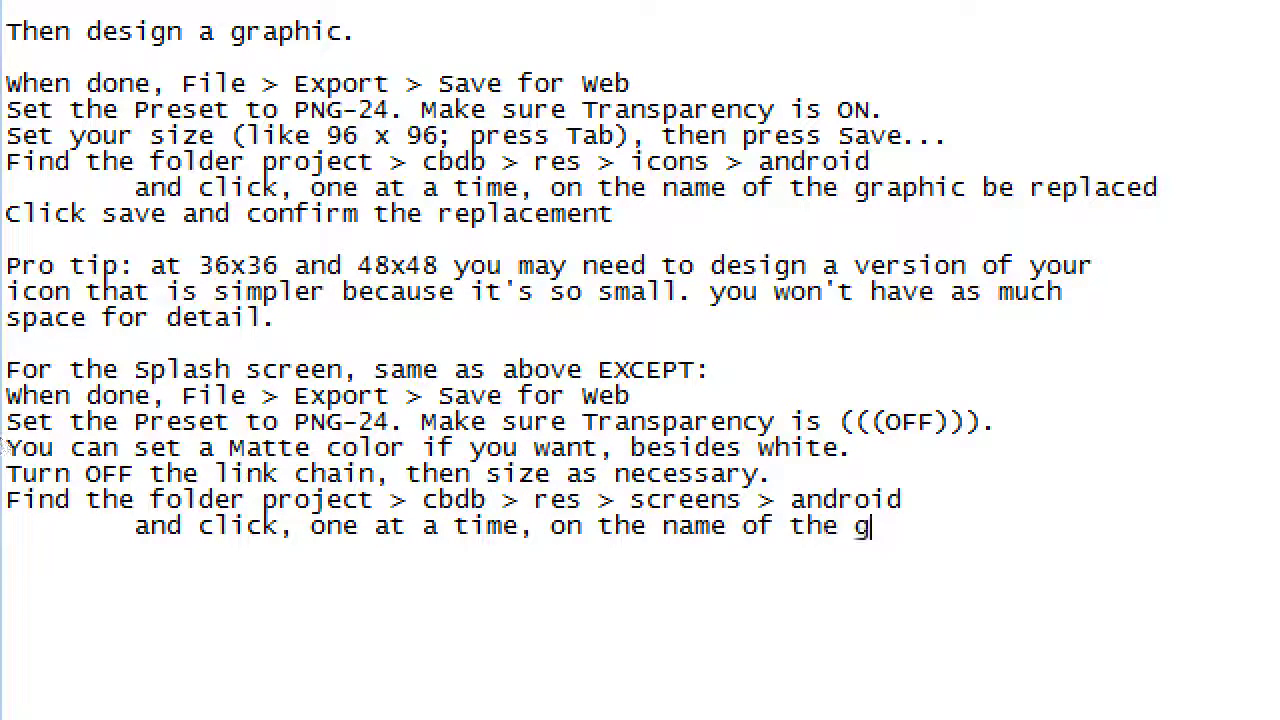
type("ra")
key("BackSpace")
type("raphic to replace ")
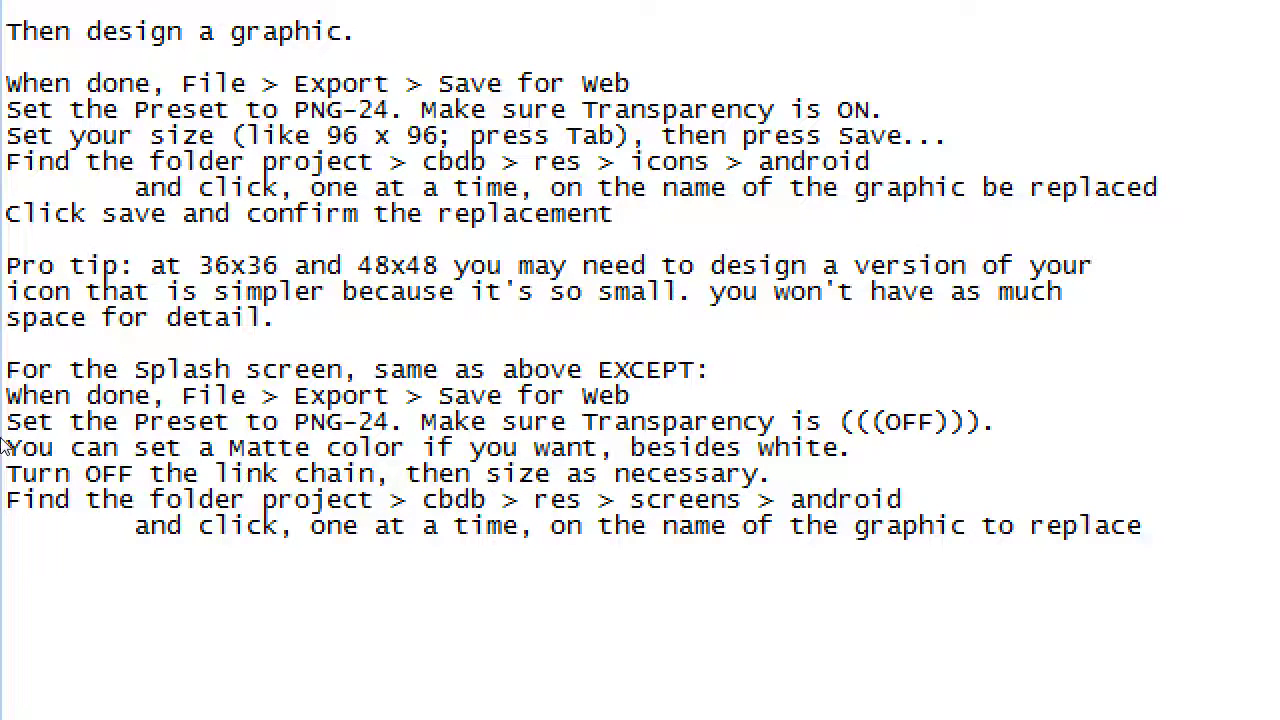
Step: Write a line starting with "Click Save and" below the line on choosing the graphic to replace
type("Click Sa")
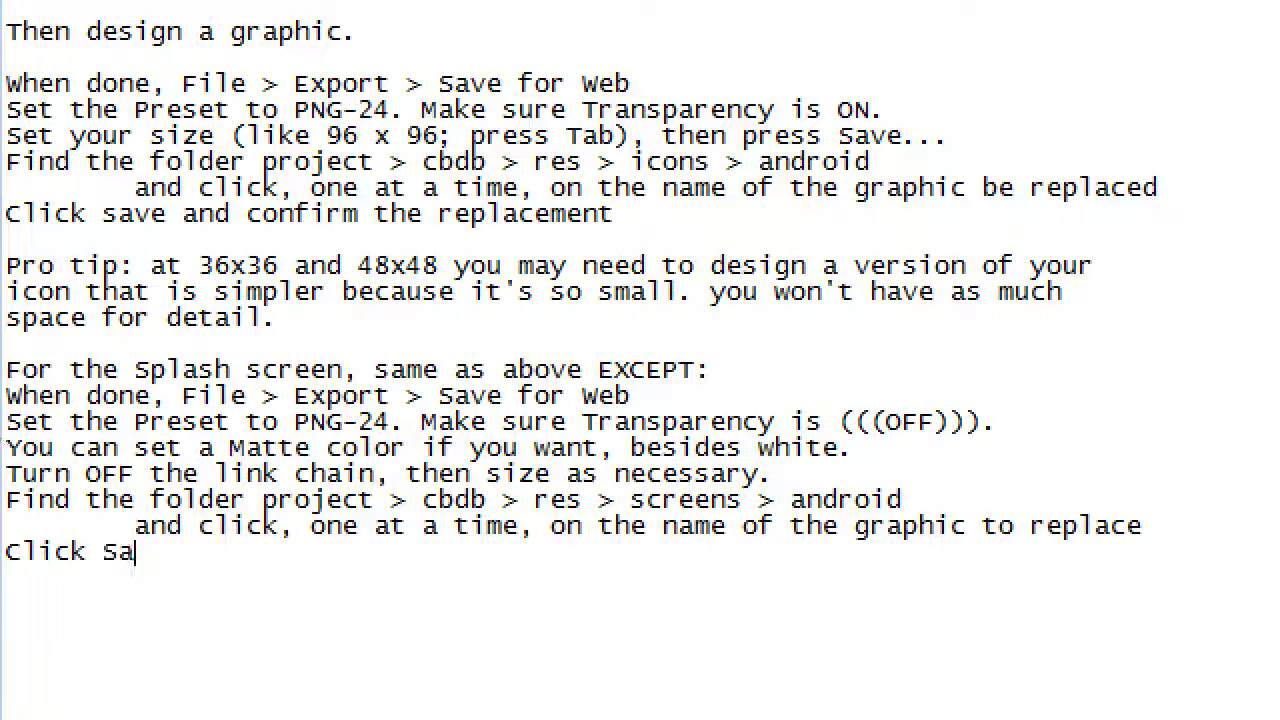
type("ve and Co")
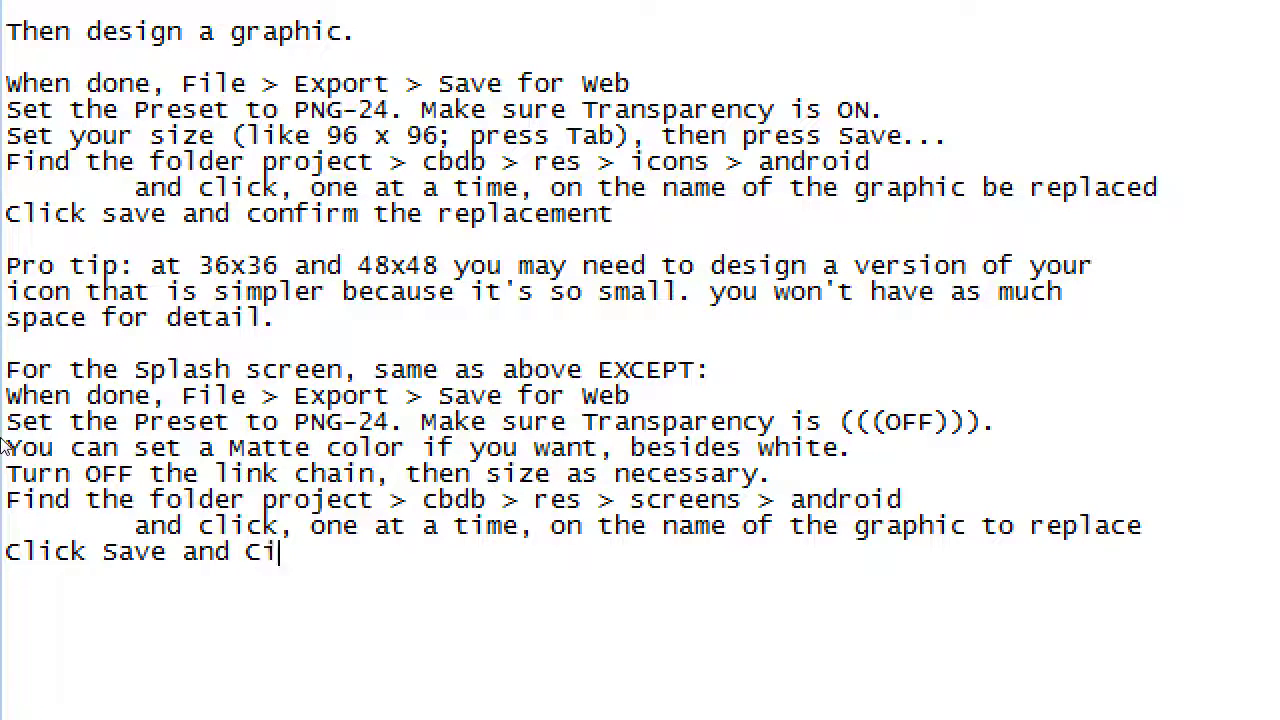